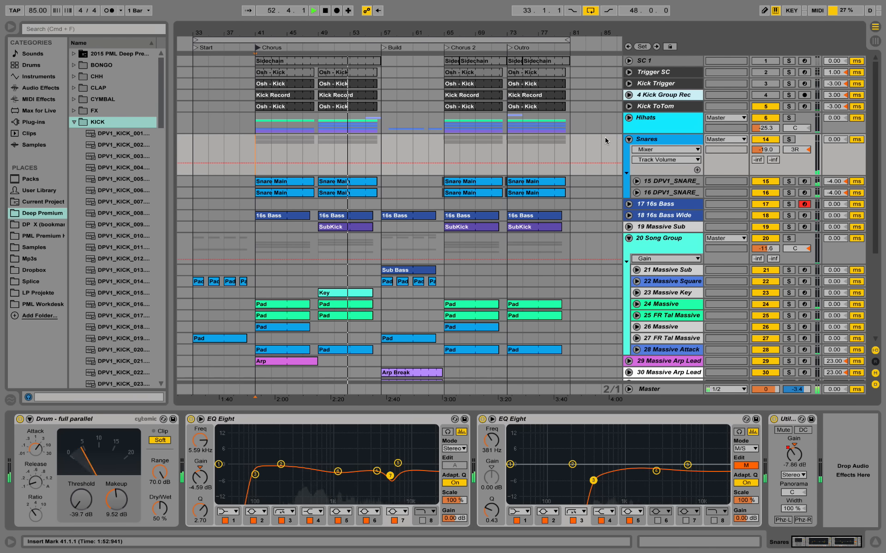
Stop playback and look at the Massive synth on the 22 Massive Square track, closing its window again
key("space")
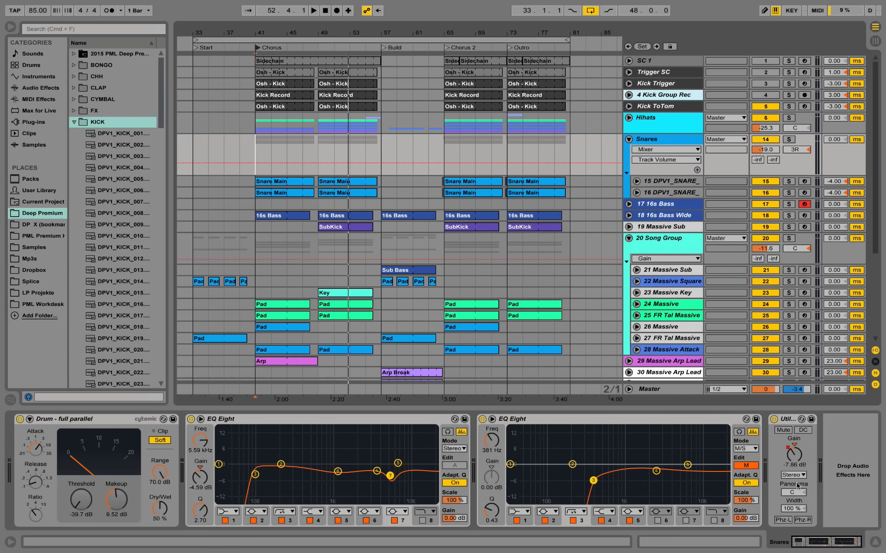
double_click(668, 271)
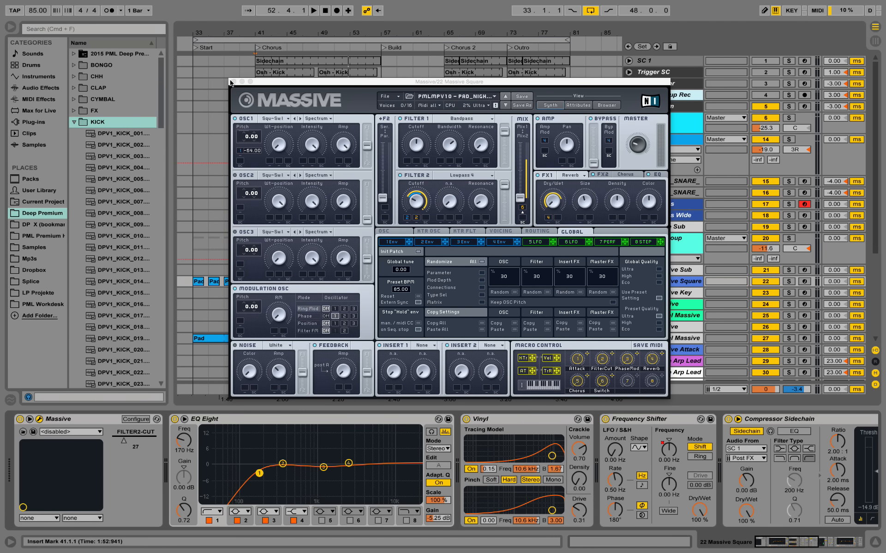
left_click(232, 82)
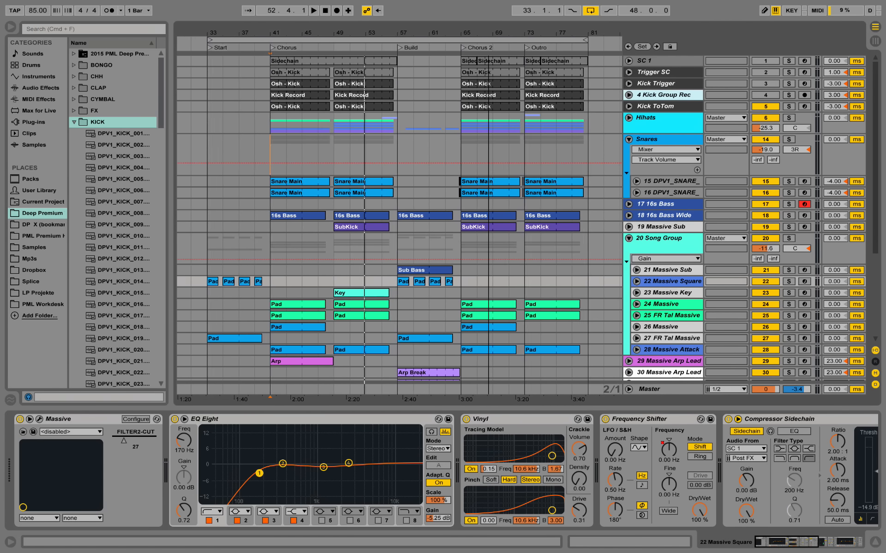
left_click_drag(489, 29, 503, 29)
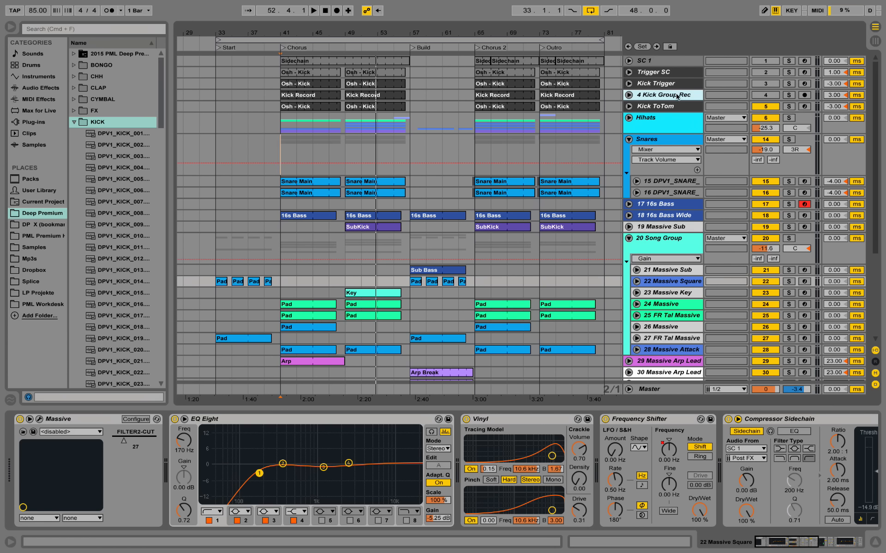
Fold the Snares, 20 Song Group and Lead Group tracks in the arrangement
left_click(648, 126)
left_click(628, 139)
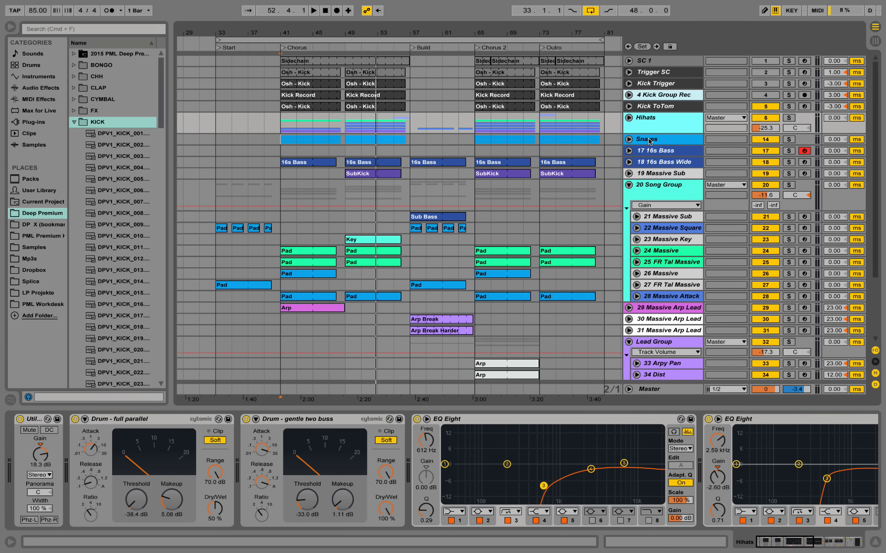
left_click(651, 140)
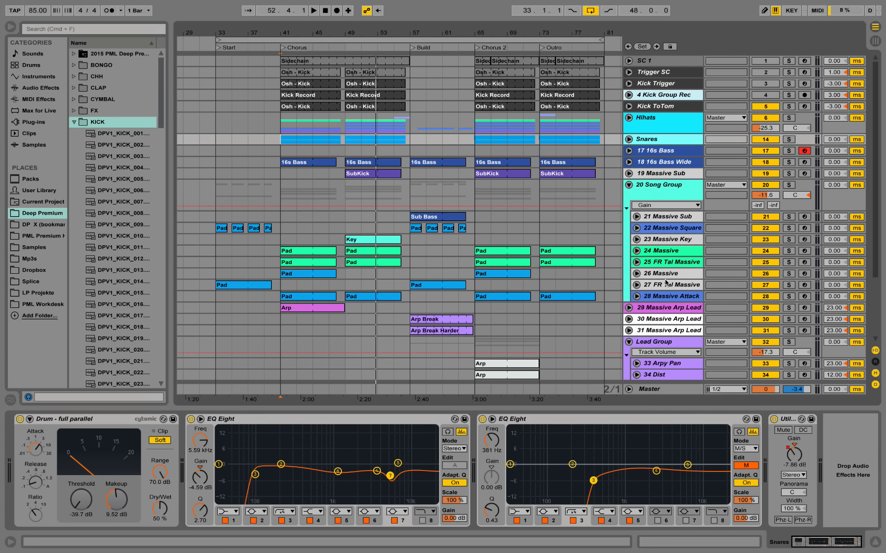
left_click(628, 185)
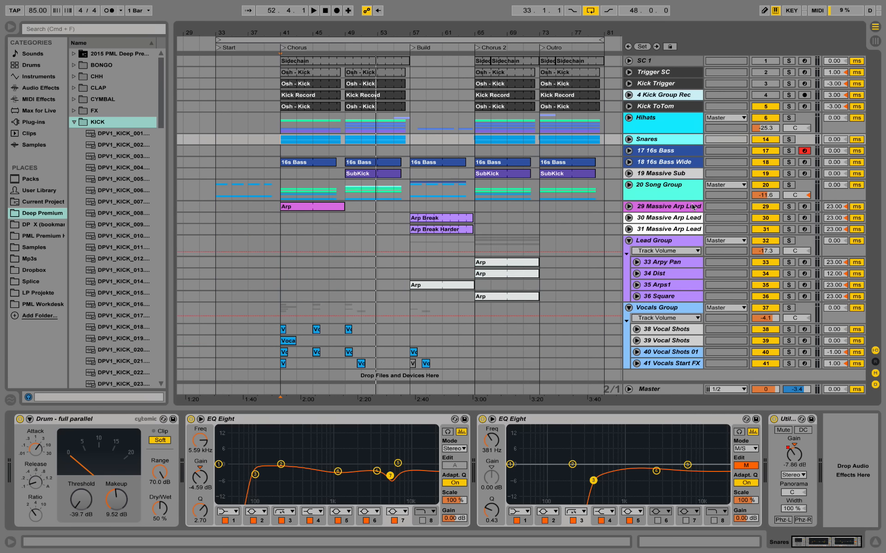
left_click(628, 241)
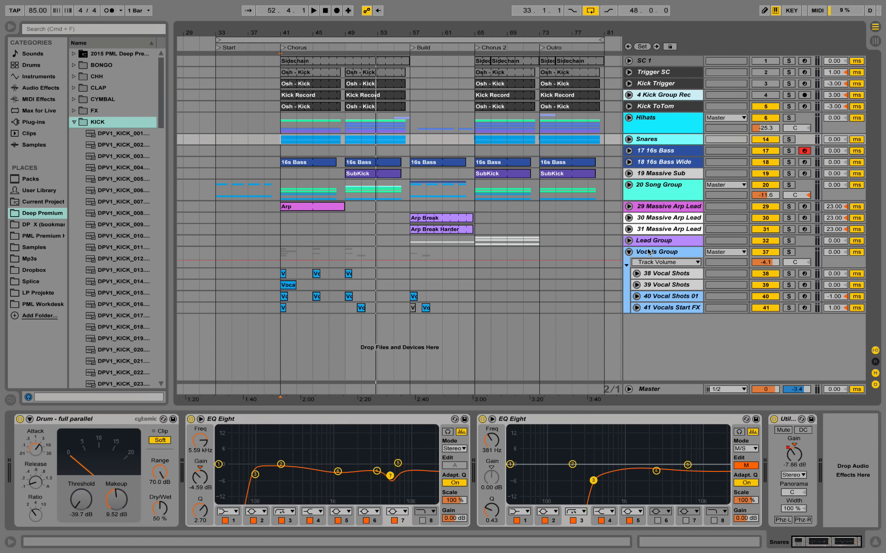
Play the arrangement from bar 49 and examine the Snares group's device chain during playback
left_click(653, 108)
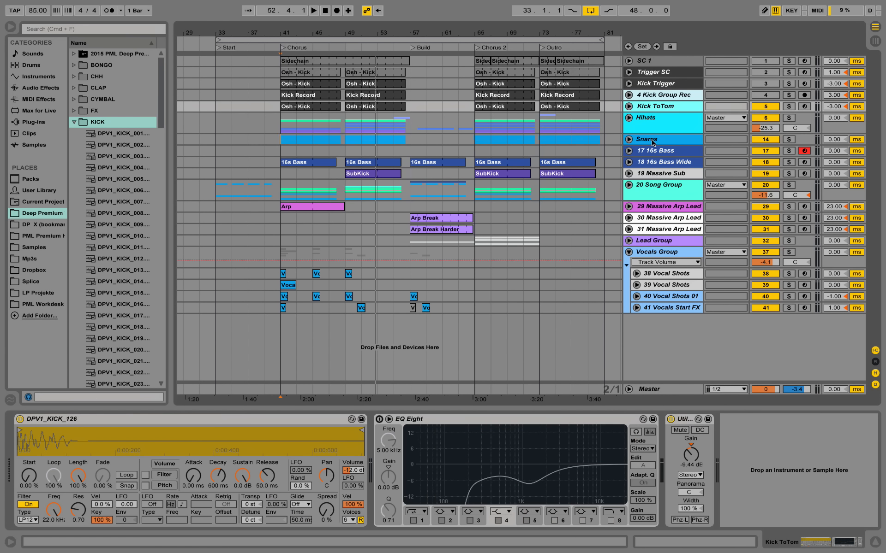
left_click(653, 140)
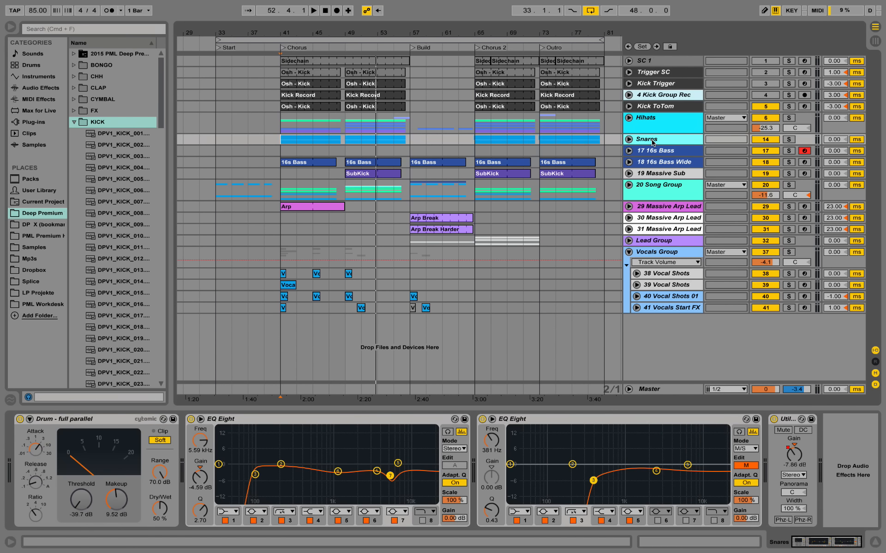
left_click(346, 125)
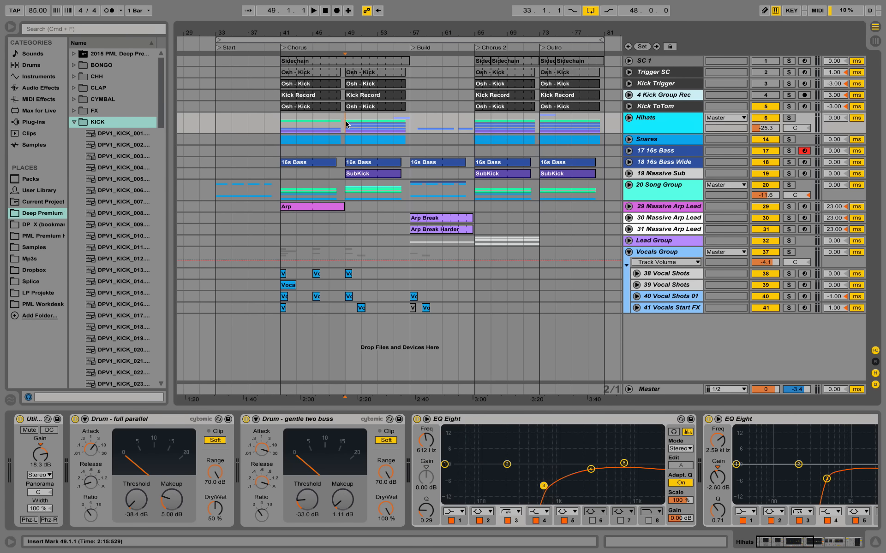
key("space")
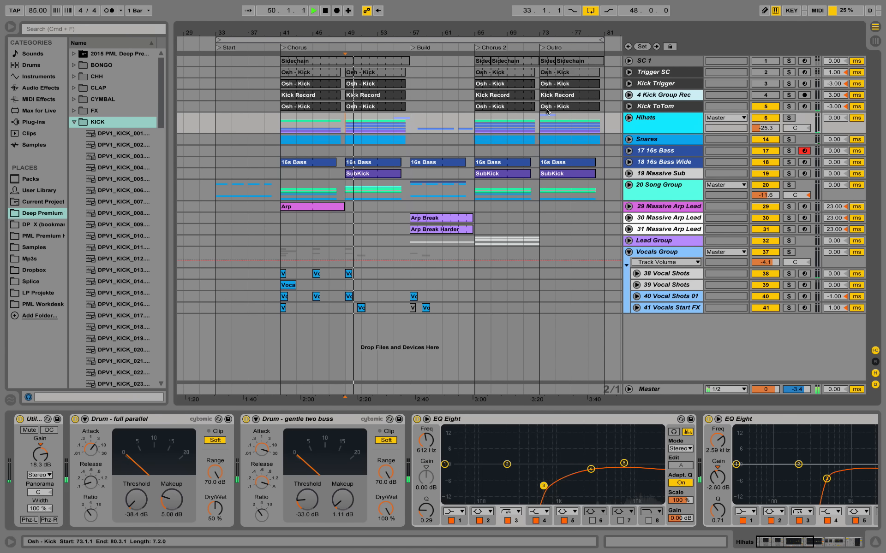
left_click(642, 141)
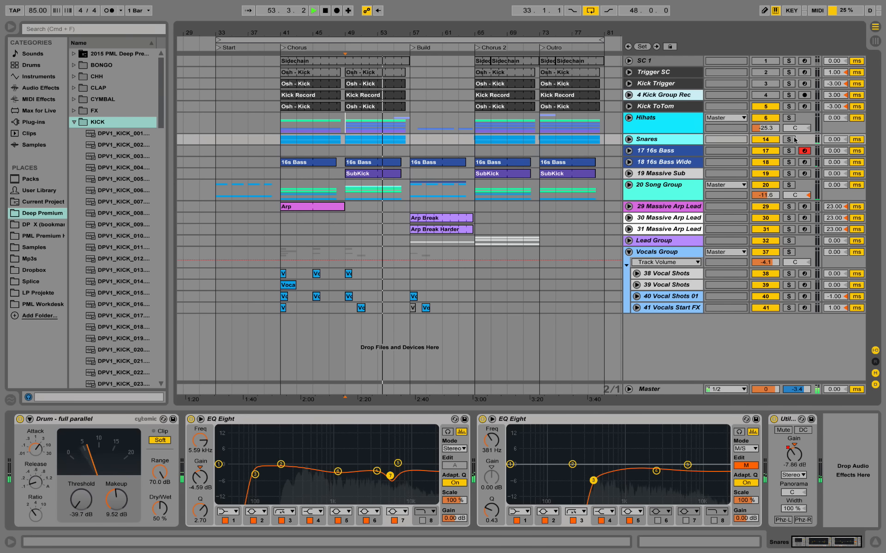
key("space")
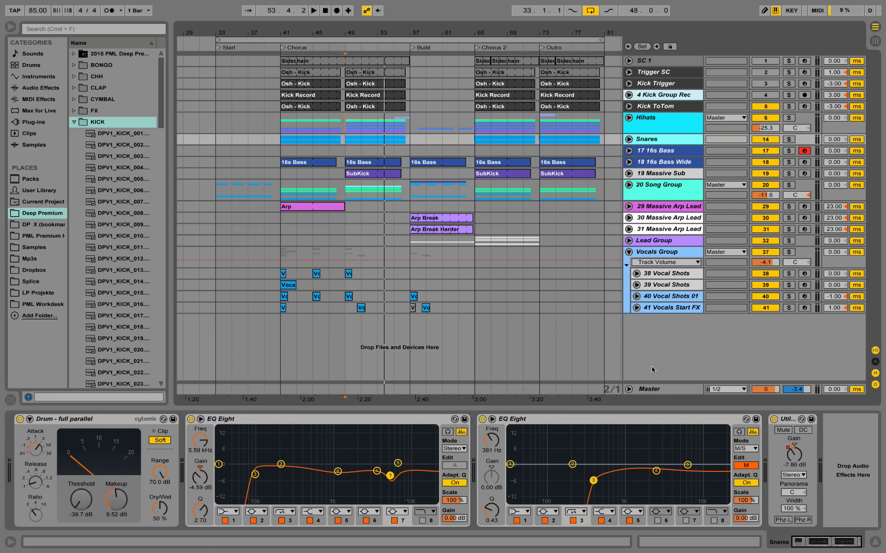
Bypass the Master track's mastering devices, enable its 14.4 dB Utility, and audition the song from bar 49
left_click(660, 389)
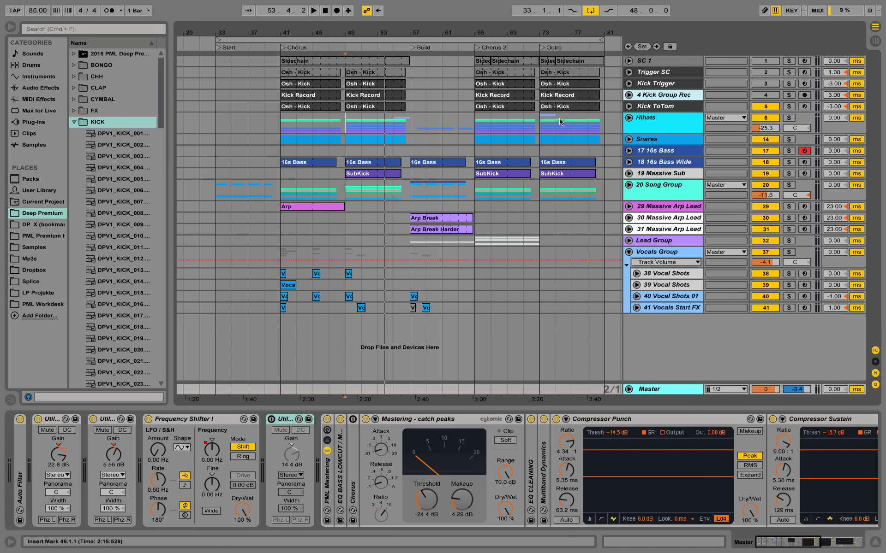
left_click(327, 421)
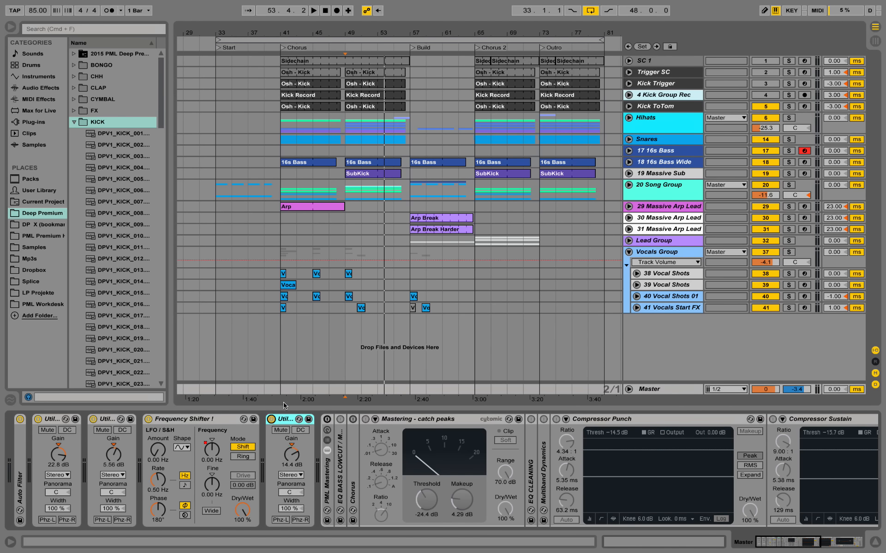
left_click(348, 123)
key("space")
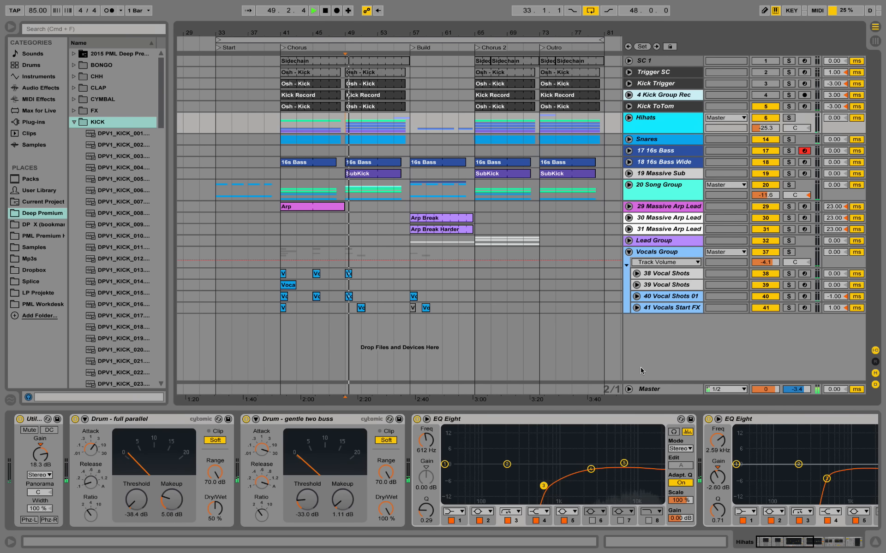
left_click(657, 390)
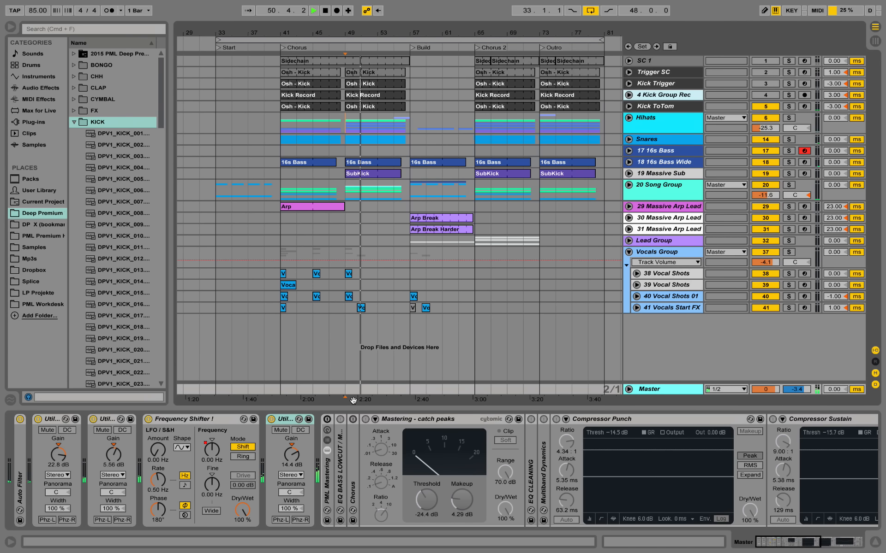
key("space")
Compare the mix with the mastering devices on and the Utility off, restoring the bypassed mastering setup
left_click(328, 420)
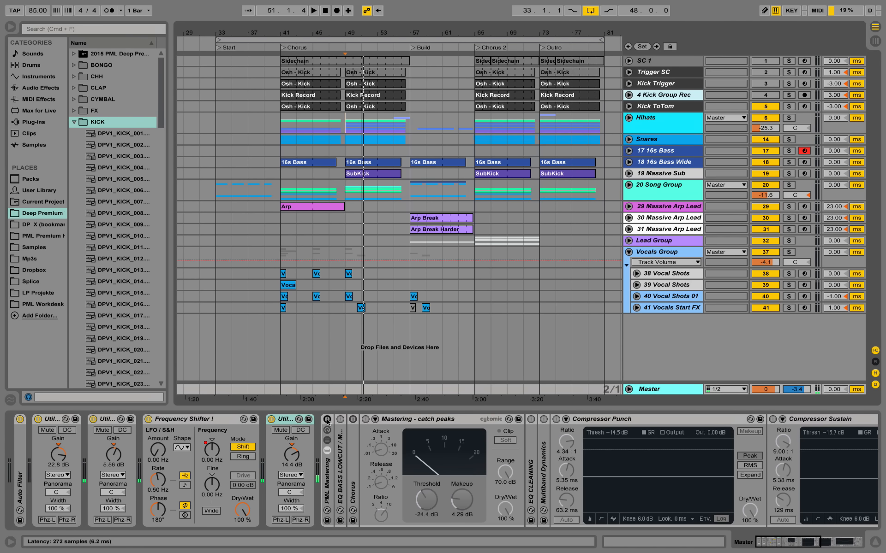
left_click(272, 419)
key("space")
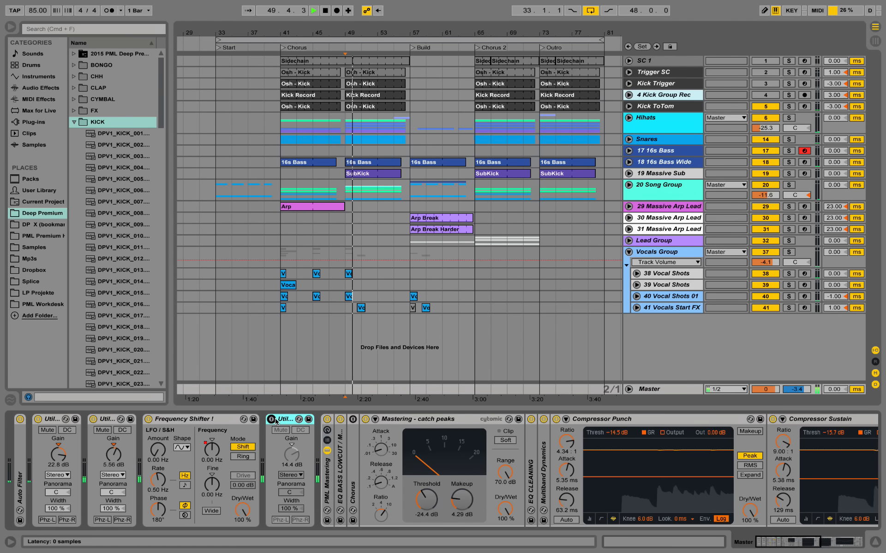
left_click(327, 419)
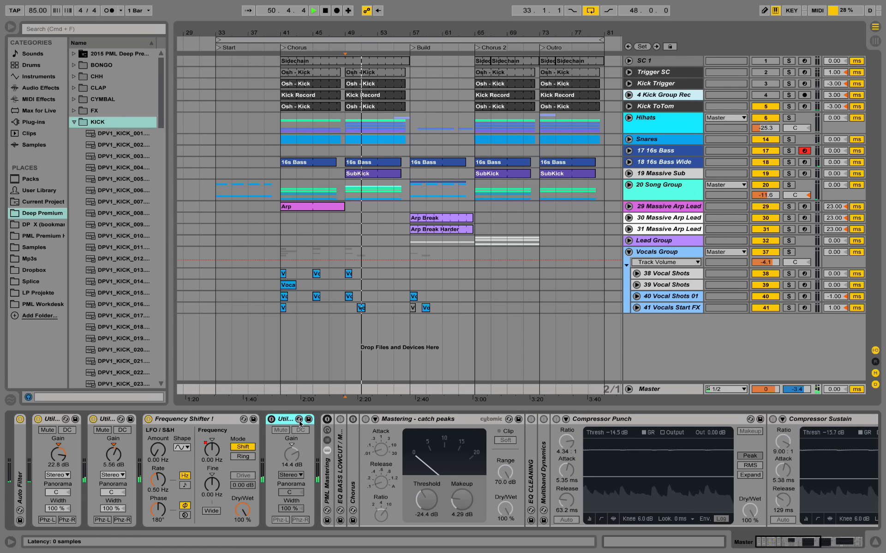
left_click(272, 420)
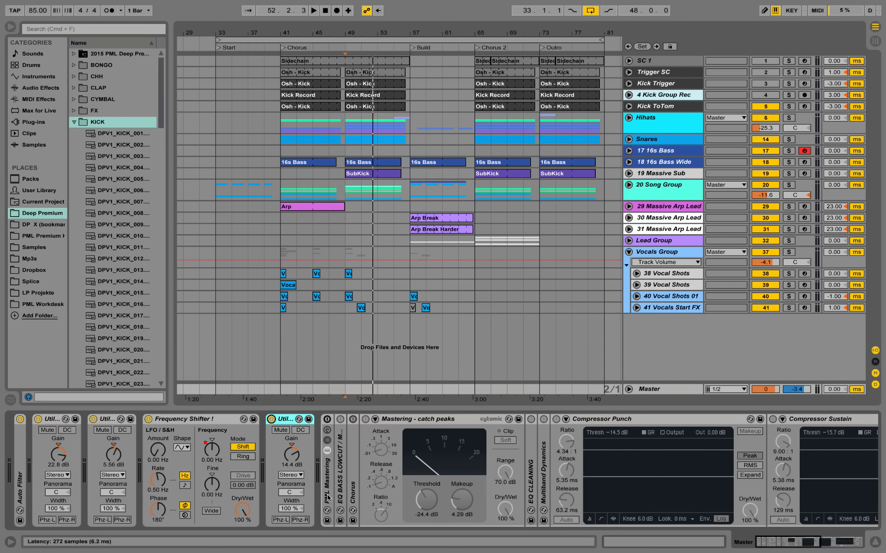
Copy the Kick ToTom track's Osh - Kick clip from bar 41 to bar 25
mouse_move(763, 543)
left_mouse_down()
mouse_move(808, 543)
mouse_move(761, 542)
left_mouse_up()
left_click_drag(361, 26, 358, 27)
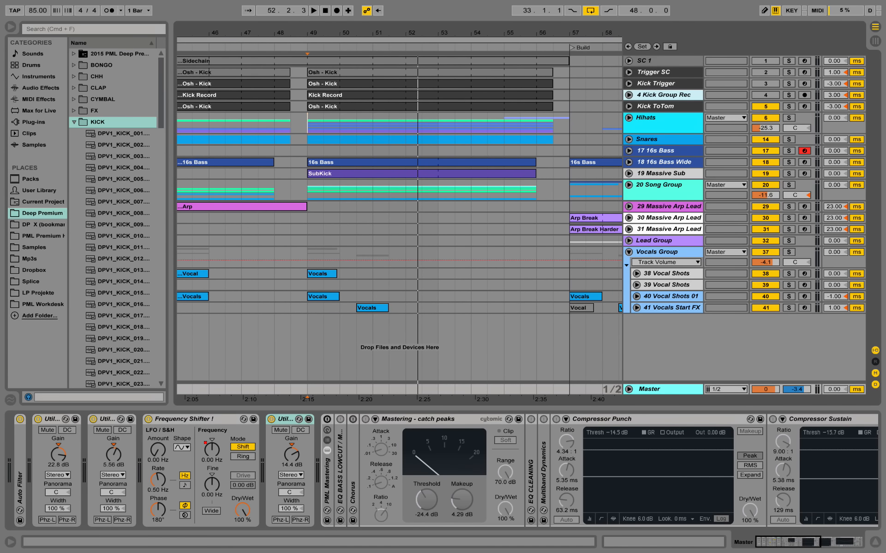
left_click_drag(462, 37, 592, 27)
left_click(503, 106)
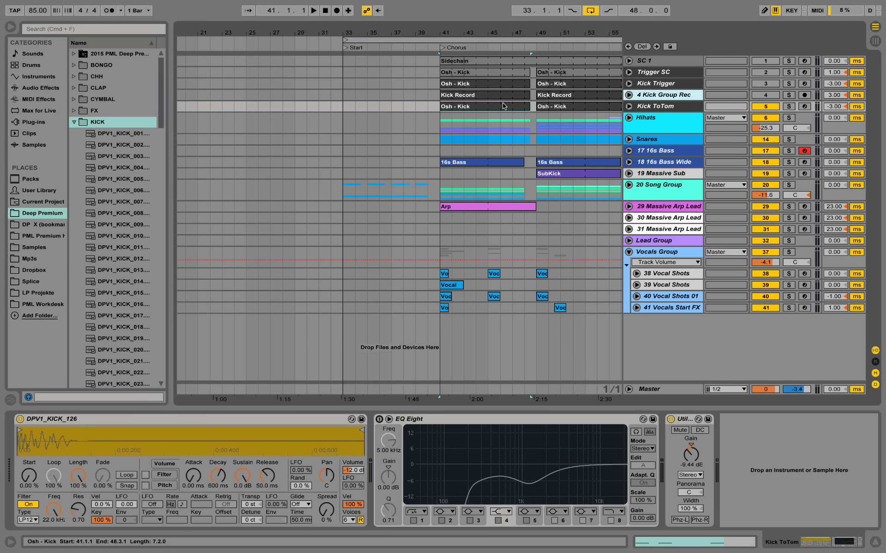
left_click_drag(481, 106, 292, 105)
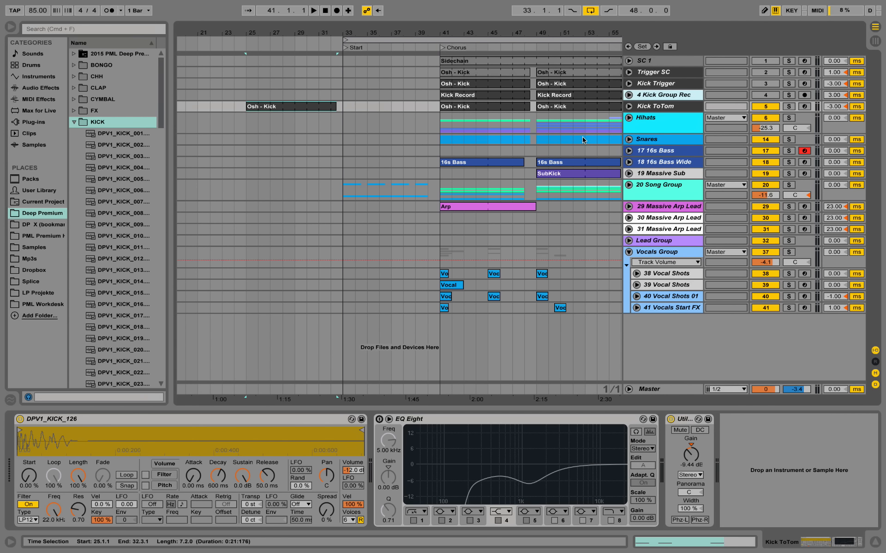
Unfold the Kick ToTom track and open the MIDI notes of the copied Osh - Kick clip
left_click(628, 106)
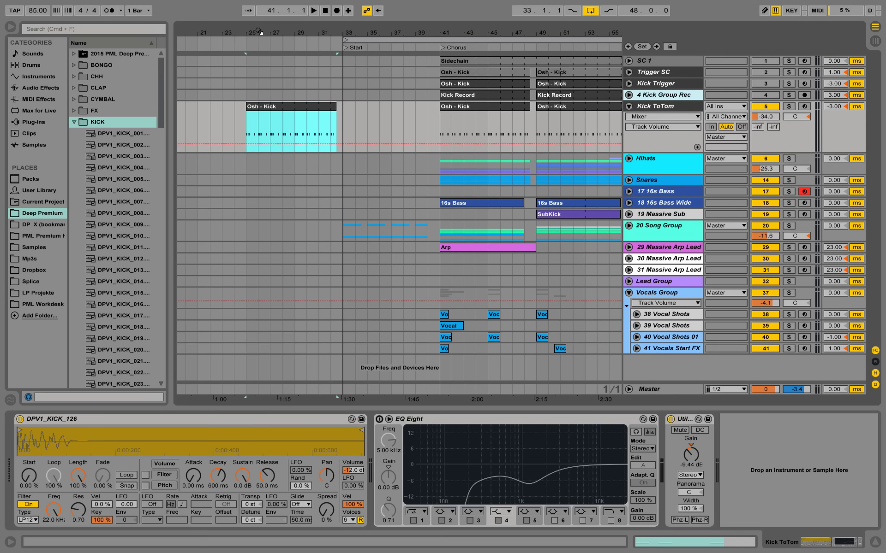
left_click_drag(260, 32, 369, 65)
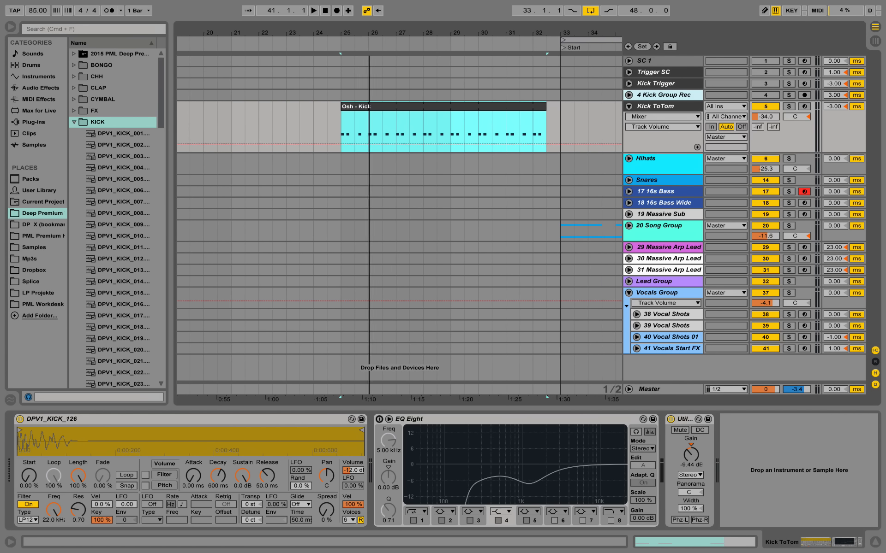
double_click(419, 111)
scroll(397, 304, "up", 4)
scroll(409, 308, "down", 1)
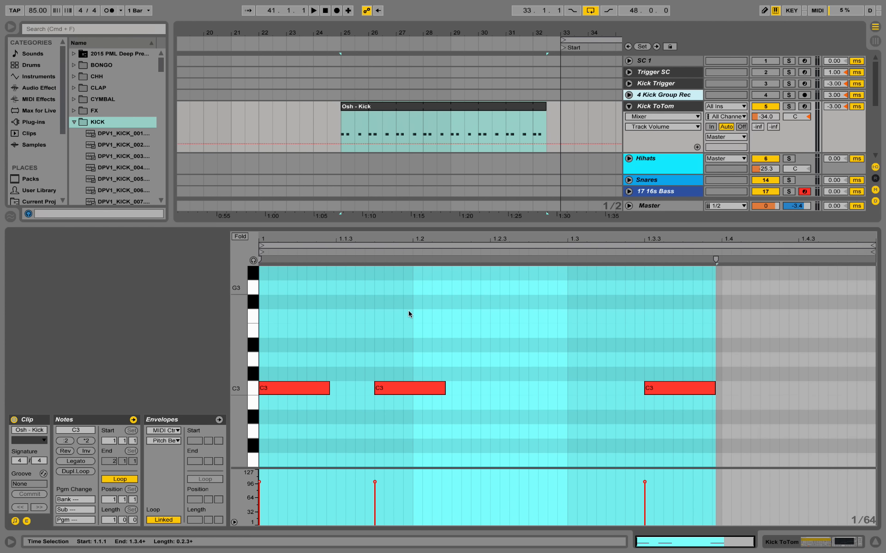
Audition the copied kick clip from bar 25 and return to the Kick ToTom track's device chain
key("space")
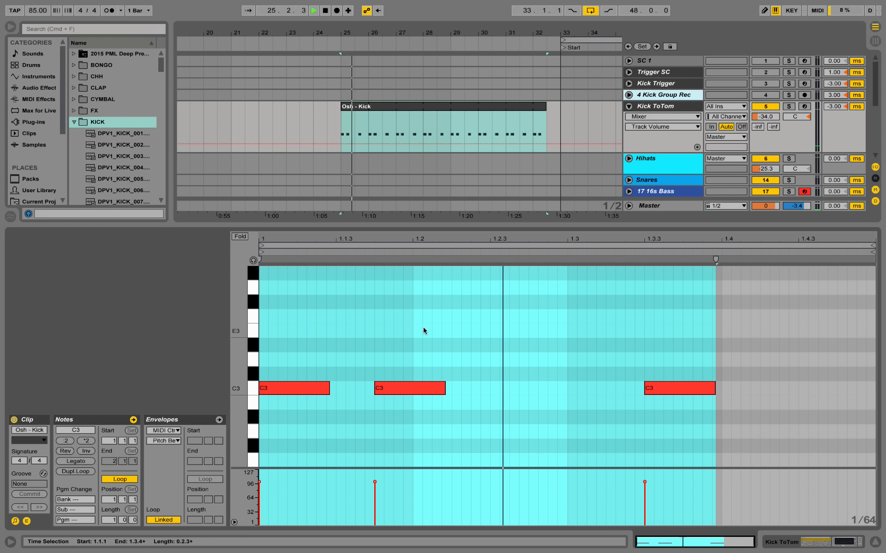
left_click(425, 332)
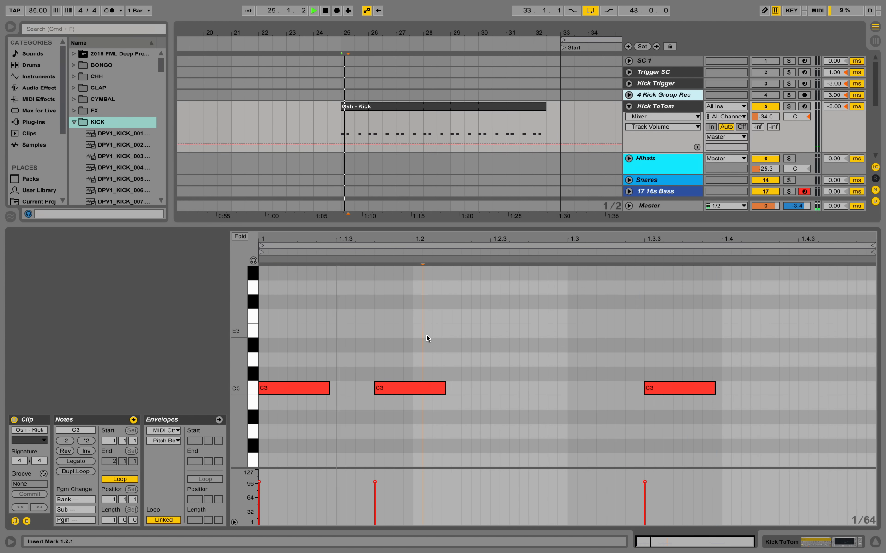
key("space")
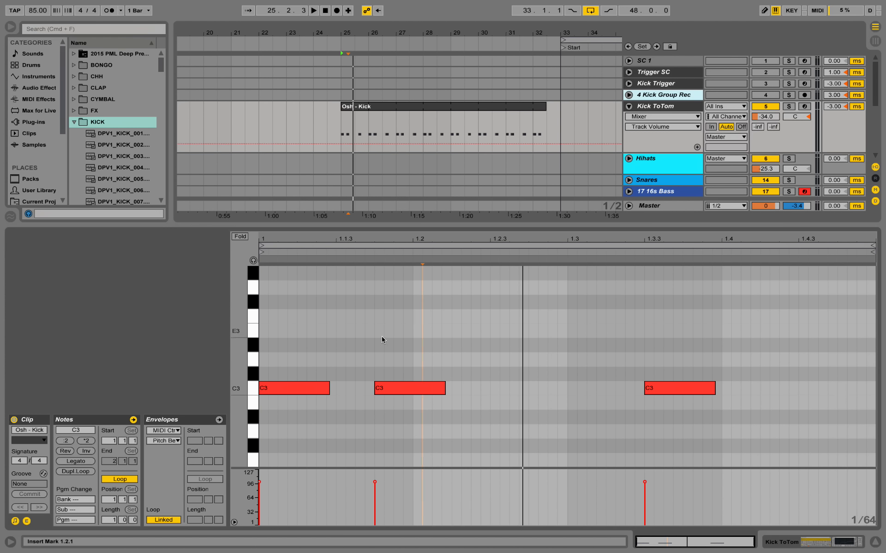
left_click(833, 544)
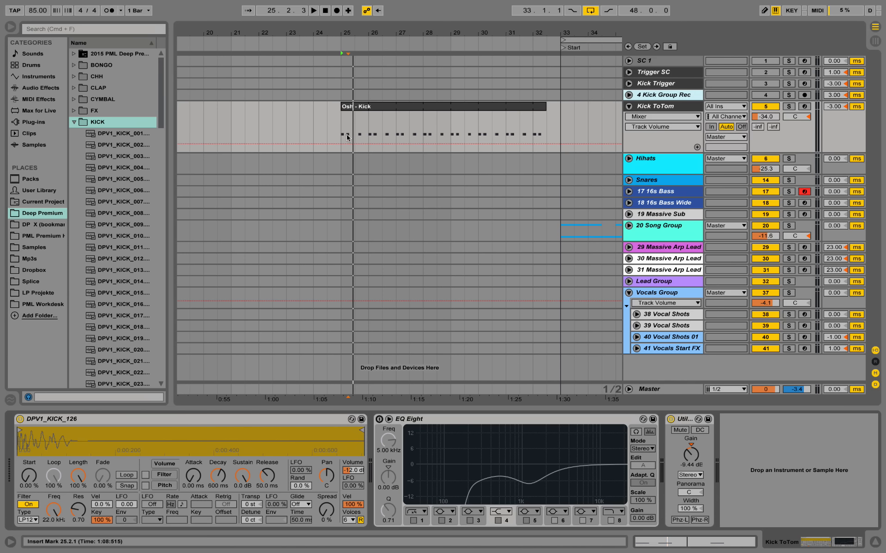
Unfold the 4 Kick Group Rec track and copy the first bar of its Kick Record clip from bar 41 to bar 24
left_click(628, 95)
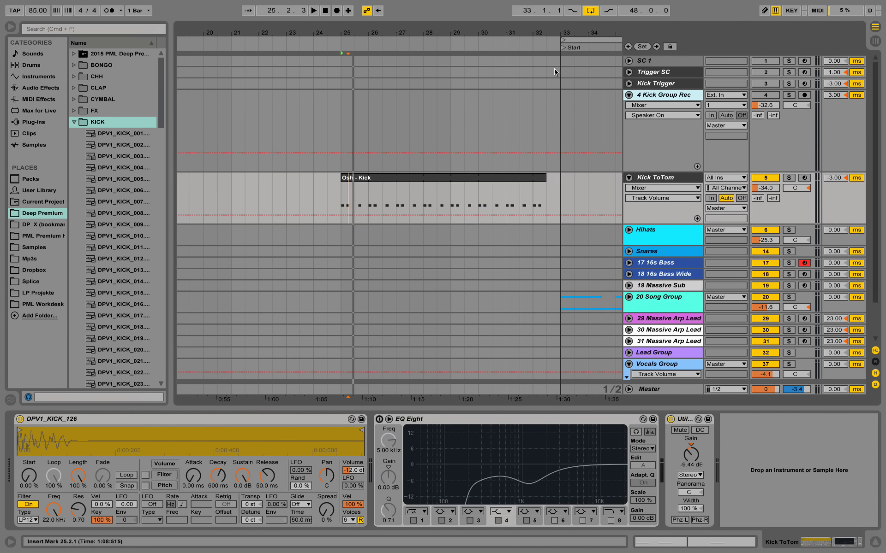
left_click_drag(552, 37, 469, 29)
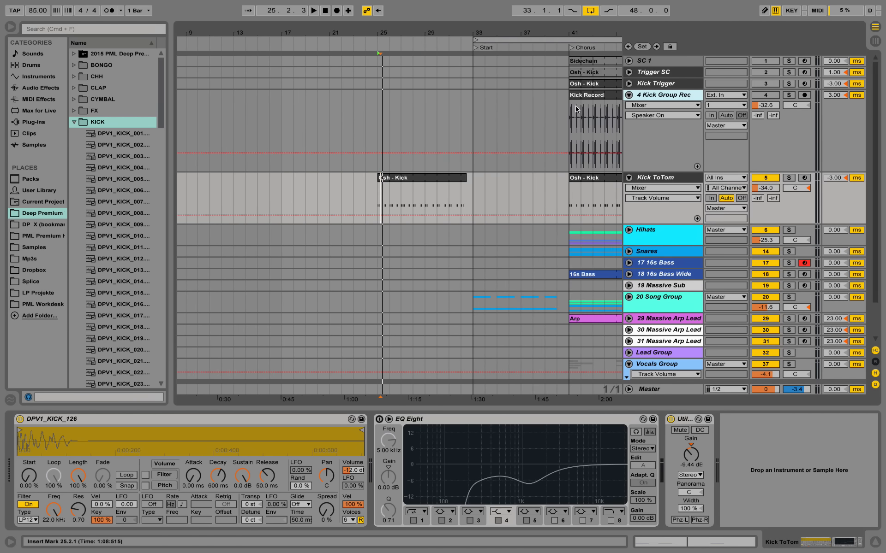
left_click_drag(580, 109, 571, 107)
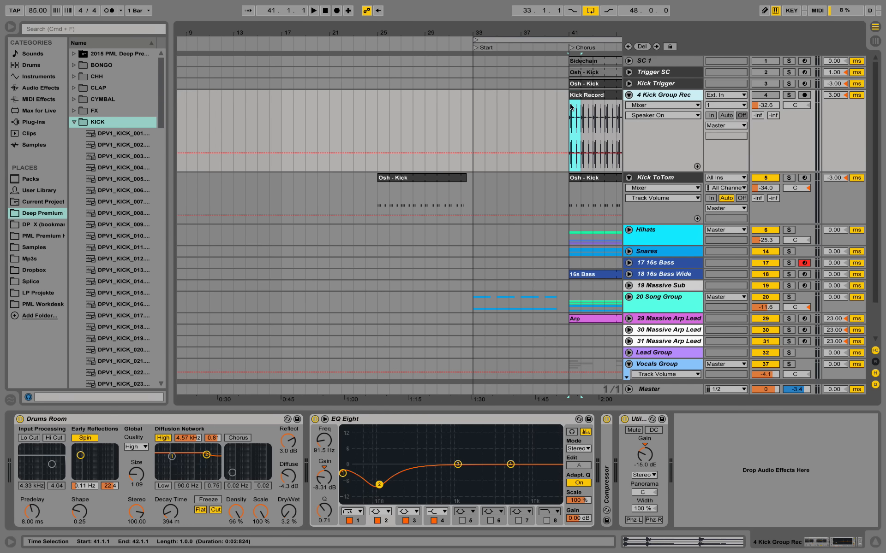
left_click_drag(580, 107, 371, 103)
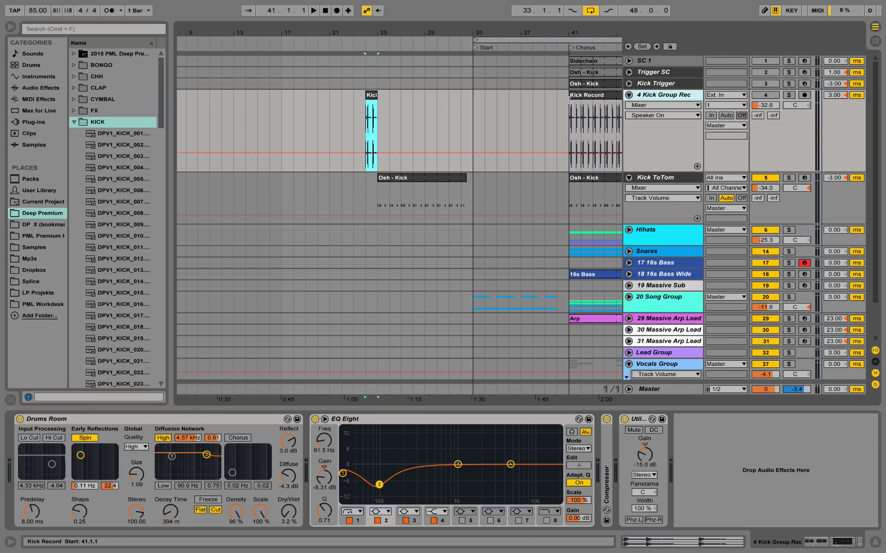
Copy the first bar of Kick Trigger's Osh - Kick clip from bar 41 to bar 24 and set the insert mark at its start
left_click_drag(560, 86, 372, 86)
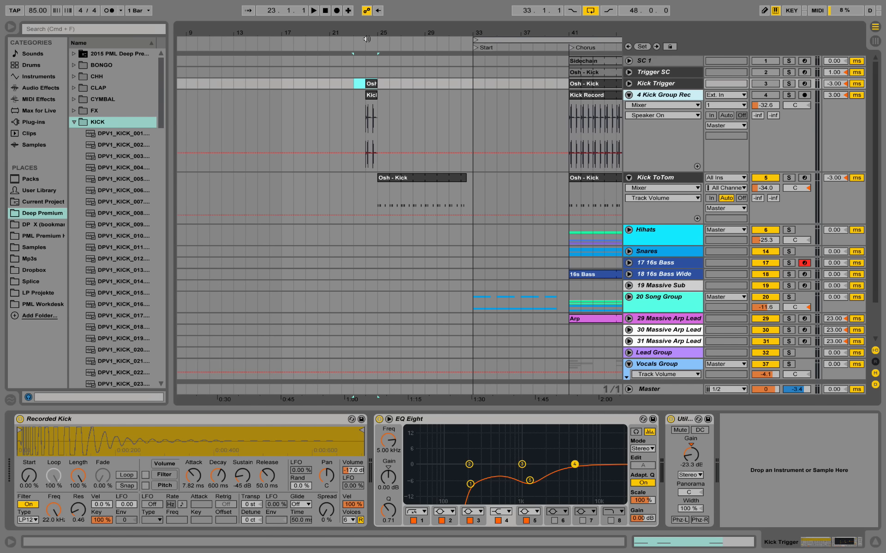
key("z")
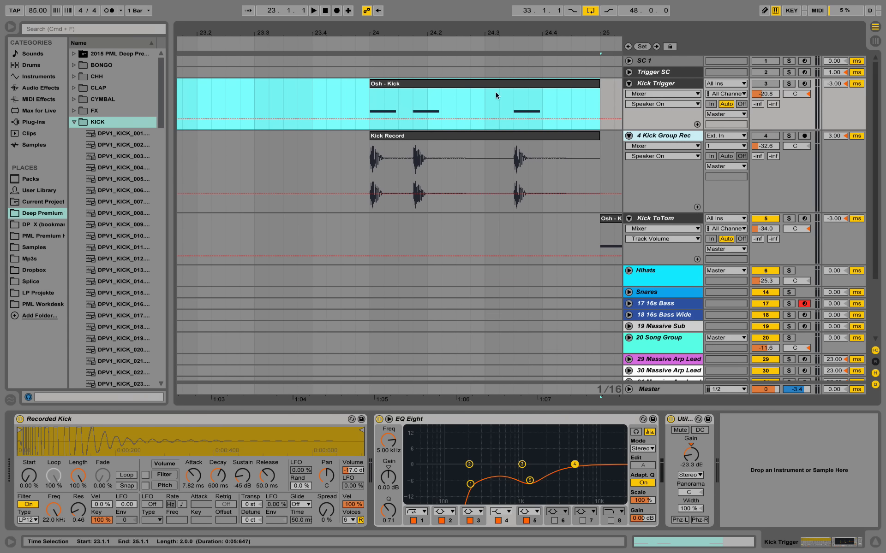
left_click(394, 96)
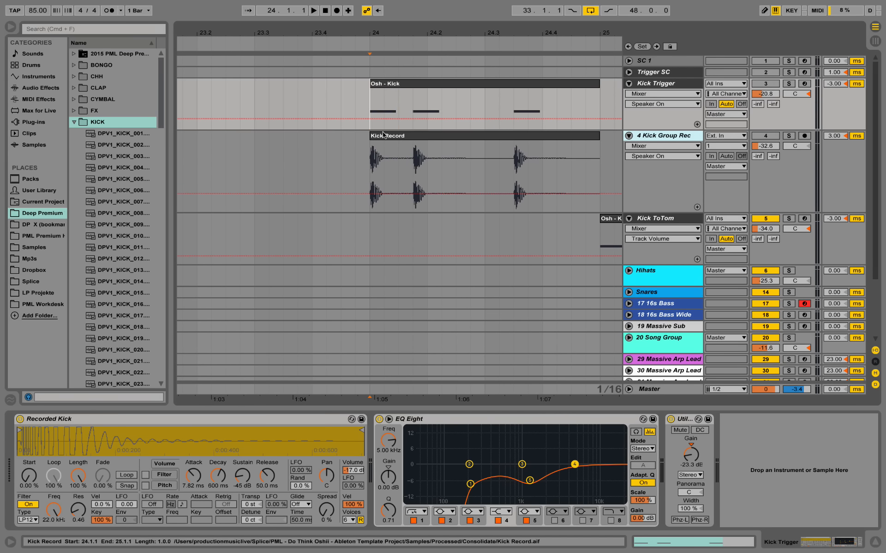
Solo the 4 Kick Group Rec track and audition its copied Kick Record clip from bar 24
key("Down")
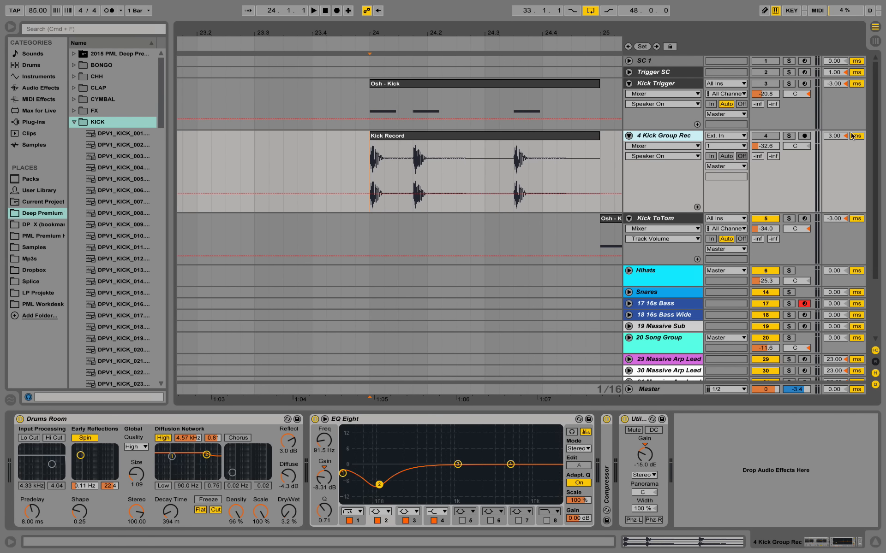
left_click(789, 136)
key("space")
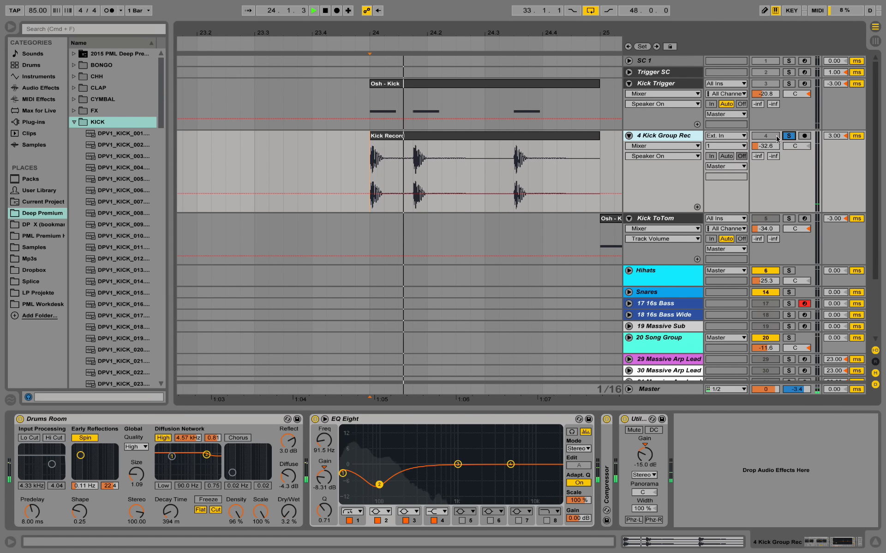
key("space")
left_click(696, 138)
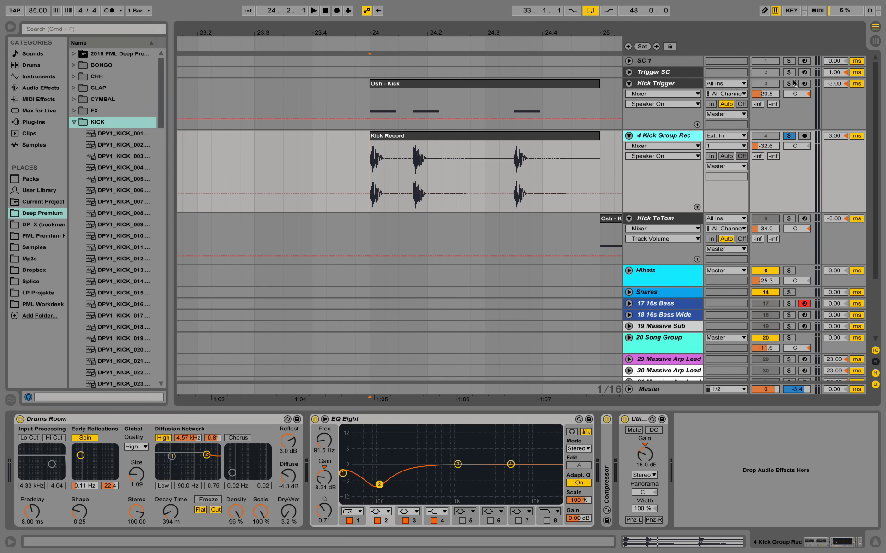
Solo Kick Trigger instead, show its device chain and audition the copied Osh - Kick clip
left_click(789, 84)
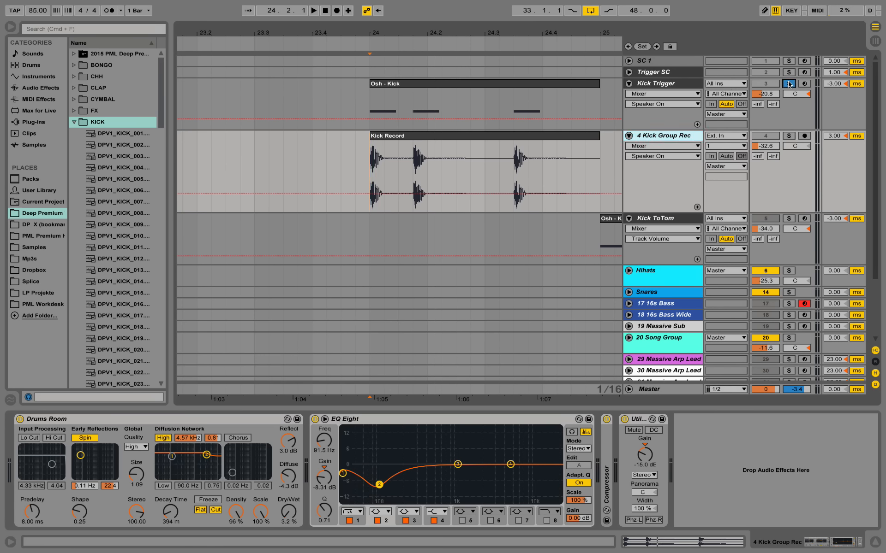
left_click(673, 86)
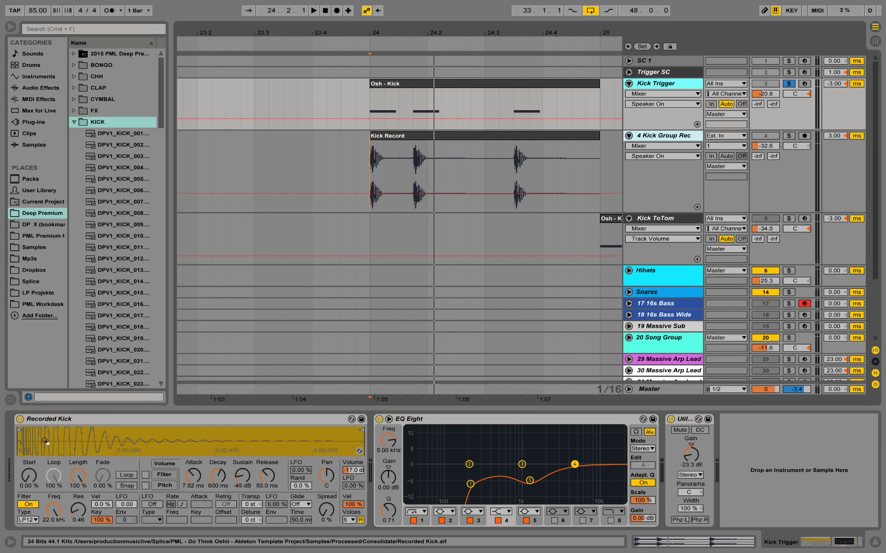
key("space")
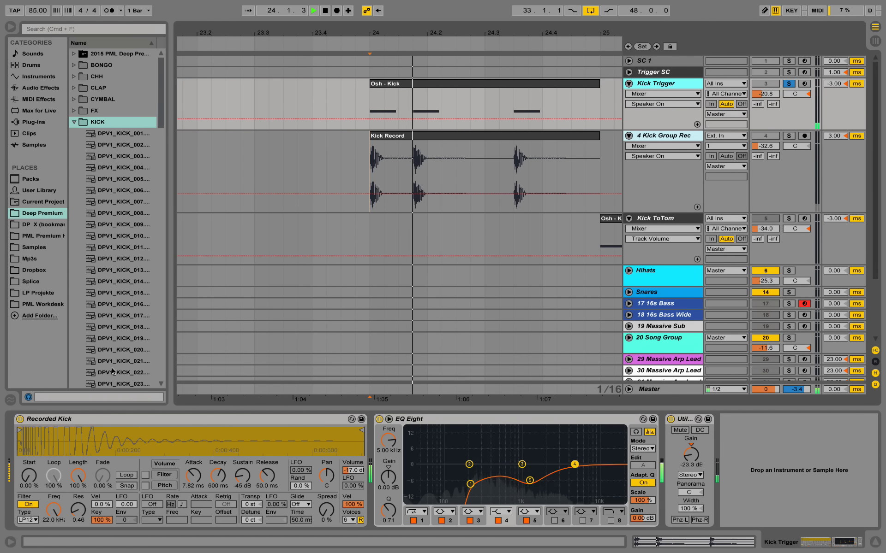
key("space")
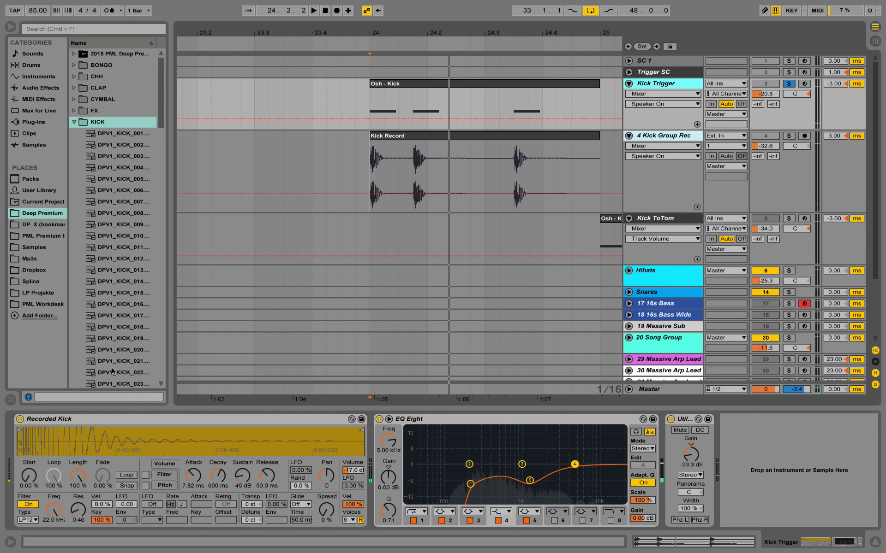
Audition Kick Trigger with its EQ Eight bypassed and turn the EQ back on
left_click(379, 419)
key("space")
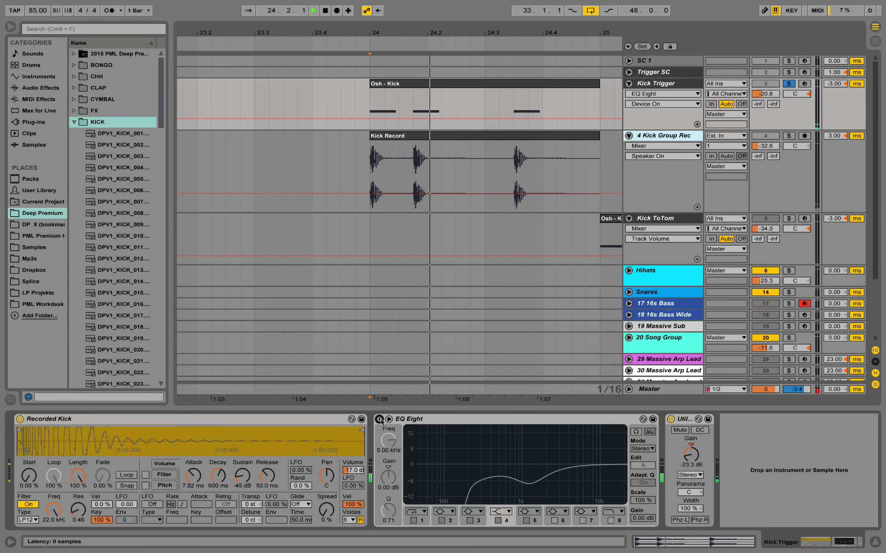
left_click(380, 420)
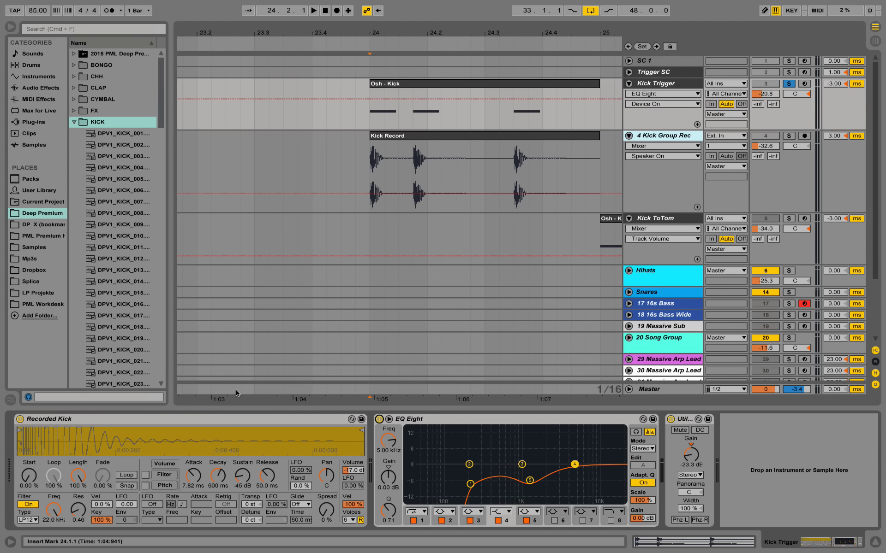
On 4 Kick Group Rec's EQ Eight, make band 4 a high-cut filter at 1.02 kHz with Q 0.56, auditioning the track soloed
left_click(661, 136)
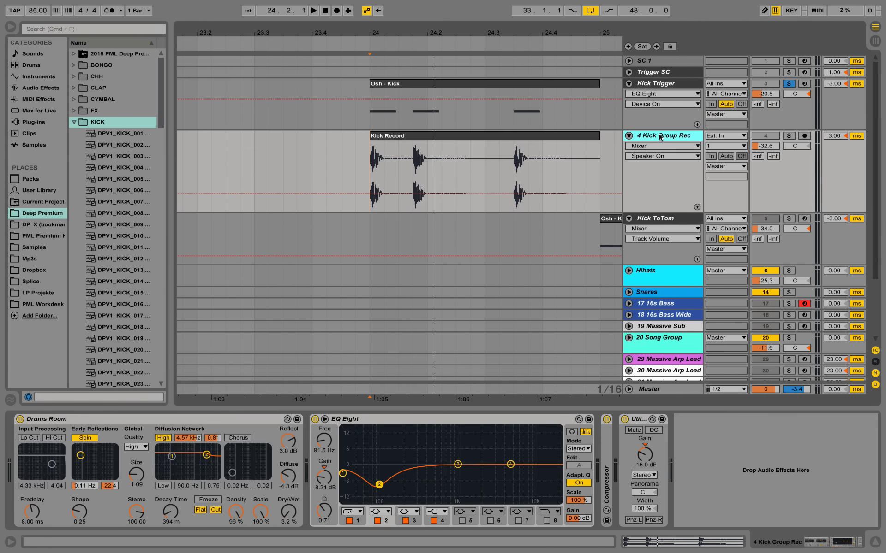
left_click(804, 136)
left_click_drag(510, 465, 481, 488)
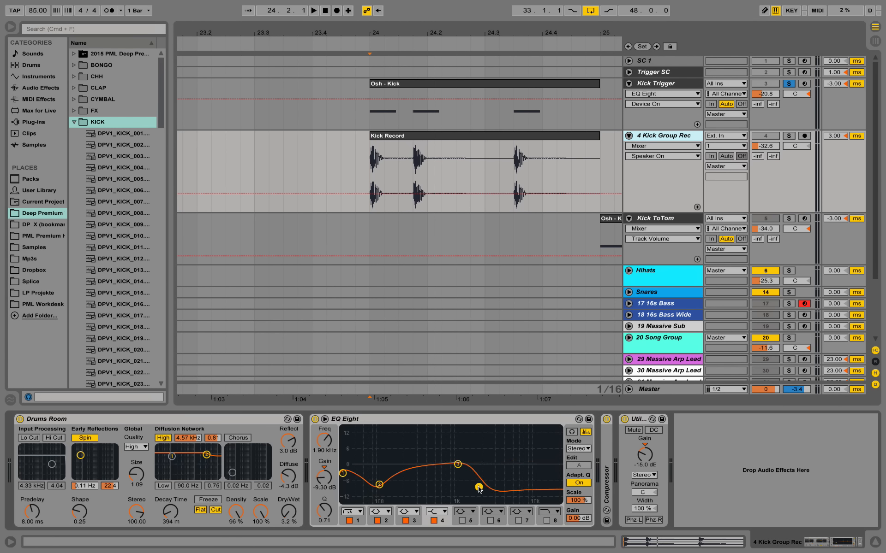
left_click(441, 515)
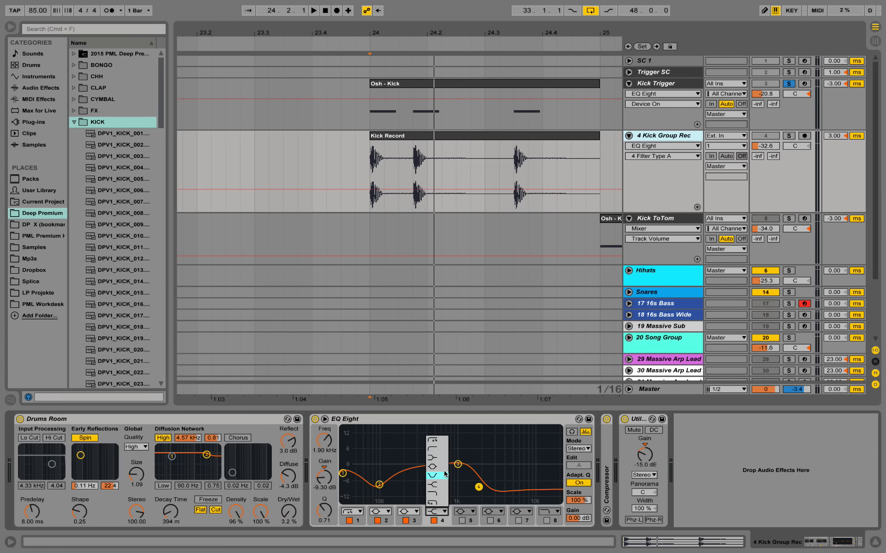
left_click(442, 494)
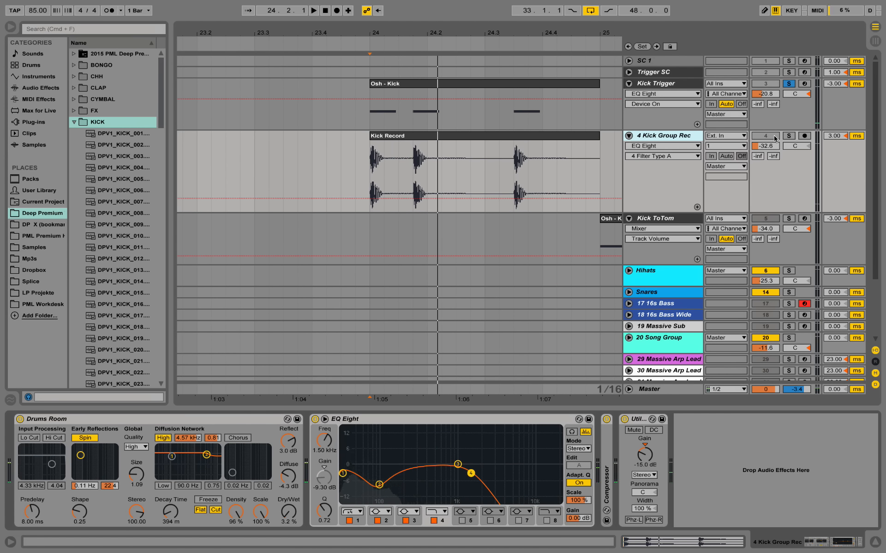
left_click(787, 136)
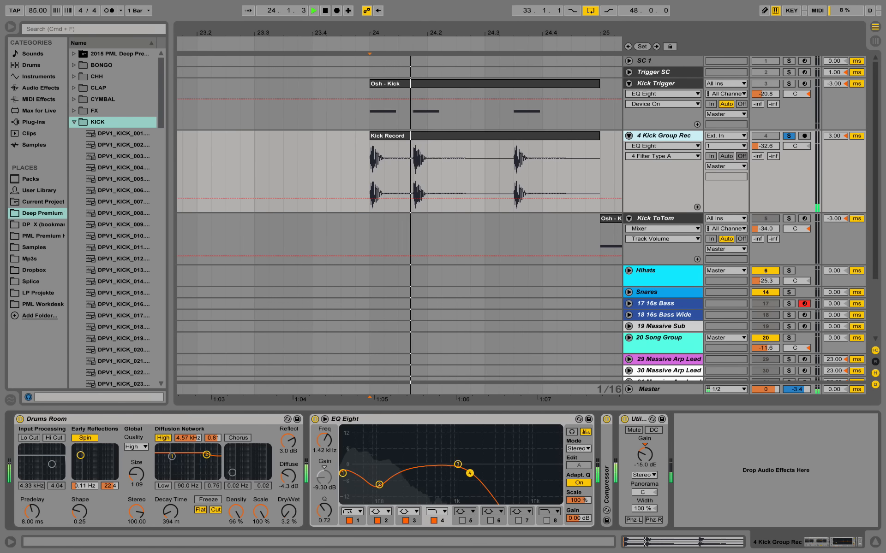
key("space")
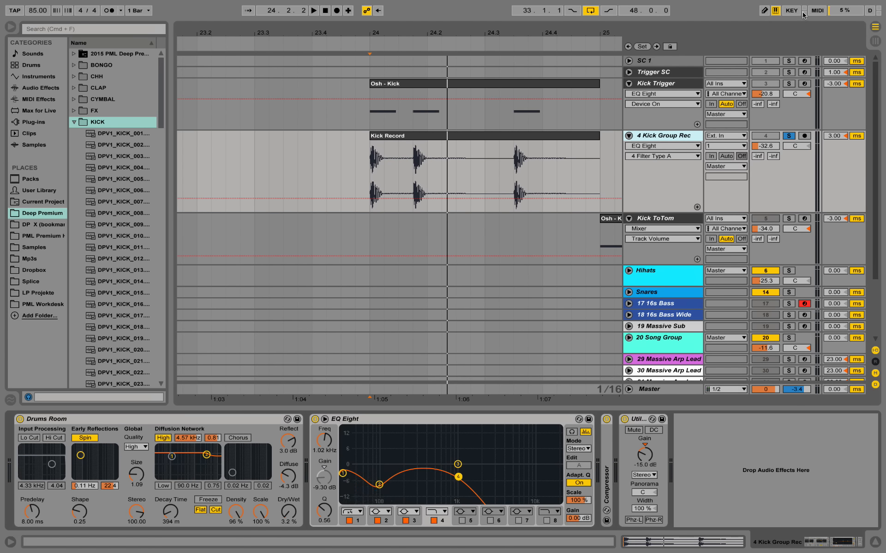
Solo Kick Trigger together with 4 Kick Group Rec and audition both kicks from bar 24
left_click(788, 84, "super")
key("space")
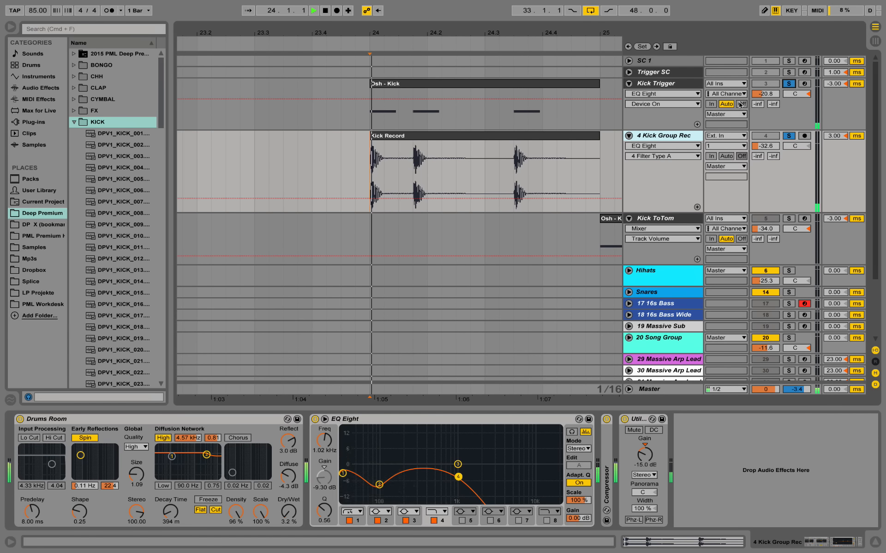
key("space")
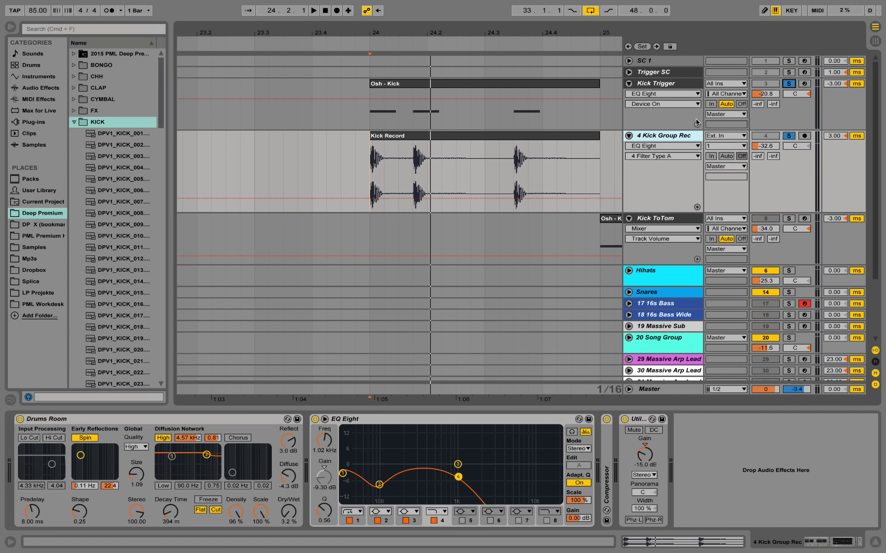
Raise the 4 Kick Group Rec track volume to -19.9 dB while auditioning the two layered kicks
left_click_drag(454, 30, 439, 28)
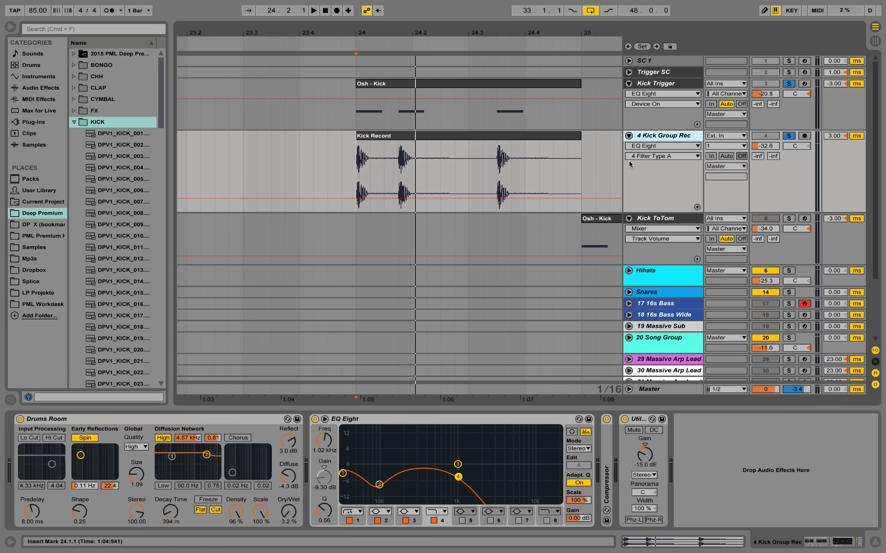
left_click(777, 148)
key("space")
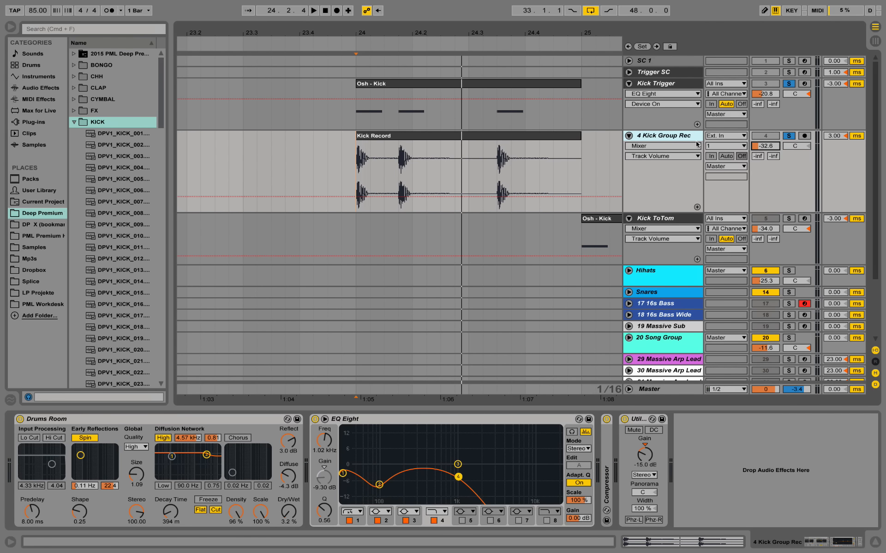
key("space")
left_click_drag(765, 146, 765, 136)
key("space")
key("space")
key("space")
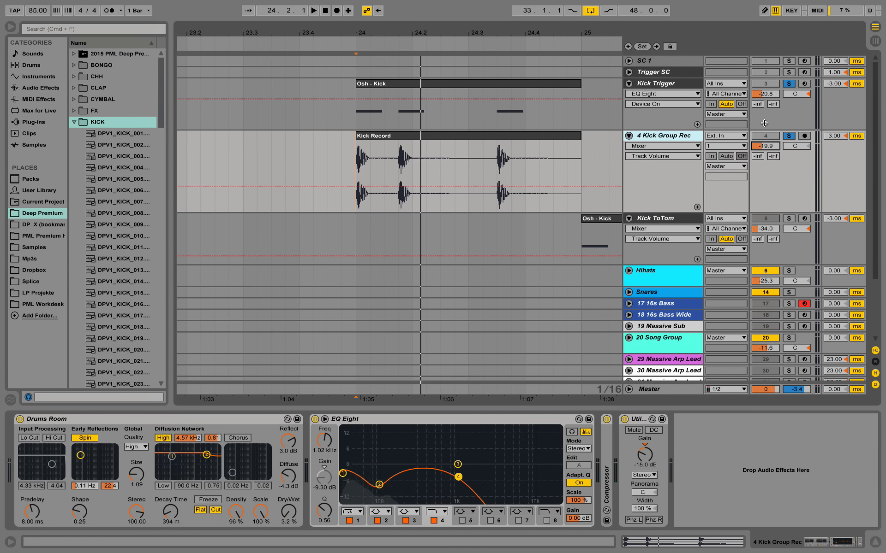
Lower both kick tracks together, bringing Kick Trigger to -34.1 dB and 4 Kick Group Rec to -33.2 dB, auditioning the balance
left_click(673, 85)
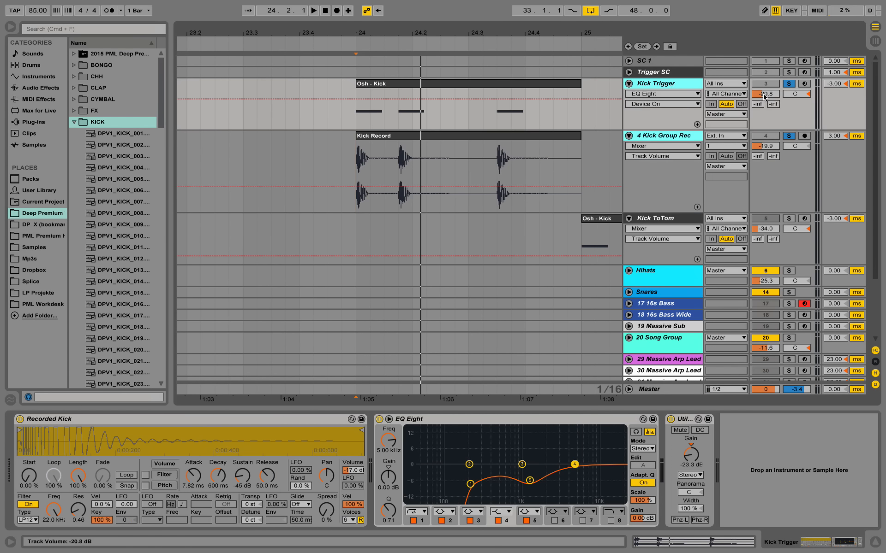
mouse_move(766, 95)
left_mouse_down()
mouse_move(766, 129)
mouse_move(766, 93)
left_mouse_up()
key("space")
key("space")
key("space")
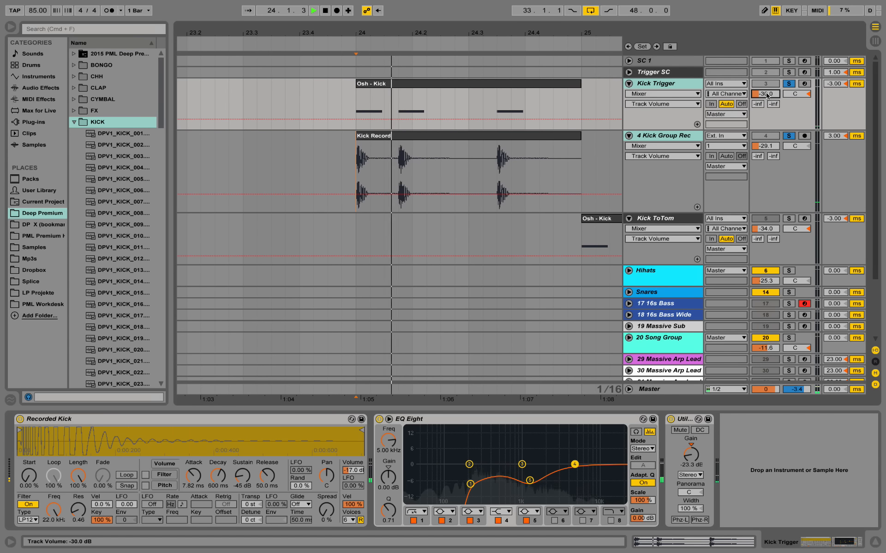
key("space")
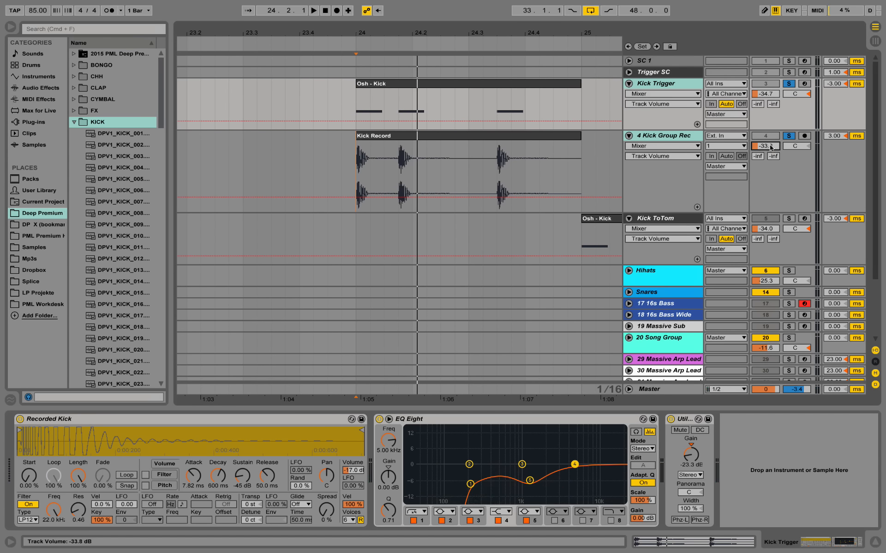
left_click_drag(770, 148, 770, 145)
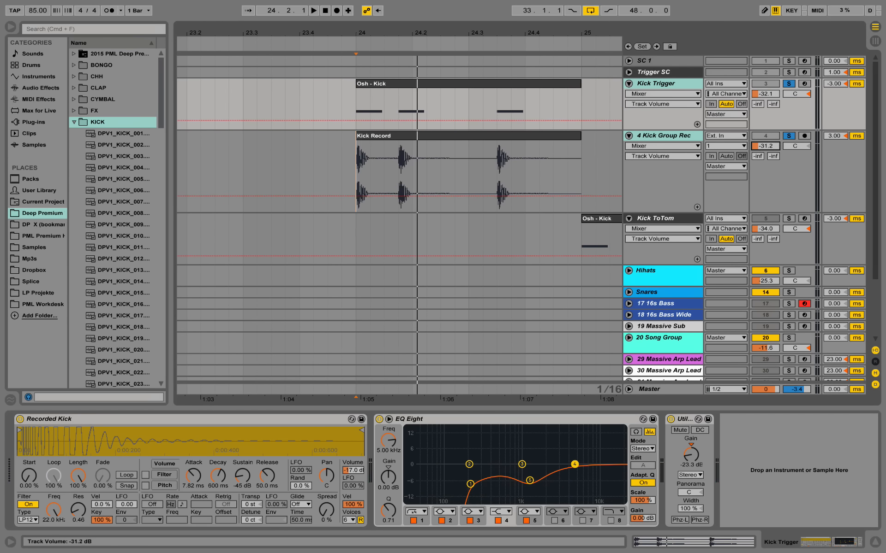
Raise only the 4 Kick Group Rec track volume to -26.8 dB and repeatedly audition the layered kicks from bar 24
left_click(677, 141)
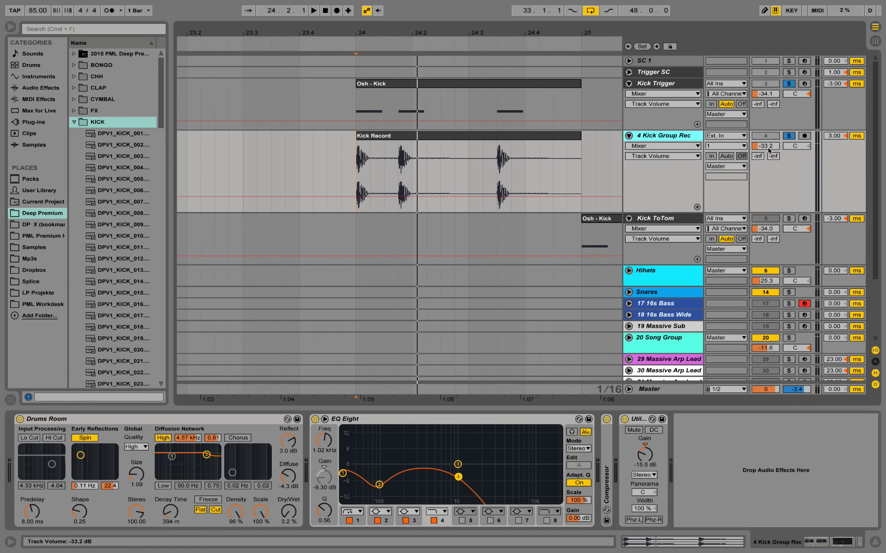
key("space")
left_click_drag(768, 148, 768, 139)
key("space")
key("space")
key("space")
key("space")
key("space")
key("space")
key("space")
key("space")
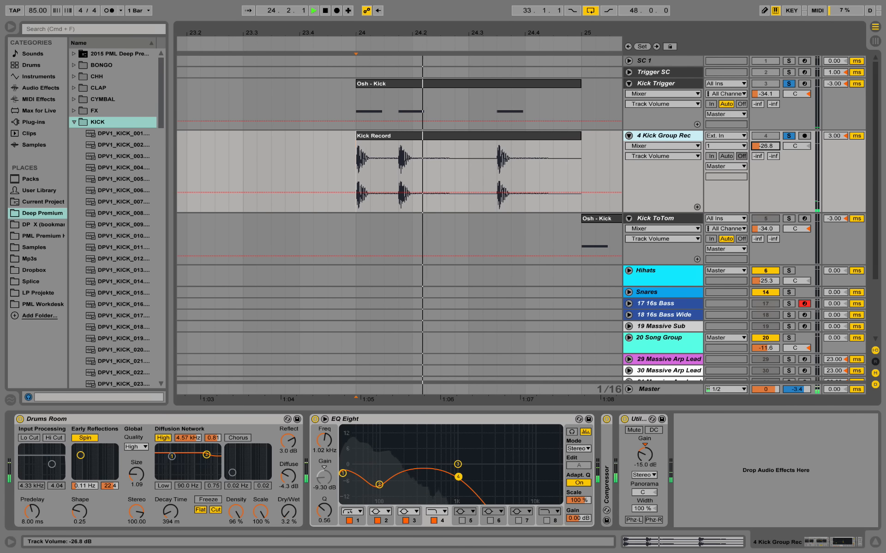
key("space")
key("space")
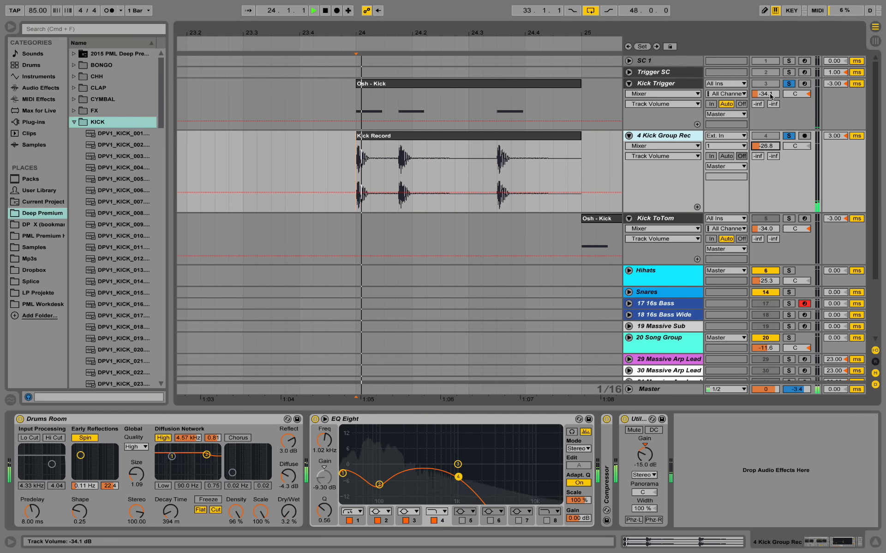
key("space")
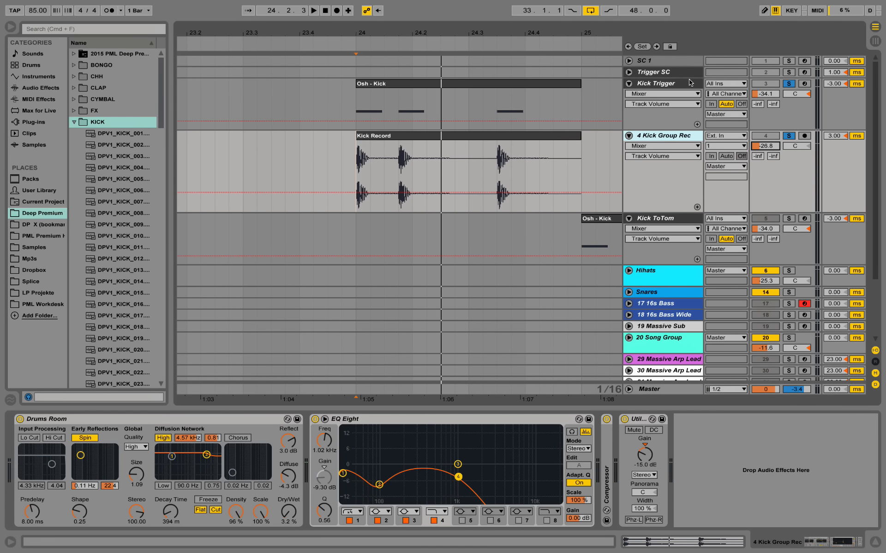
Lower the Kick Trigger track volume to -57.0 dB and audition the layered kicks from bar 24
left_click(763, 94)
left_click_drag(767, 95, 767, 127)
key("space")
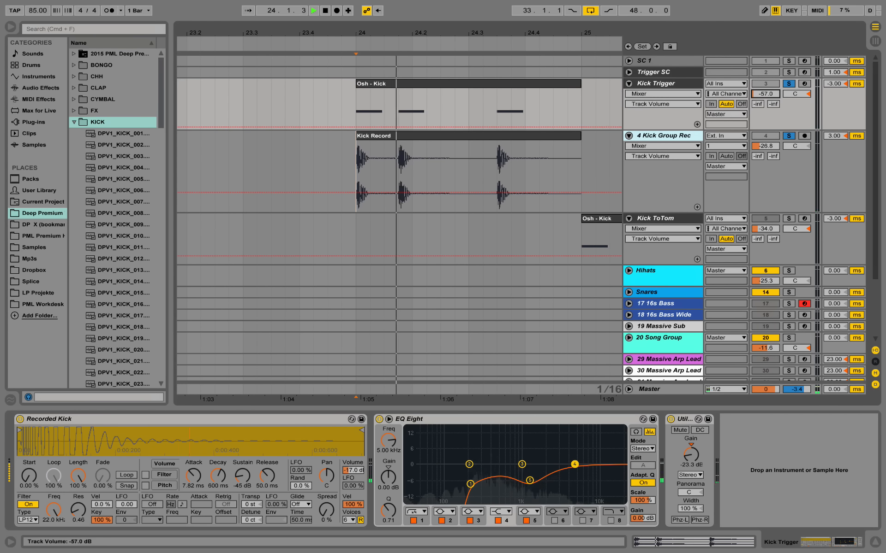
key("space")
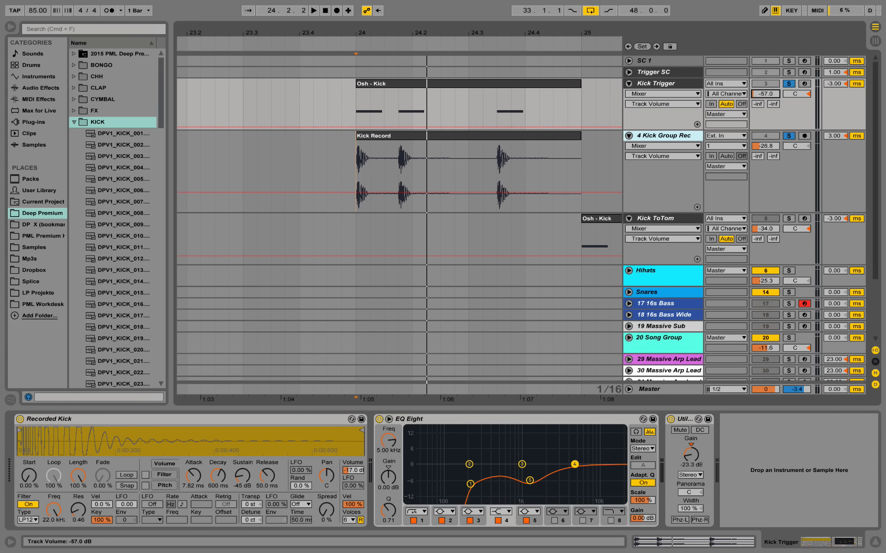
Raise the Kick Trigger track volume to -39.0 dB and repeatedly audition the layered kicks
left_click_drag(765, 94, 765, 94)
key("space")
key("space")
key("space")
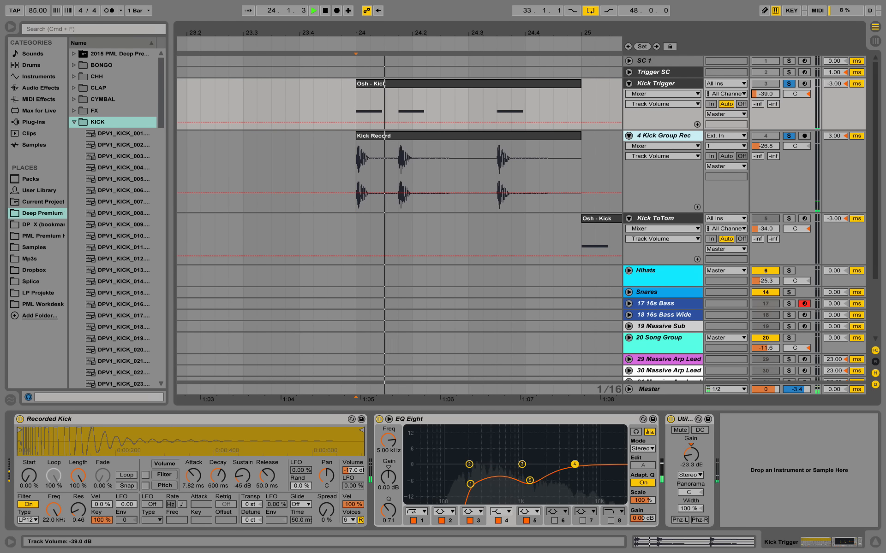
key("space")
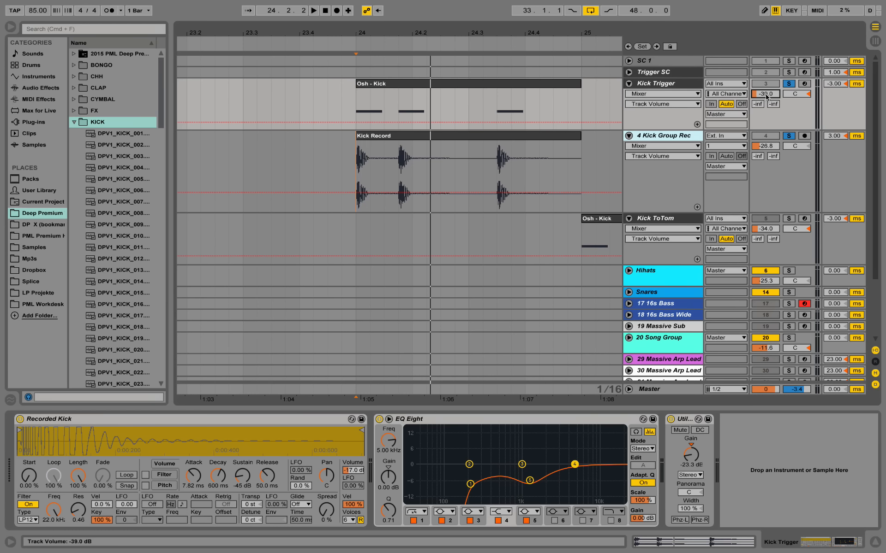
key("space")
Raise the Kick Trigger track volume to -21.6 dB, repeatedly auditioning it against the 4 Kick Group Rec layer
left_click_drag(765, 95, 766, 93)
key("space")
key("space")
key("space")
key("space")
key("space")
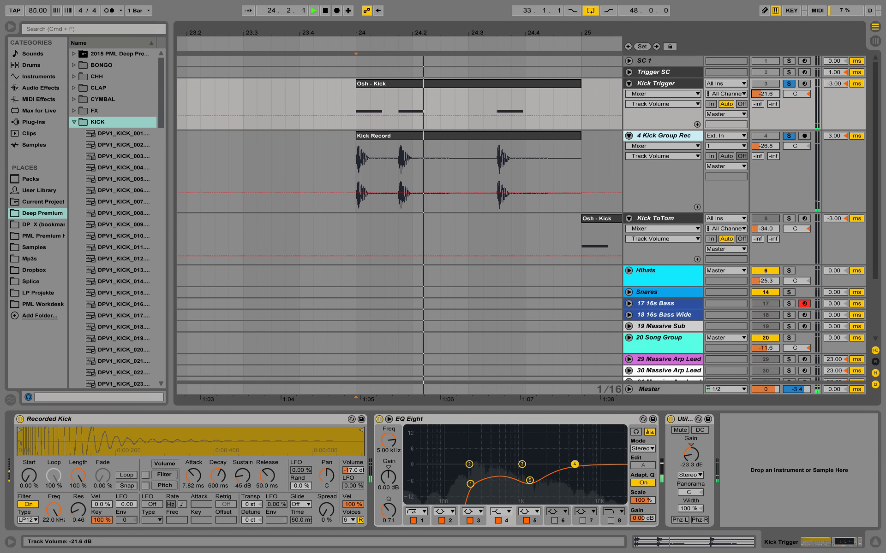
key("space")
key("space")
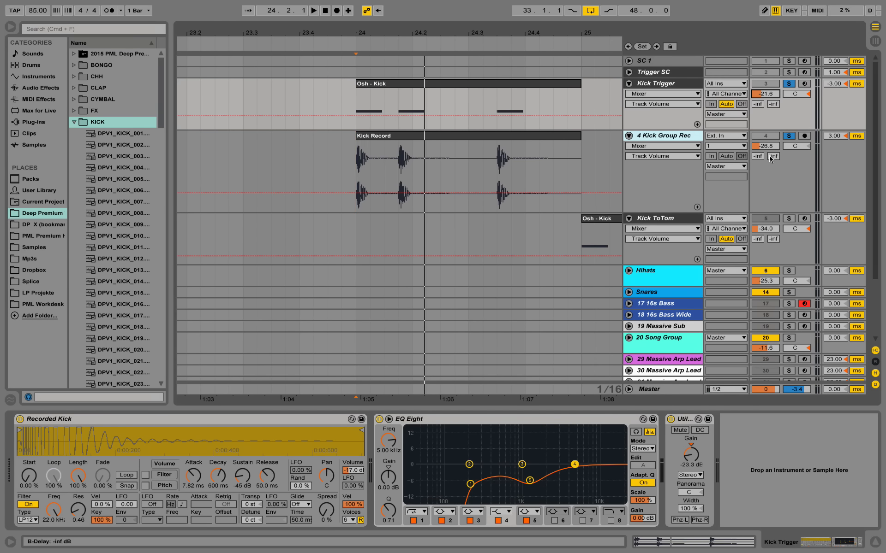
Set the insert mark at bar 24 on the 4 Kick Group Rec track and play both kick layers from there
left_click(363, 97)
left_click(362, 156)
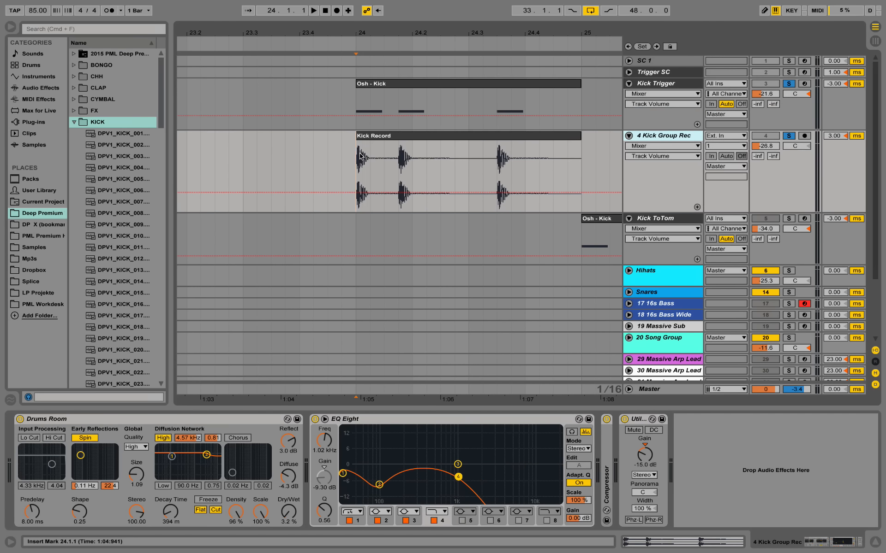
key("space")
key("space")
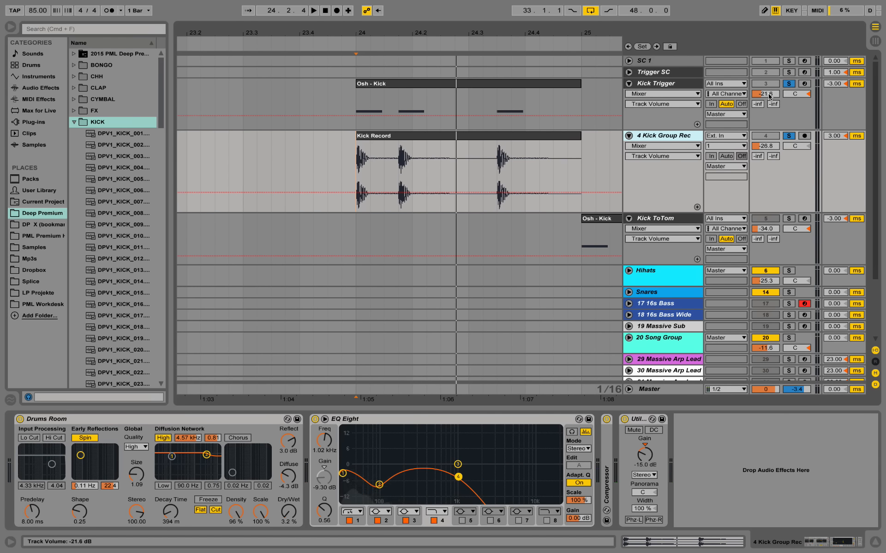
Raise the Kick Trigger track volume to -18.7 dB and audition both kick layers
key("space")
left_click_drag(768, 94, 768, 89)
key("space")
key("space")
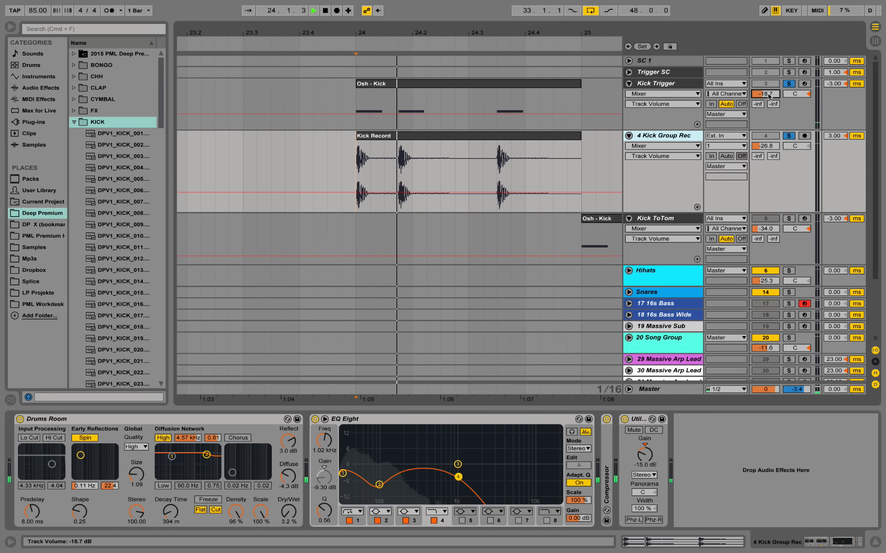
key("space")
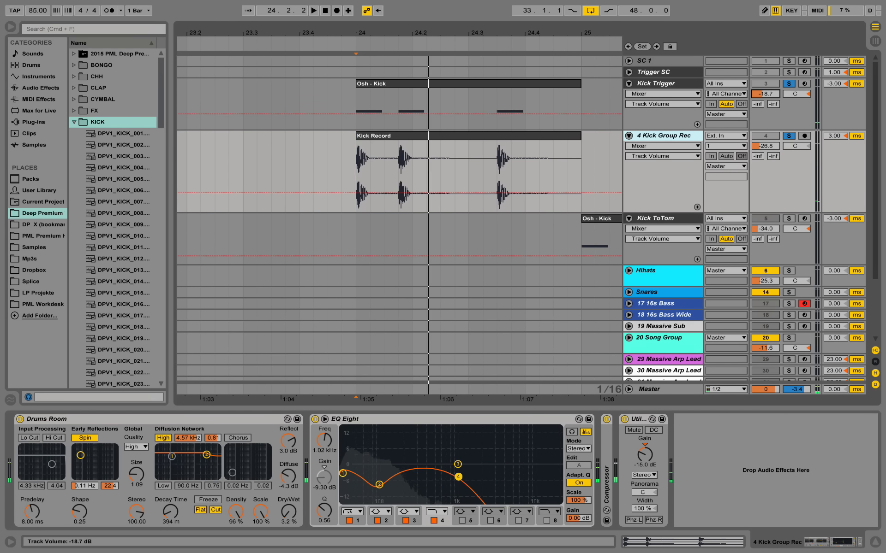
Show the Kick Trigger track's devices, audition it, and set the track volume to -21.7 dB
left_click(661, 84)
key("space")
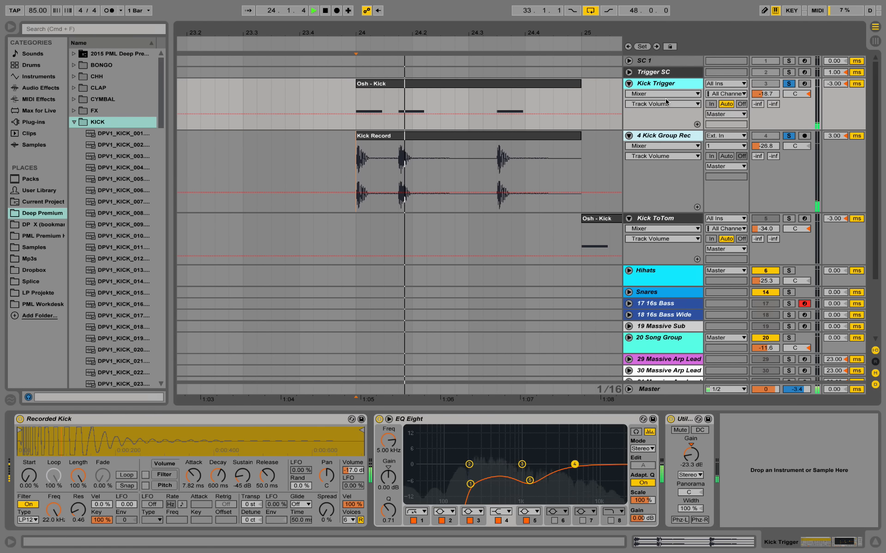
key("space")
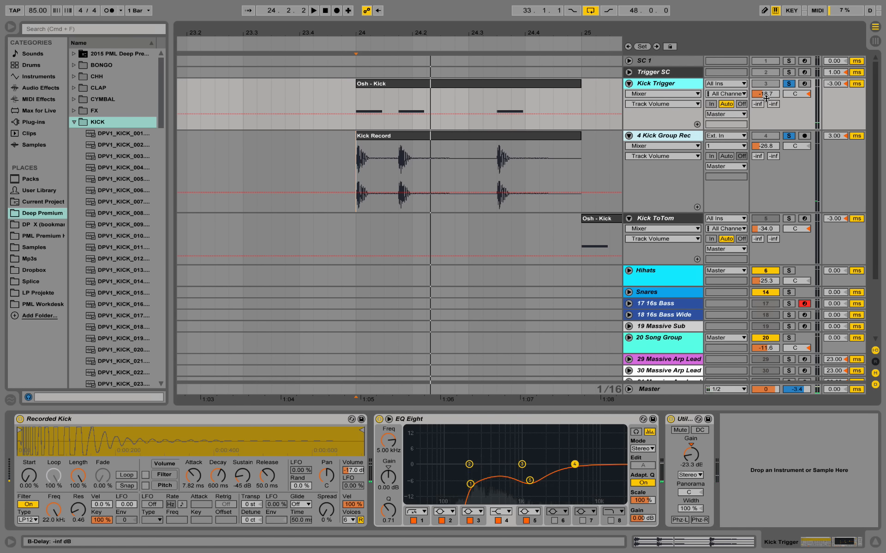
left_click_drag(766, 95, 766, 102)
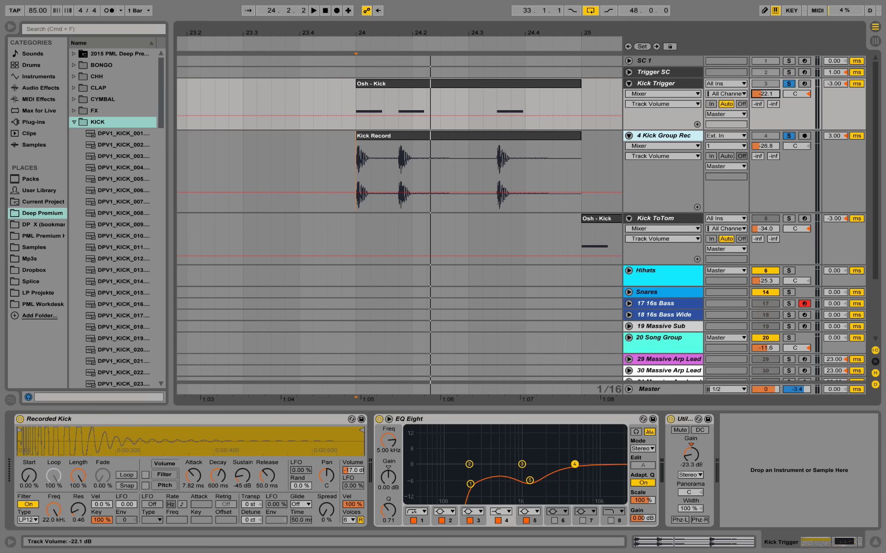
key("space")
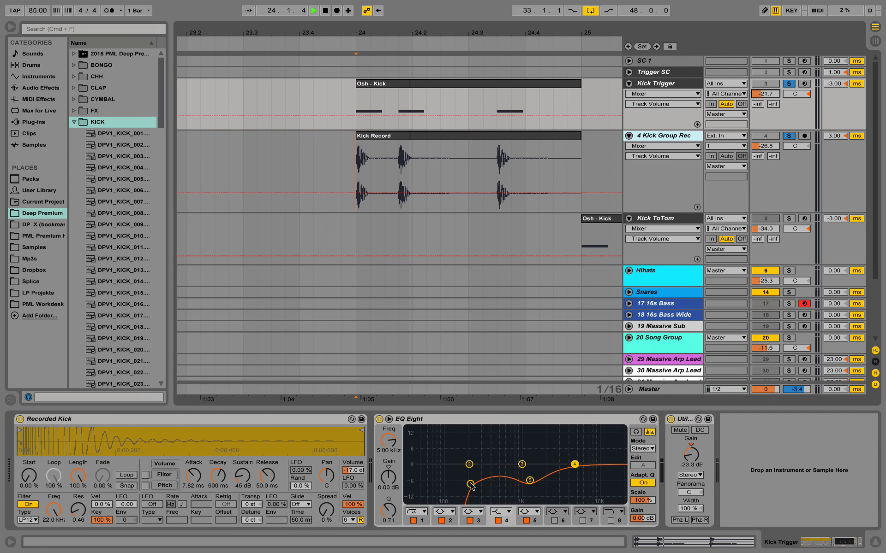
Move band 1 of Kick Trigger's EQ Eight to 259 Hz, repeatedly auditioning the layered kicks
mouse_move(470, 483)
left_mouse_down()
mouse_move(550, 474)
mouse_move(429, 479)
mouse_move(472, 471)
mouse_move(500, 479)
mouse_move(468, 489)
mouse_move(477, 488)
left_mouse_up()
key("space")
key("space")
key("space")
key("space")
key("space")
key("space")
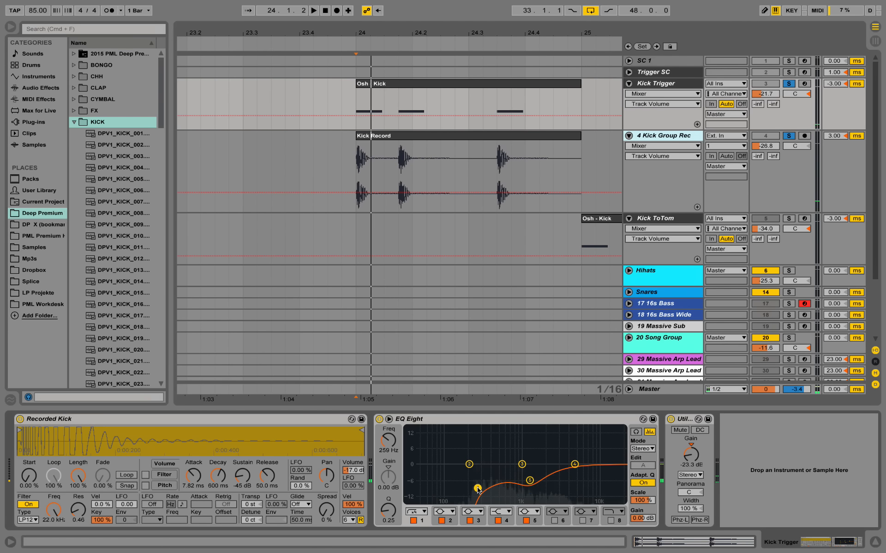
key("space")
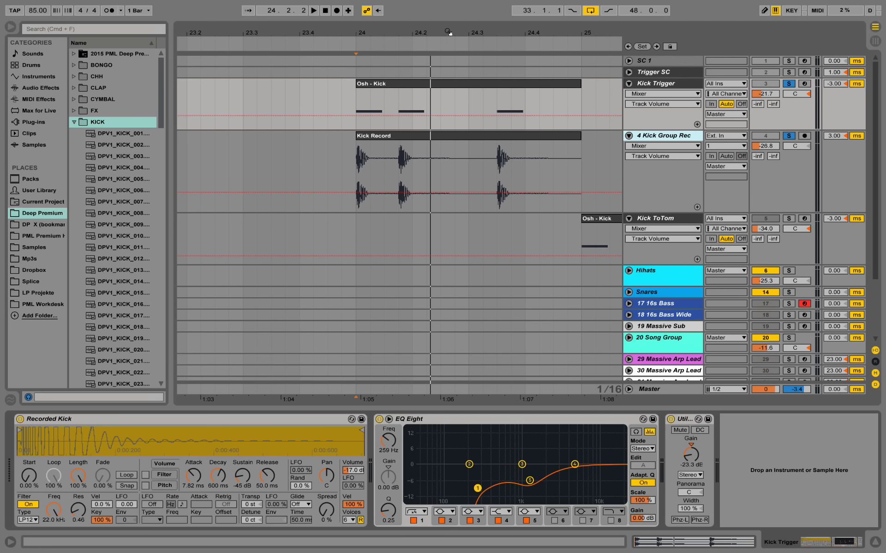
Unsolo both kick layers and play the Kick ToTom clip from bar 25
left_click_drag(449, 32, 441, 151)
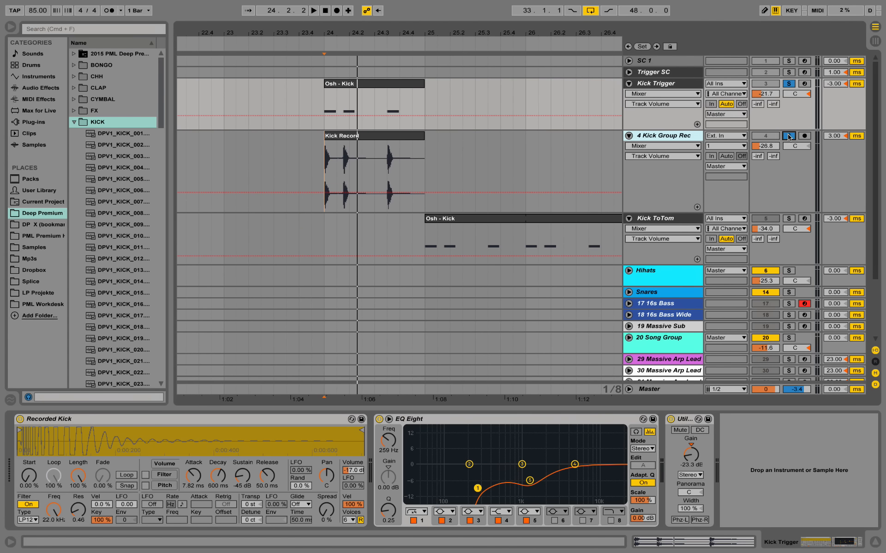
left_click(427, 231)
key("space")
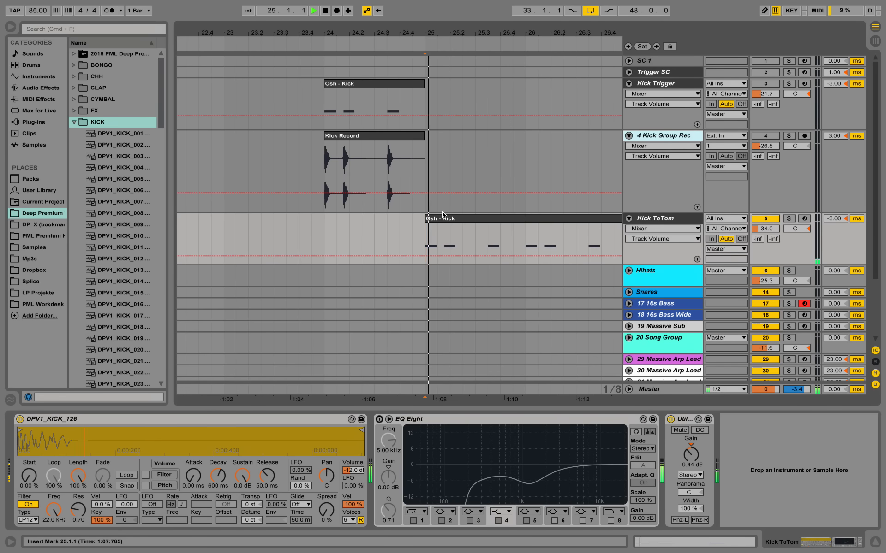
key("space")
Delete the bar 24 clips on the Kick Trigger and 4 Kick Group Rec tracks
left_click_drag(458, 36, 389, 30)
left_click_drag(379, 142, 305, 92)
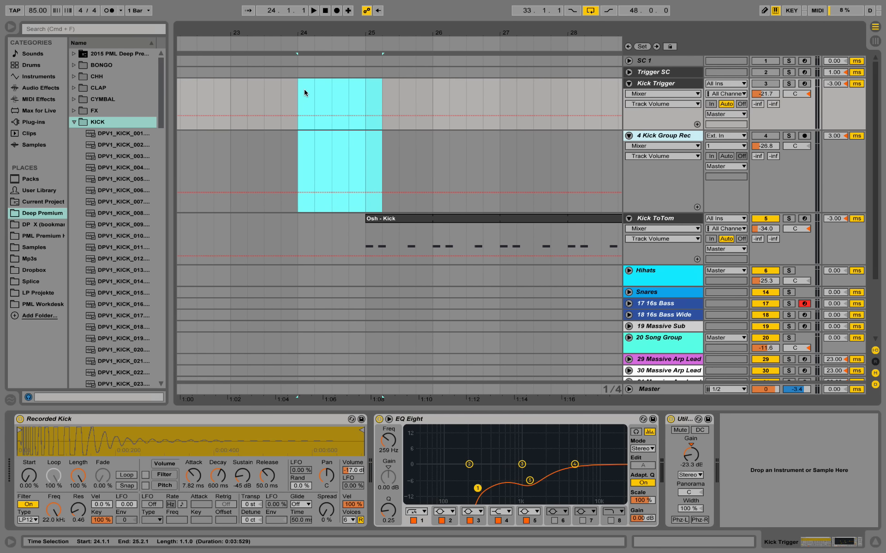
Play the Kick ToTom pattern on its own from bar 25
left_click(365, 240)
key("space")
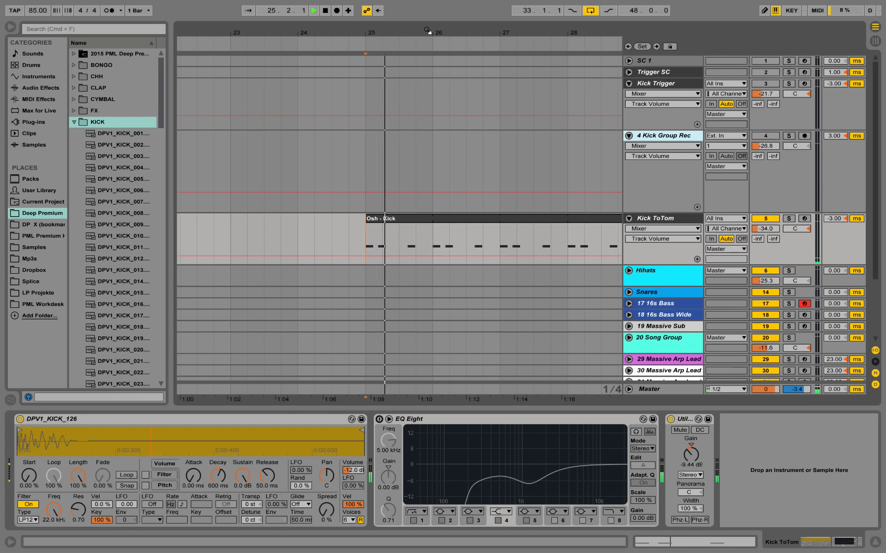
mouse_move(428, 32)
left_mouse_down()
mouse_move(331, 21)
mouse_move(353, 18)
left_mouse_up()
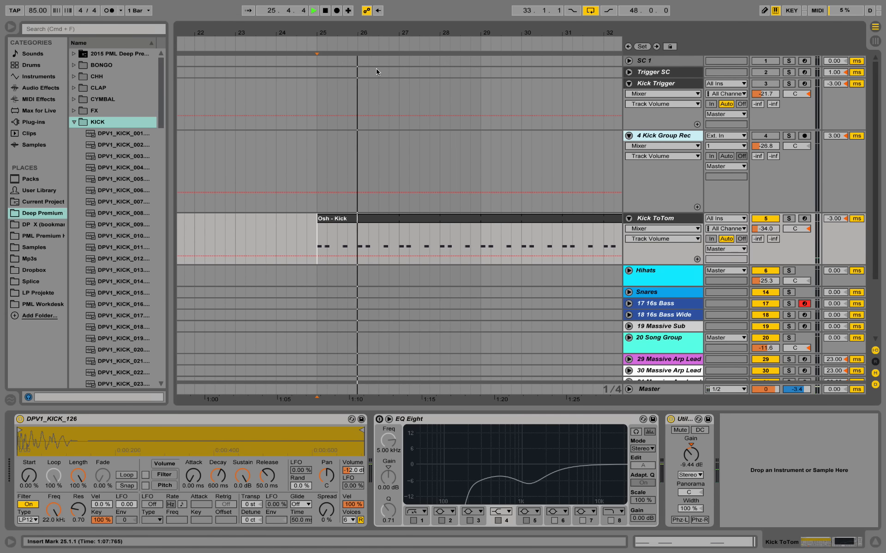
key("space")
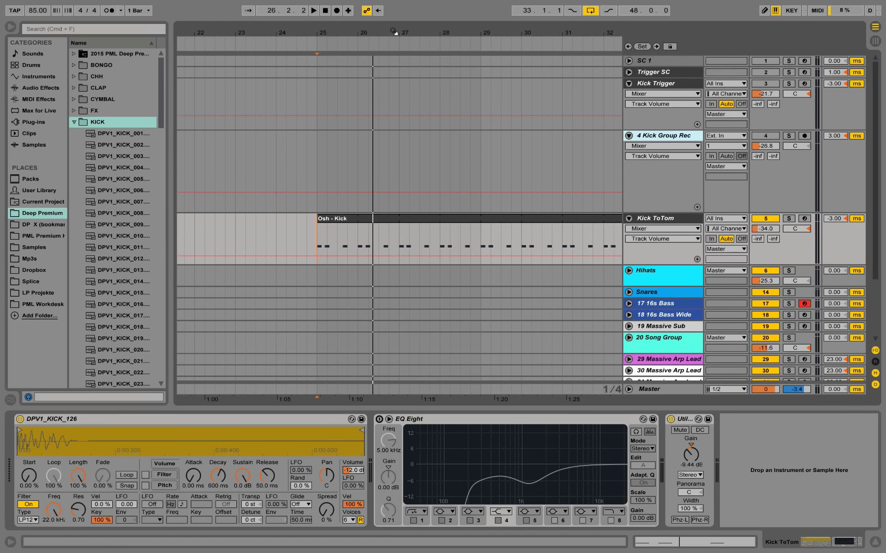
Play the arrangement briefly from the Chorus at bar 41
left_click_drag(395, 32, 360, 65)
left_click(502, 247)
key("space")
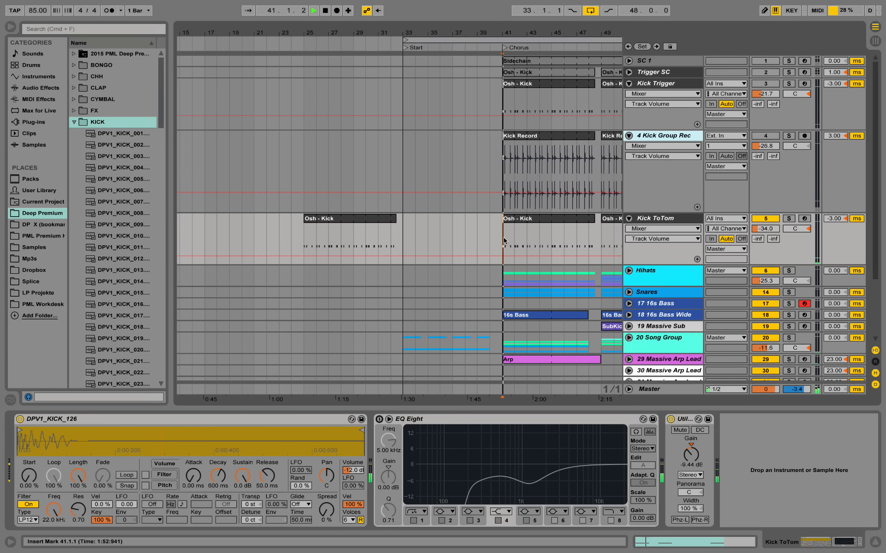
key("space")
Return to the Kick ToTom clip's start at bar 25 and audition the pattern again
left_click(303, 244)
mouse_move(309, 33)
left_mouse_down()
mouse_move(310, 55)
mouse_move(312, 33)
left_mouse_up()
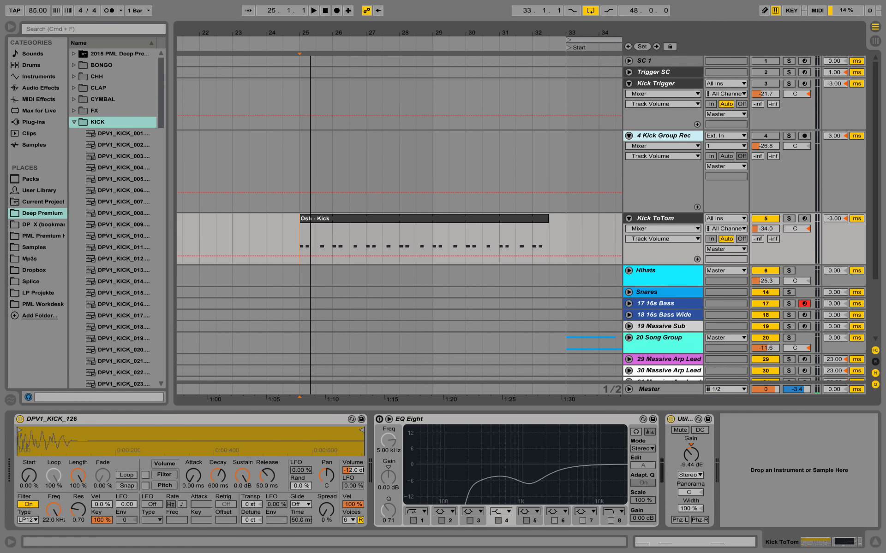
left_click(299, 239)
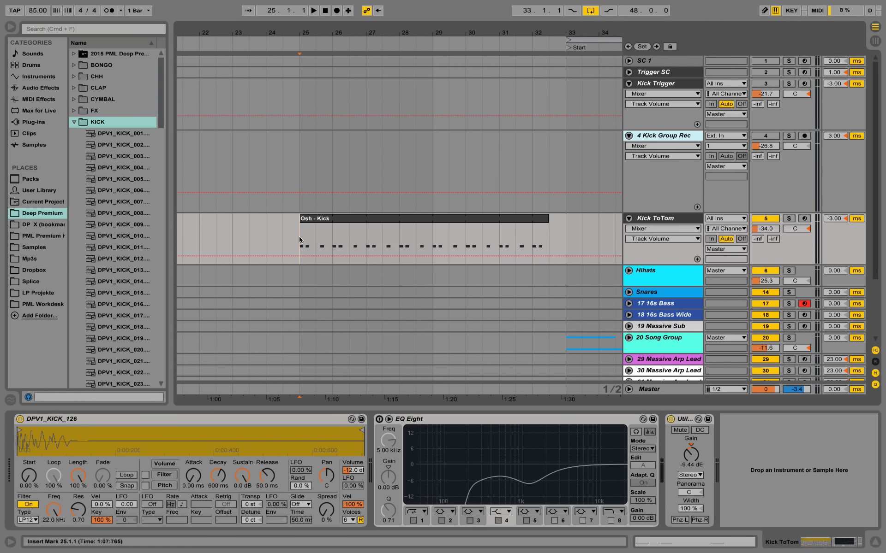
scroll(430, 167, "down", 3)
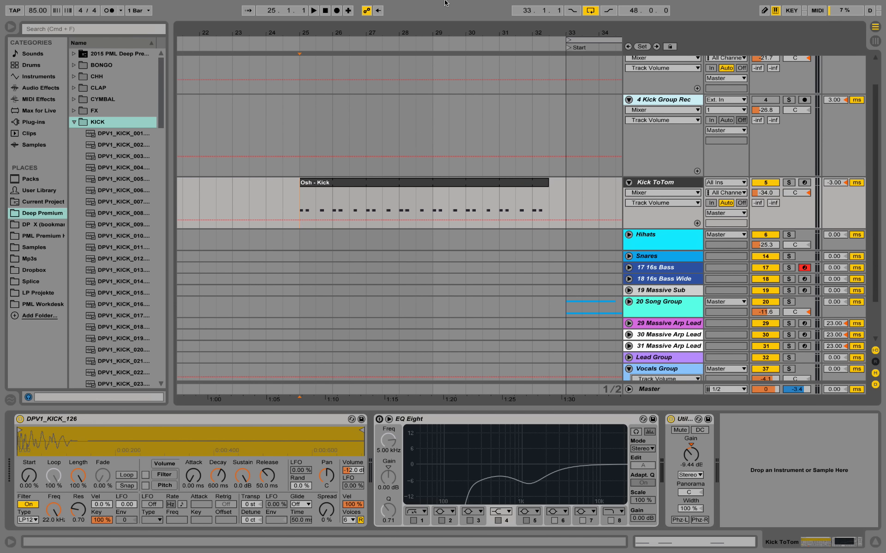
left_click_drag(478, 33, 471, 34)
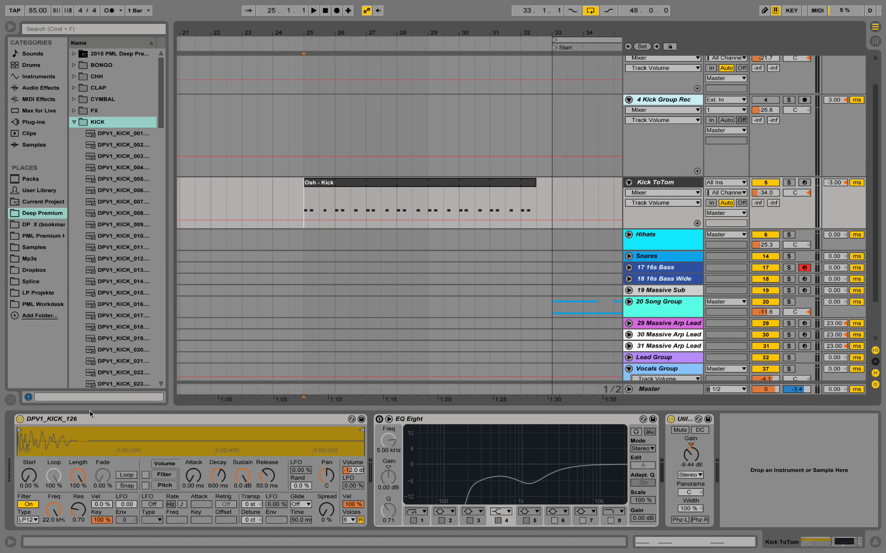
key("space")
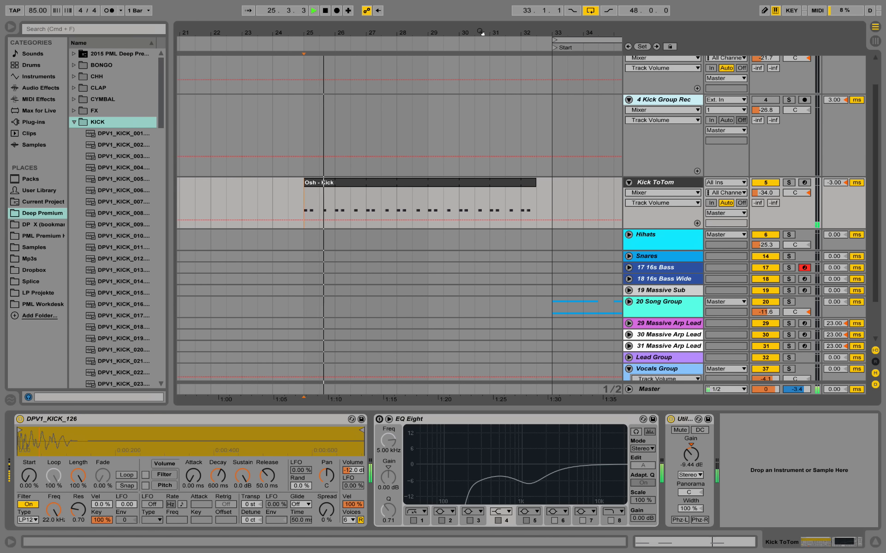
left_click_drag(481, 34, 419, 19)
key("space")
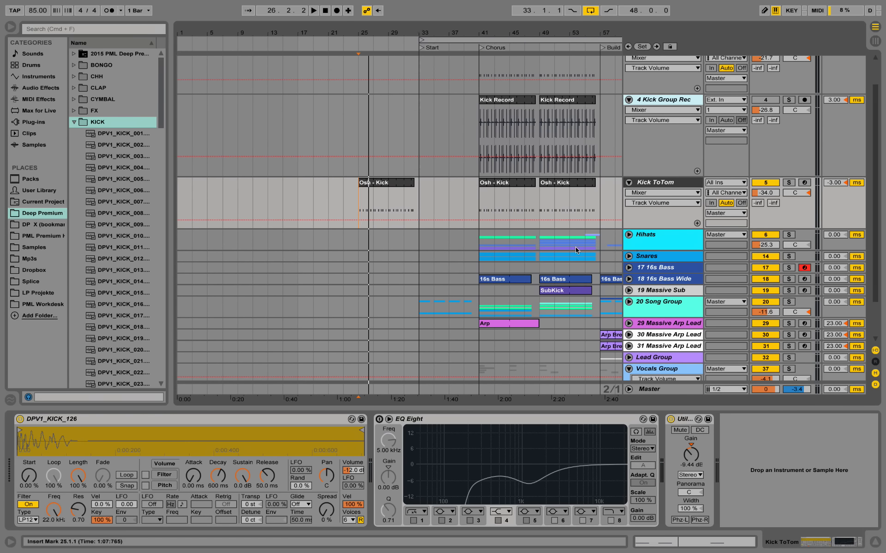
Expand the Snares group and copy the Snare Main clips of both snare tracks from bar 41 to bar 25
left_click(629, 256)
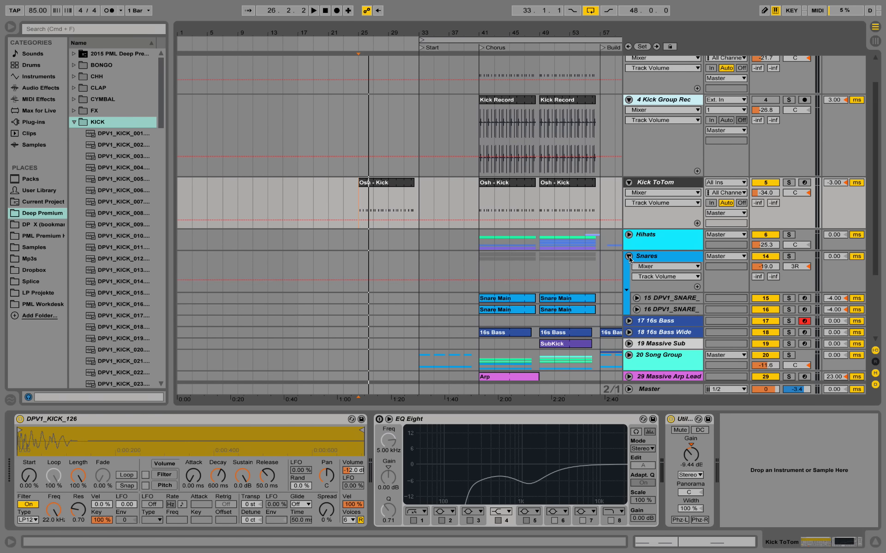
left_click(527, 299)
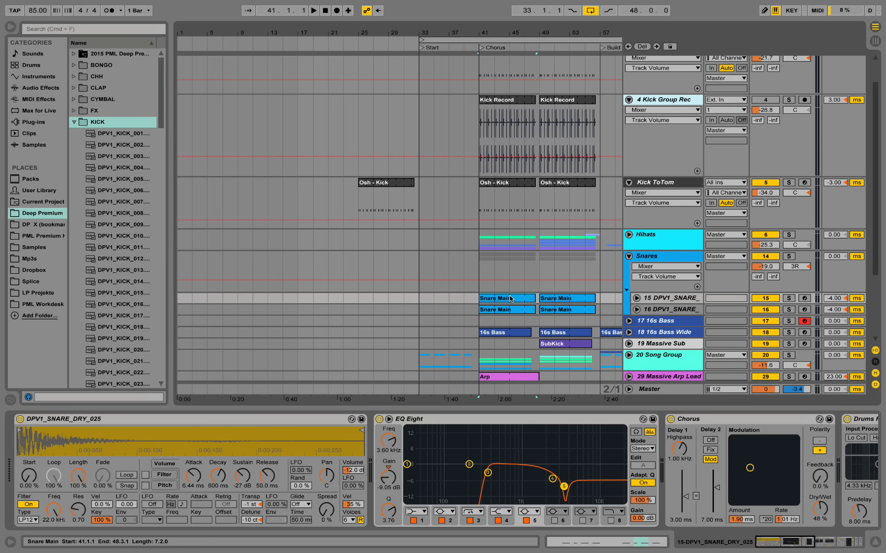
left_click_drag(510, 299, 398, 306)
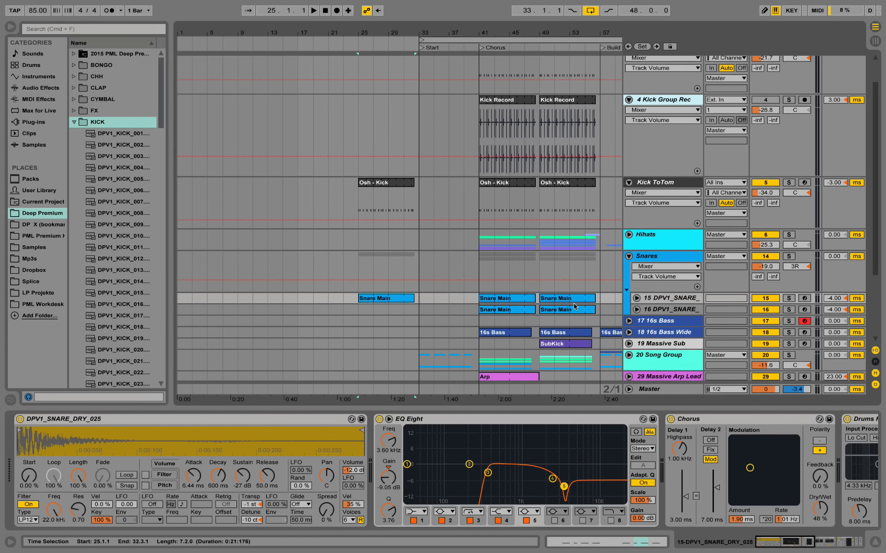
left_click(505, 310)
left_click_drag(502, 307, 383, 310)
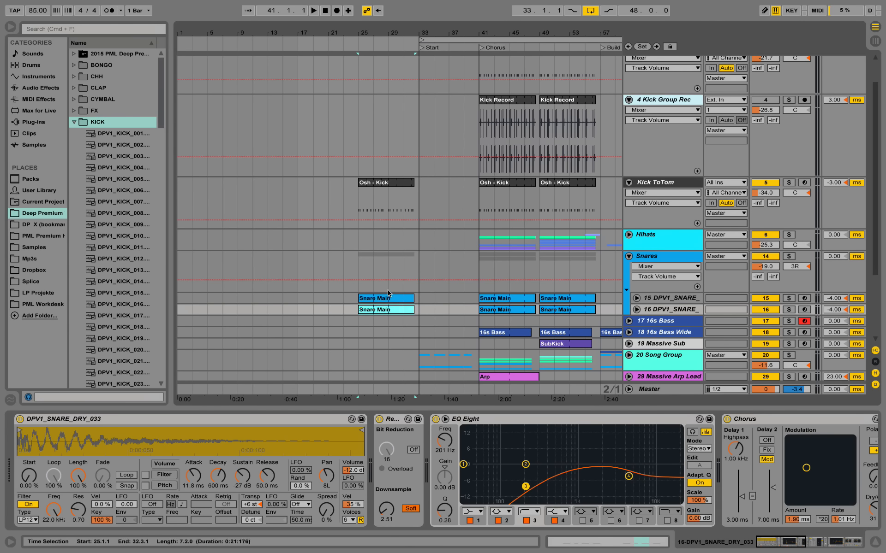
Deactivate the copied bar 25 Snare Main clip on track 16 and solo track 15, the DPV1_SNARE_DRY_025 snare
left_click(390, 301)
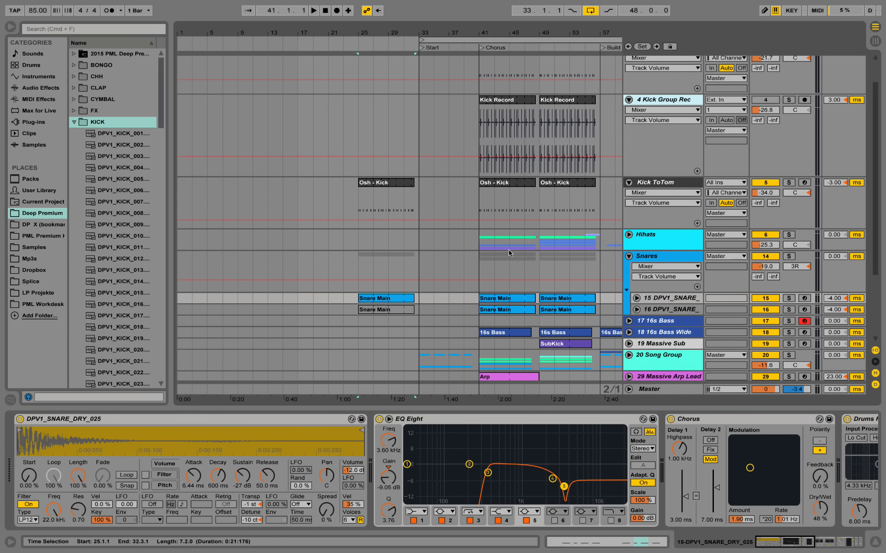
left_click(788, 299)
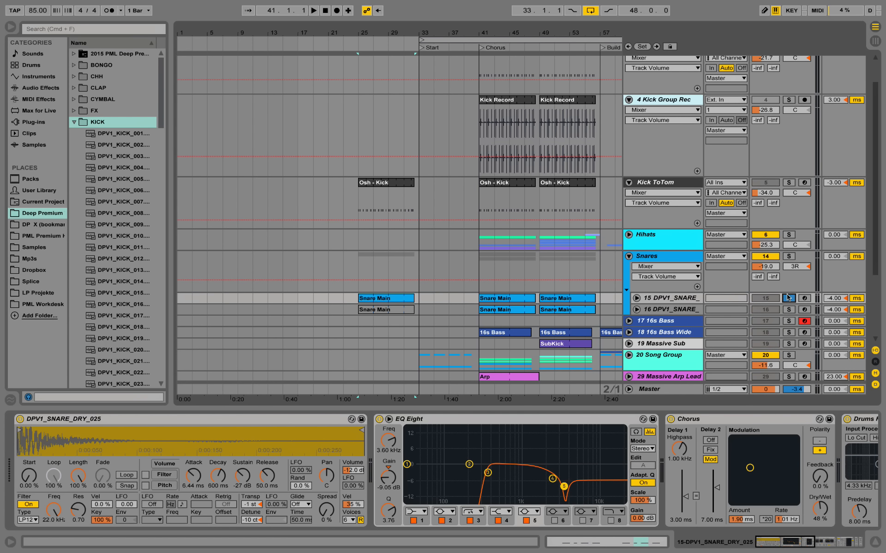
Unfold track 15, show the notes of its bar 25 Snare Main clip, and audition the pattern
key("space")
left_click(636, 298)
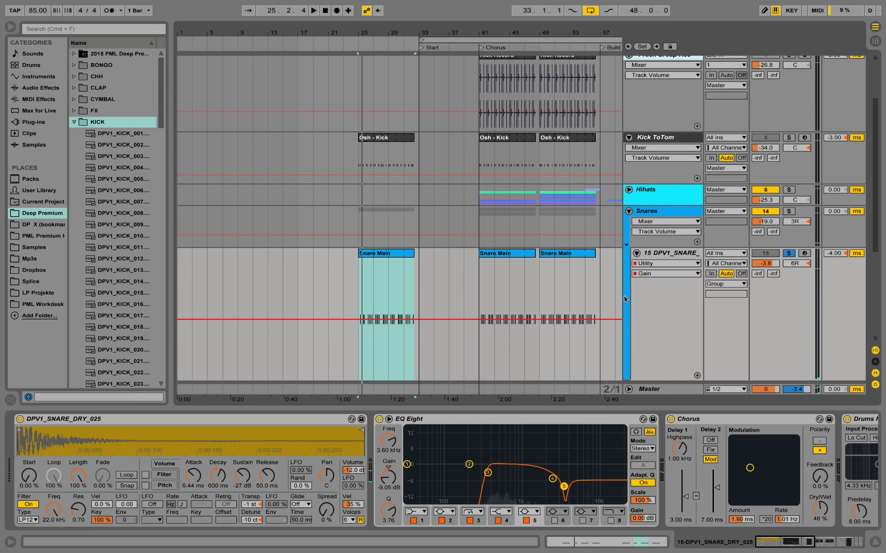
double_click(372, 253)
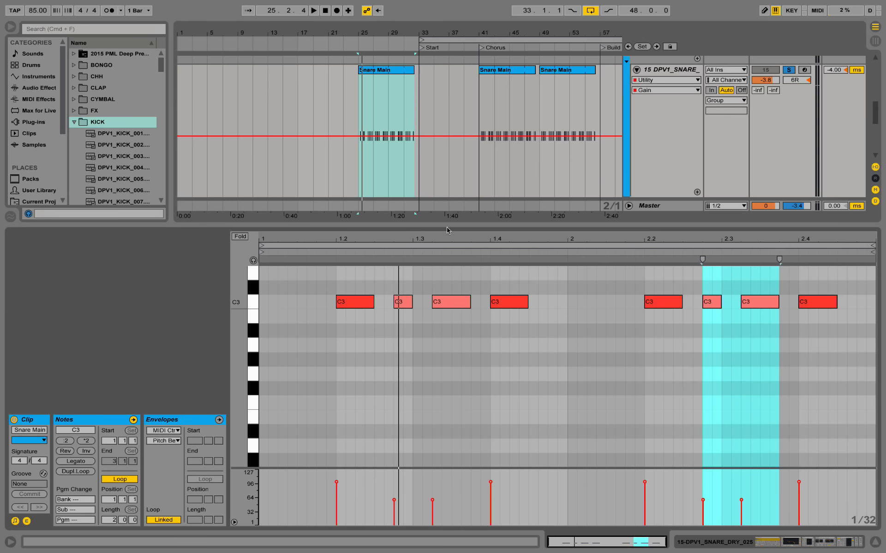
left_click(480, 342)
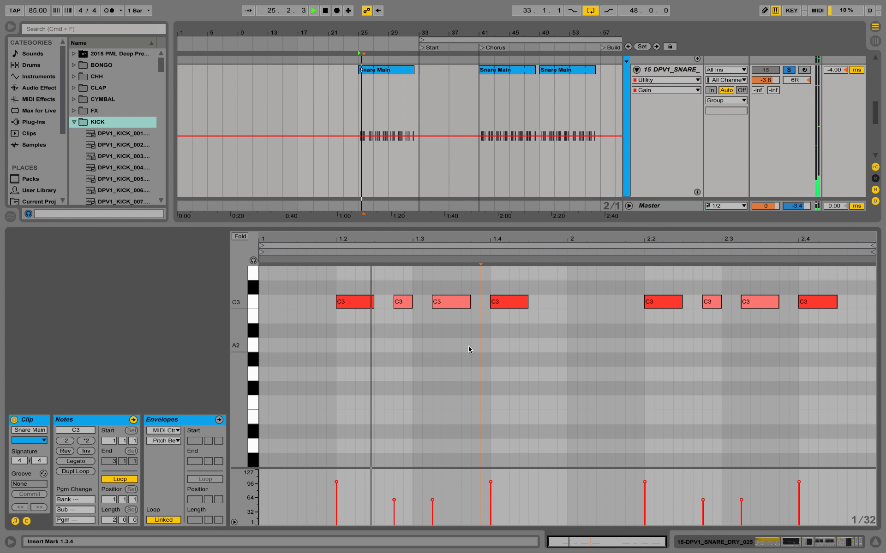
left_click(520, 342)
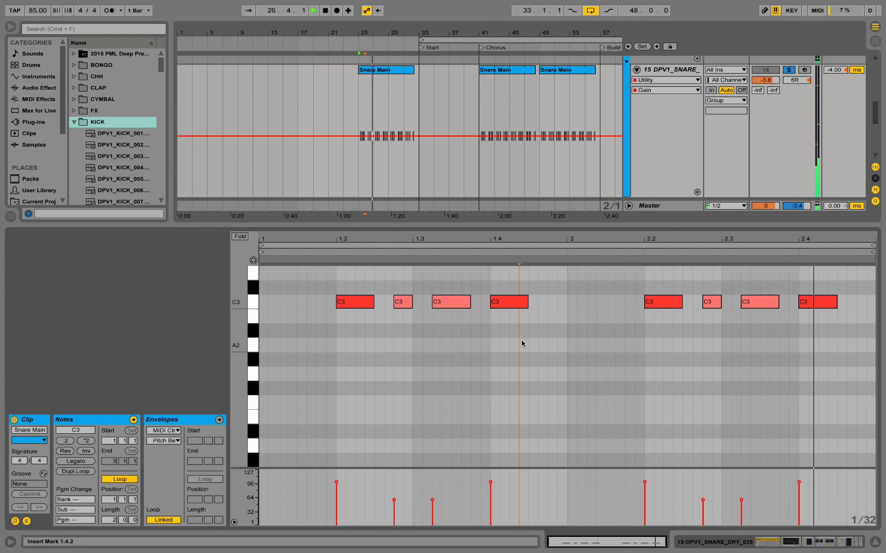
key("space")
Examine the two softer C3 notes between beats 1.2 and 1.4, and play the snare pattern again
left_click_drag(395, 284, 447, 354)
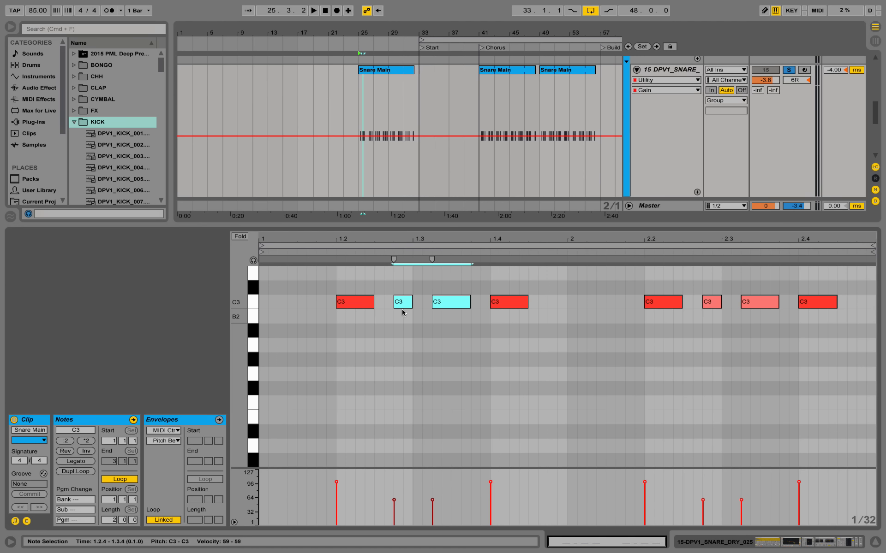
left_click(441, 420)
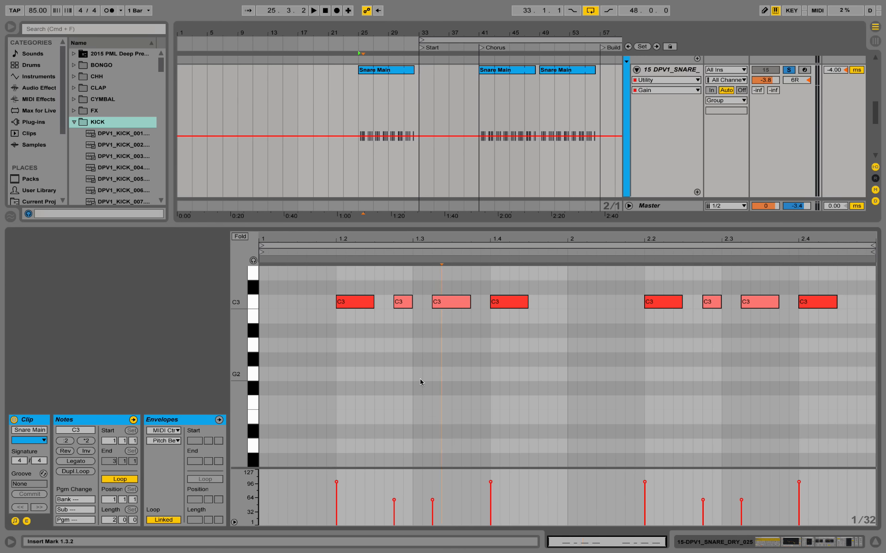
key("space")
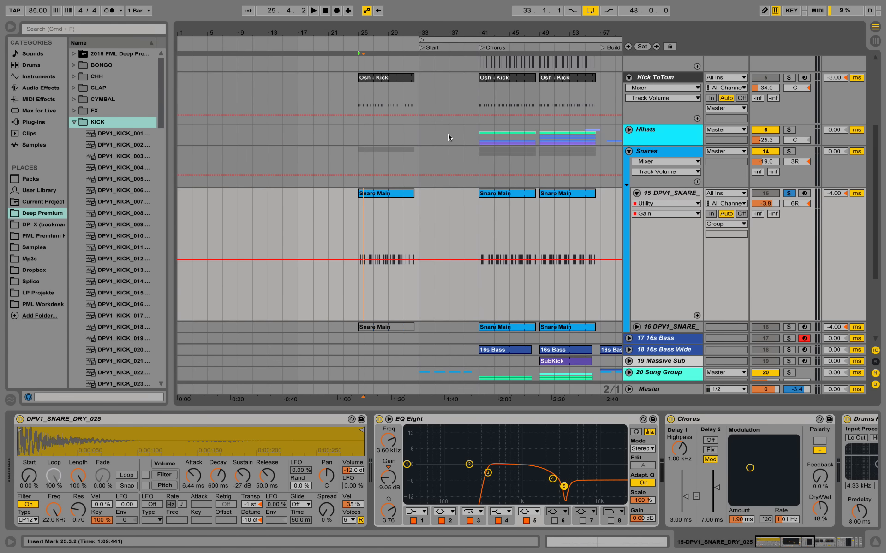
Solo Kick ToTom together with the track 15 snare and audition both from bar 25
left_click(789, 78)
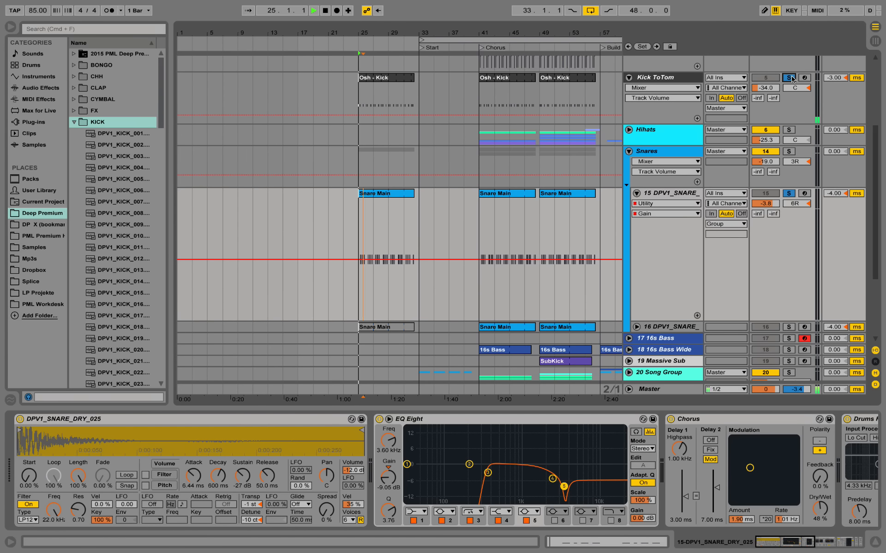
left_click(362, 37)
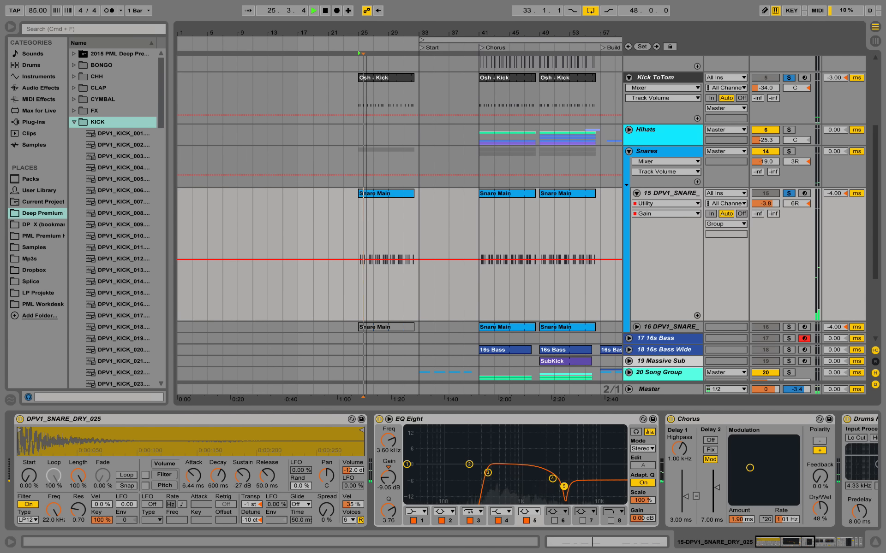
left_click_drag(365, 32, 369, 49)
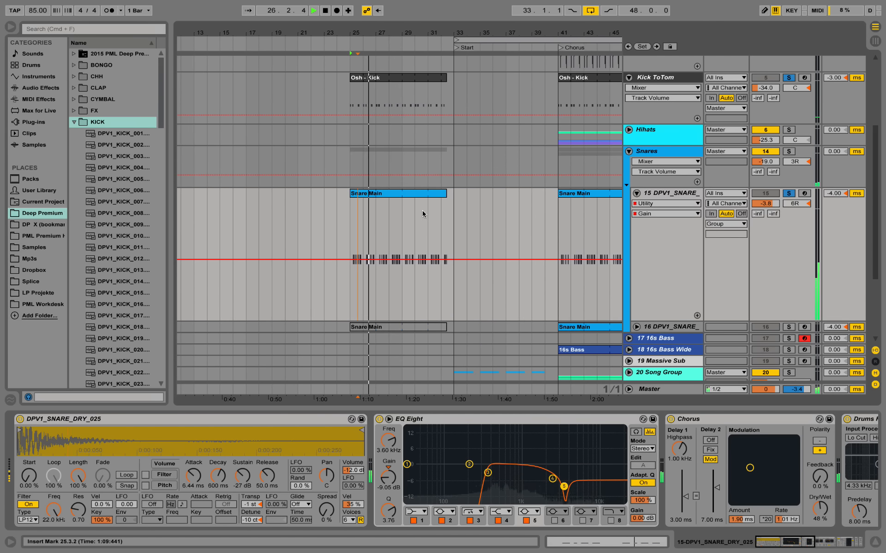
key("space")
Widen the browser, swap the expanded KICK folder for SNARE, and preview DPV1_SNARE_DRY_025.wav
left_click_drag(172, 139, 195, 139)
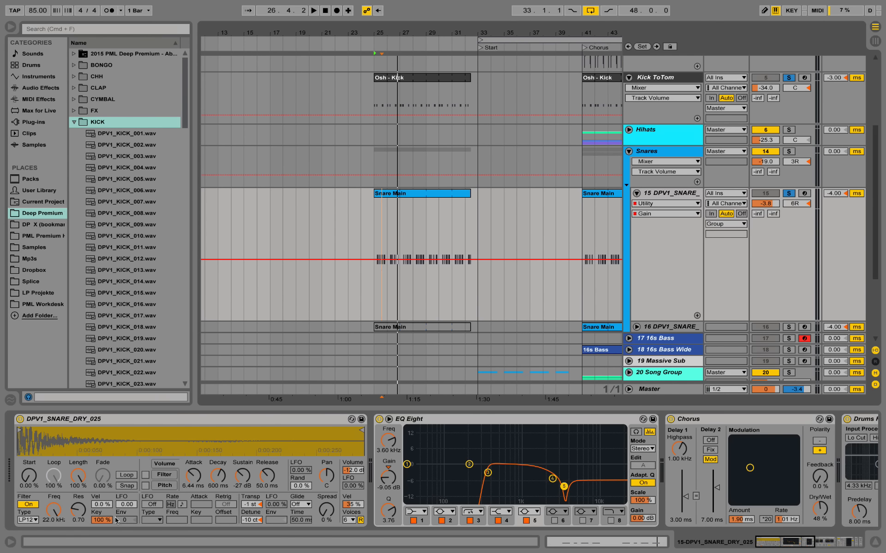
left_click(73, 122)
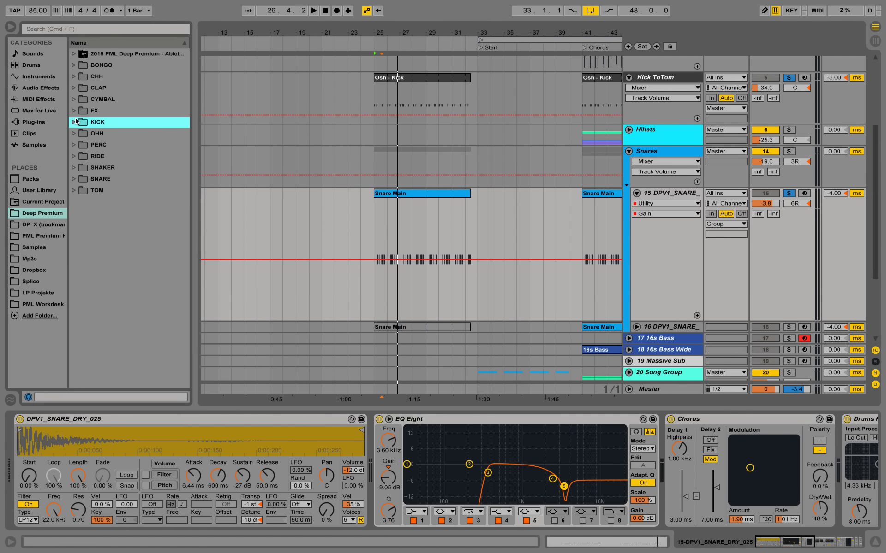
left_click(73, 179)
scroll(133, 236, "down", 8)
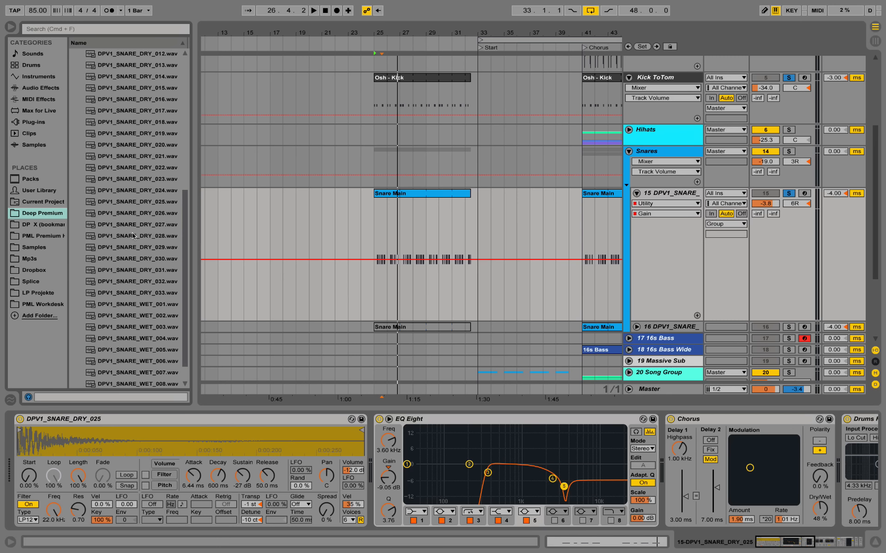
left_click(156, 204)
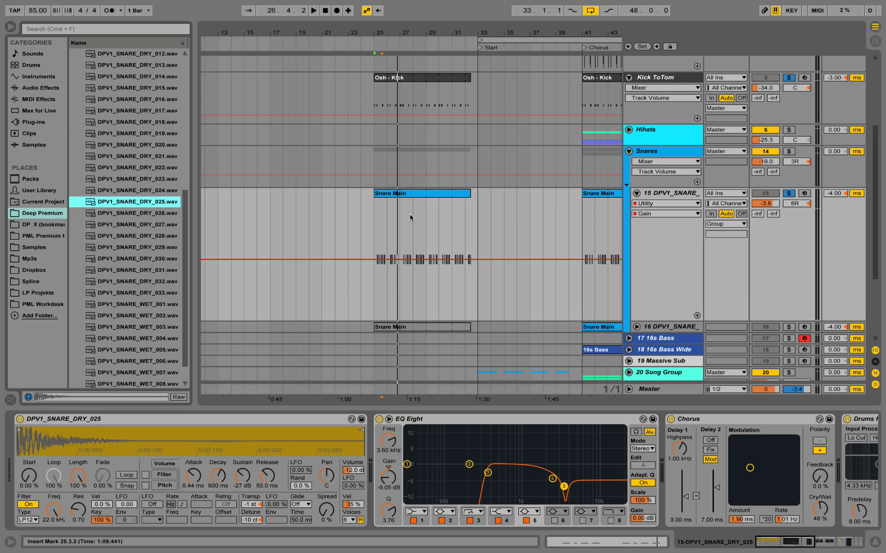
Show track 16's devices and preview its source sample DPV1_SNARE_DRY_033.wav from the SNARE folder
scroll(563, 262, "down", 2)
left_click(650, 303)
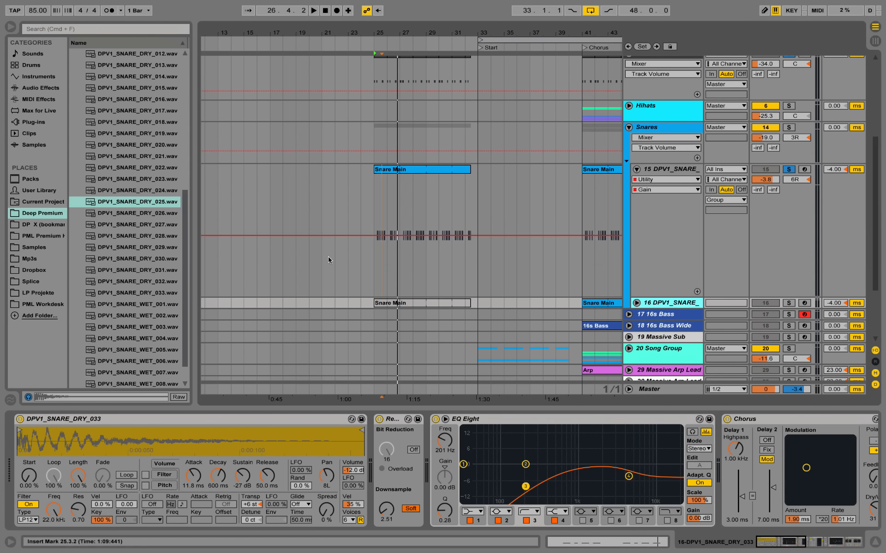
left_click(164, 295)
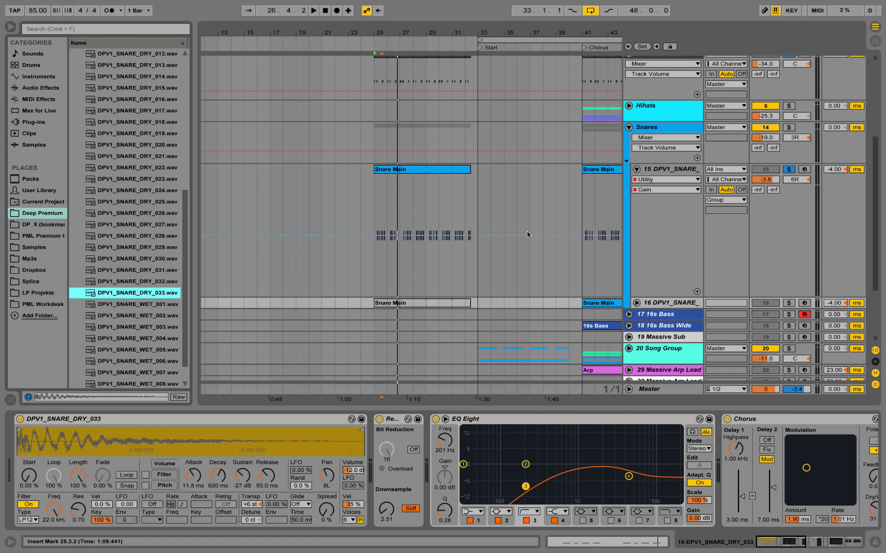
Reactivate track 16's Snare Main clip at bar 25, add that track to the solo, and play all three layers
left_click(450, 309)
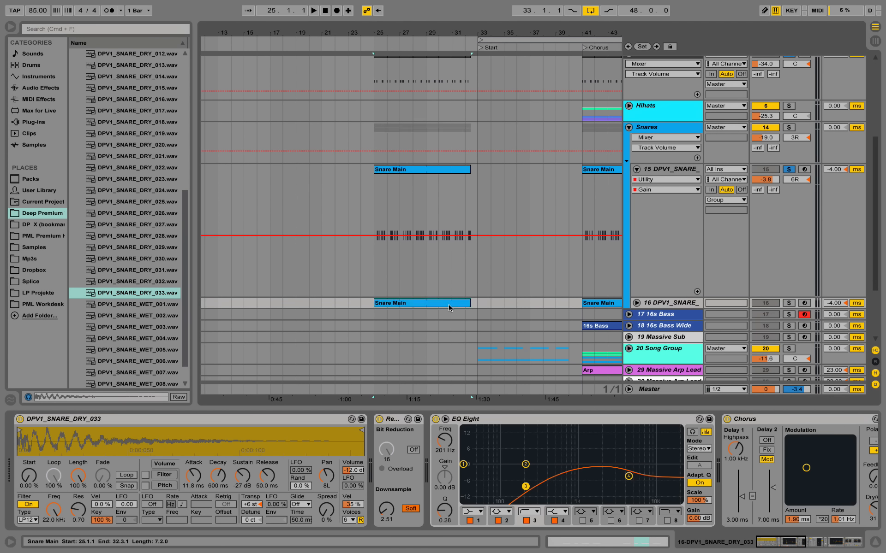
scroll(463, 257, "down", 2)
key("space")
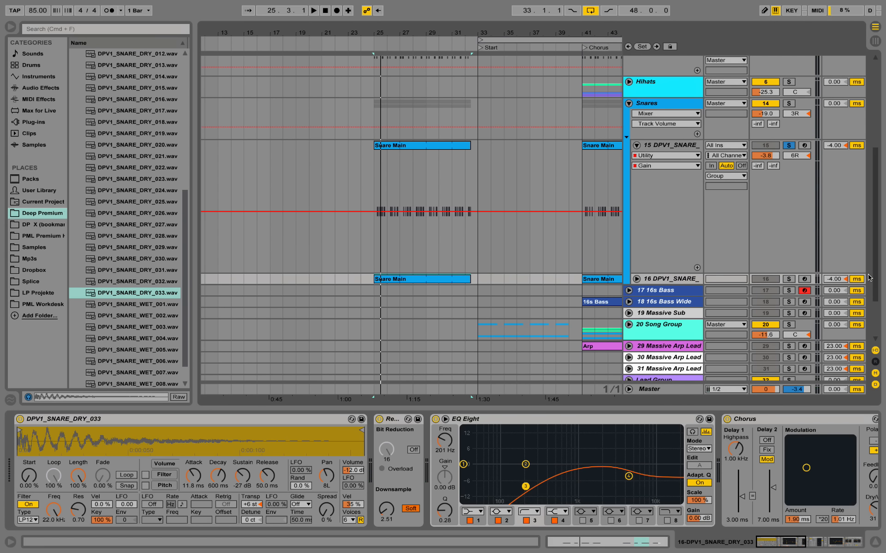
key("space")
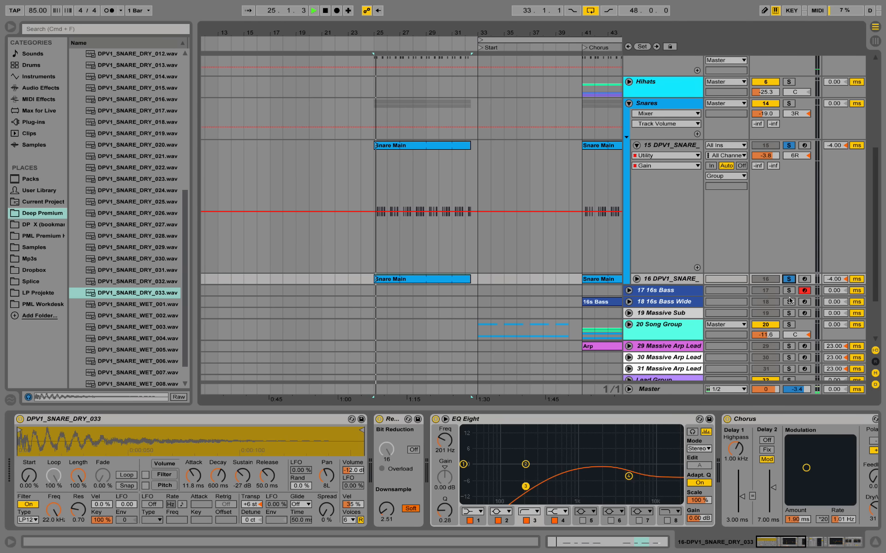
Unfold track 16 and reduce track 15's height so both snare patterns fit in the arrangement
scroll(654, 304, "up", 2)
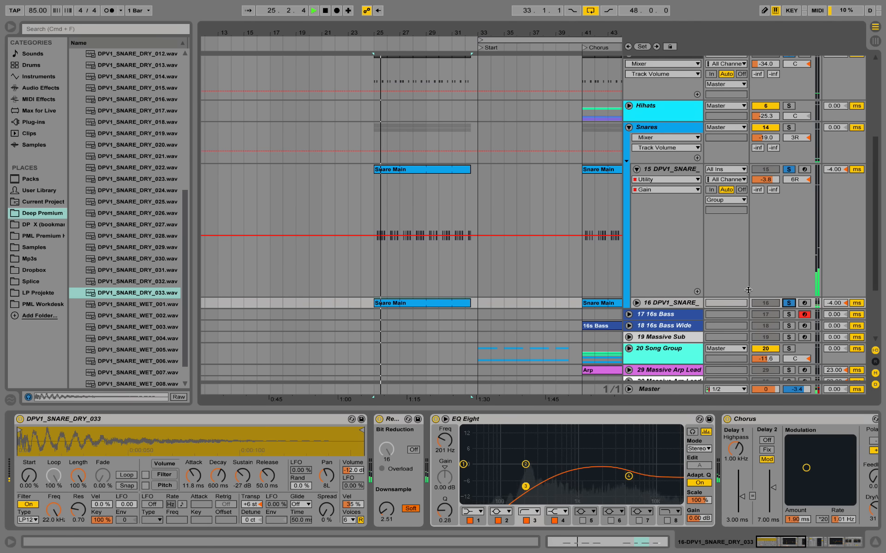
left_click(636, 303)
scroll(633, 287, "down", 2)
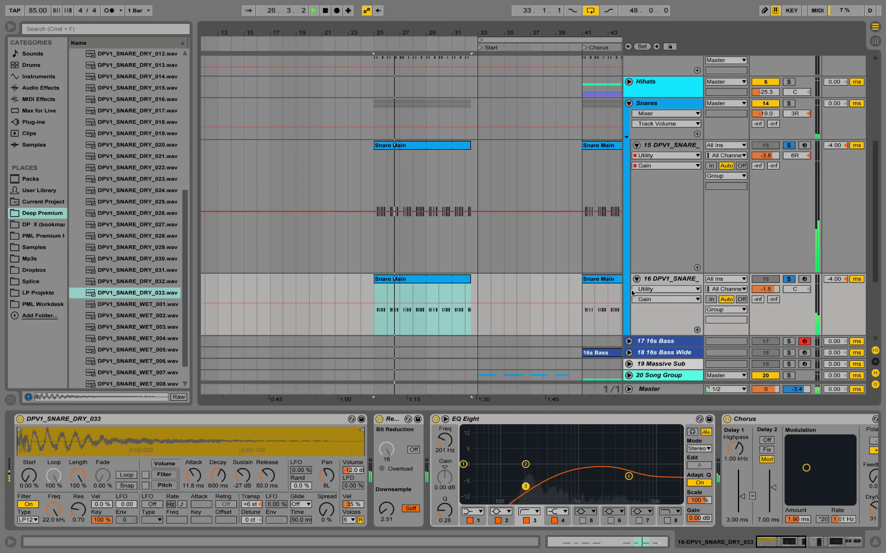
scroll(616, 281, "up", 3)
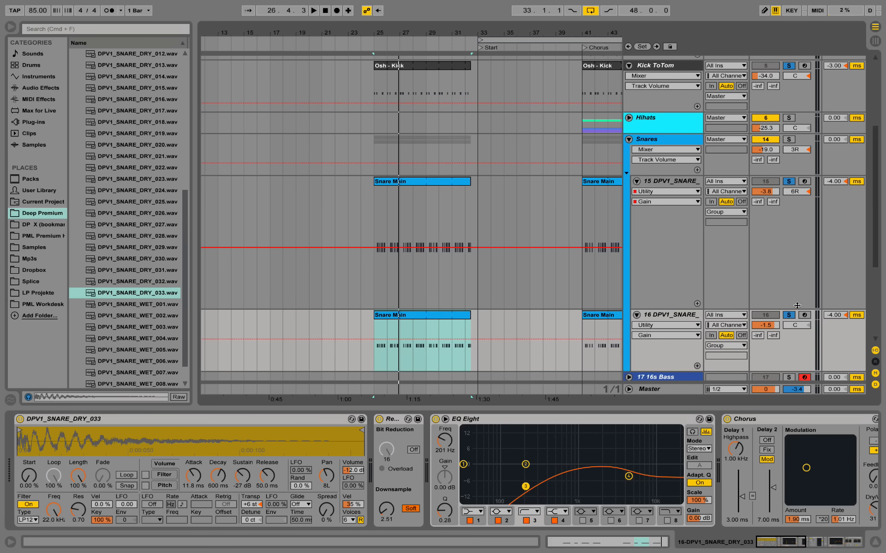
scroll(797, 306, "down", 3)
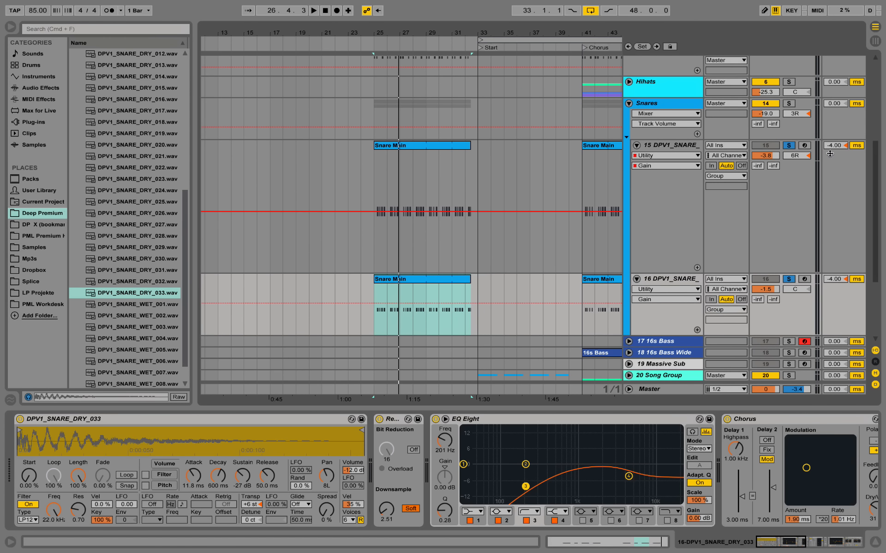
left_click_drag(678, 266, 686, 205)
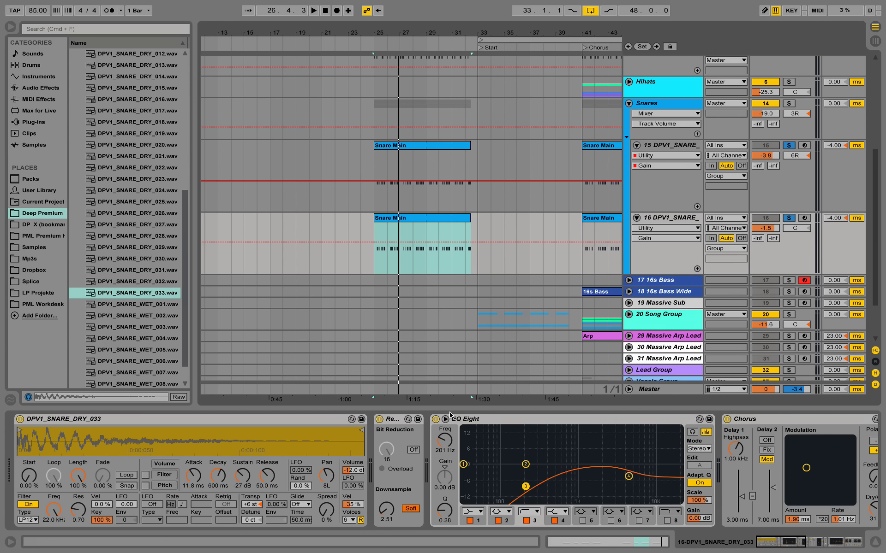
Solo only track 16 and compare its snare with Redux switched off and on during playback
left_click(788, 218)
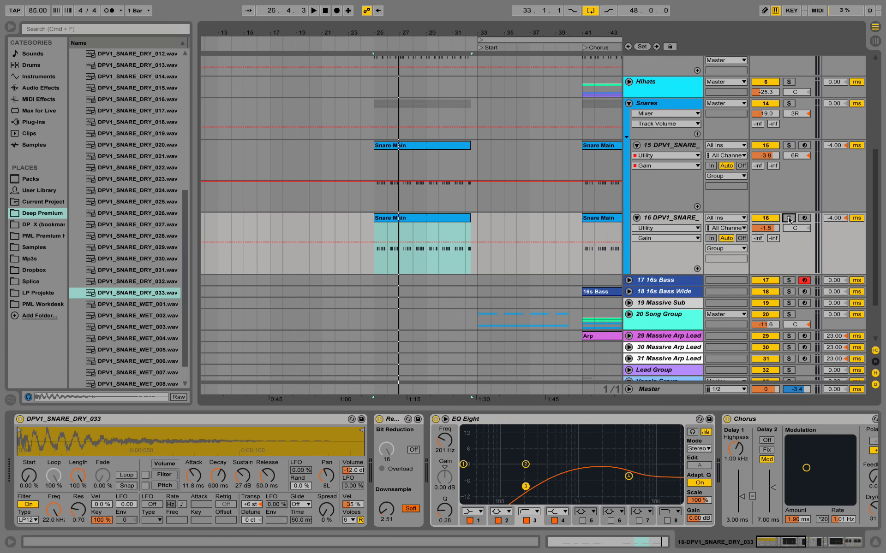
left_click(789, 218)
key("space")
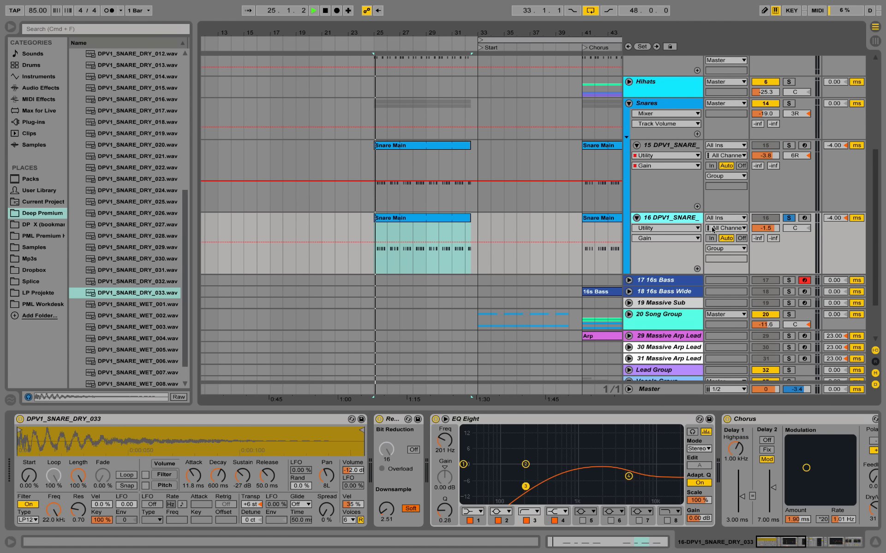
left_click(379, 420)
left_click(379, 419)
key("space")
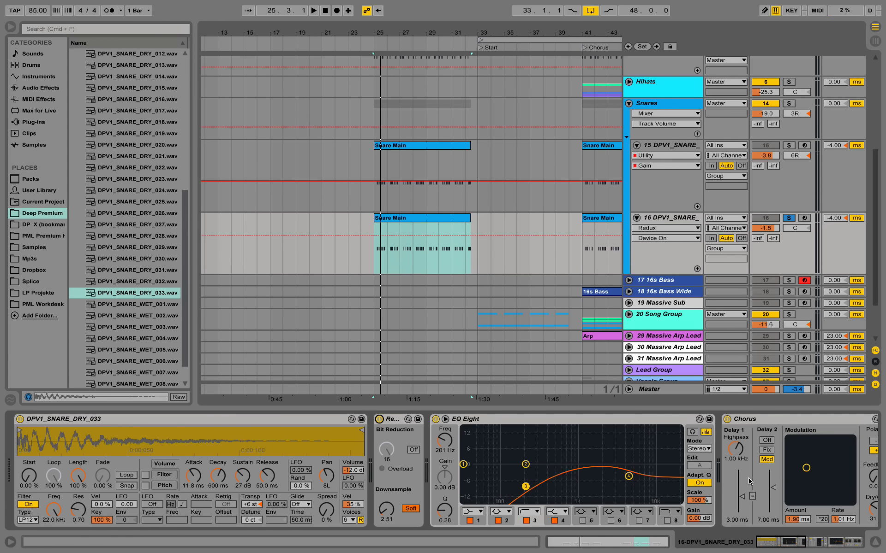
Compare the track 16 snare with its Chorus device bypassed and active during playback
left_click_drag(802, 547, 815, 549)
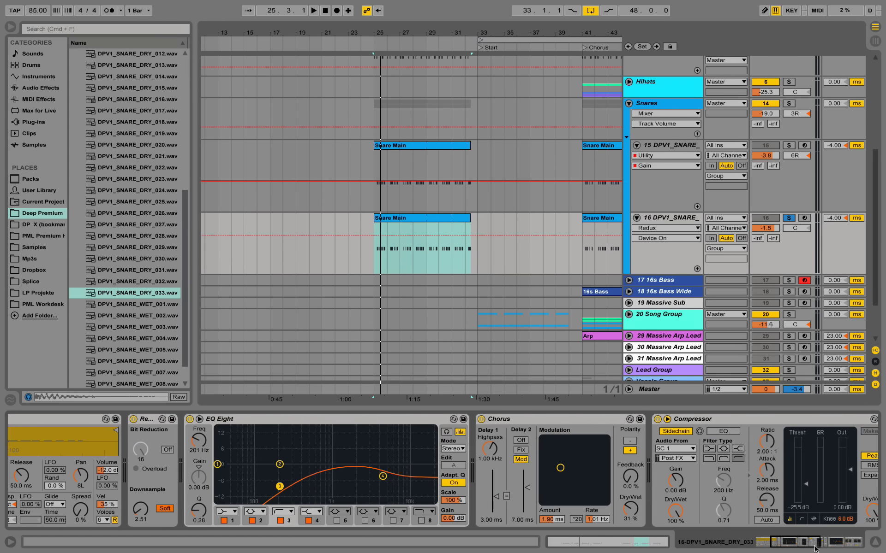
left_click(481, 419)
key("space")
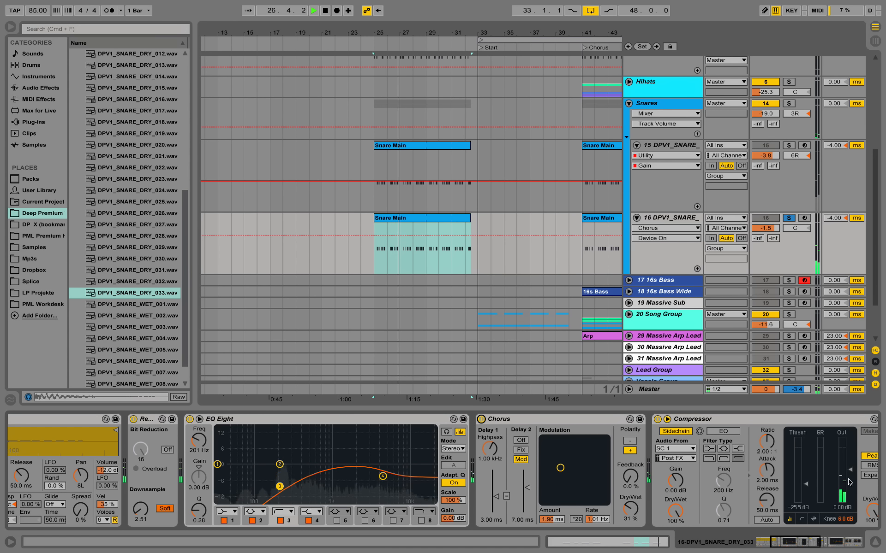
key("space")
Compare the track 16 snare with the EQ Eight between Utility and Drums Room bypassed and active
left_click_drag(808, 547, 826, 547)
left_click_drag(831, 547, 832, 548)
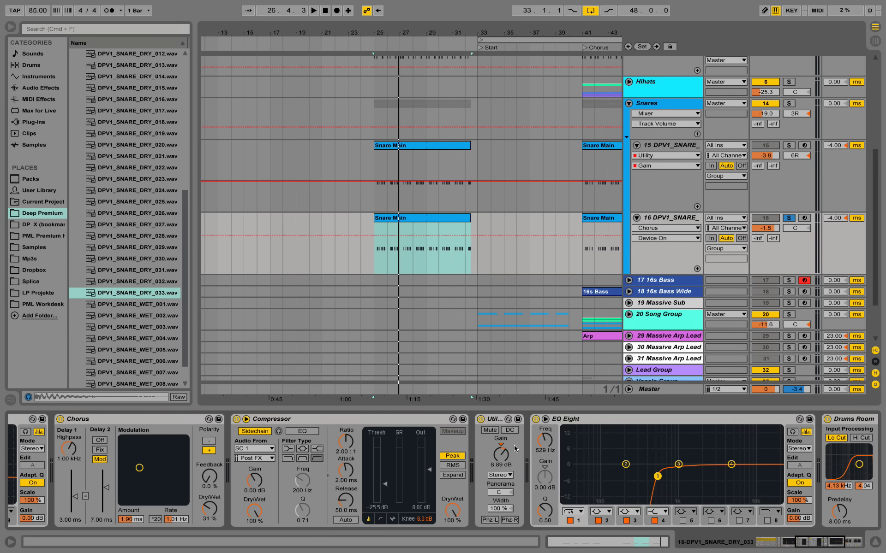
left_click(578, 421)
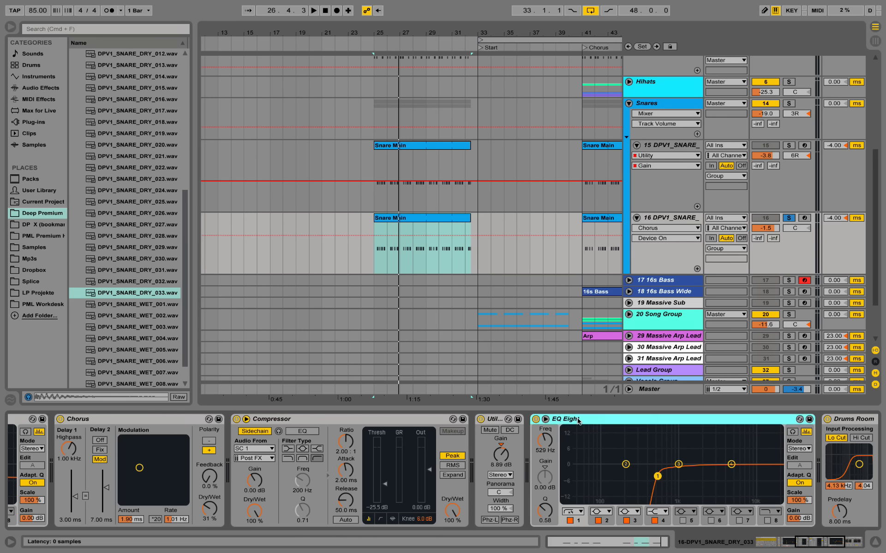
left_click(813, 547)
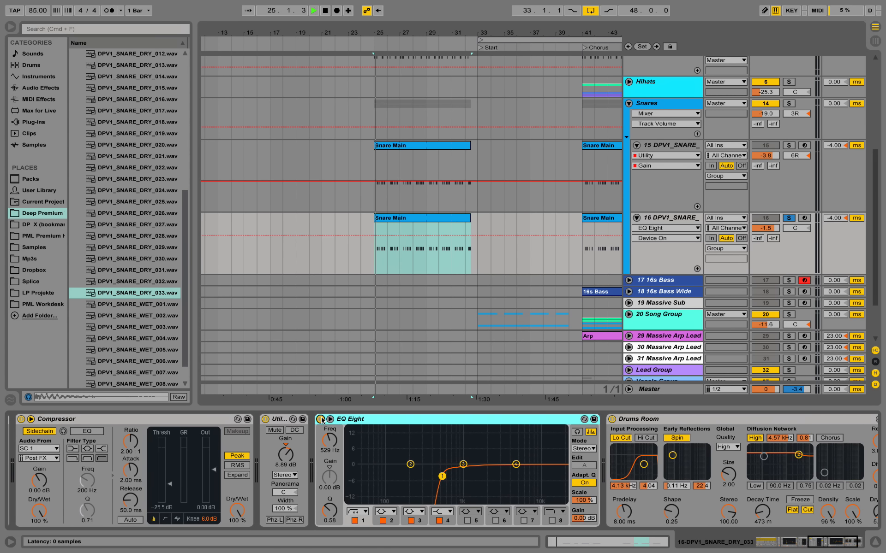
left_click(321, 420)
left_click(321, 420)
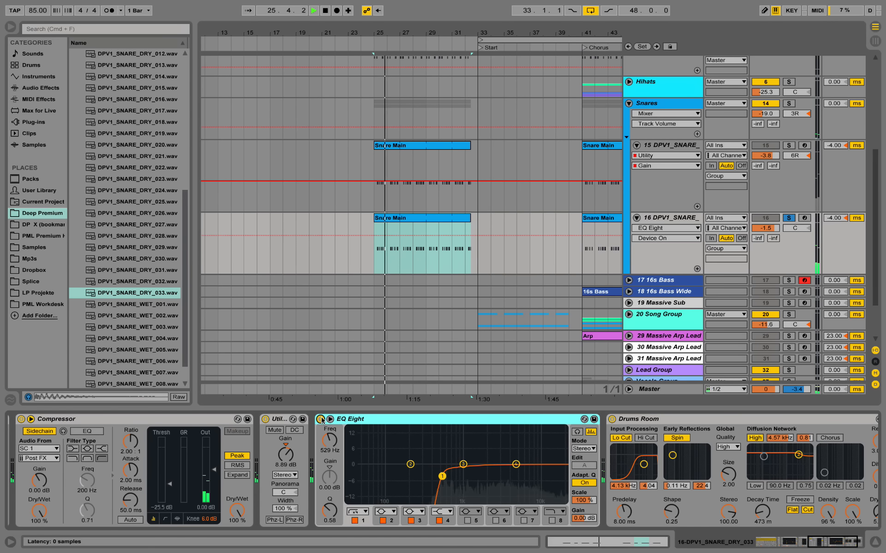
left_click(321, 419)
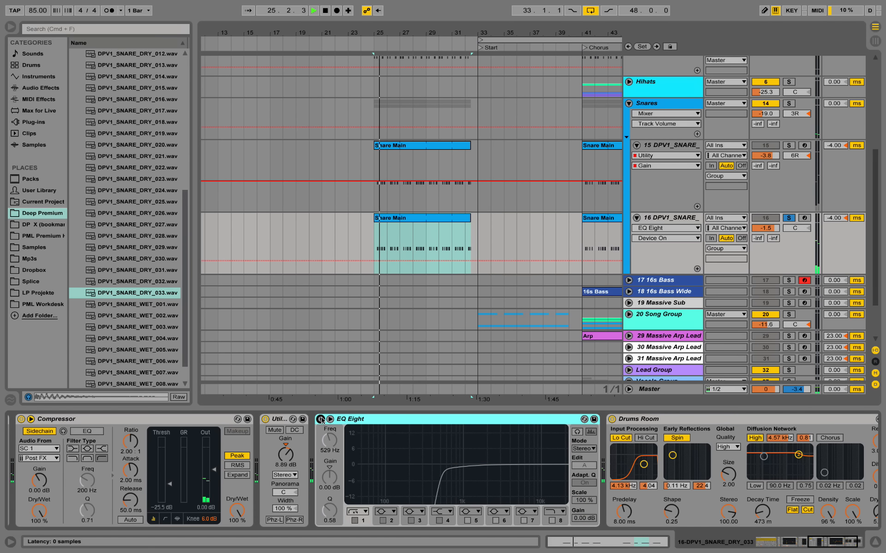
left_click(321, 419)
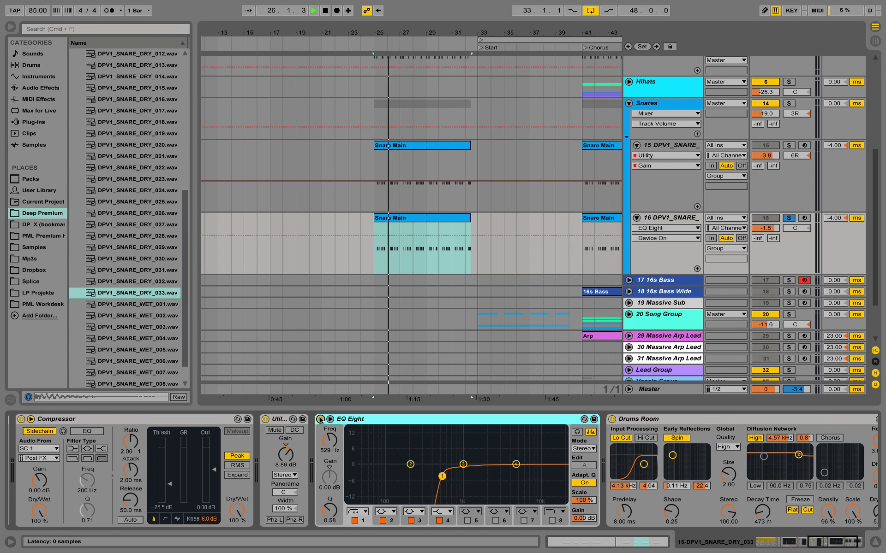
Compare the track 16 snare with its Drums Room reverb bypassed and active during playback
left_click(837, 545)
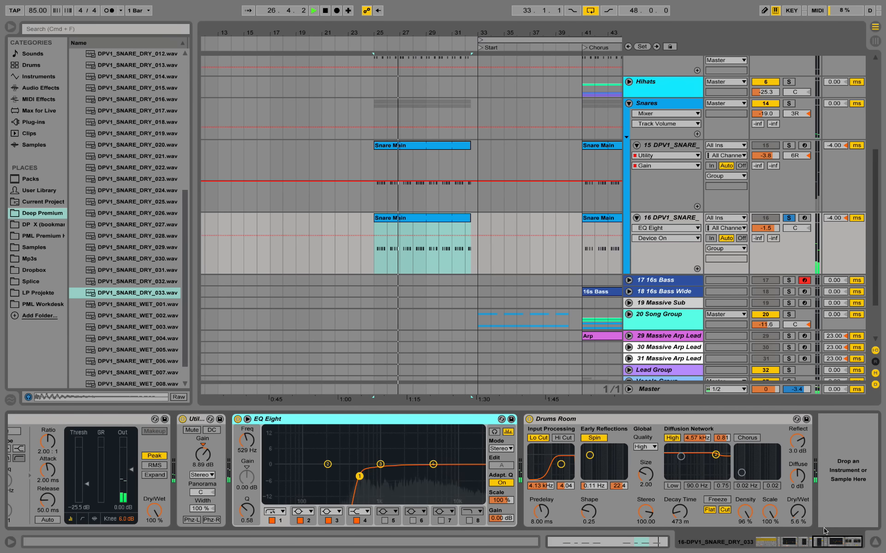
key("space")
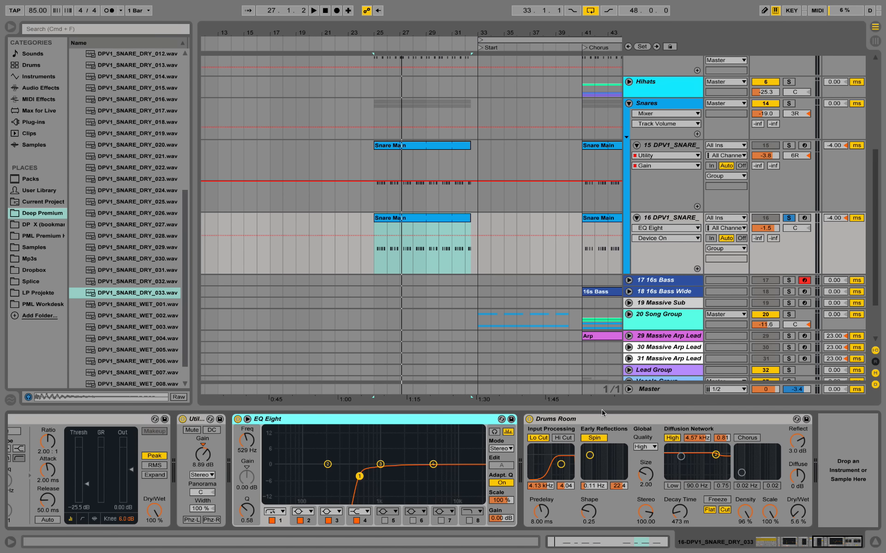
left_click(529, 418)
key("space")
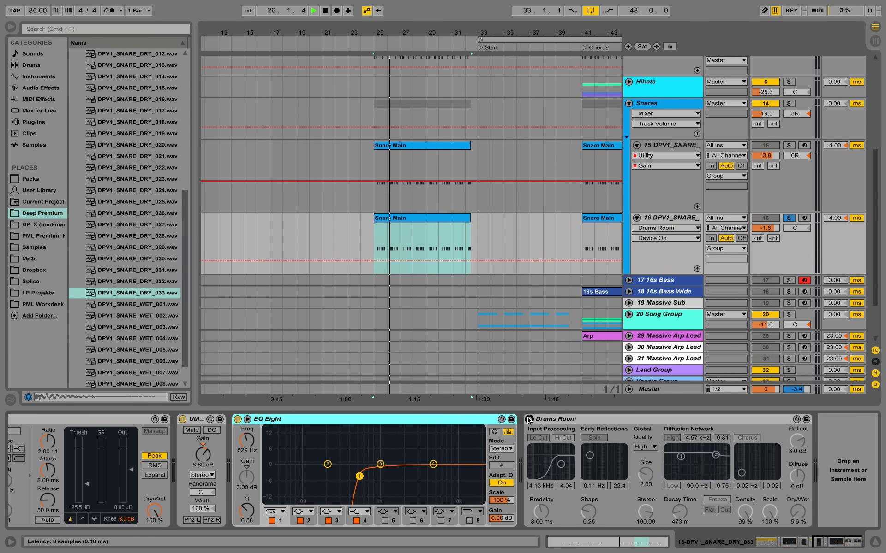
left_click(529, 418)
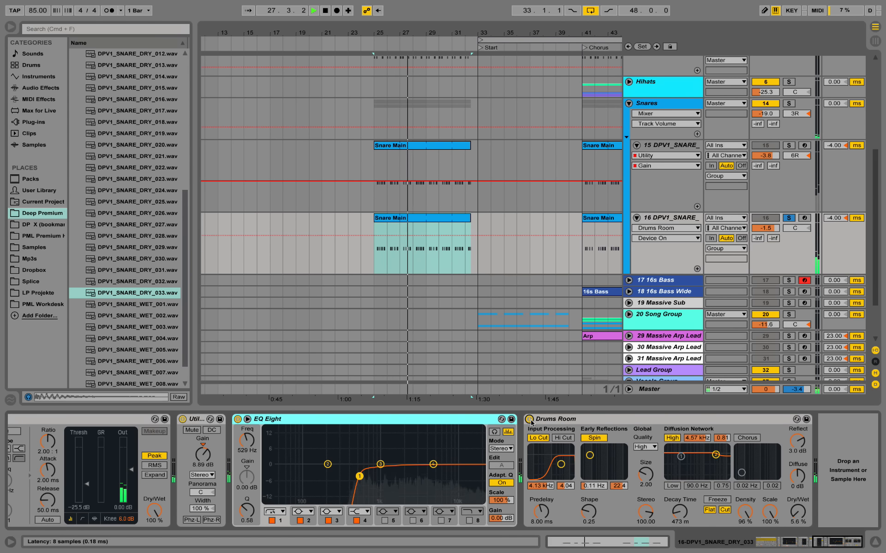
key("space")
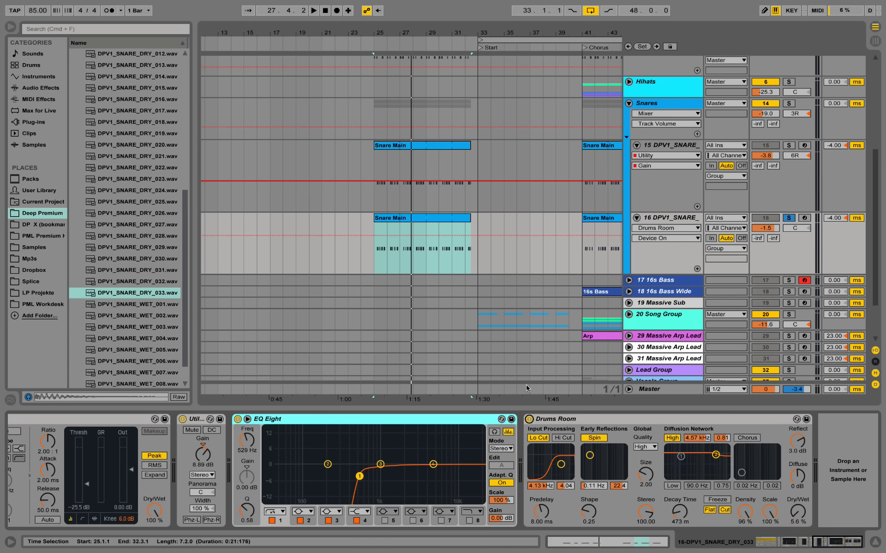
Solo only track 15 and play its snare from bar 25
left_click(675, 153)
left_click(788, 145)
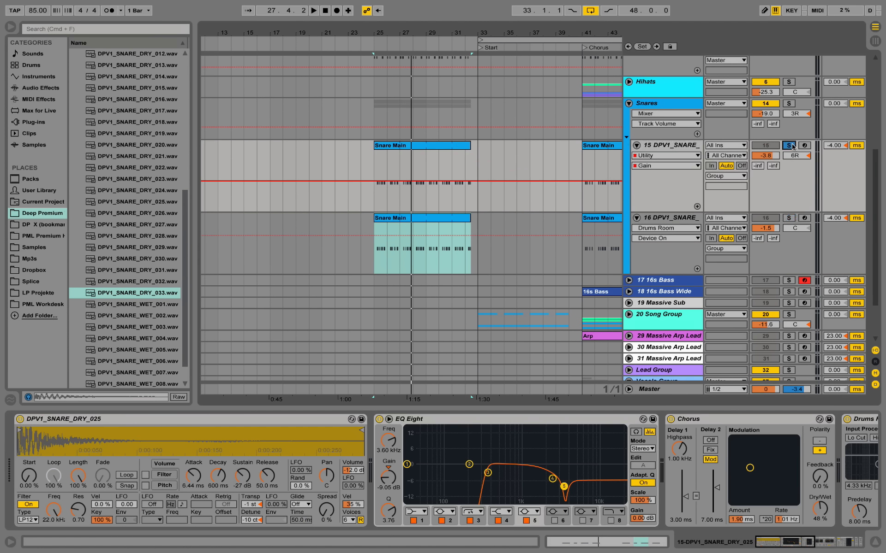
key("space")
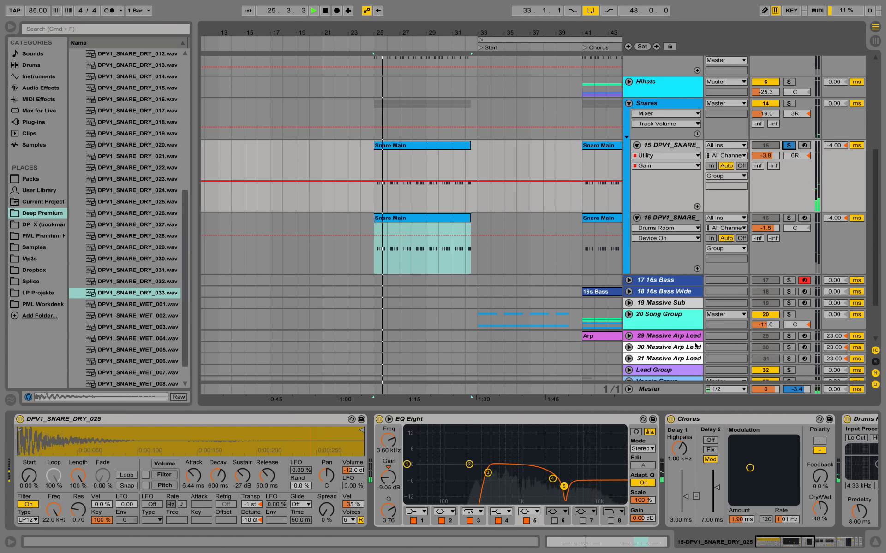
key("space")
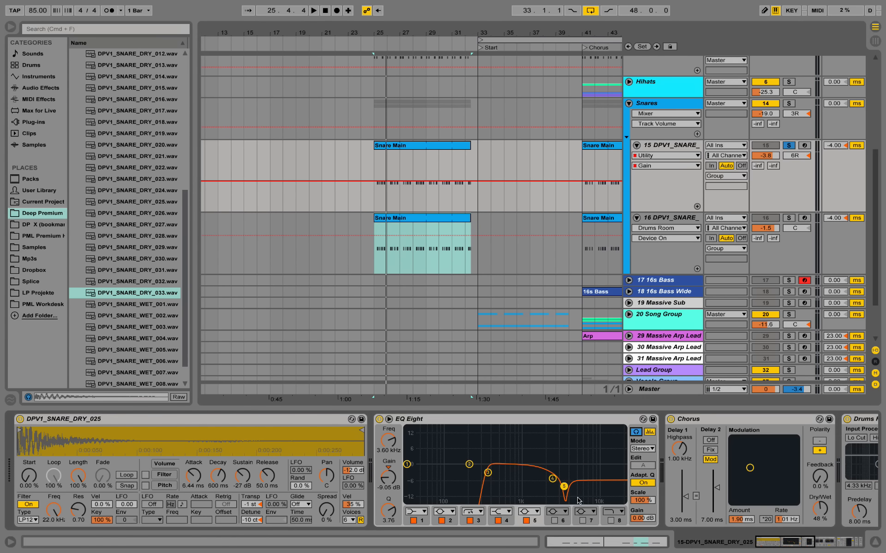
Audition the 3.60 kHz band of track 15's EQ Eight during playback, then return to hearing the whole equalized snare
key("space")
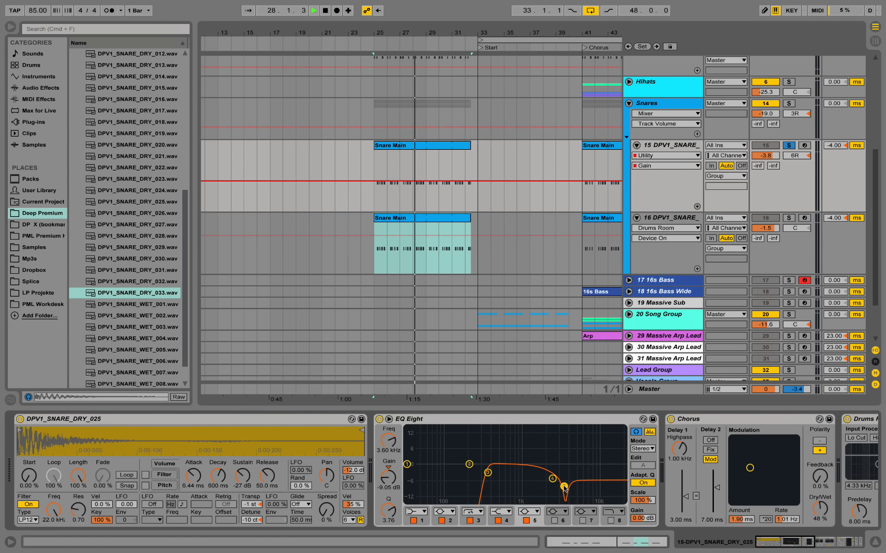
left_click(632, 432)
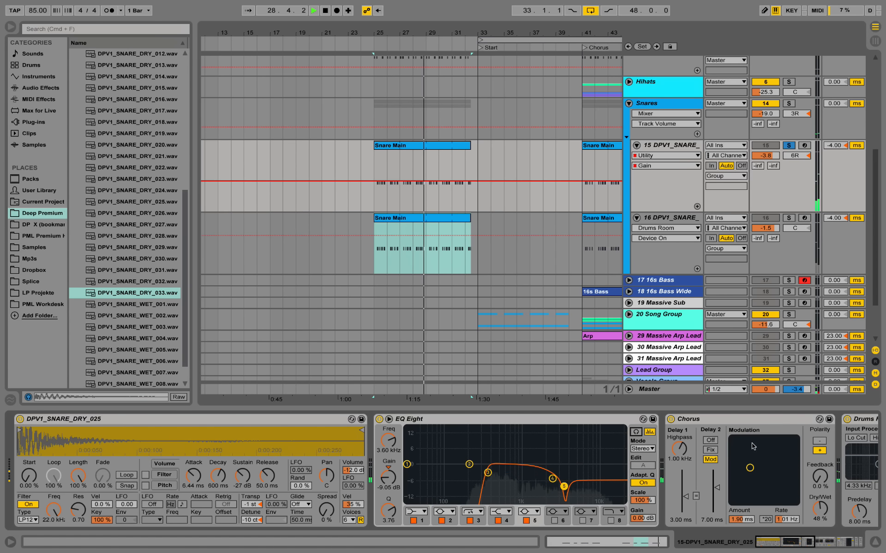
key("space")
Compare the track 15 snare with its Chorus device bypassed and active during playback
left_click_drag(779, 547, 787, 547)
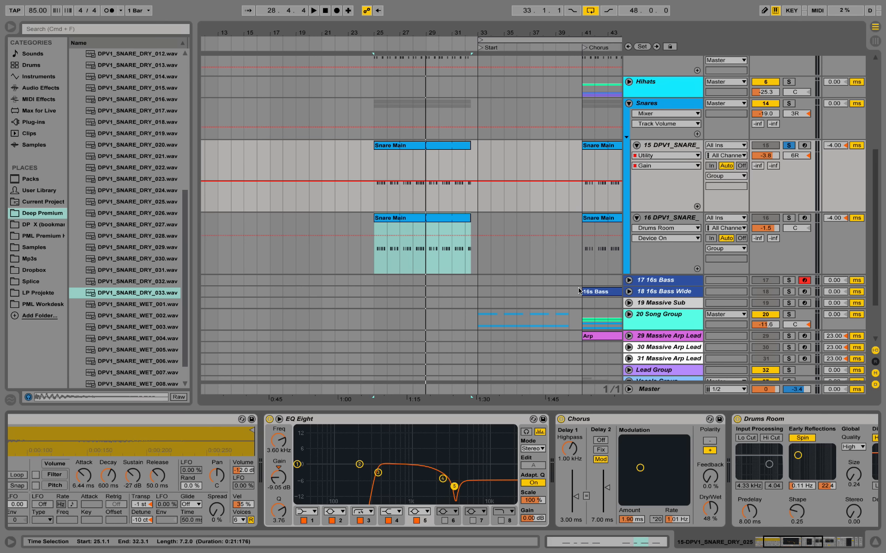
left_click(561, 419)
key("space")
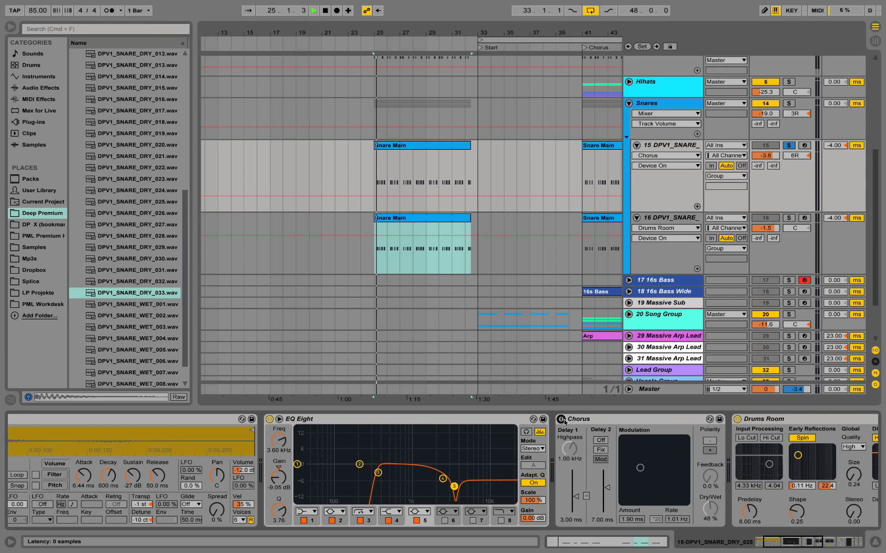
left_click(562, 420)
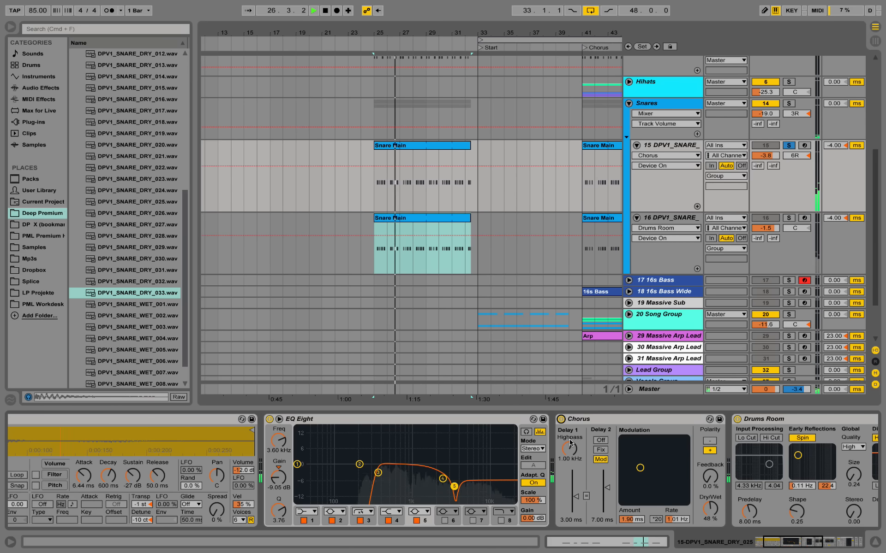
Examine track 15's Drums Room, sidechain Compressor and two Utility devices while playing the snare
left_click_drag(770, 549, 808, 551)
key("space")
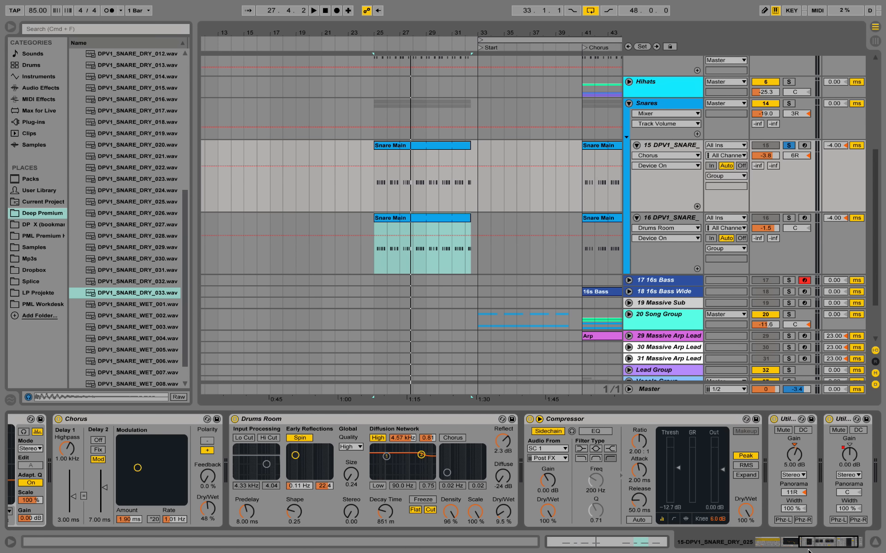
left_click_drag(813, 546, 817, 546)
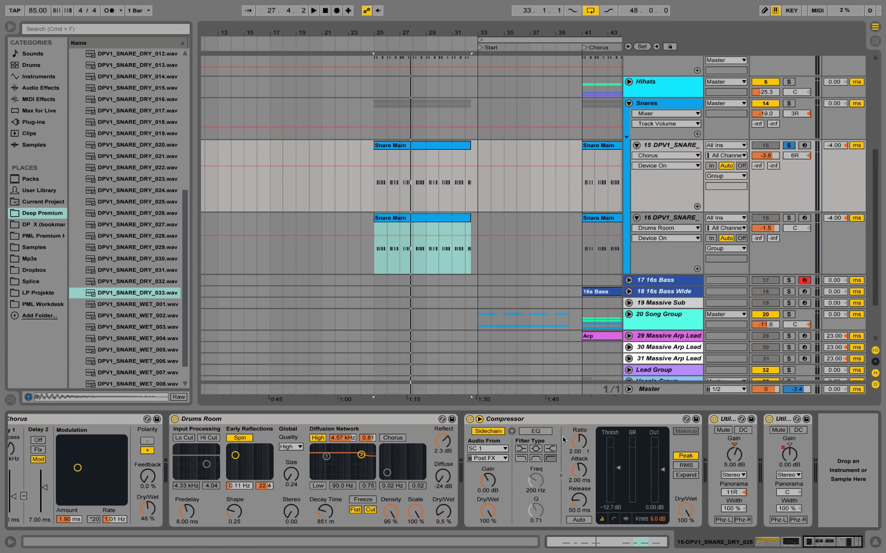
key("space")
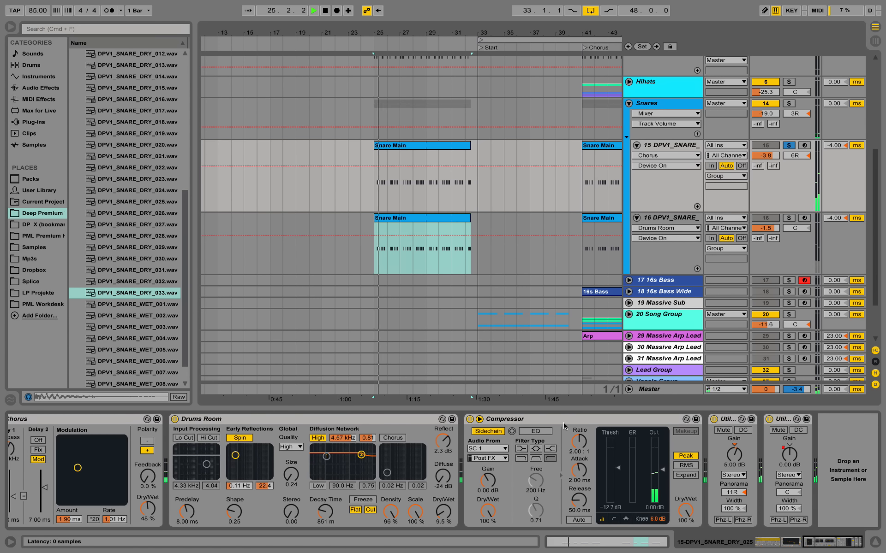
key("space")
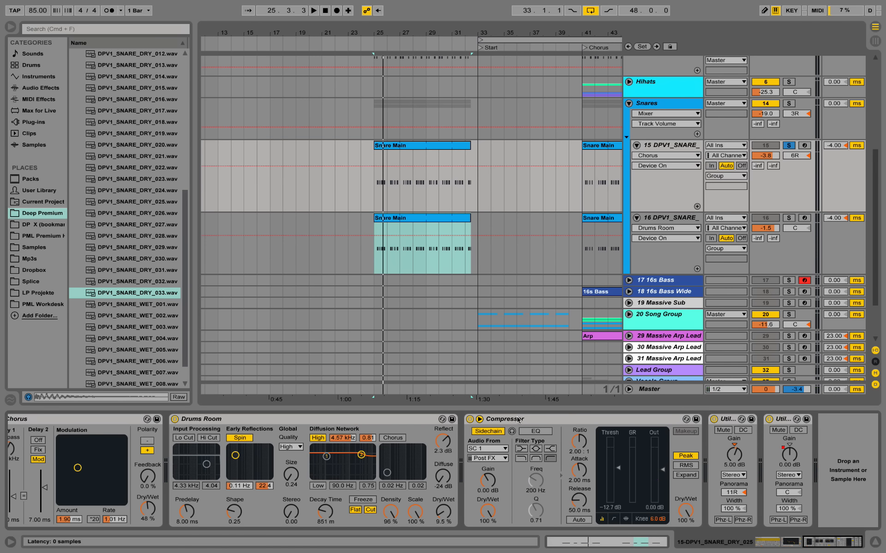
Solo the Snares group and locate the Glue Compressor preset "Drum - full parallel" among the audio effects
left_click(674, 106)
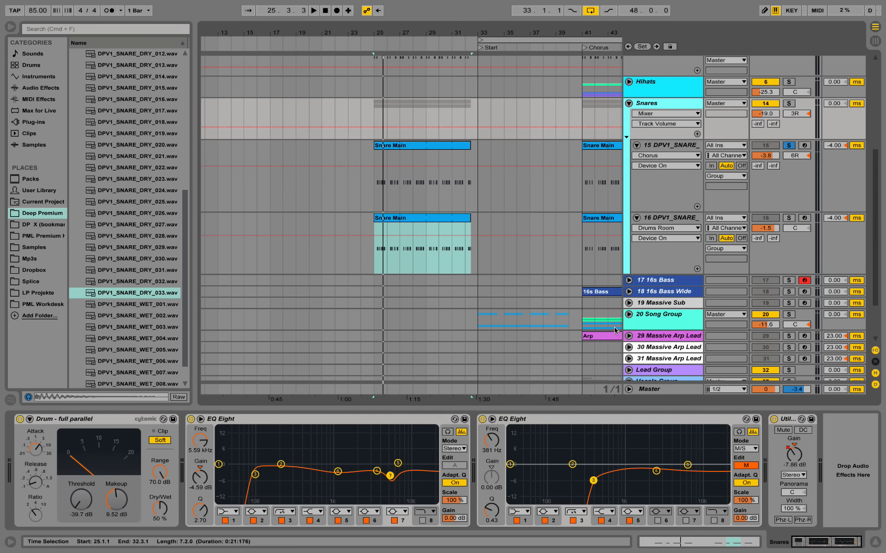
left_click(789, 104)
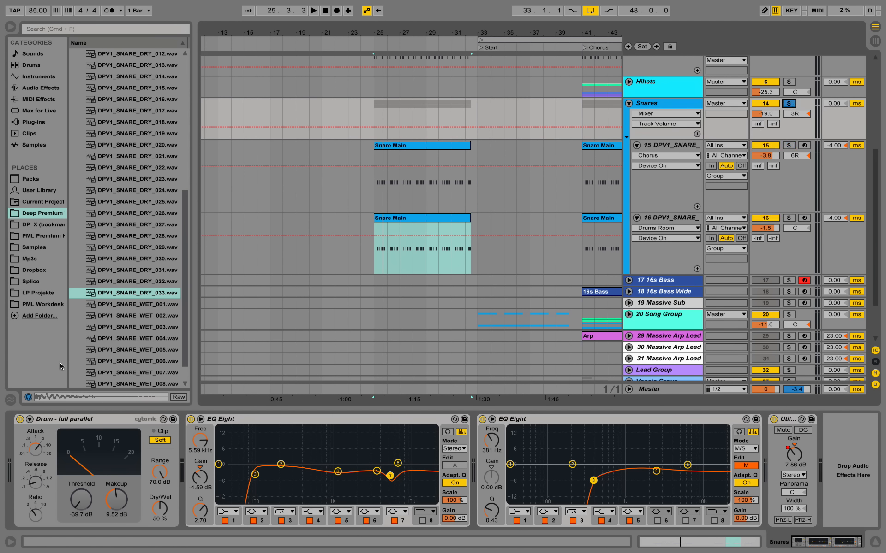
left_click(37, 79)
left_click(42, 99)
left_click(42, 90)
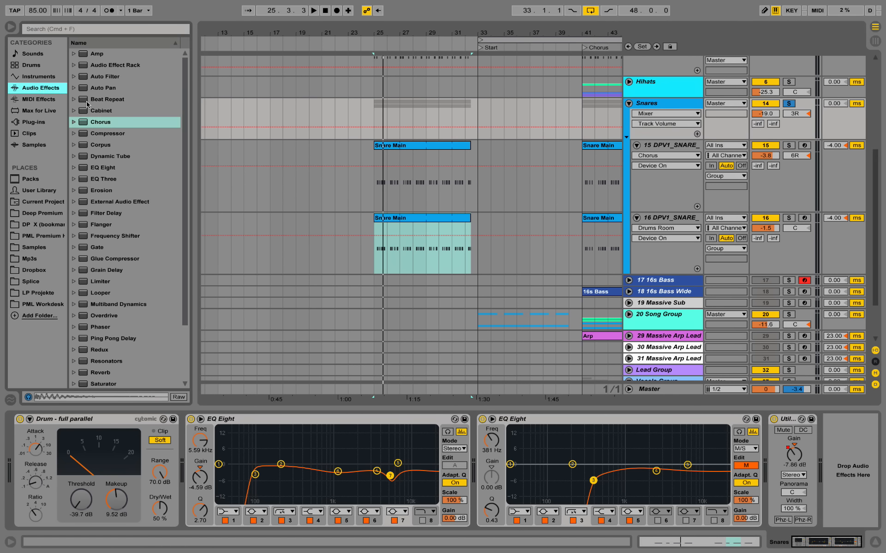
left_click(74, 260)
left_click(74, 259)
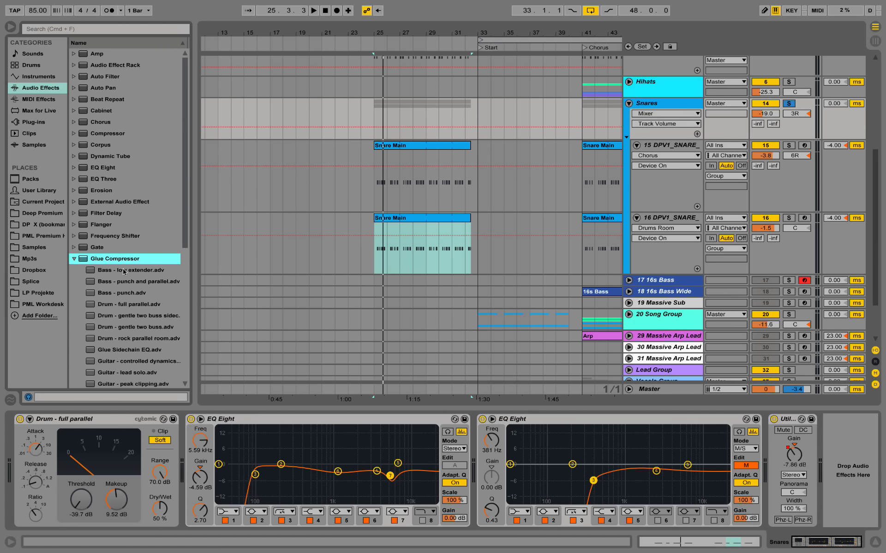
left_click(139, 305)
Play the soloed Snares group and show the side-channel curve of its second EQ Eight
key("space")
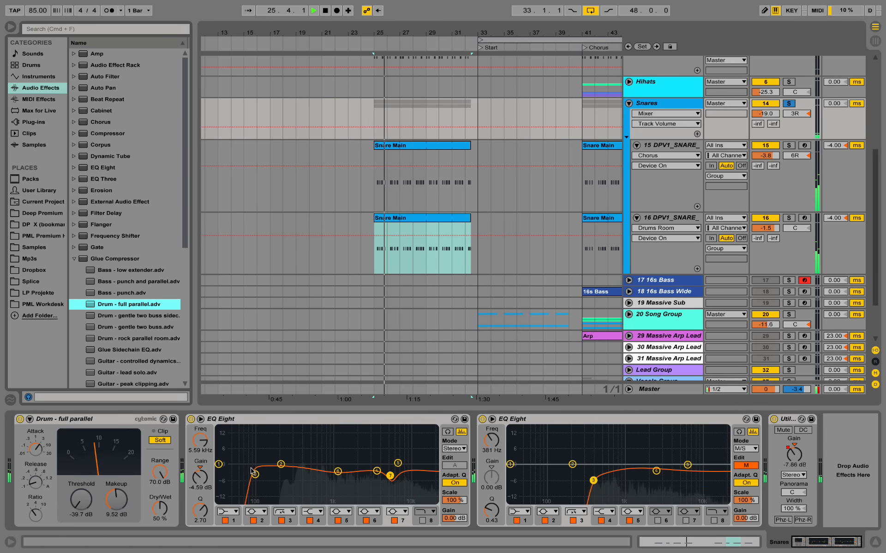
key("space")
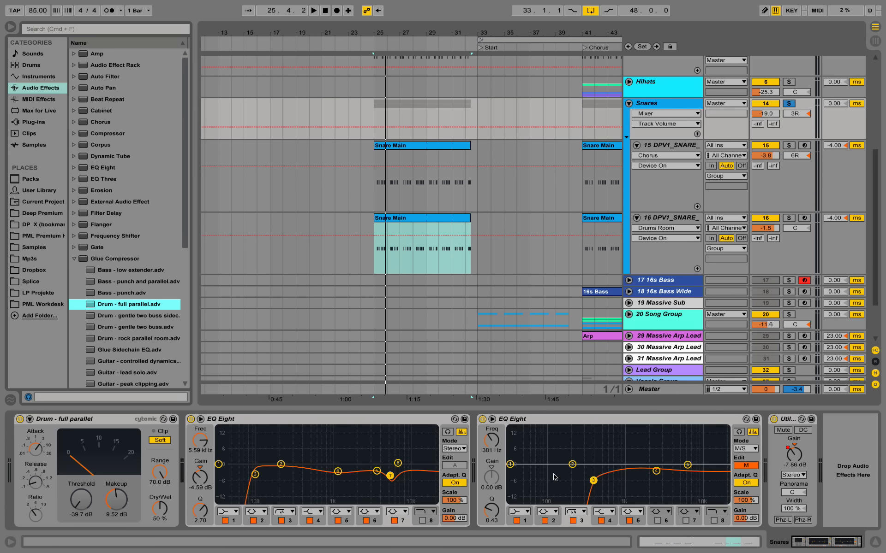
left_click(741, 466)
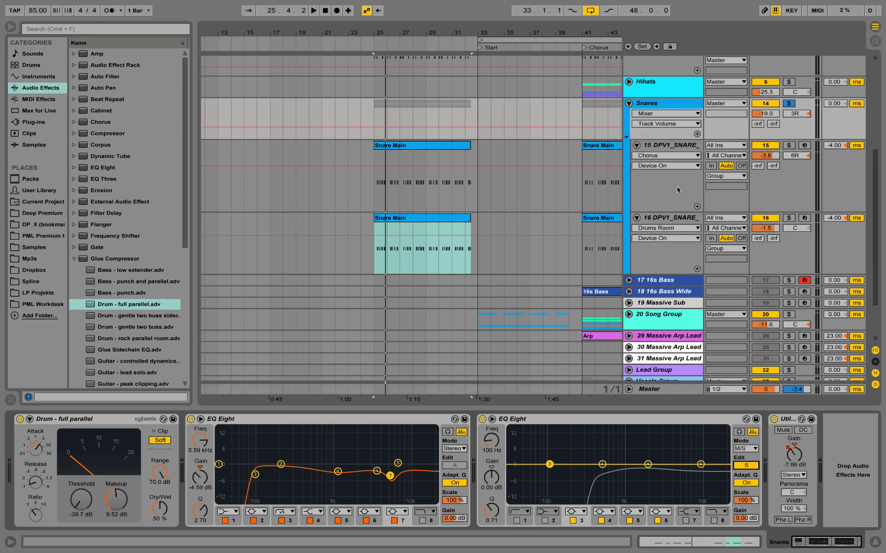
Unsolo the Snares group and play the kicks and snares together from bar 25
left_click(790, 102)
key("space")
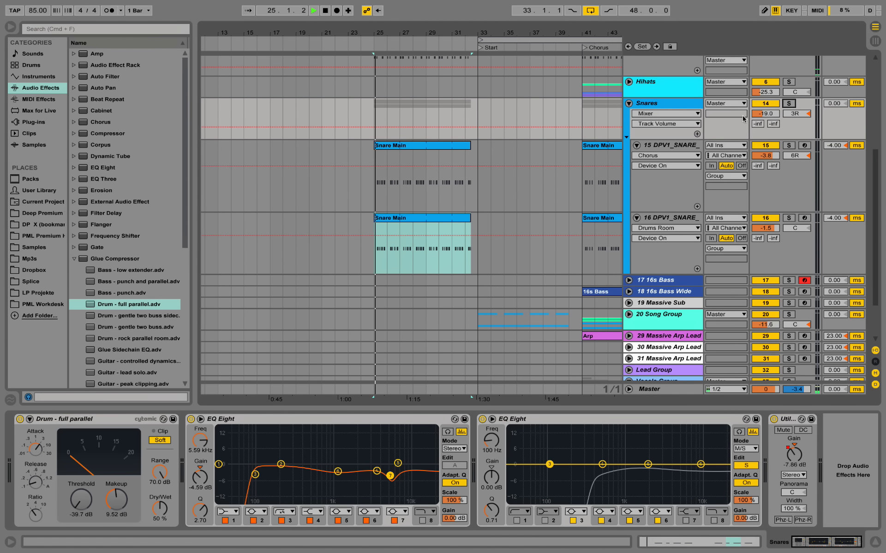
scroll(648, 119, "up", 1)
scroll(648, 119, "up", 2)
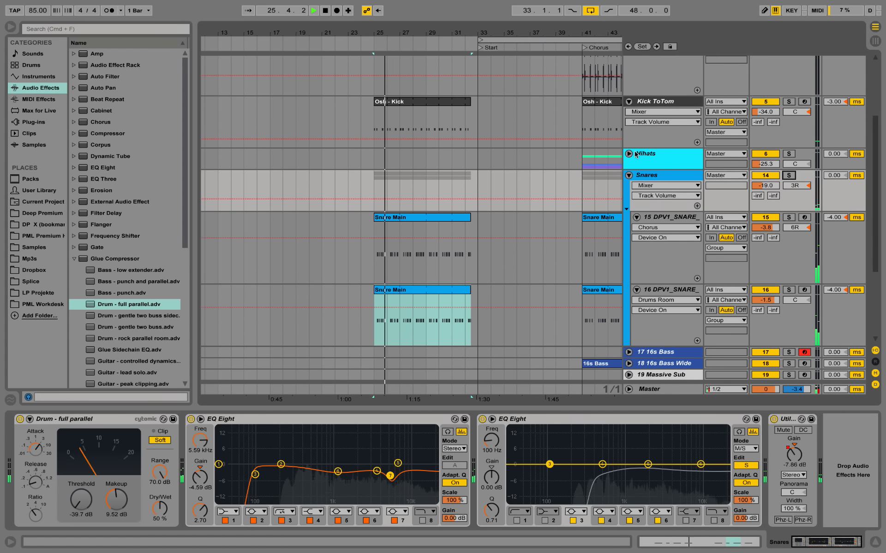
key("space")
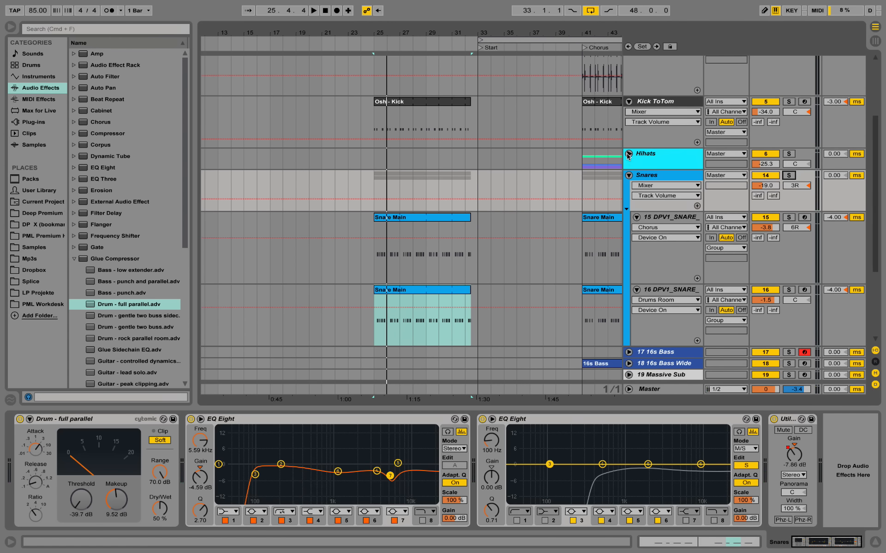
Unfold the Hihats group and copy the four-bar block of clips on tracks 8 to 13 from bar 49 to bar 25
left_click(629, 154)
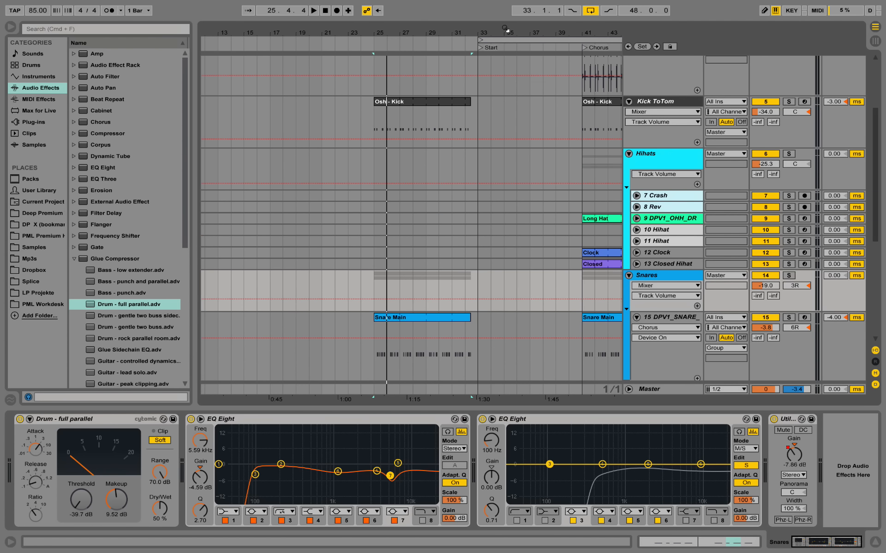
left_click_drag(507, 30, 467, 29)
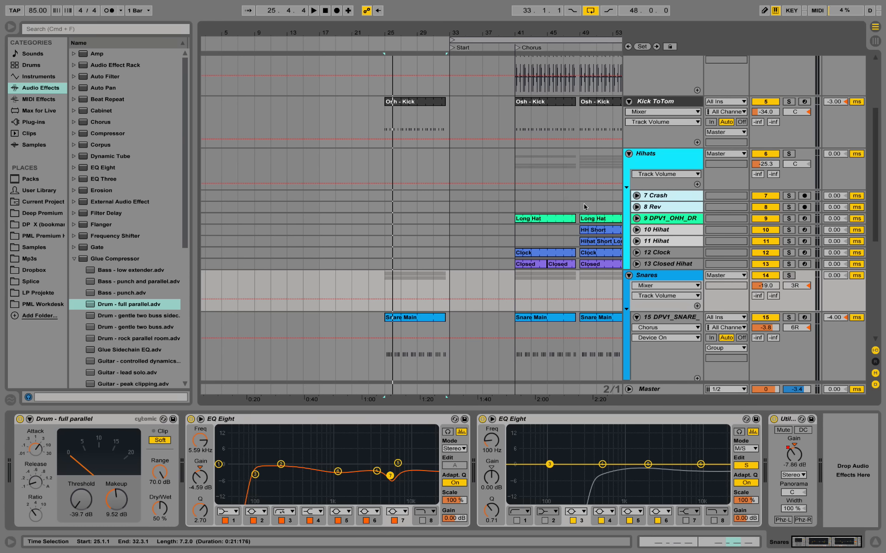
left_click_drag(583, 206, 610, 265)
left_click(598, 260)
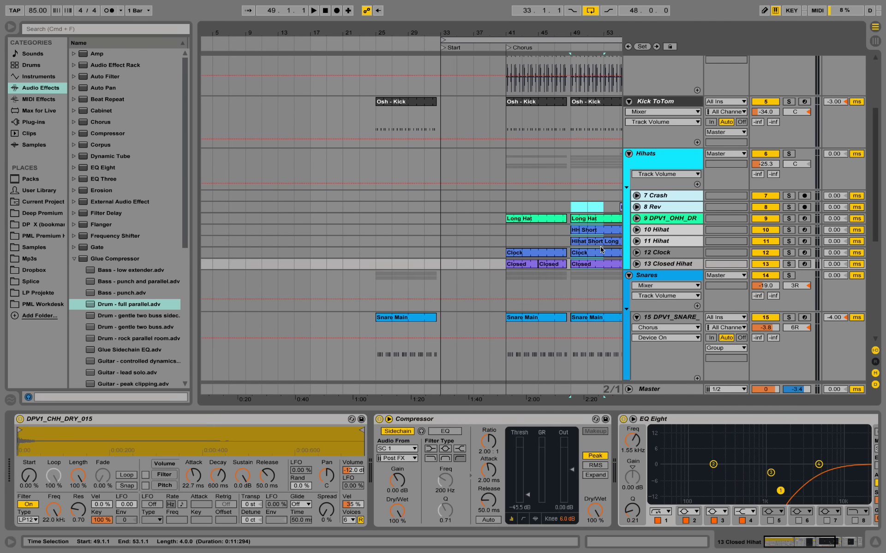
left_click_drag(592, 219, 397, 218)
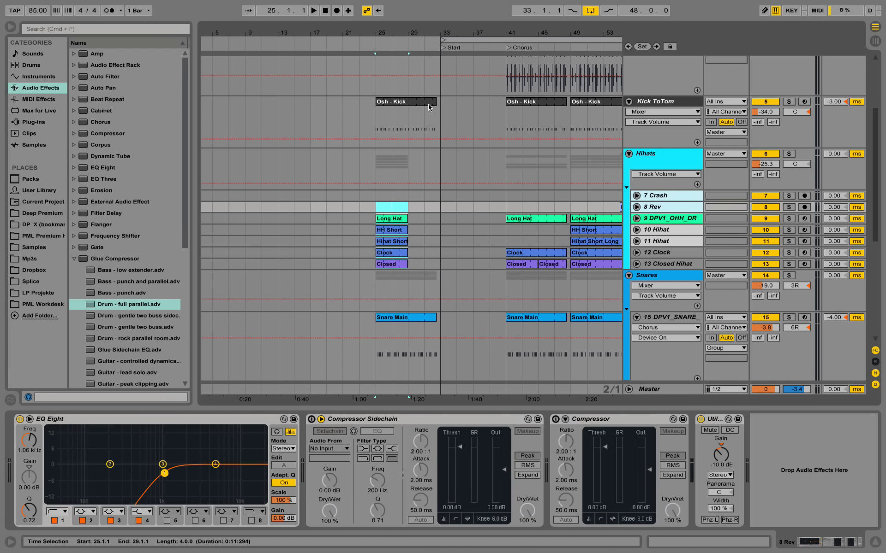
Deactivate the copied hi-hat clips on tracks 10 to 13, leaving Long Hat active, and show track 9's devices
left_click_drag(439, 30, 508, 44)
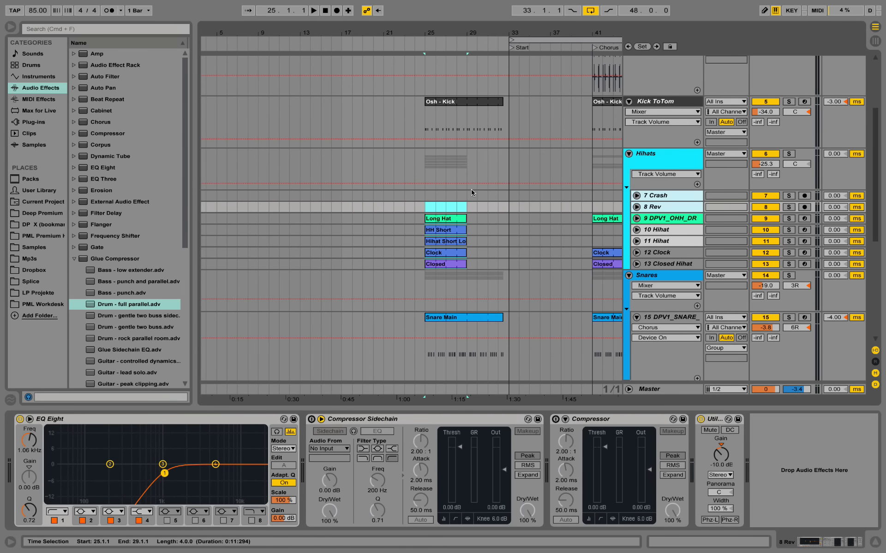
key("Down")
key("Down")
key("Down")
key("Down")
key("Down")
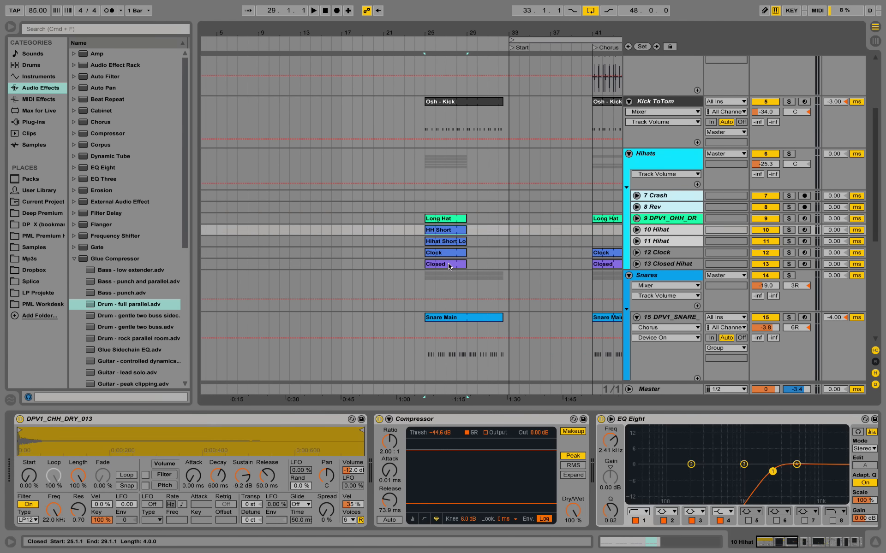
key("0")
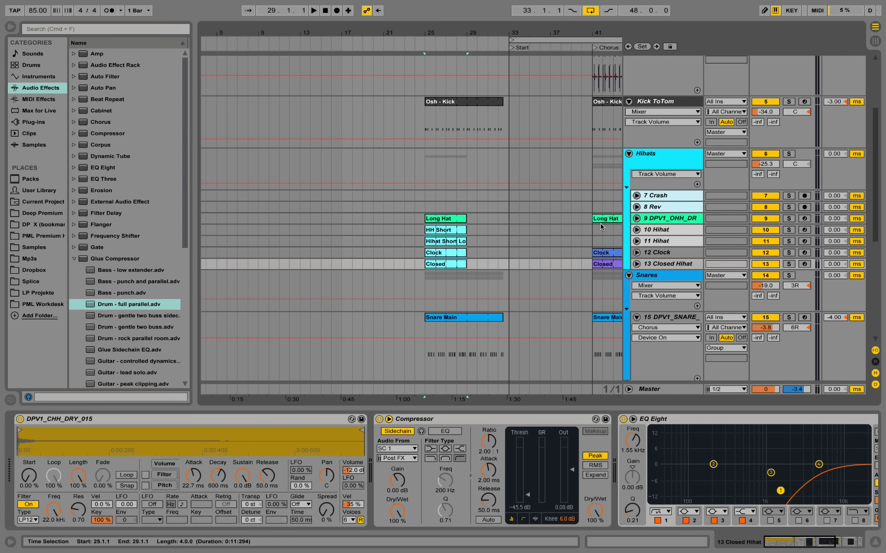
left_click(662, 224)
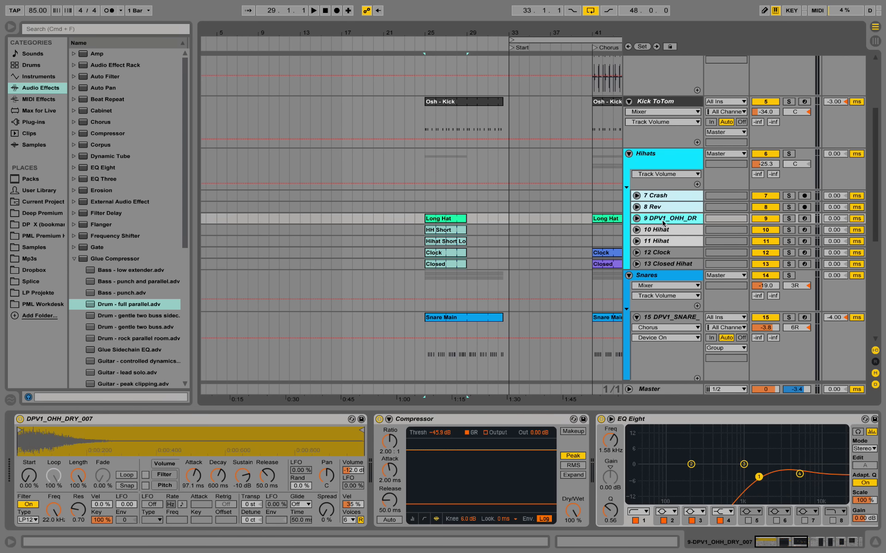
Unfold track 9 and play its Long Hat clip with the other drums from bar 25
left_click(636, 218)
left_click(442, 217)
key("space")
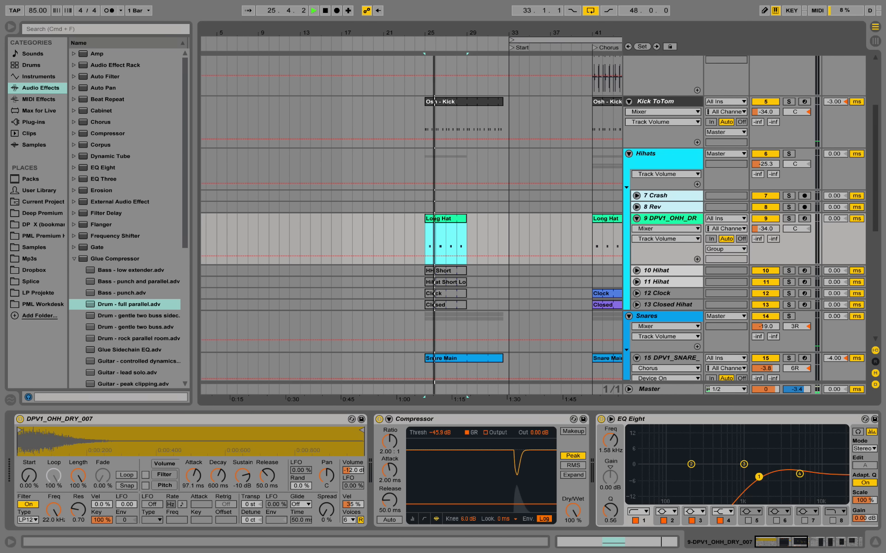
left_click_drag(433, 33, 433, 85)
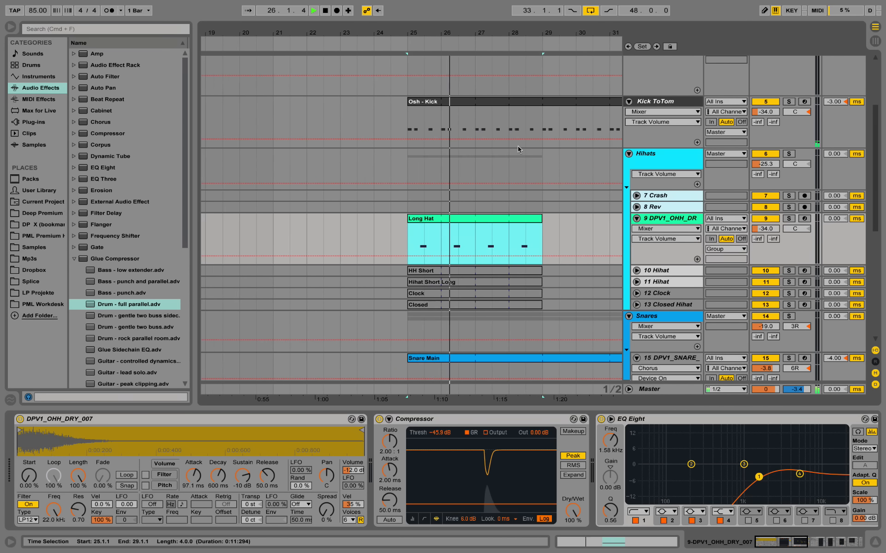
Show the MIDI notes of the Long Hat clip, return to track 9's devices and stop playback
double_click(506, 218)
left_click(550, 296)
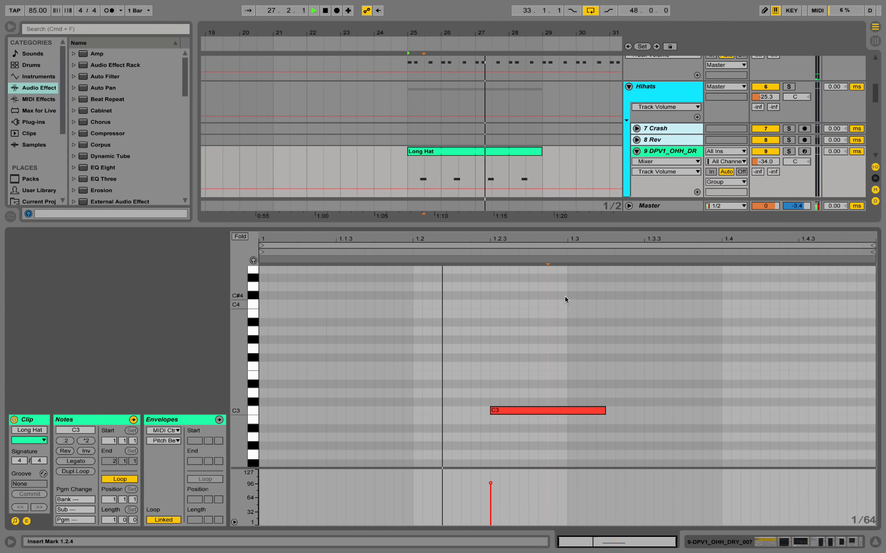
key("shift+Tab")
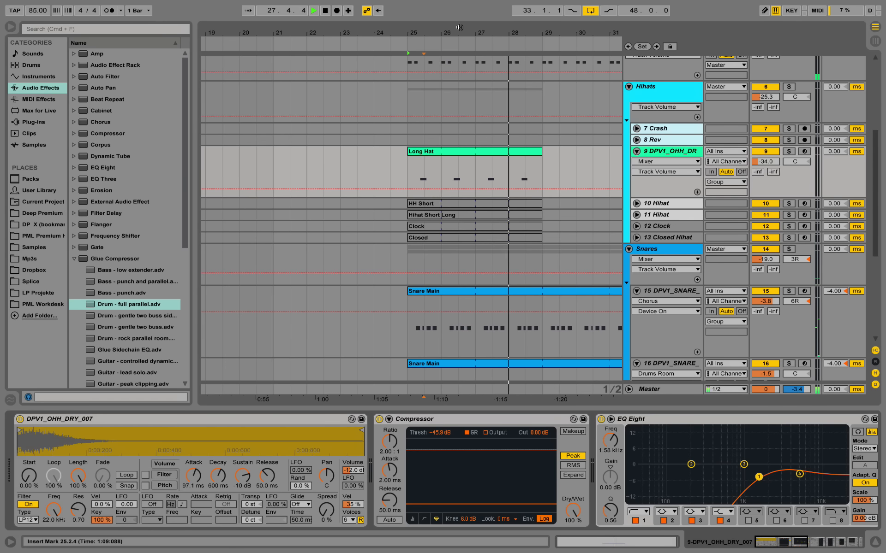
left_click_drag(459, 27, 410, 31)
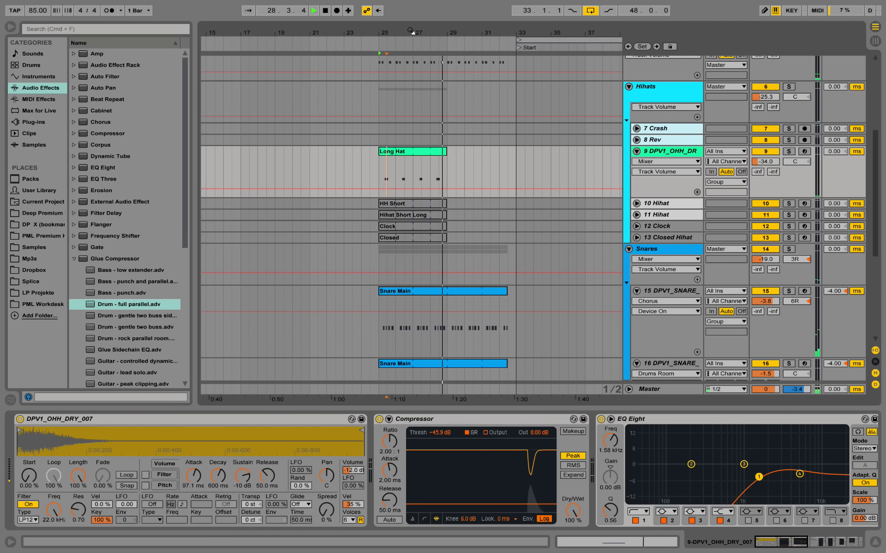
key("space")
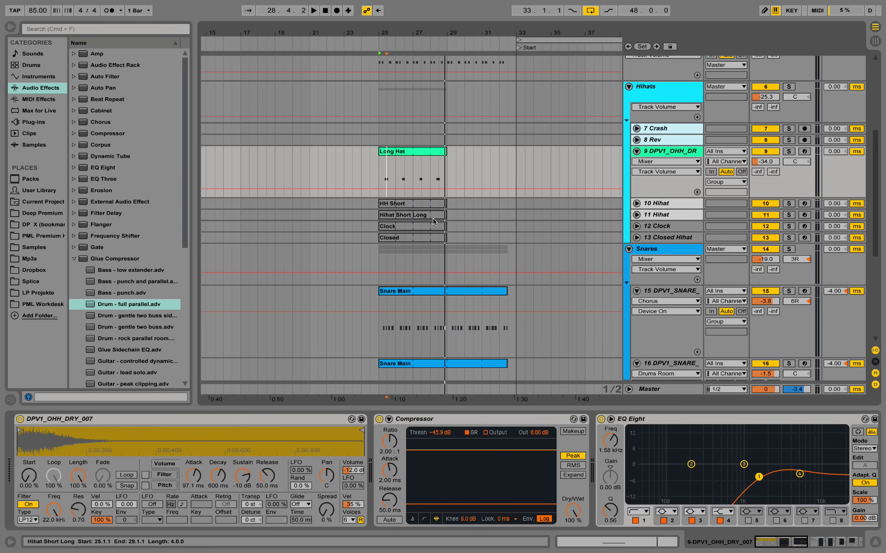
Compare the long hat from bar 27 with track 9's Chorus switched off and back on
left_click_drag(798, 544, 853, 549)
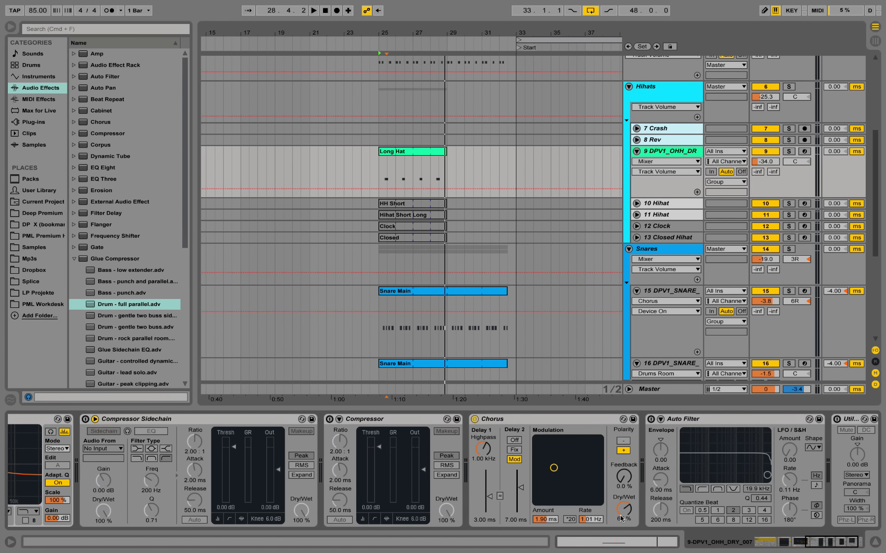
left_click(475, 420)
left_click(415, 170)
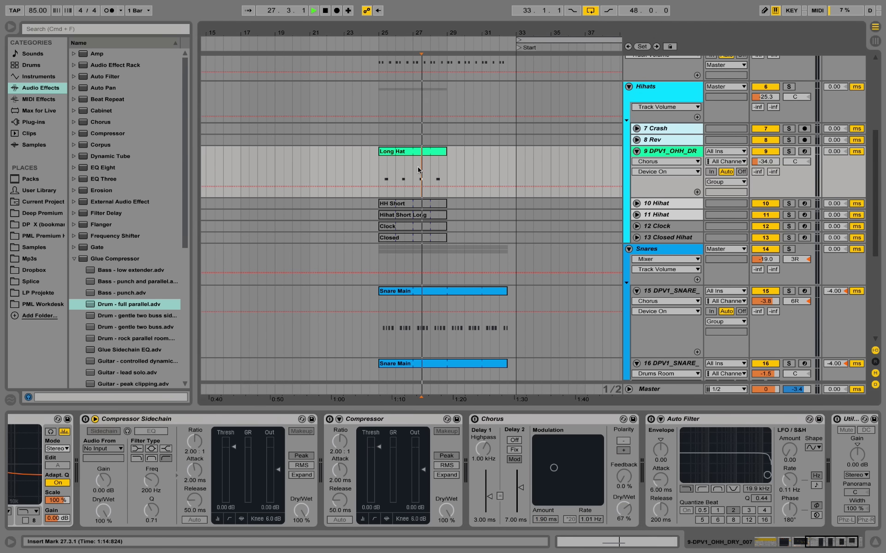
key("space")
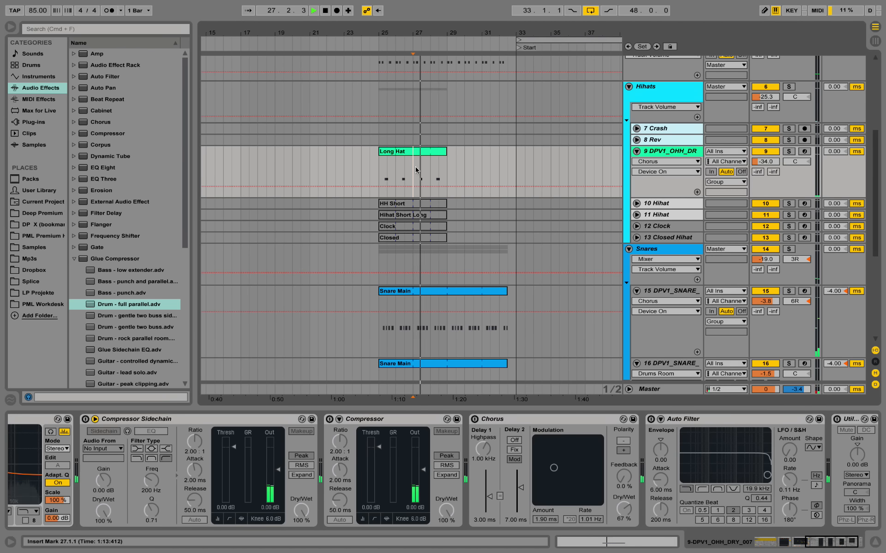
key("space")
left_click(475, 420)
key("space")
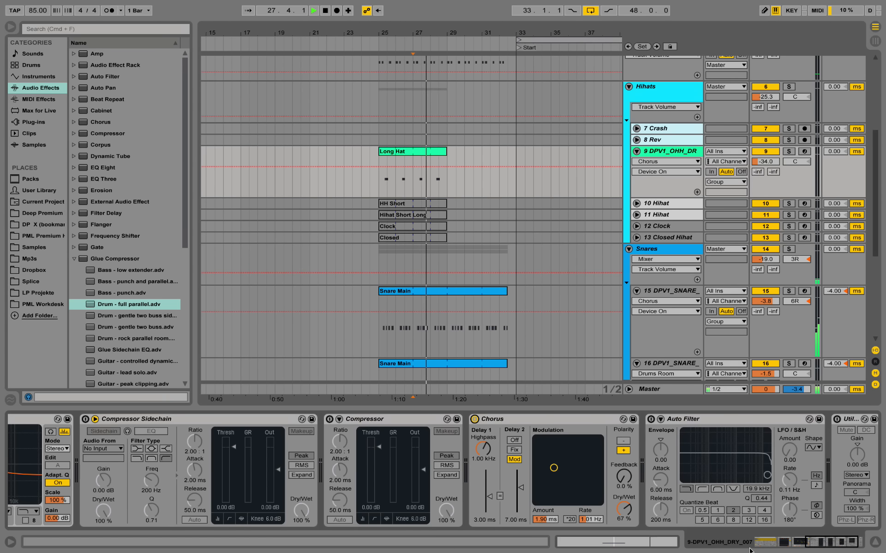
key("space")
Show the Hihats group's device chain through to the Drums Room reverb and the sidechained Compressor
left_click(668, 89)
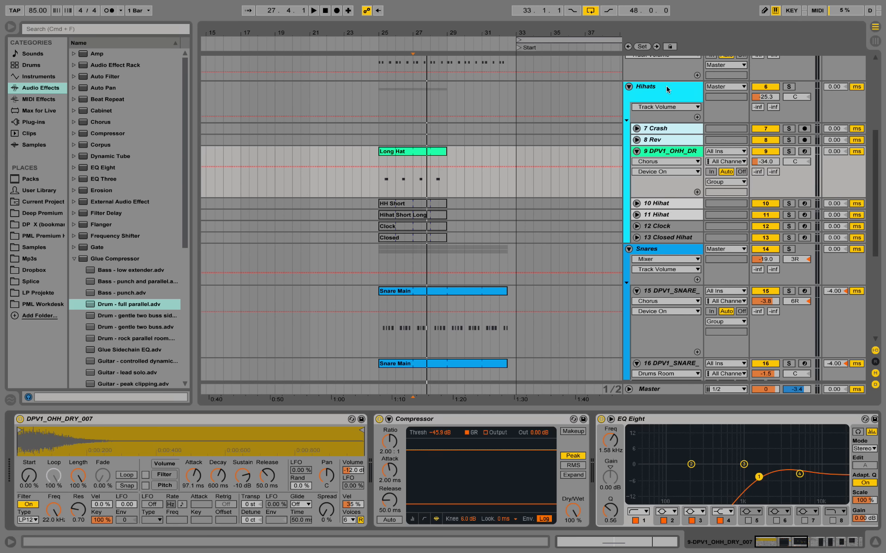
left_click(666, 86)
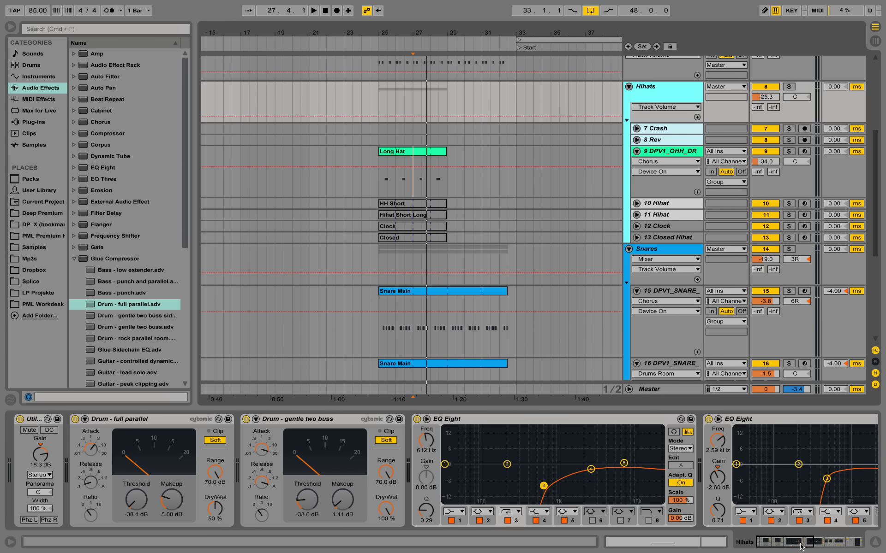
left_click_drag(800, 546, 829, 548)
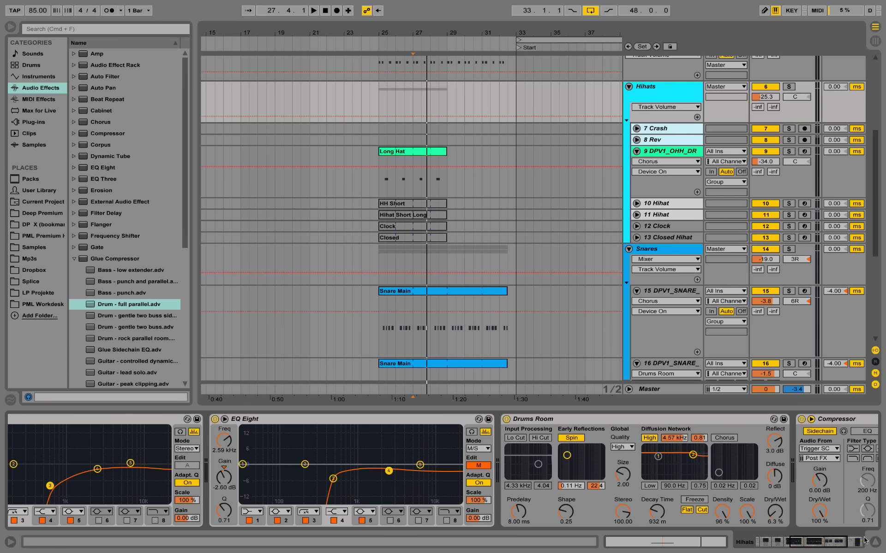
left_click(833, 548)
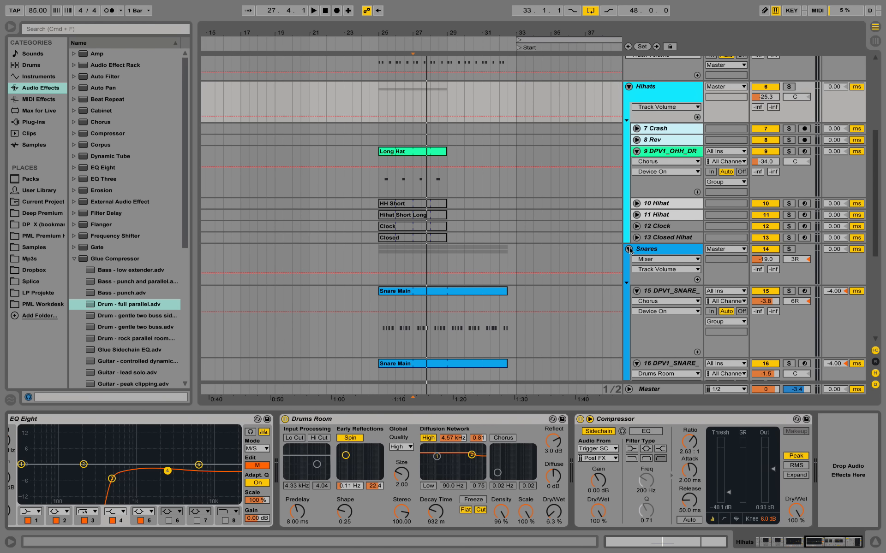
Play the drums with the long hat from bar 25 and bring the trigger tracks above into view
scroll(458, 272, "up", 3)
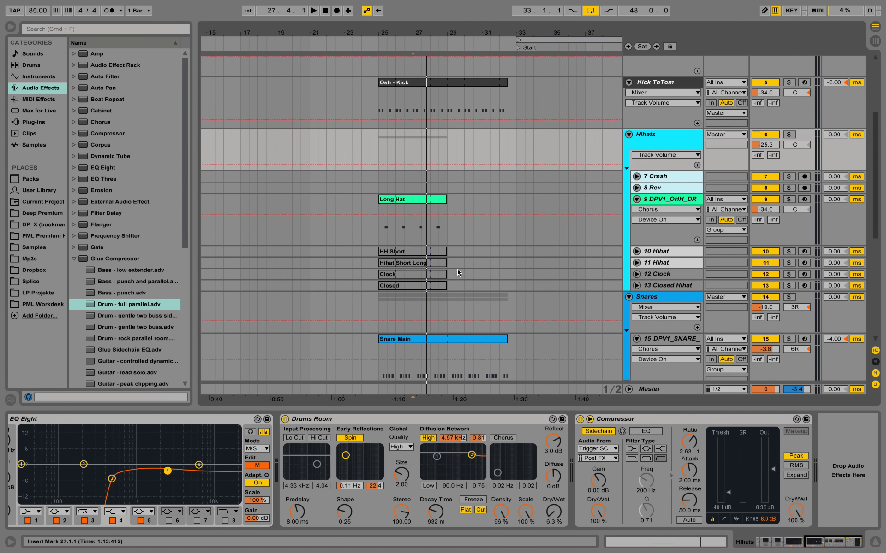
left_click(379, 136)
key("space")
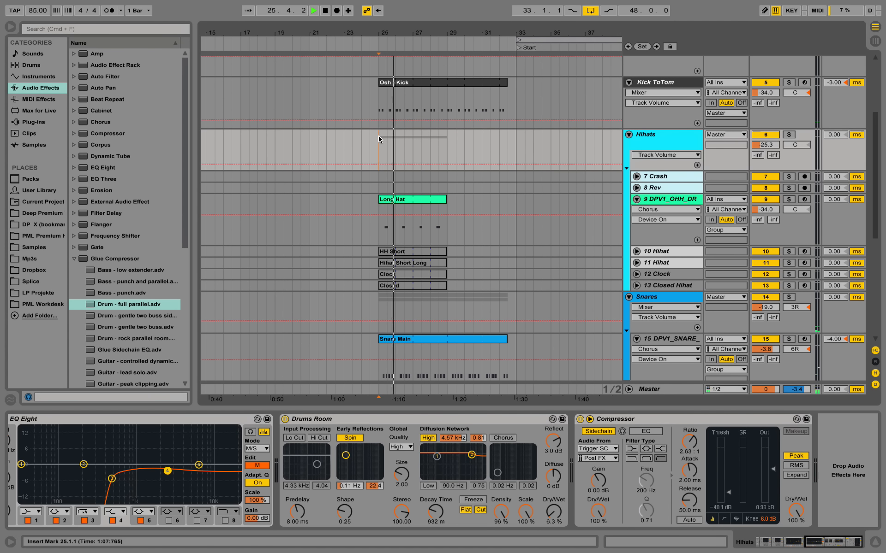
scroll(468, 74, "up", 8)
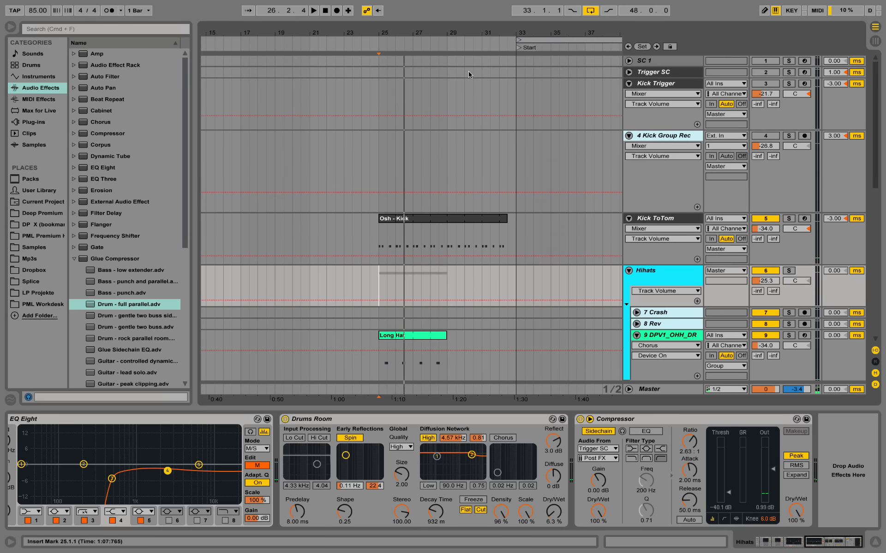
Move the Osh - Kick clip on the Trigger SC track to start at bar 25 and play from there
mouse_move(466, 29)
left_mouse_down()
mouse_move(472, 11)
mouse_move(465, 10)
left_mouse_up()
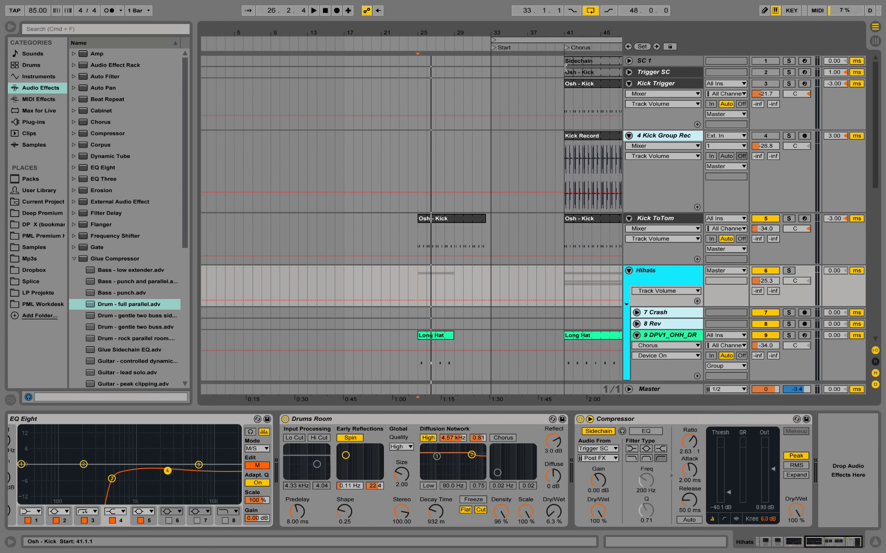
left_click_drag(568, 72, 418, 70)
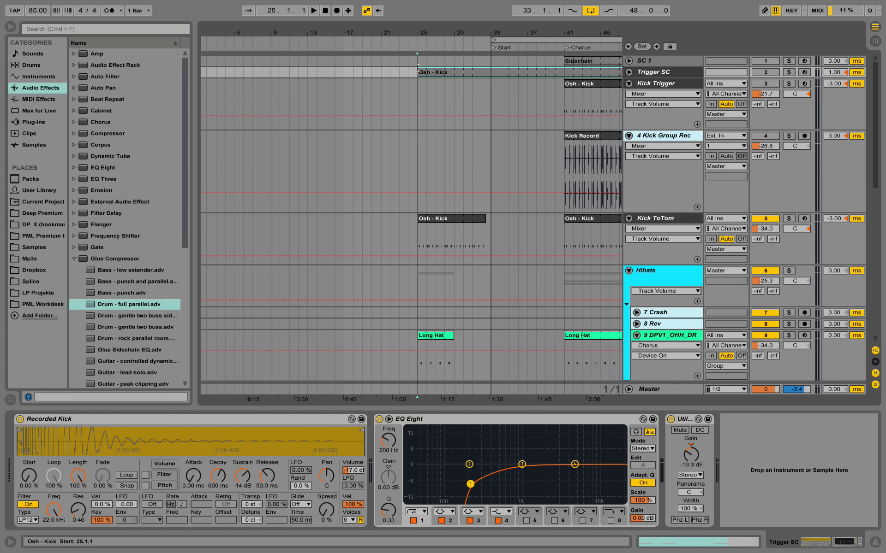
left_click(416, 93)
key("space")
scroll(574, 253, "down", 10)
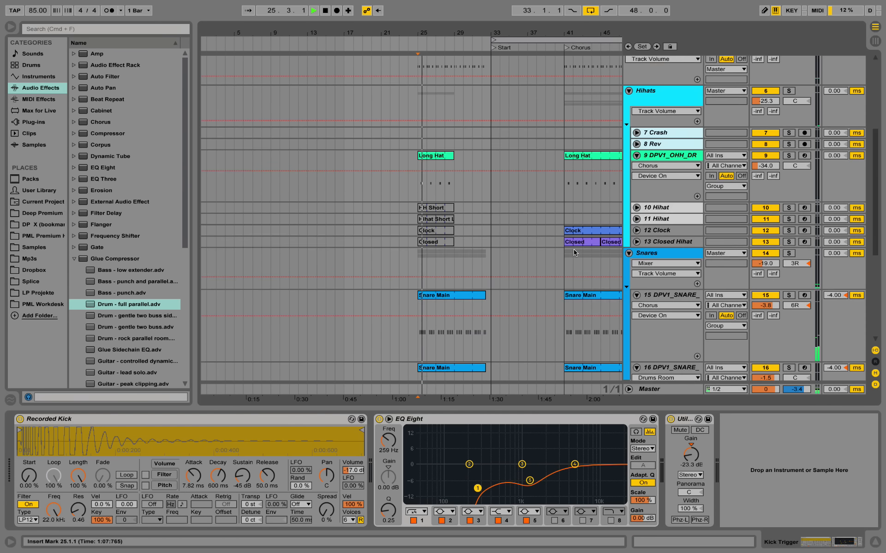
scroll(677, 298, "down", 5)
scroll(681, 125, "up", 6)
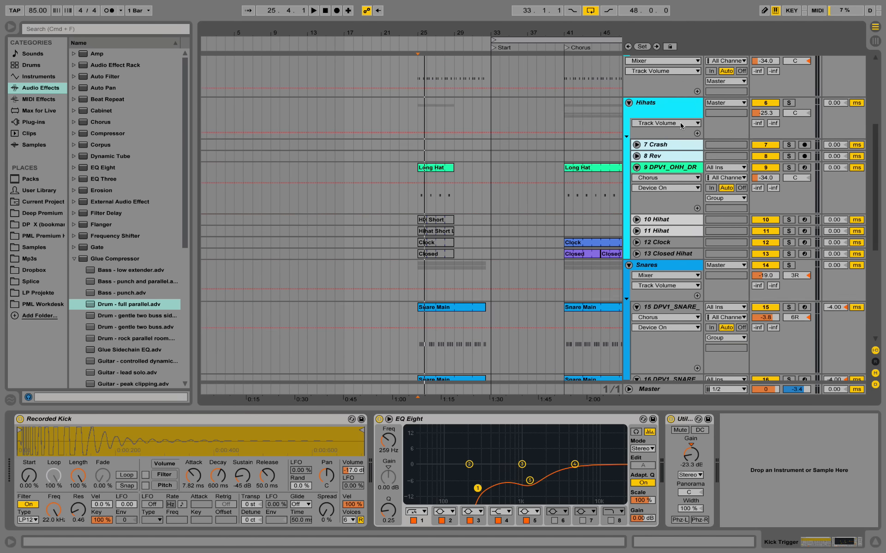
Show track 9's devices and preview DPV1_OHH_DRY_007.wav from the OHH folder of the Deep Premium library
left_click(669, 169)
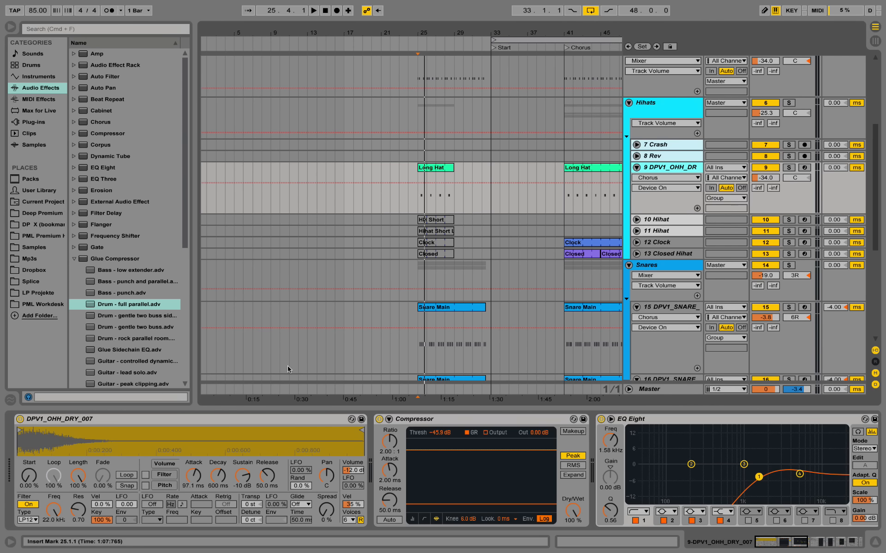
left_click(43, 214)
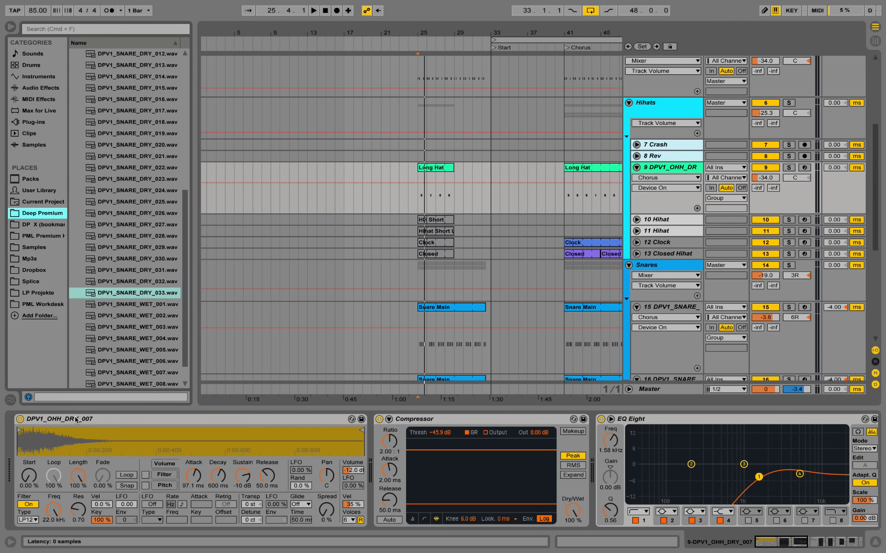
scroll(110, 69, "up", 10)
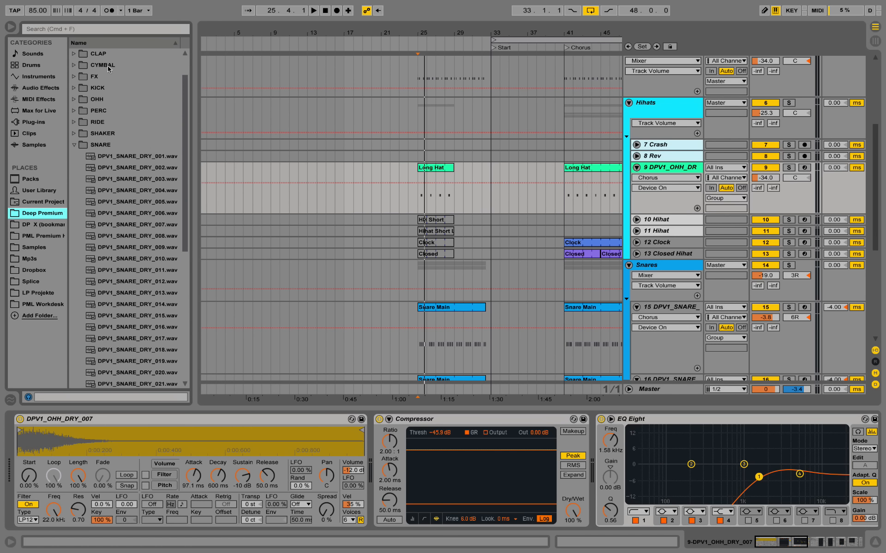
left_click(74, 99)
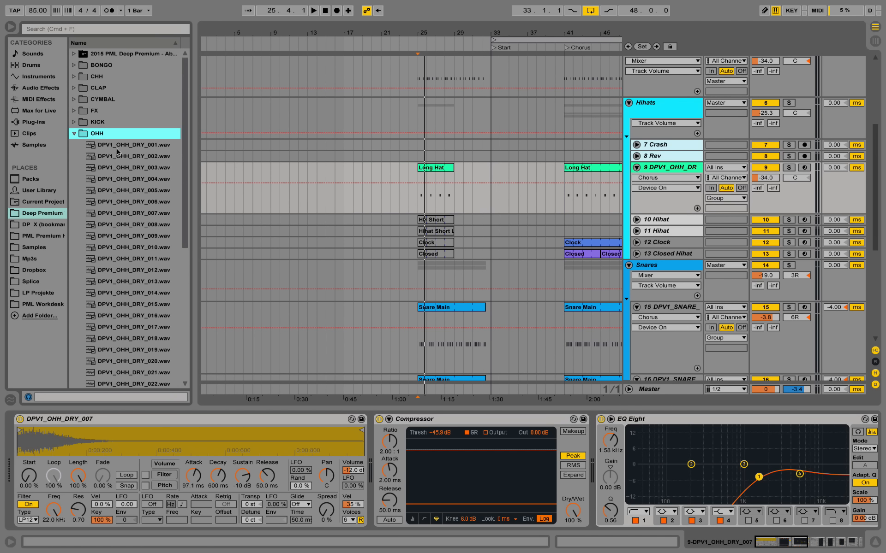
left_click(155, 214)
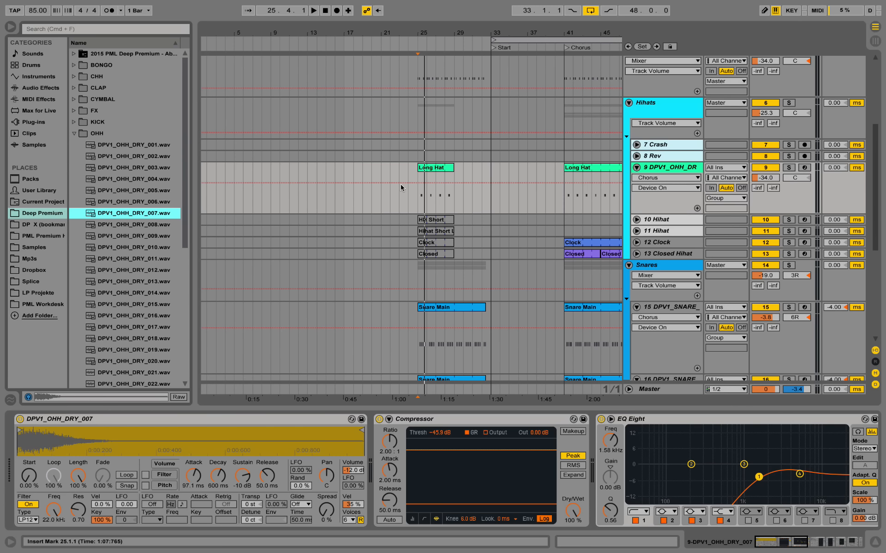
Play the drums from bar 25 twice to hear the long hat with its existing sampler attack
left_click(417, 198)
key("space")
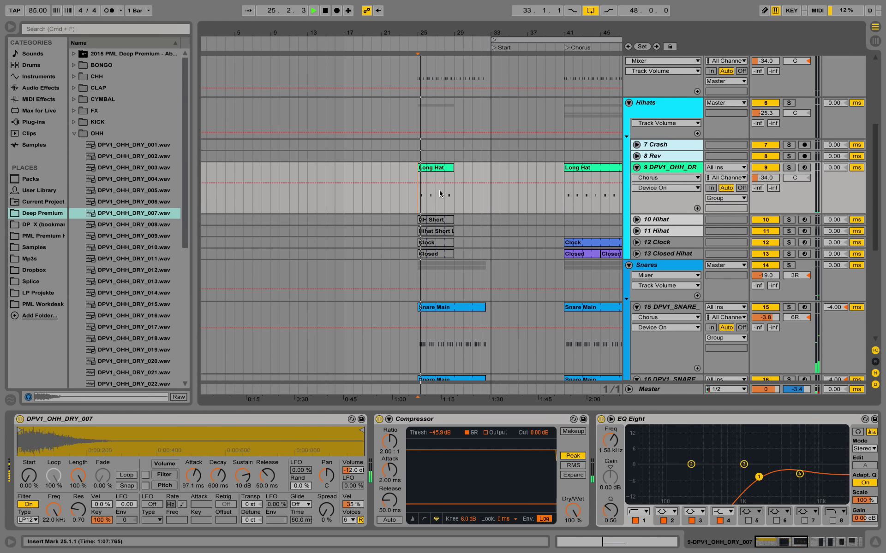
scroll(504, 203, "down", 2)
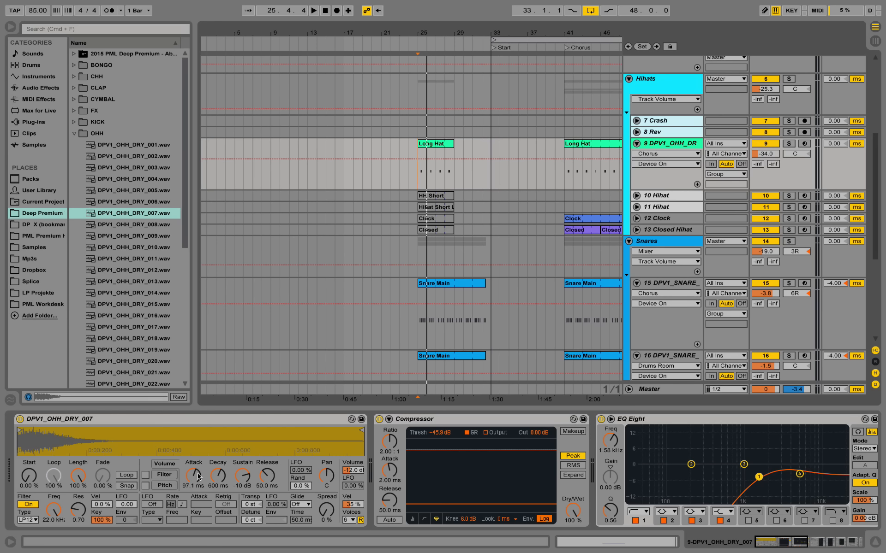
key("space")
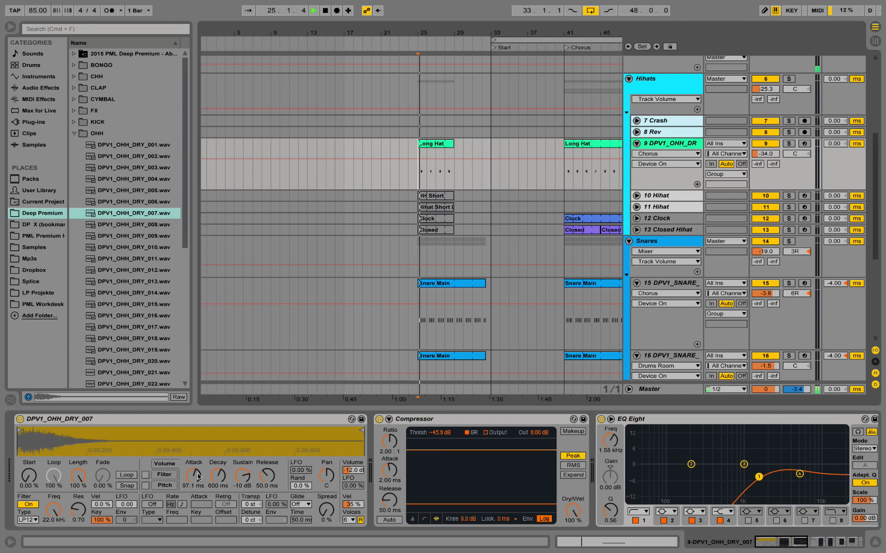
key("space")
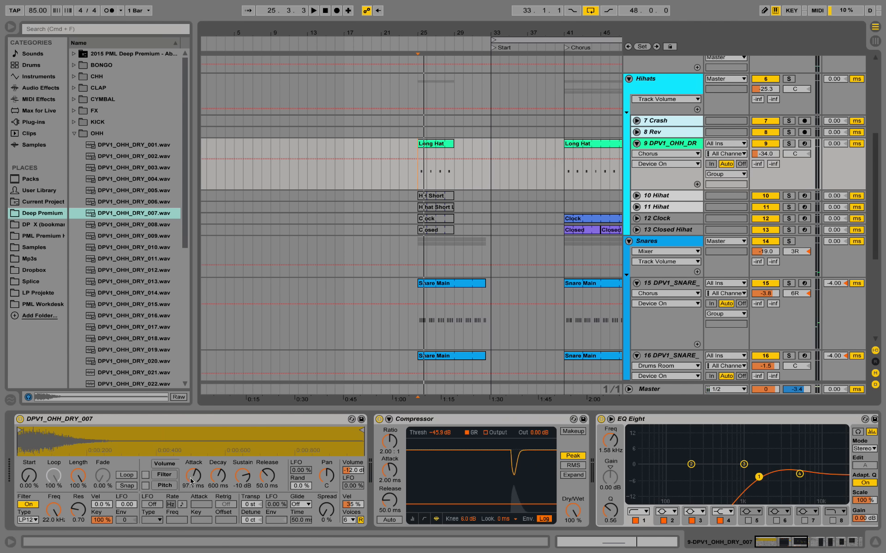
Audition the long hat from bar 25 with its sampler attack at 0.00 ms and undo the attack change
left_click_drag(190, 481, 190, 535)
key("space")
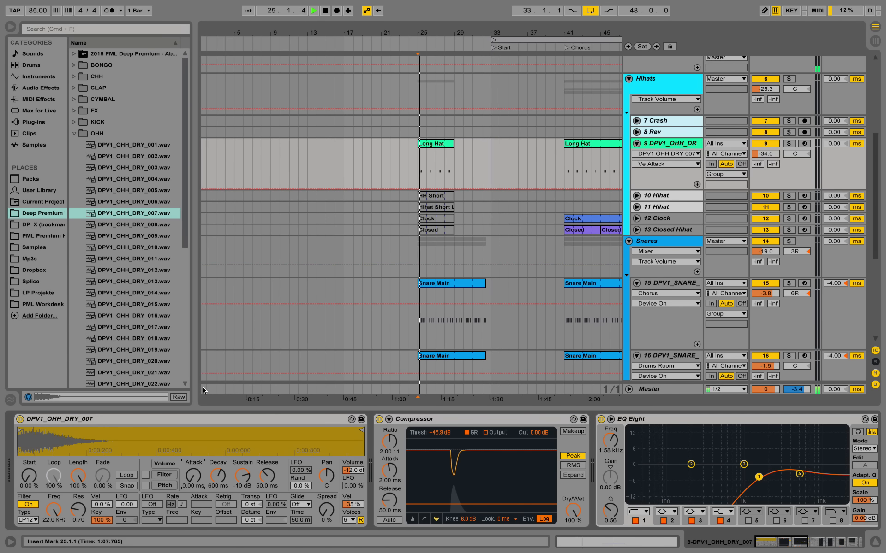
key("space")
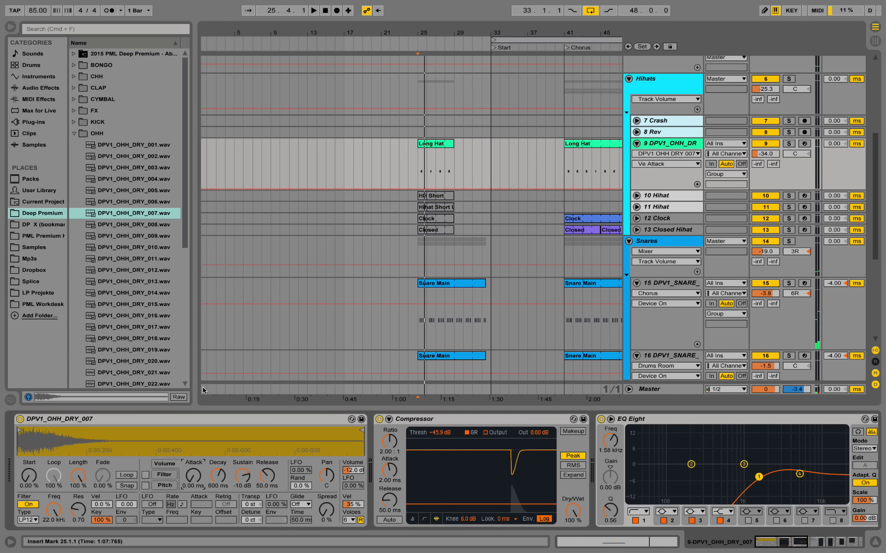
key("super+z")
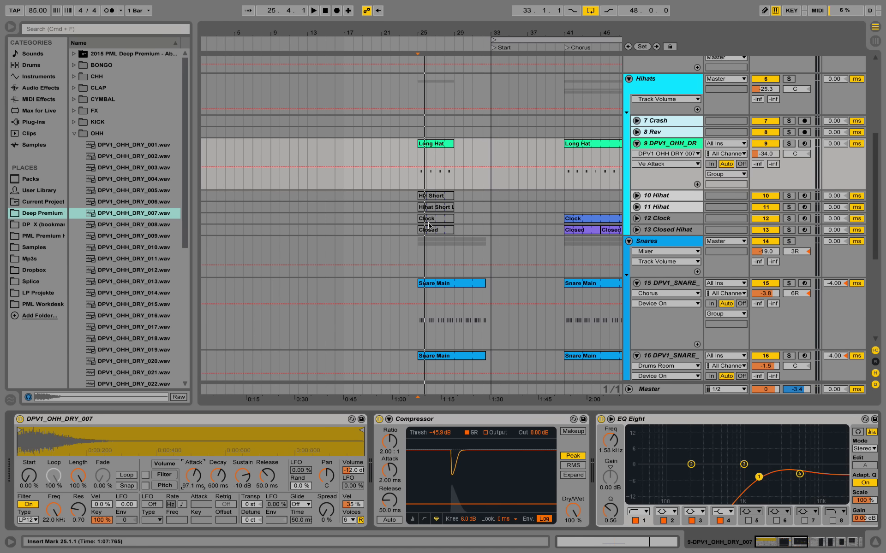
Reactivate the HH Short clip on track 10 and play that track soloed from bar 25
left_click(429, 197)
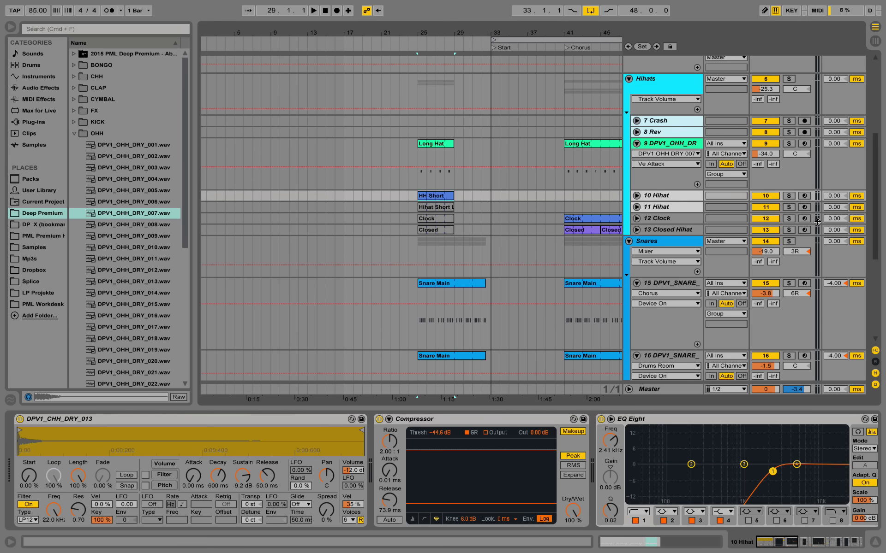
left_click(788, 197)
key("space")
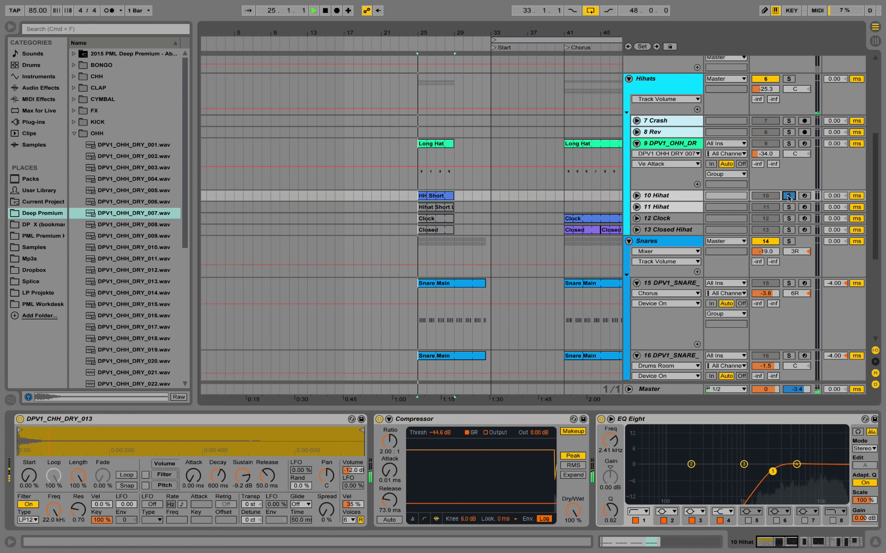
Open the HH Short clip's notes on track 10 and turn off that track's solo
left_click(636, 196)
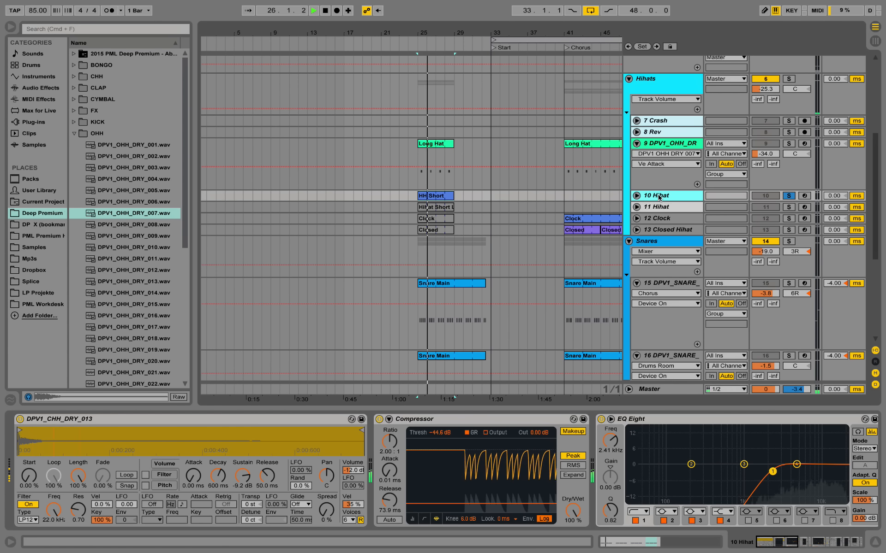
double_click(438, 196)
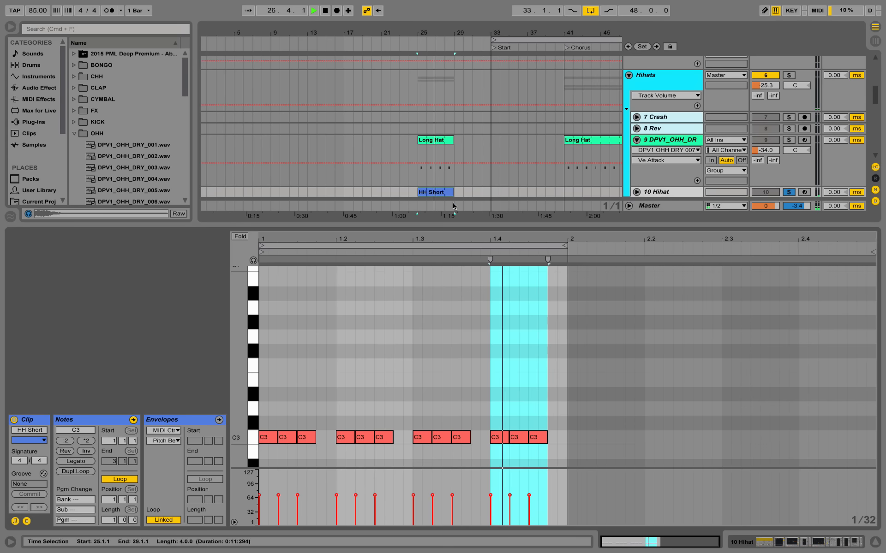
left_click(480, 379)
scroll(480, 378, "down", 4)
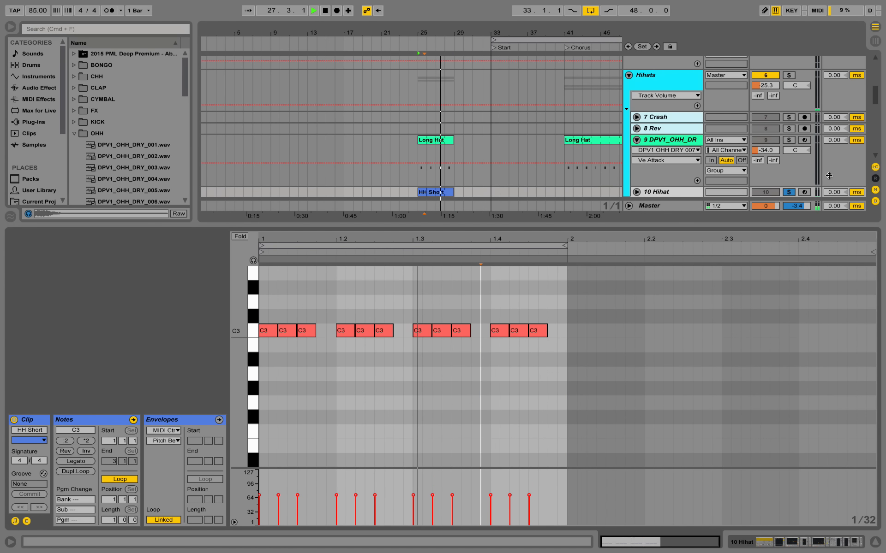
left_click(788, 192)
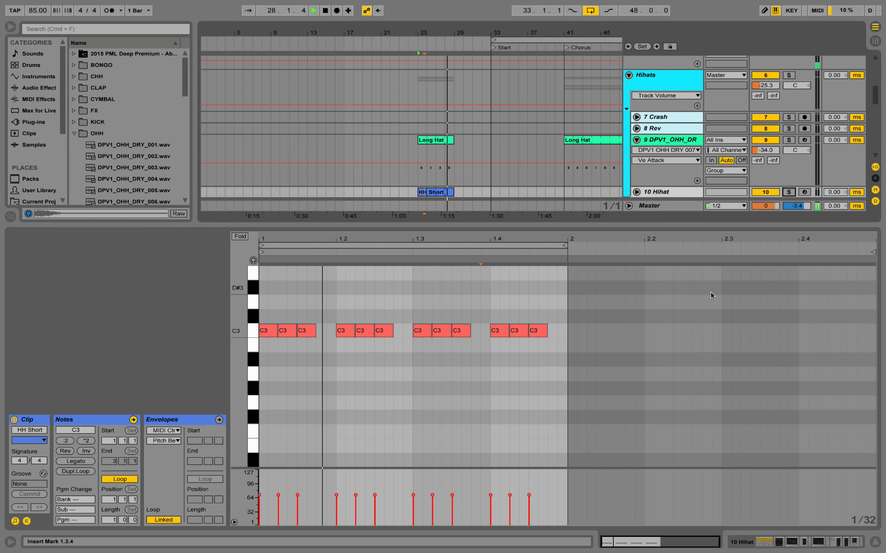
scroll(704, 297, "down", 1)
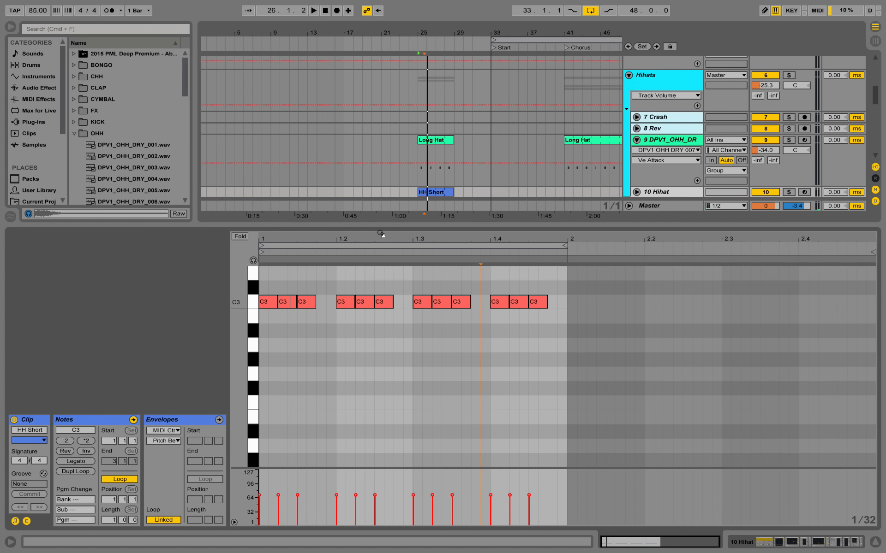
Zoom into the HH Short notes, set the clip's fixed grid to 1/16, and play the drums from bar 25
left_click_drag(381, 234, 381, 256)
right_click(415, 381)
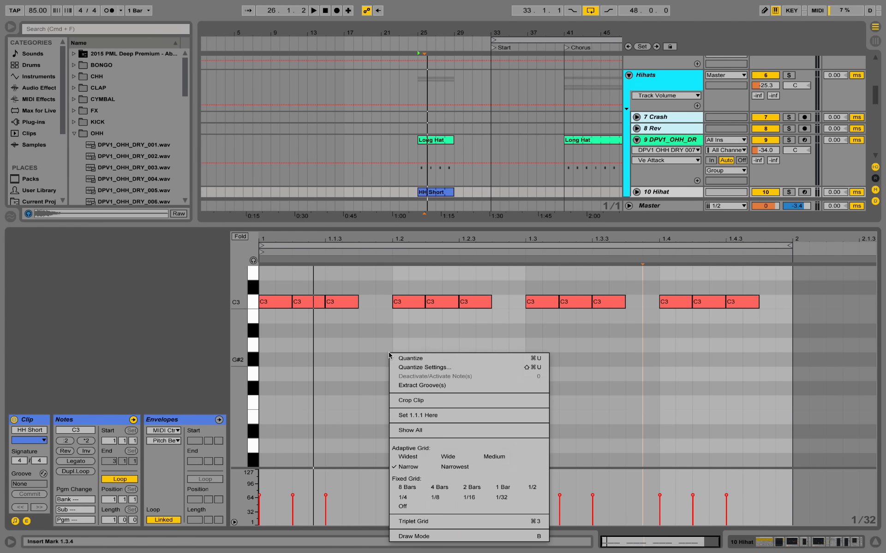
left_click(470, 504)
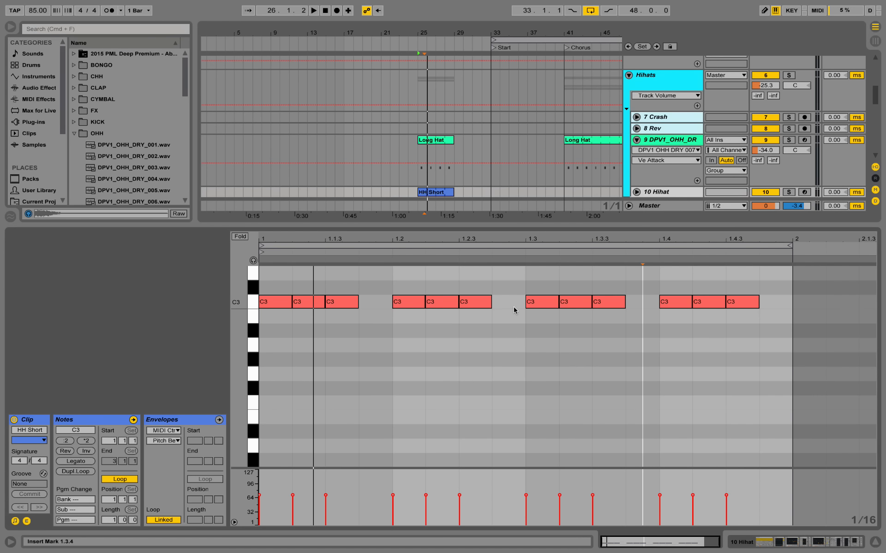
key("space")
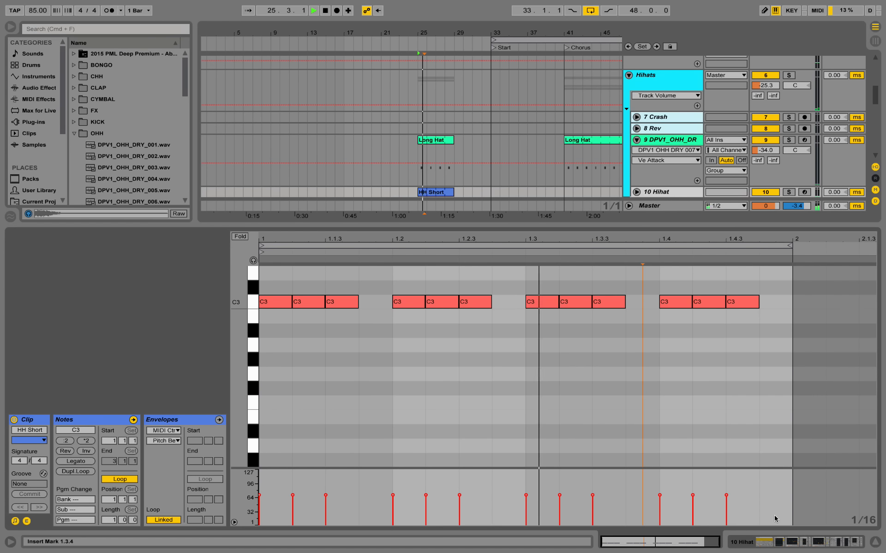
Show track 10's devices, audition the drums from bar 25 with the Compressor bypassed, and switch the Compressor back on
left_click(772, 542)
key("space")
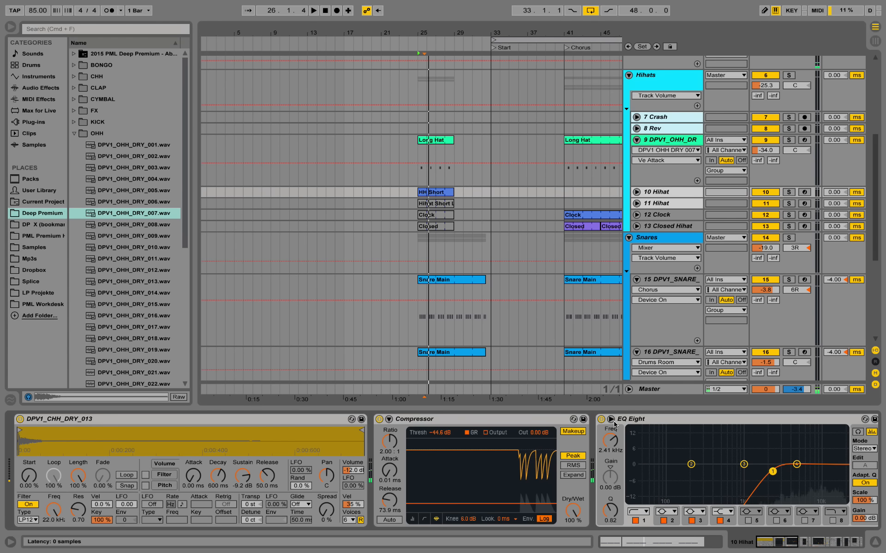
left_click(381, 421)
key("space")
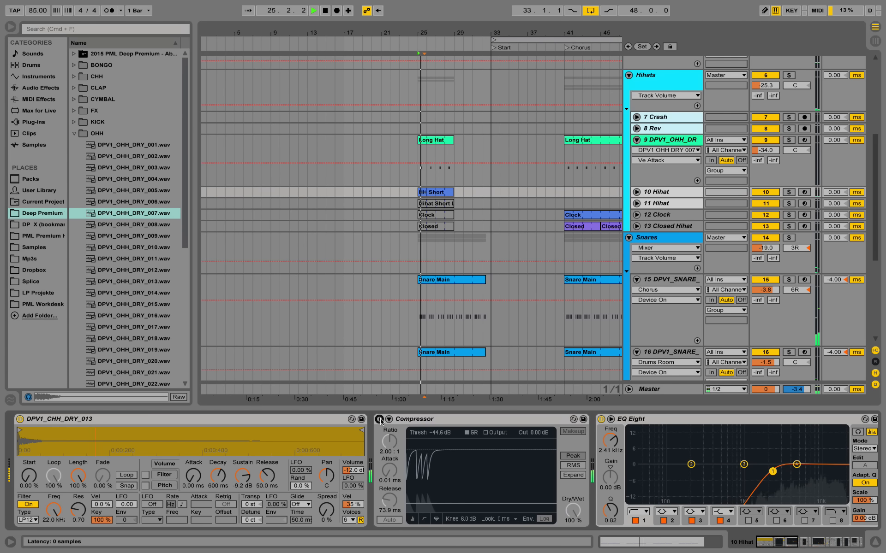
key("space")
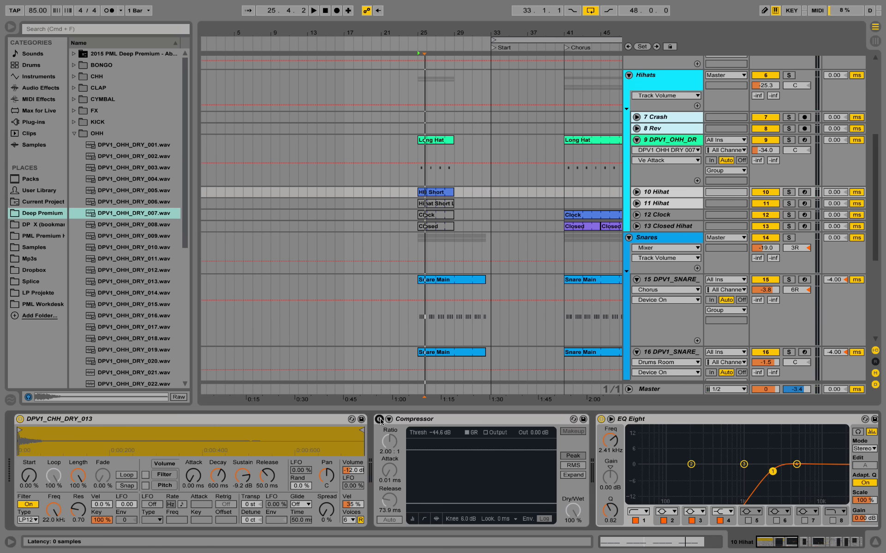
key("space")
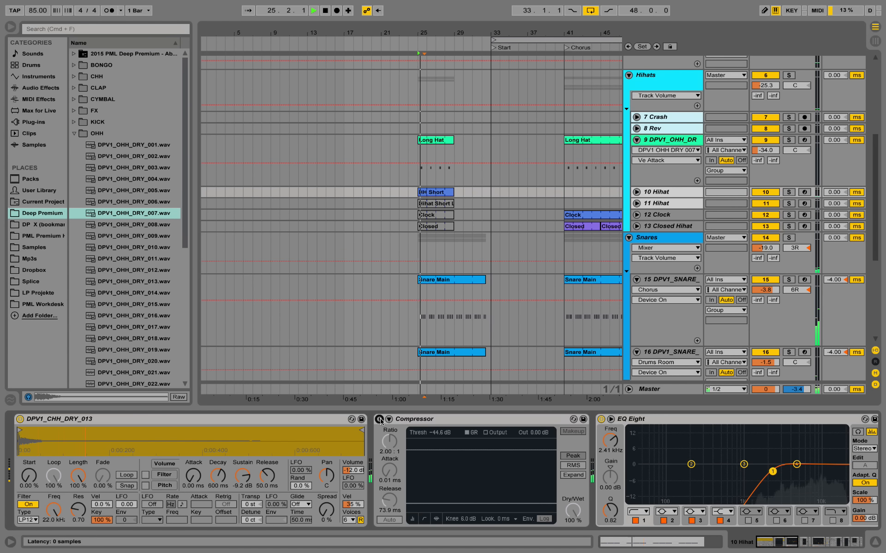
key("space")
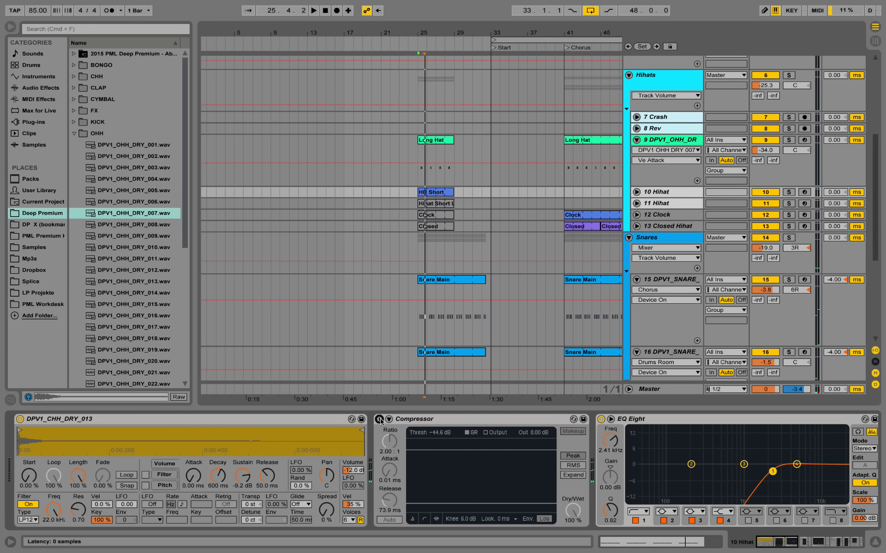
left_click(379, 419)
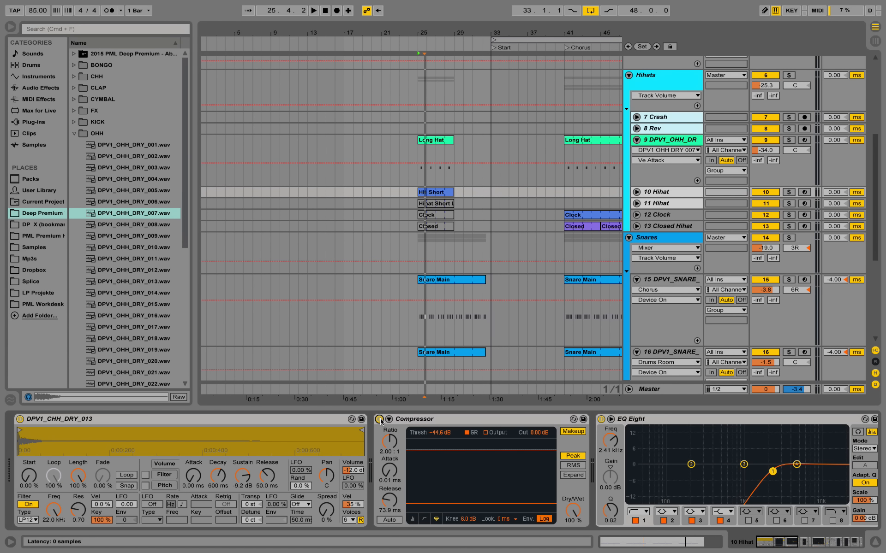
Audition the short hat with the Compressor attack at 7.89 ms and return the attack to 0.01 ms
key("space")
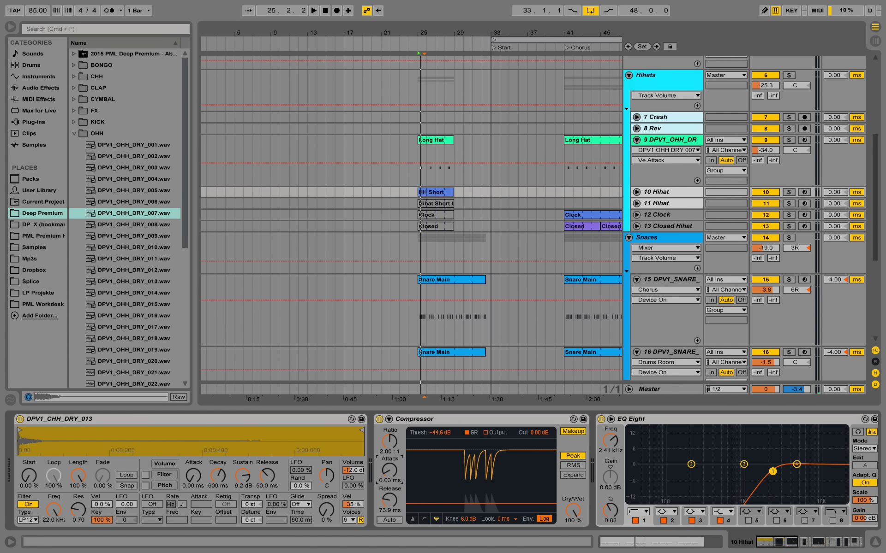
key("space")
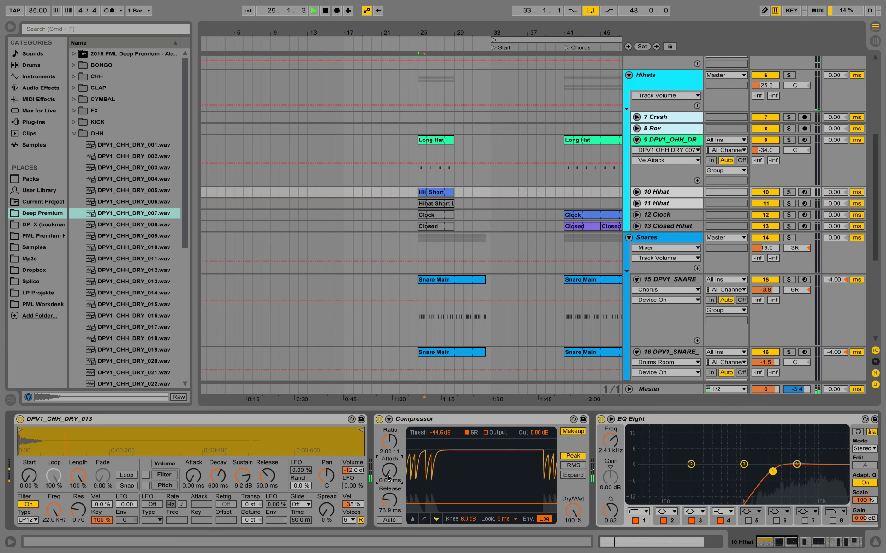
mouse_move(388, 481)
left_mouse_down()
mouse_move(388, 435)
mouse_move(389, 472)
left_mouse_up()
key("space")
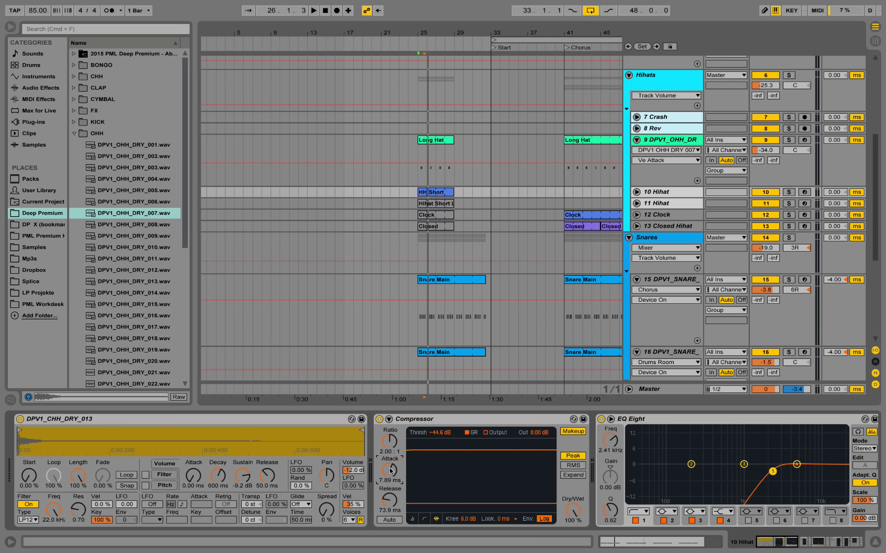
key("space")
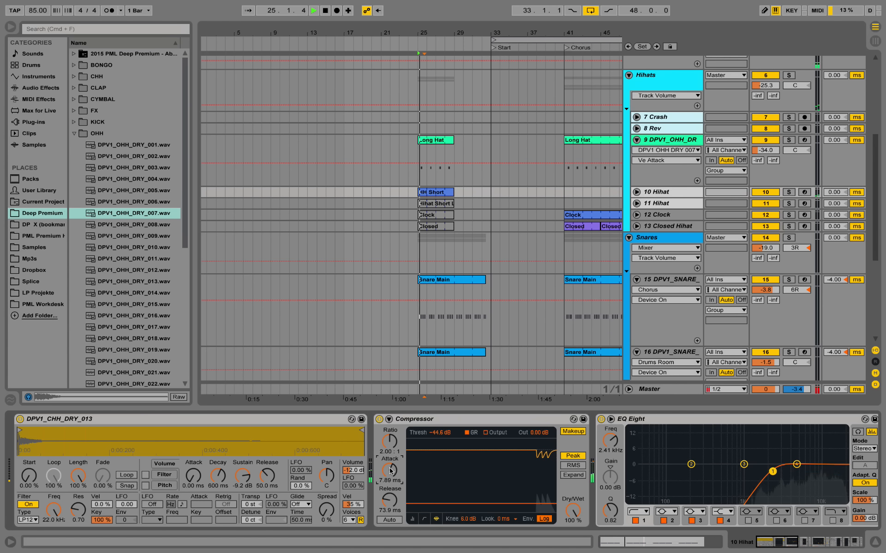
left_click_drag(390, 469, 390, 508)
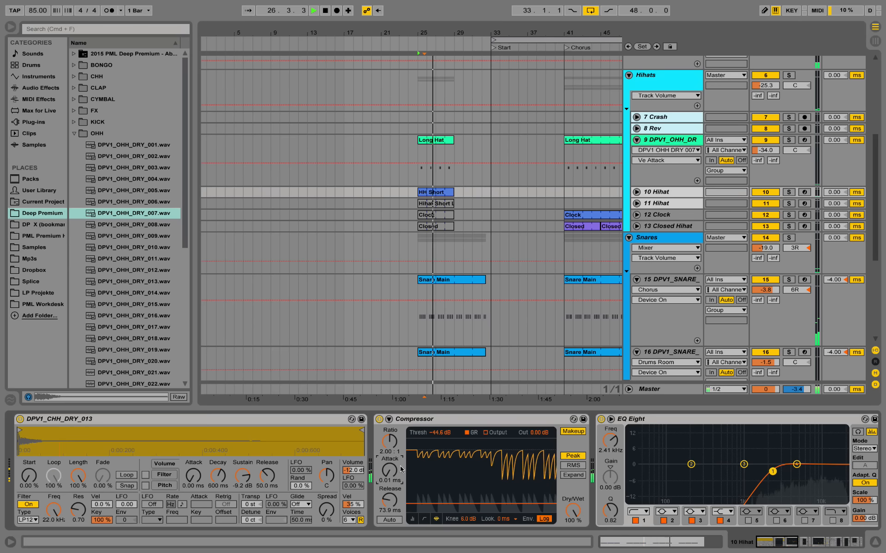
key("space")
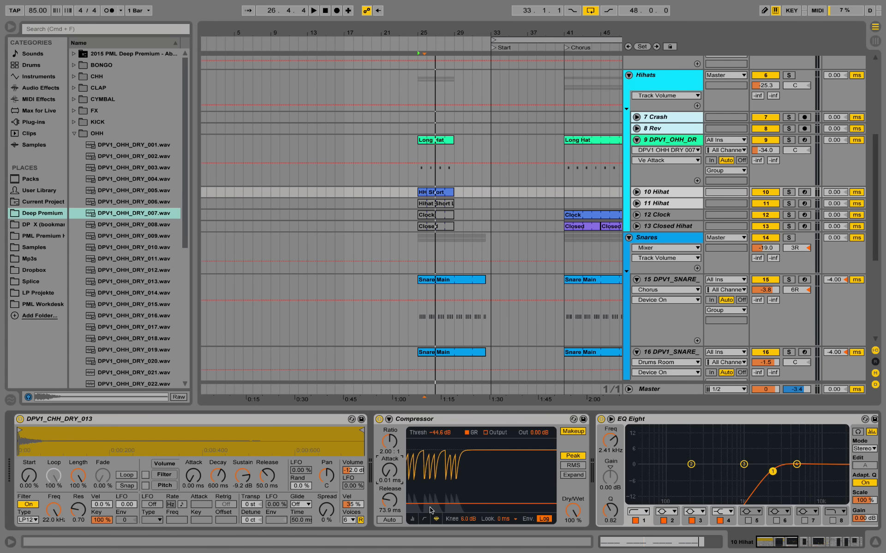
Collapse track 10's first EQ Eight and compare playback with the Chorus bypassed and switched back on
double_click(650, 420)
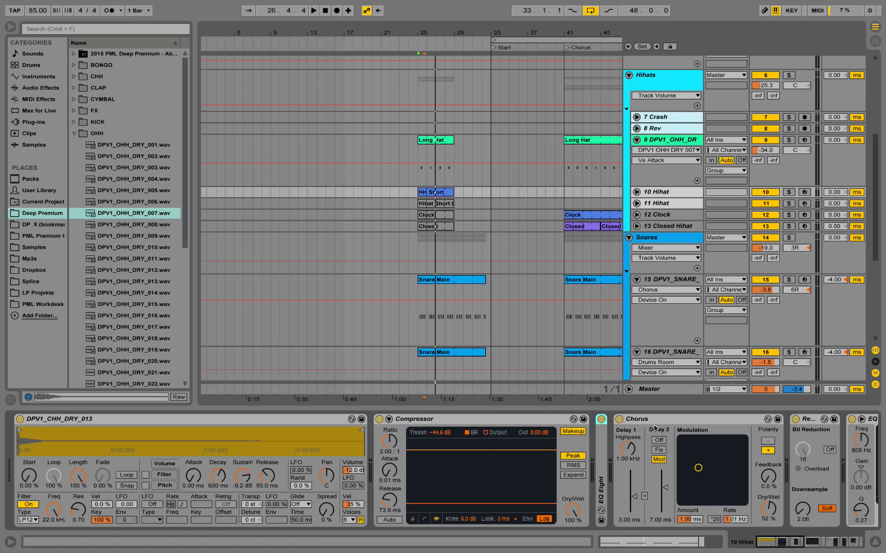
left_click(619, 421)
key("space")
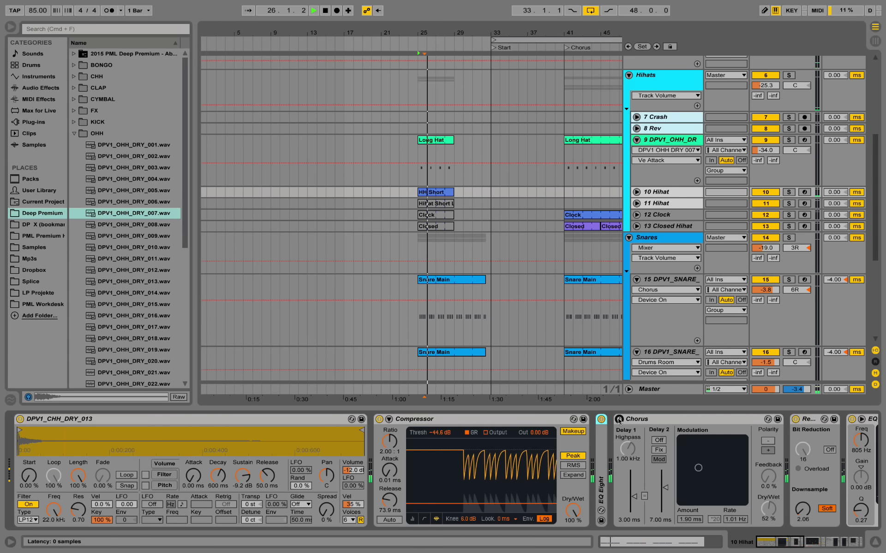
left_click(618, 421)
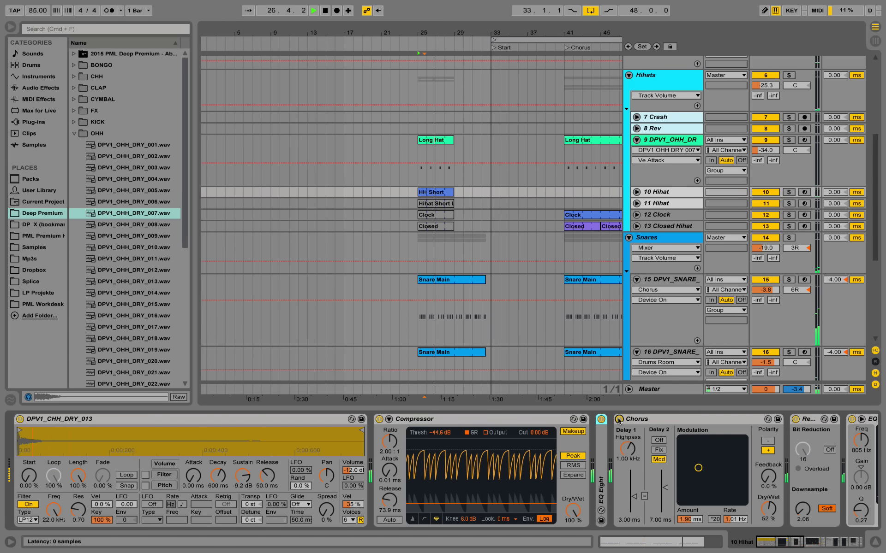
Bring the Redux device into view and compare the full drums with Redux bypassed and active
left_click(801, 543)
left_click(802, 543)
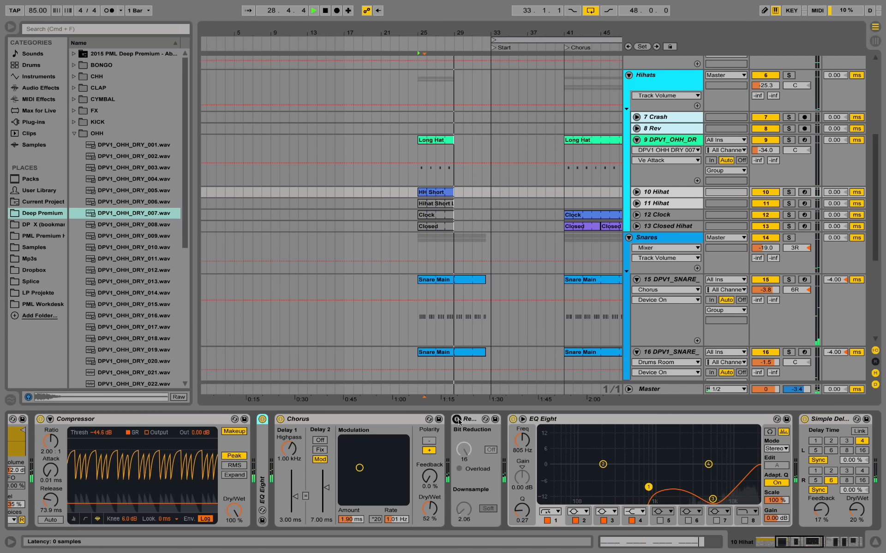
key("space")
key("space")
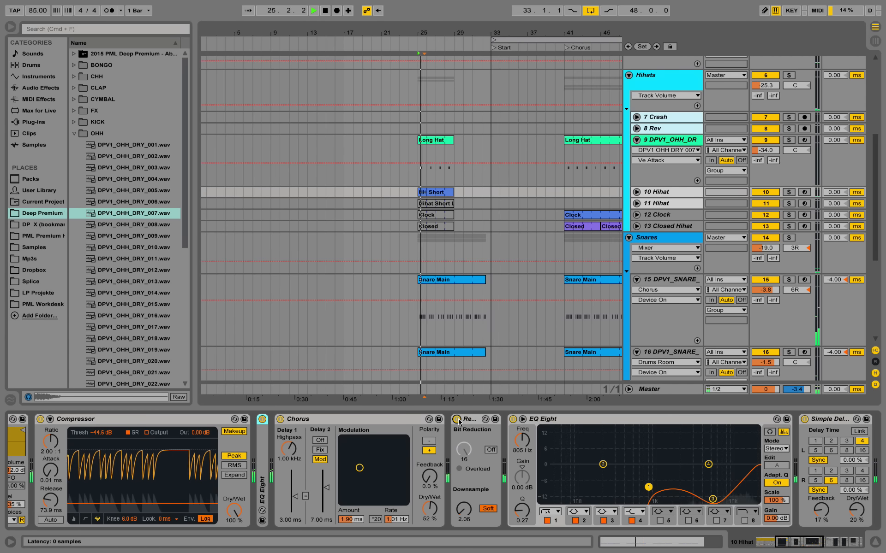
key("space")
Solo track 10 and compare the short hat from bar 25 with Redux bypassed and switched back on
left_click(788, 192)
key("space")
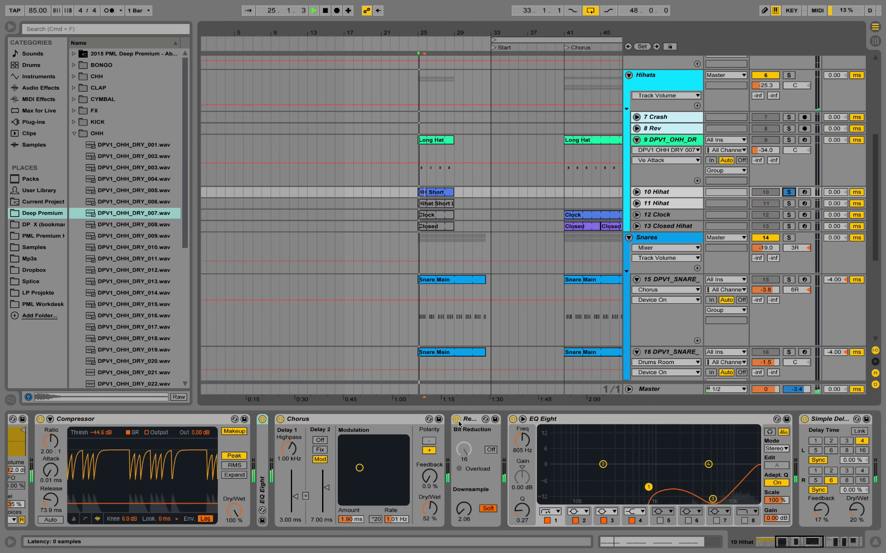
left_click(457, 419)
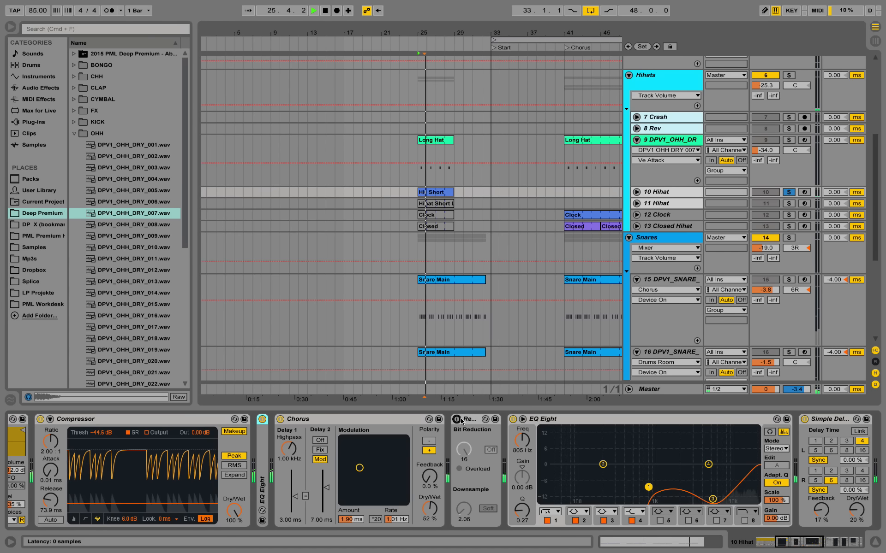
left_click(457, 420)
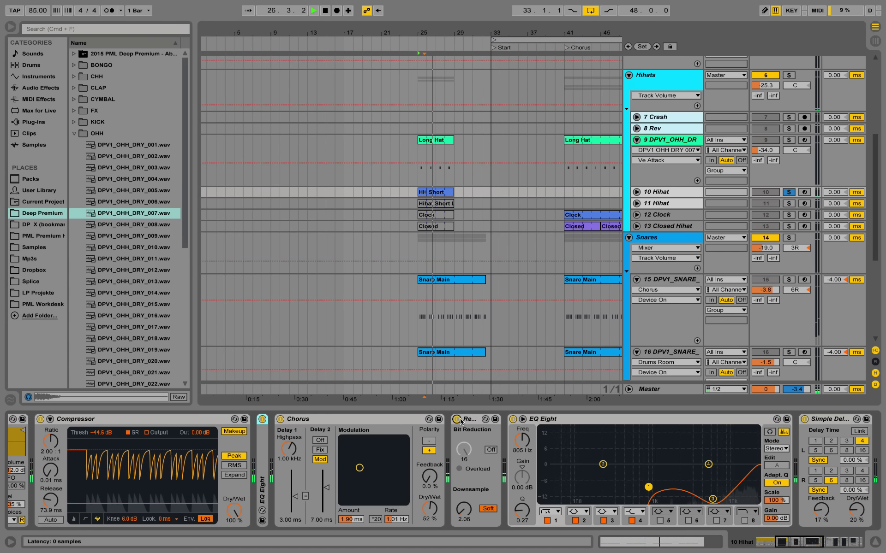
key("space")
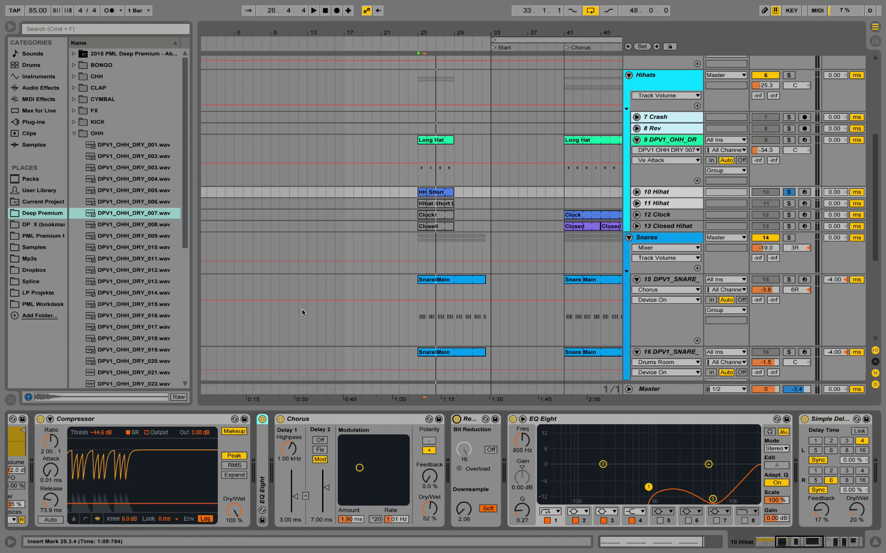
Locate Redux among the browser's Audio Effects, collapsing the Glue Compressor presets on the way
left_click(28, 88)
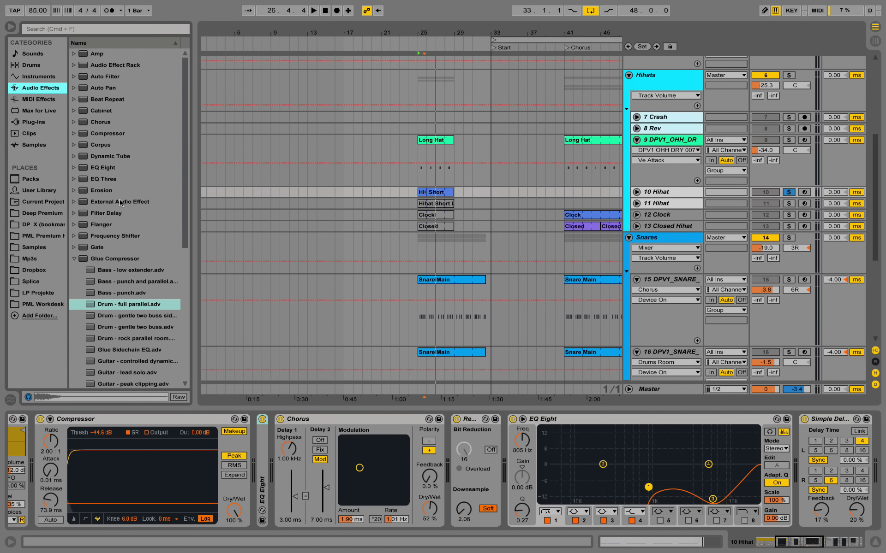
scroll(111, 206, "down", 3)
left_click(78, 203)
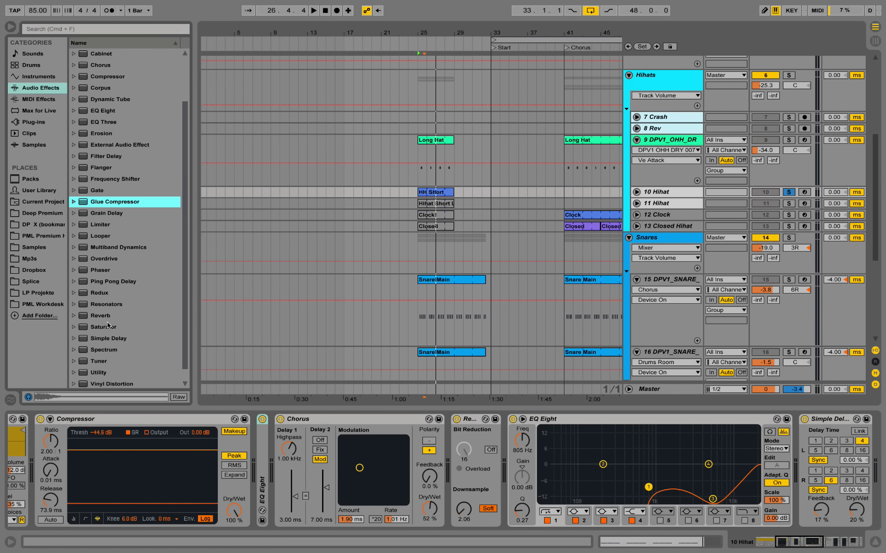
scroll(109, 326, "down", 1)
left_click(105, 284)
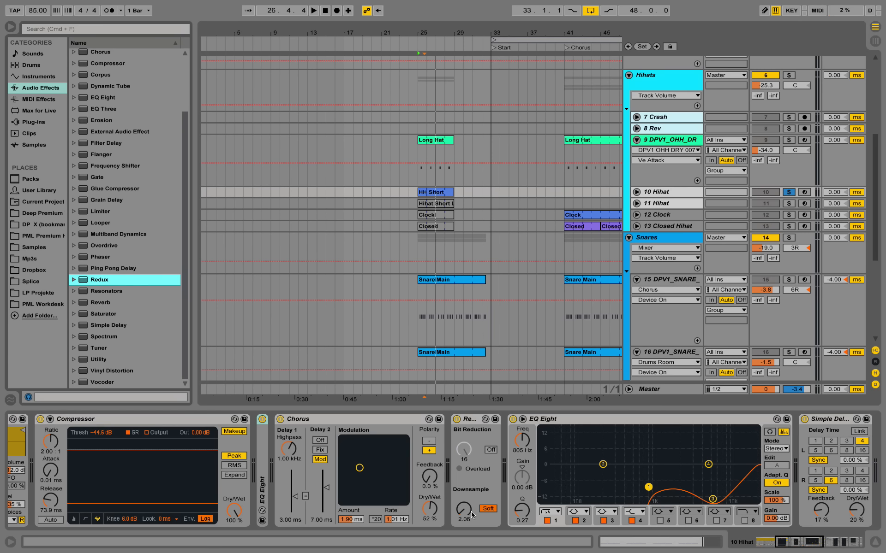
Play the soloed short hat from bar 25 and bypass Redux during playback
key("space")
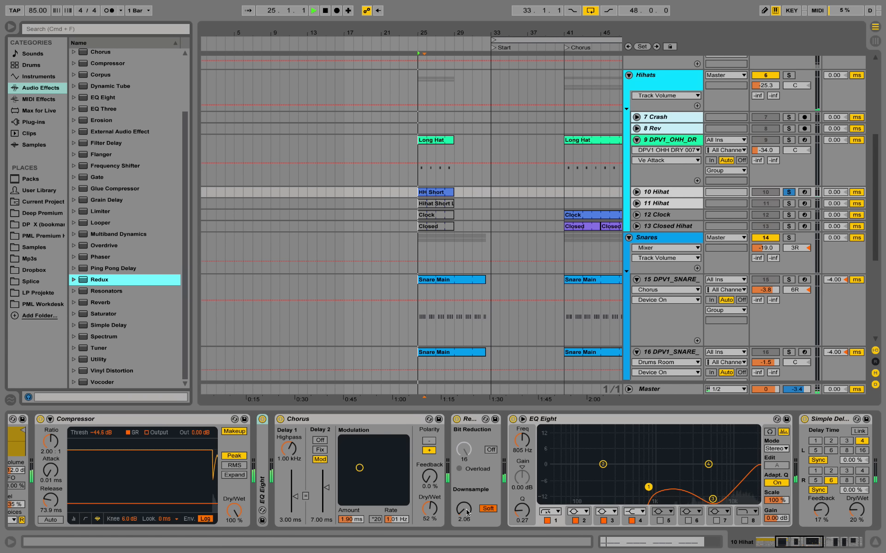
left_click(456, 419)
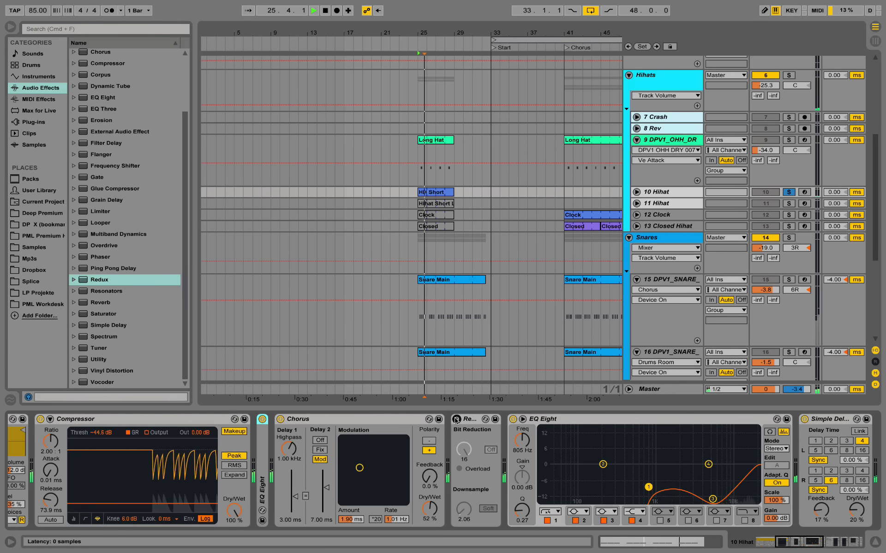
key("space")
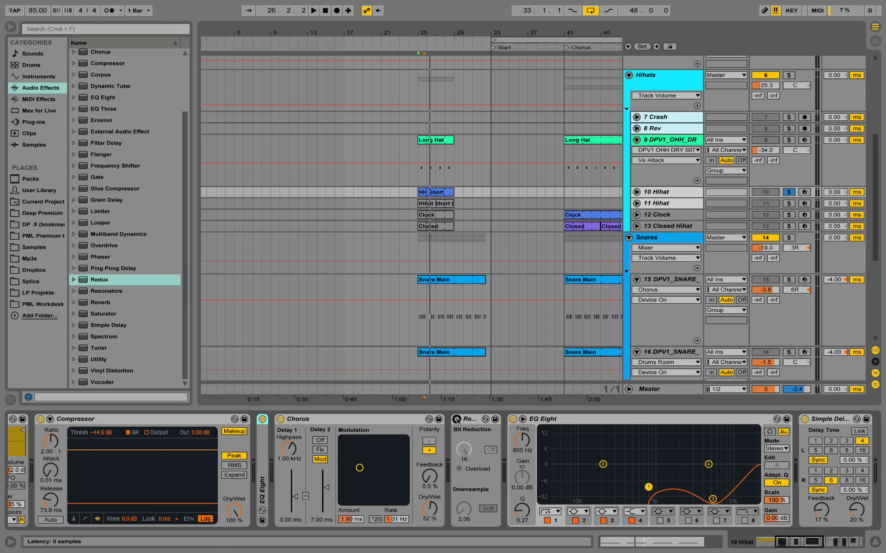
Play the soloed short hat from bar 25 with Redux active, and compare the EQ Eight following it bypassed and switched on
key("space")
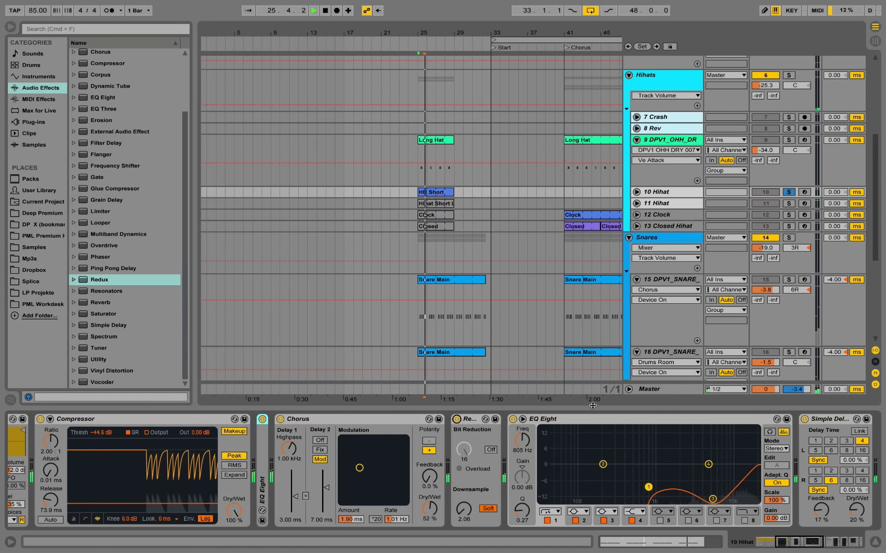
key("space")
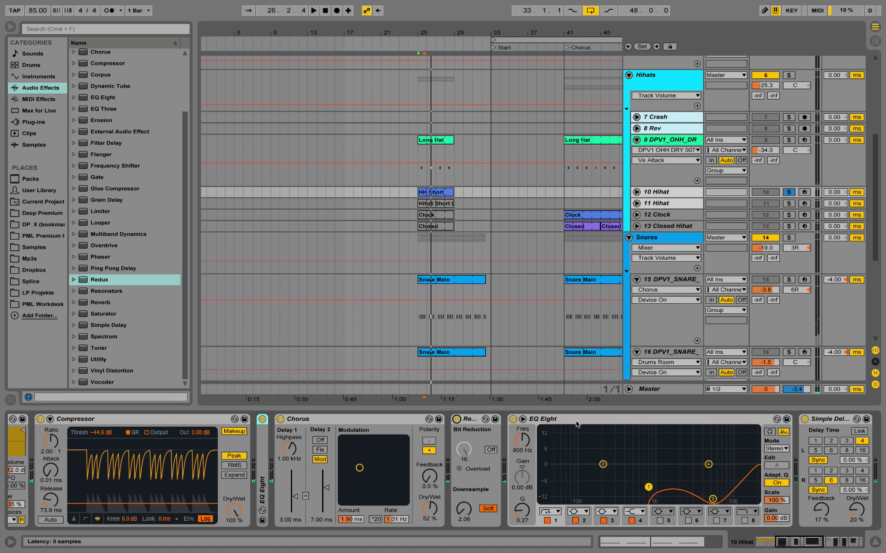
left_click(513, 420)
key("space")
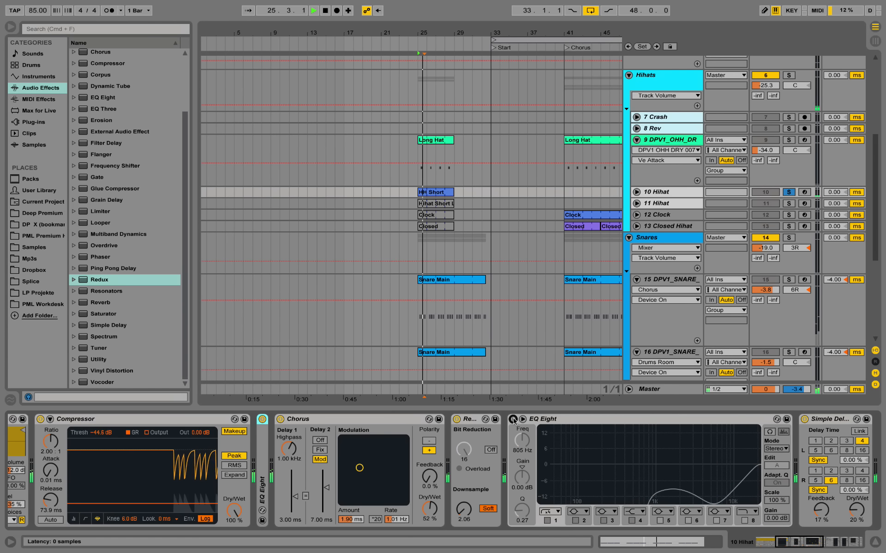
left_click(513, 420)
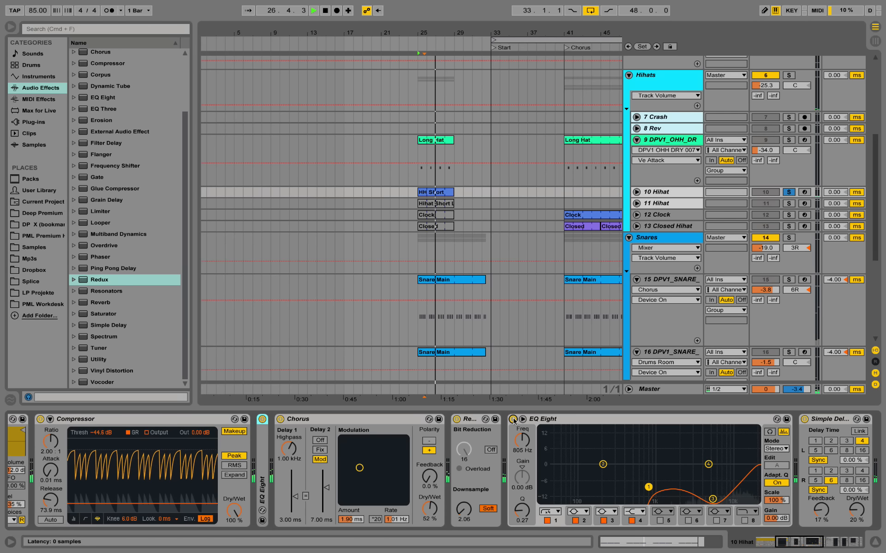
key("space")
Review the rest of track 10's device chain from Simple Delay to Utility, and unsolo the track to play all drums
left_click_drag(809, 549, 814, 542)
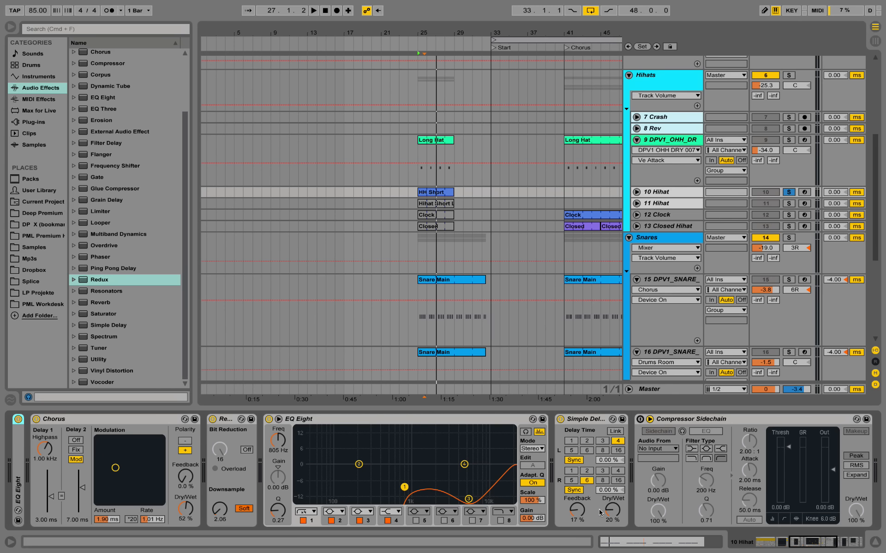
left_click_drag(811, 547, 846, 551)
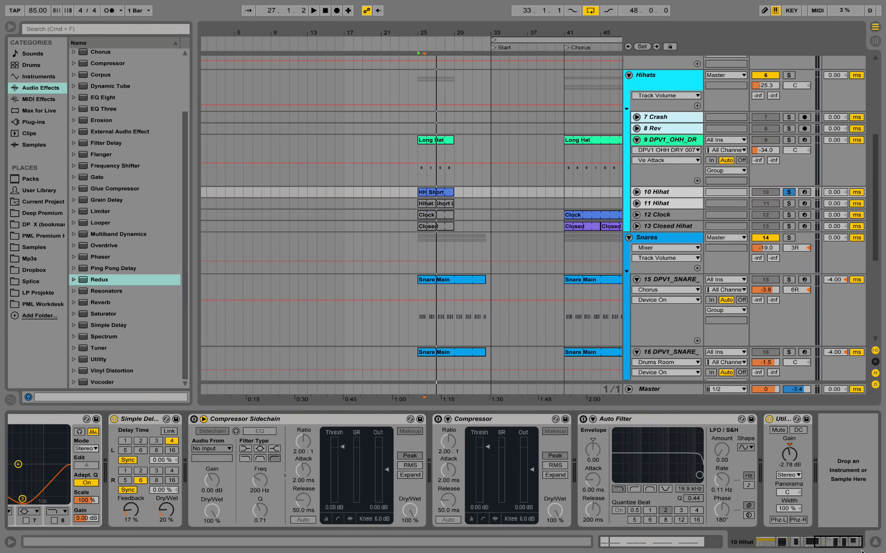
scroll(816, 440, "left", 3)
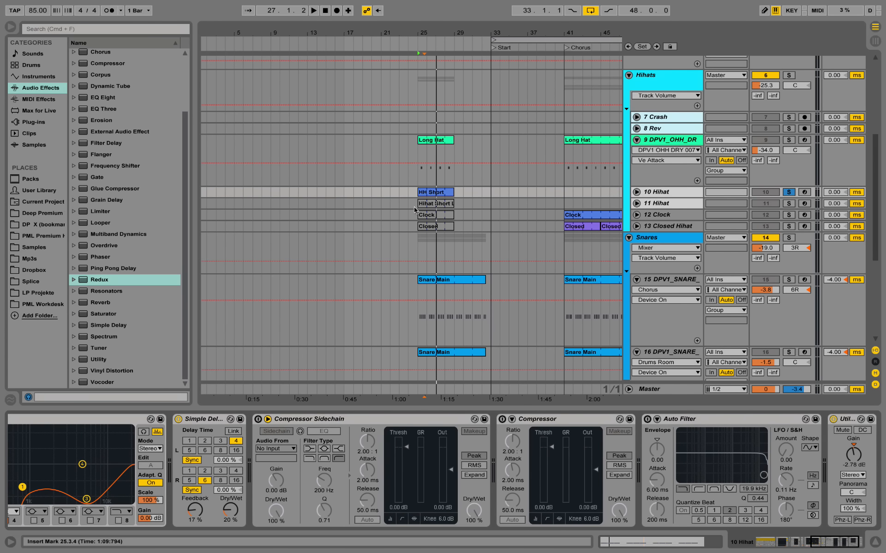
left_click(792, 193)
key("space")
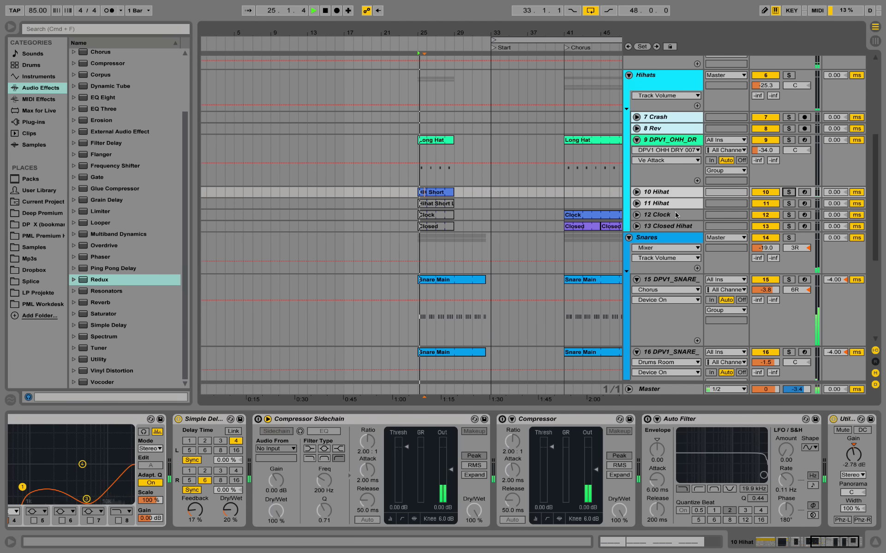
Activate the Hihat Short Long clip on track 11 and play it soloed from bar 25
left_click(447, 206)
key("space")
left_click(447, 206)
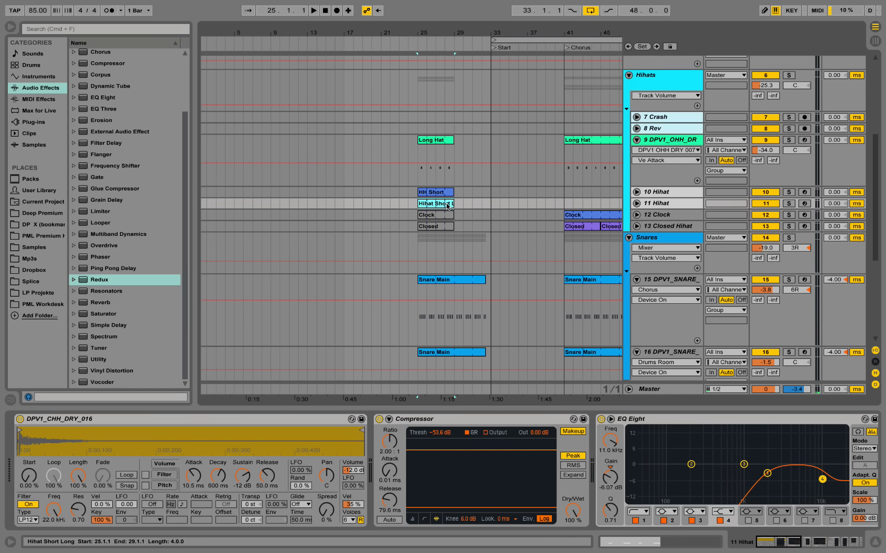
left_click(787, 204)
key("space")
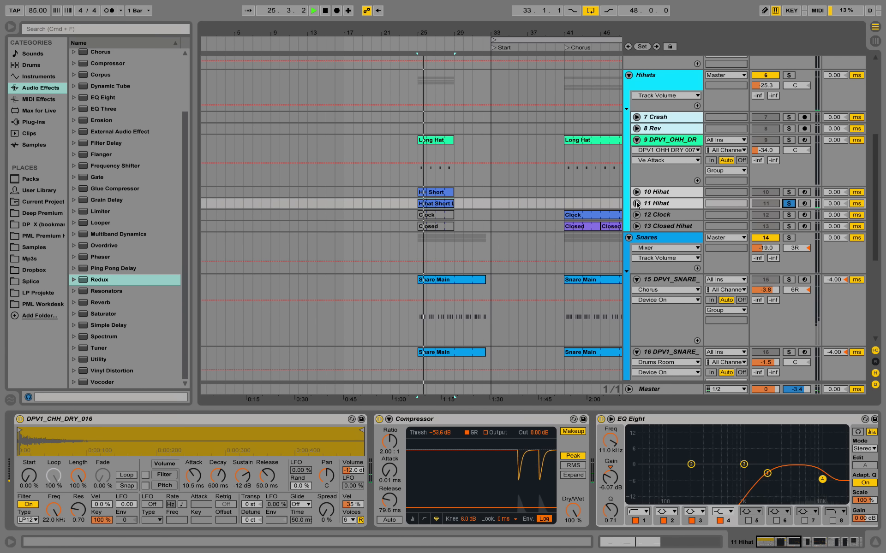
Unfold track 11 and examine the Hihat Short Long clip's C3 note pattern while playing it soloed
left_click(636, 203)
double_click(421, 206)
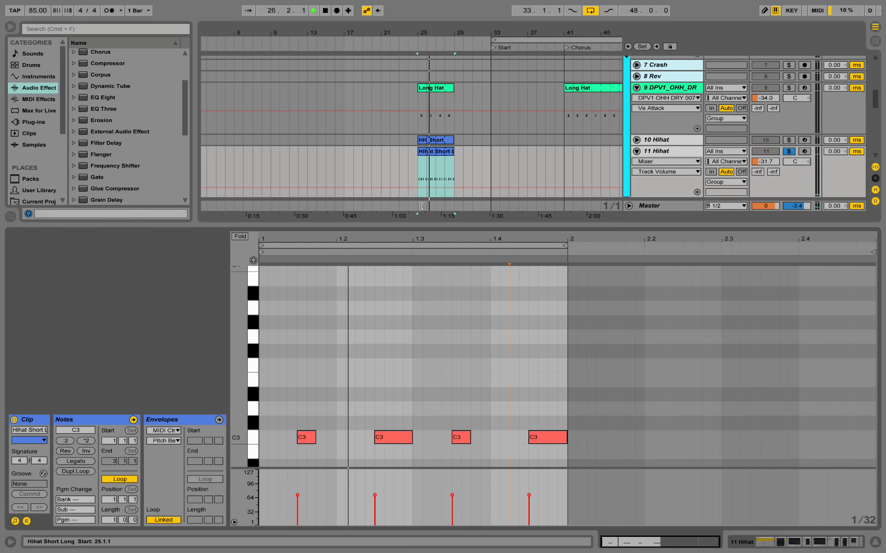
left_click(447, 387)
scroll(395, 398, "down", 5)
key("space")
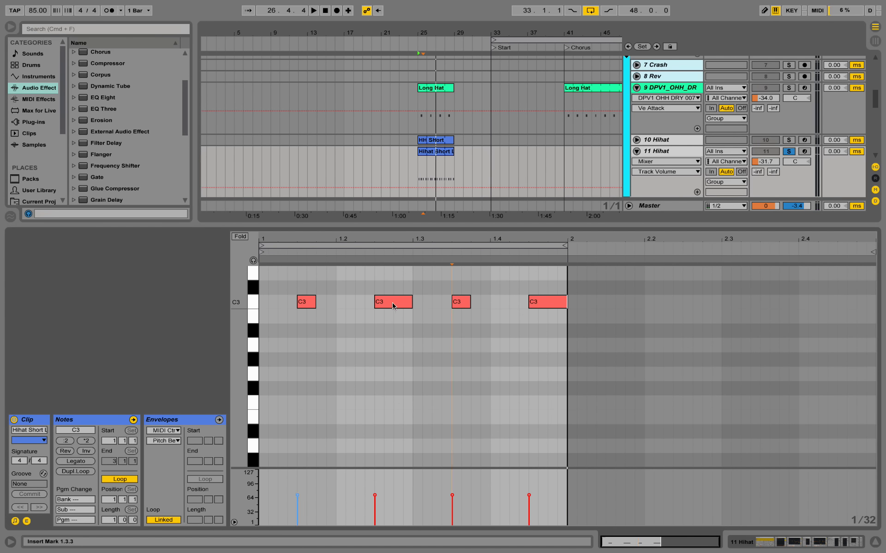
key("space")
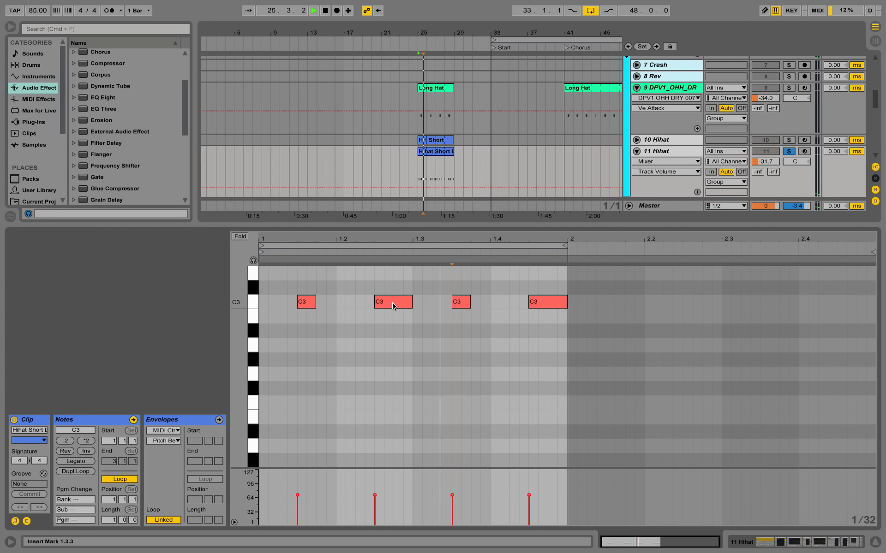
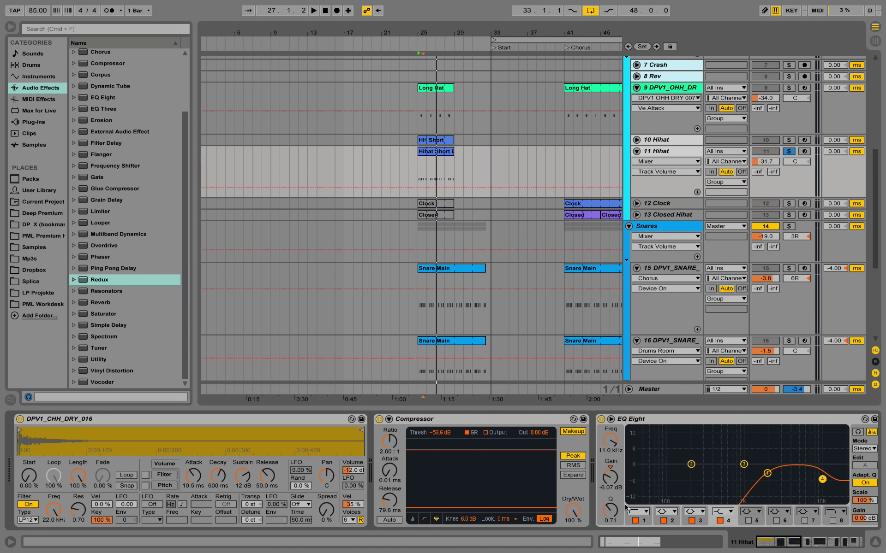
Examine the Chorus and second EQ Eight on track 11 while playing the soloed hat from bar 25
left_click_drag(758, 546, 793, 545)
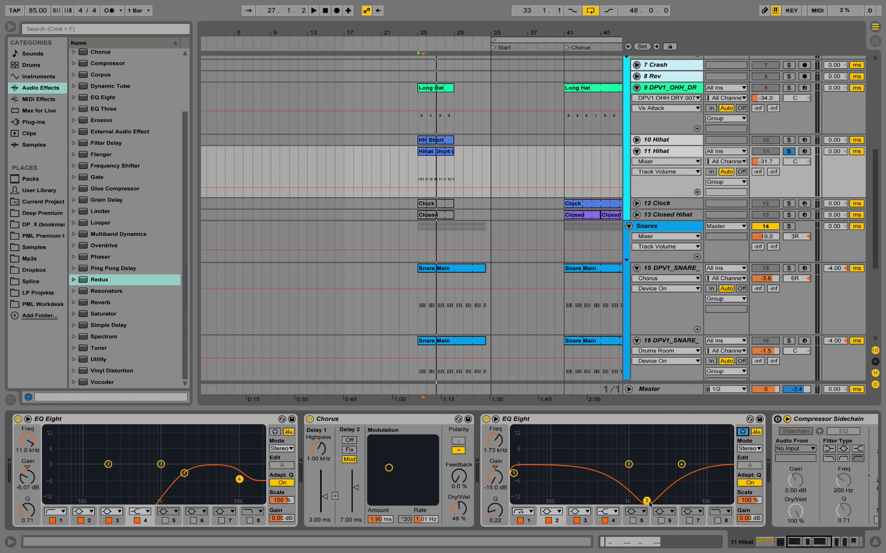
key("space")
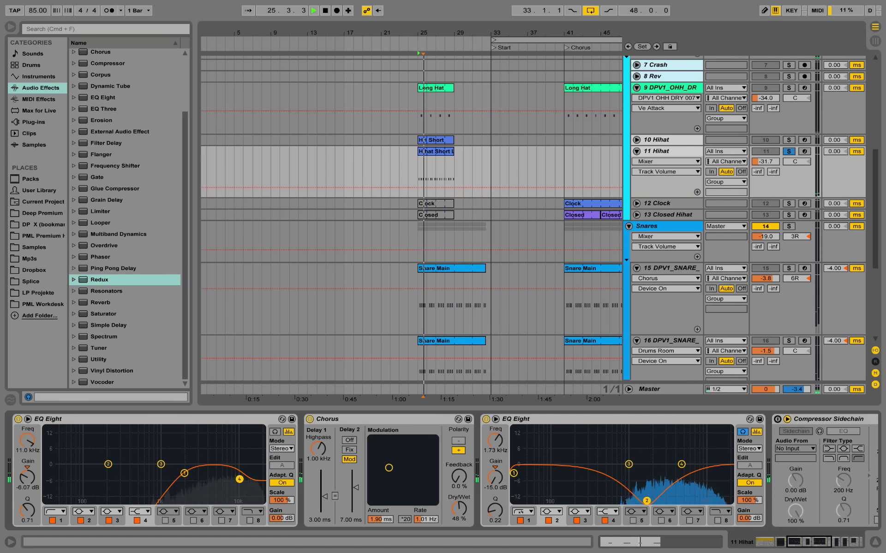
key("space")
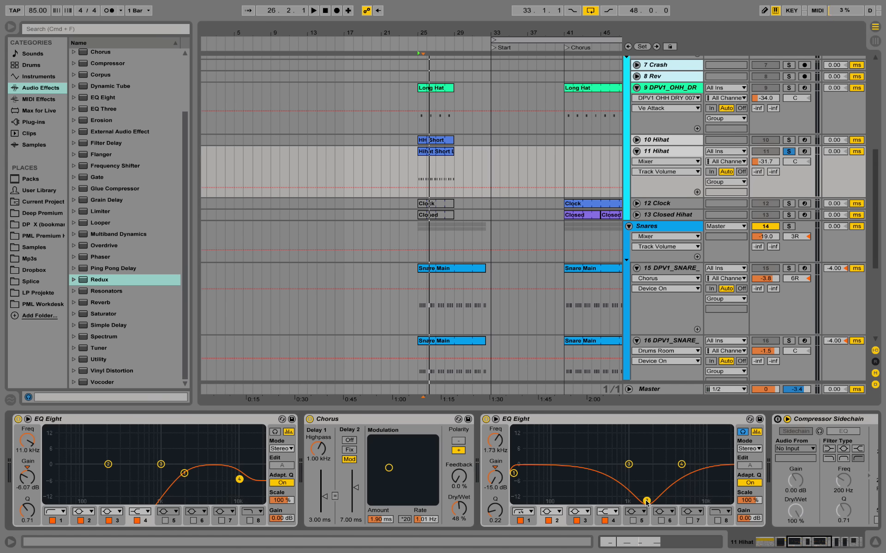
key("space")
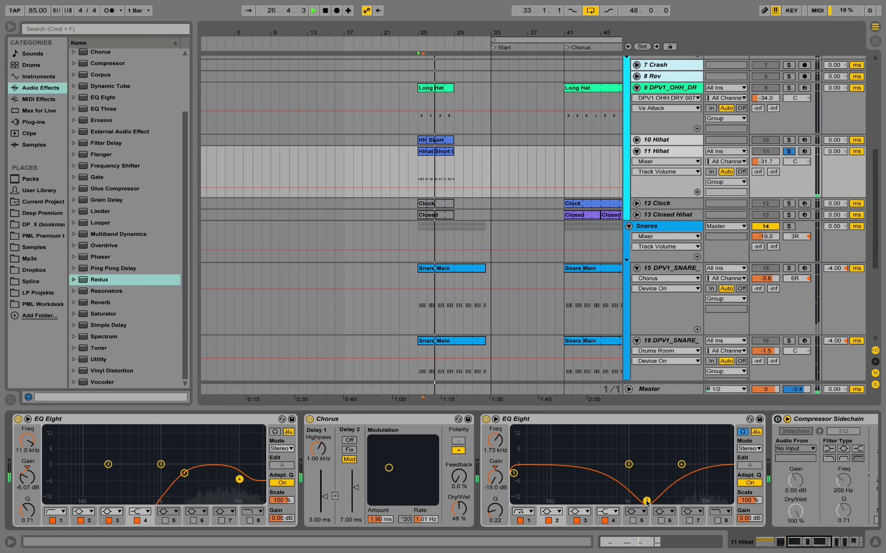
mouse_move(775, 540)
left_mouse_down()
mouse_move(835, 542)
mouse_move(764, 542)
left_mouse_up()
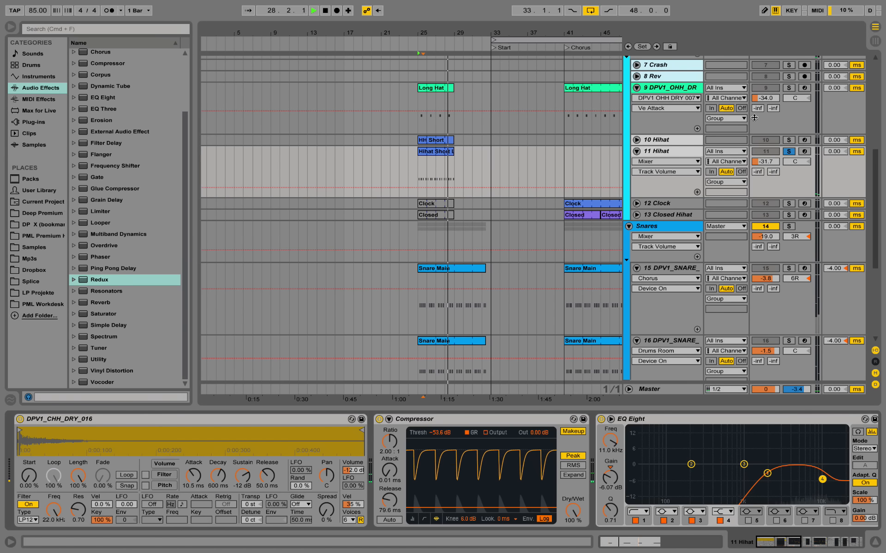
Unsolo track 11 and play all drums from bar 25, with the arrangement zoomed in on bars 25 to 28
key("space")
left_click(788, 152)
key("space")
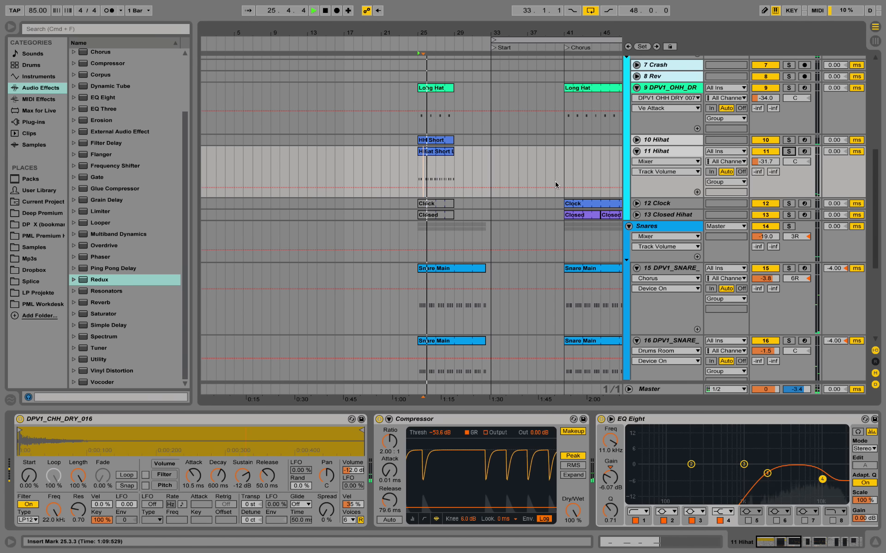
left_click_drag(428, 33, 428, 81)
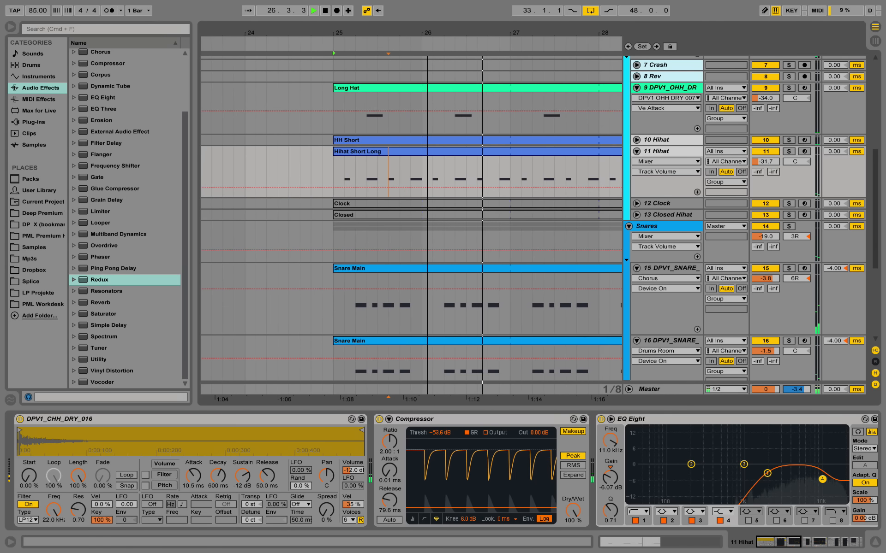
key("space")
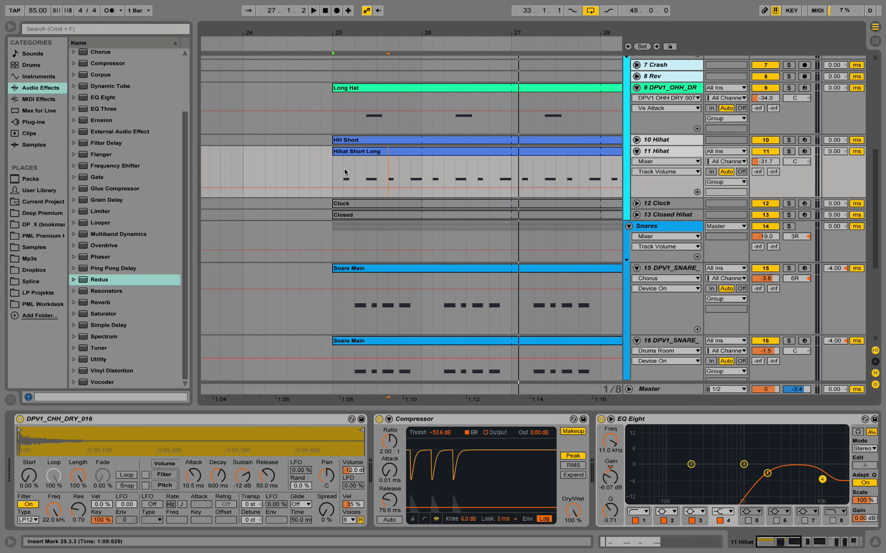
Mark the note at 25.2.3 on track 11 and its Long Hat counterpart on track 9, and play the drums from bar 25
left_click_drag(368, 168, 376, 168)
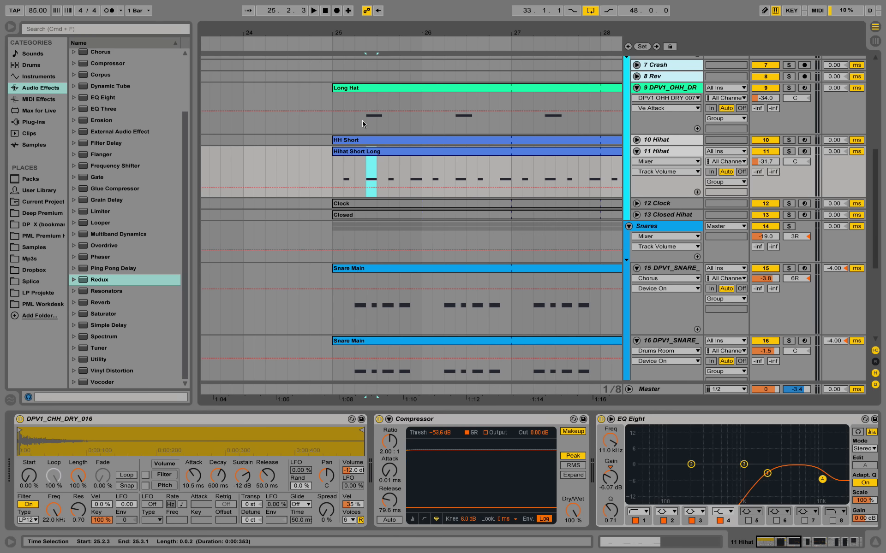
left_click_drag(364, 121, 390, 123)
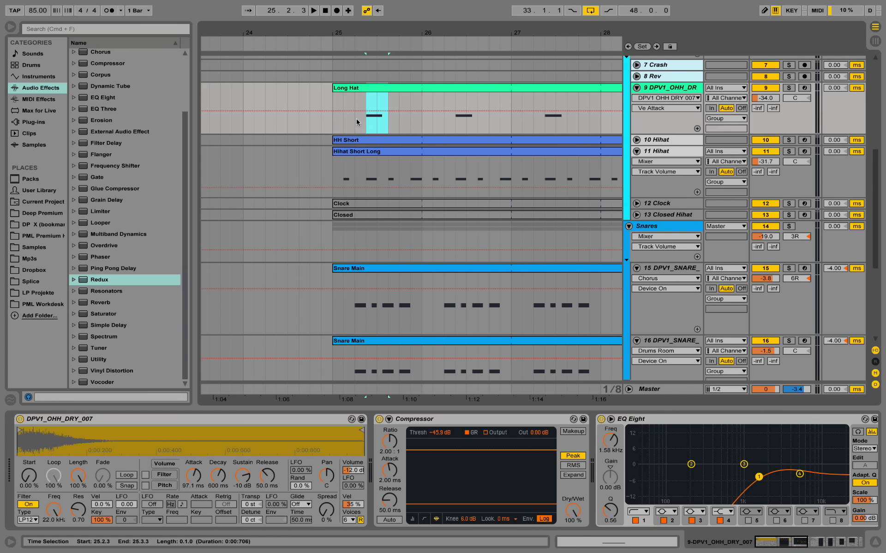
left_click(332, 124)
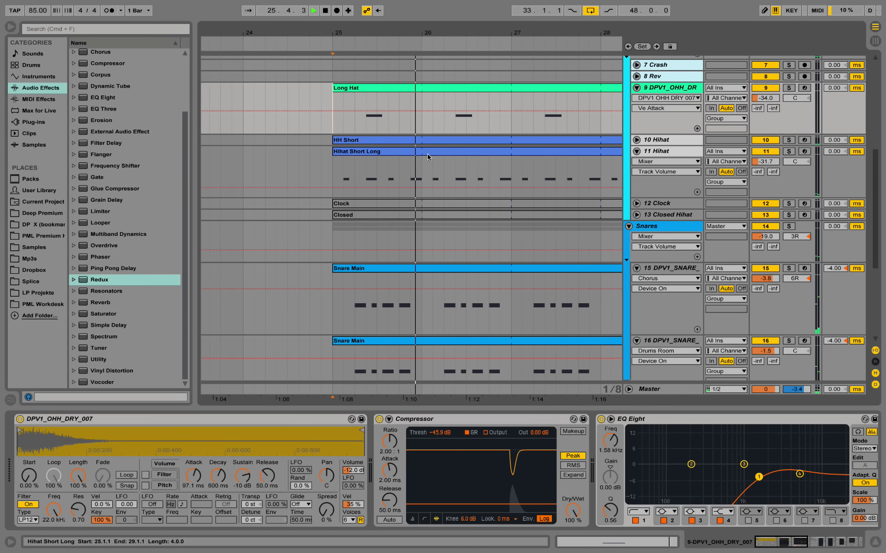
key("space")
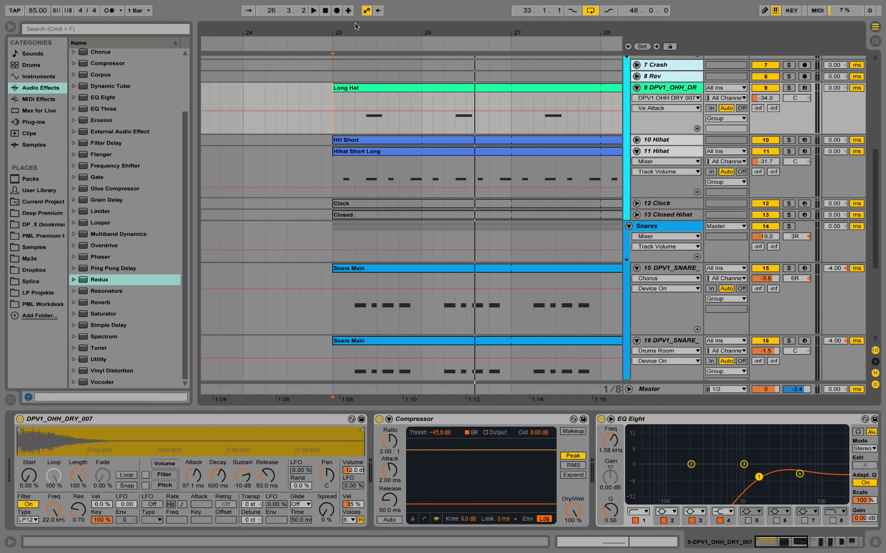
Compare the short and long notes of Hihat Short Long in bar 25 with the Long Hat note by marking each one
left_click_drag(350, 32, 339, 110)
left_click_drag(339, 167, 346, 170)
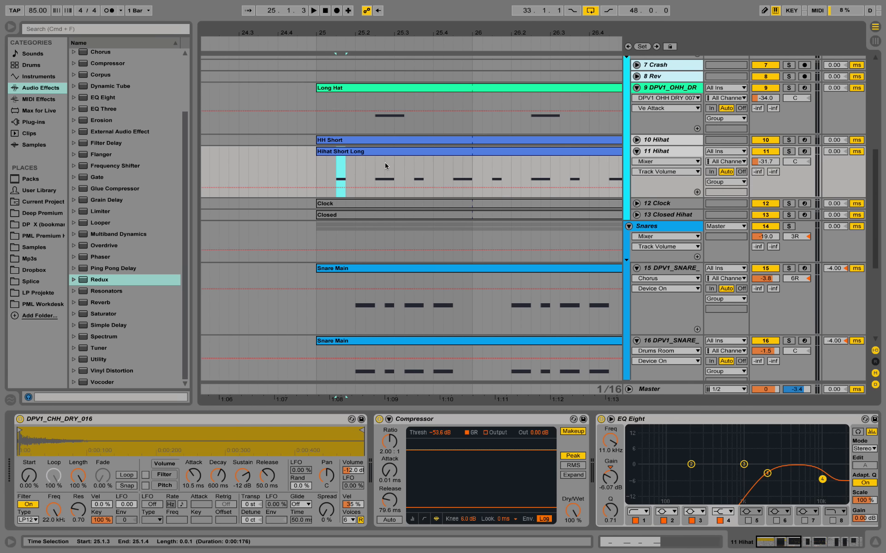
left_click_drag(376, 164, 393, 152)
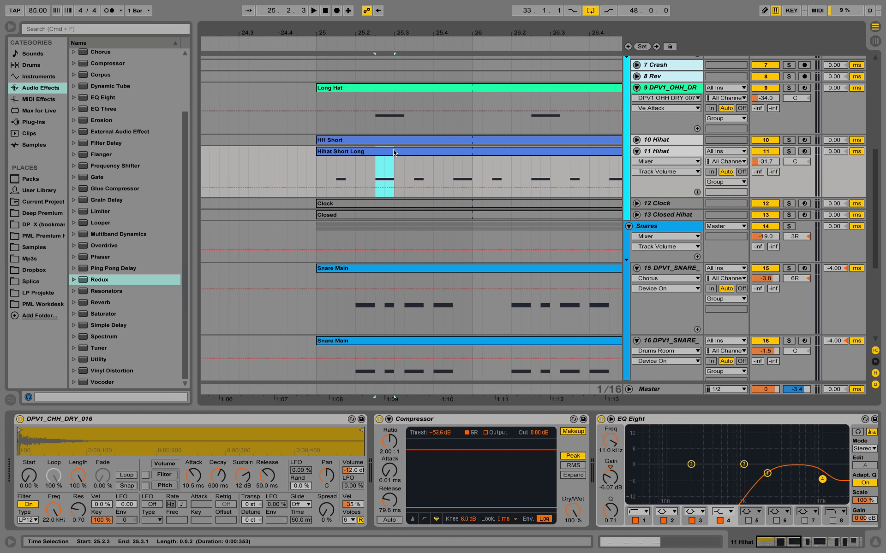
left_click(379, 124)
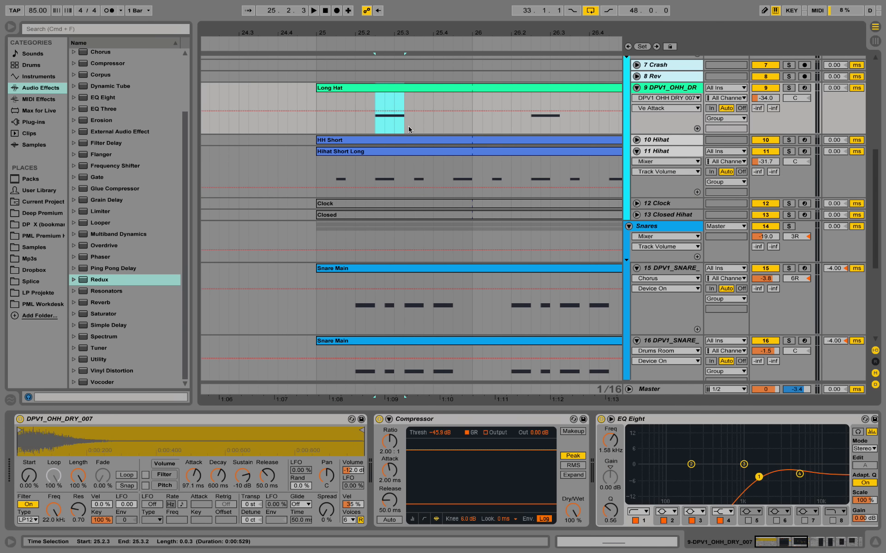
left_click_drag(420, 165, 472, 170)
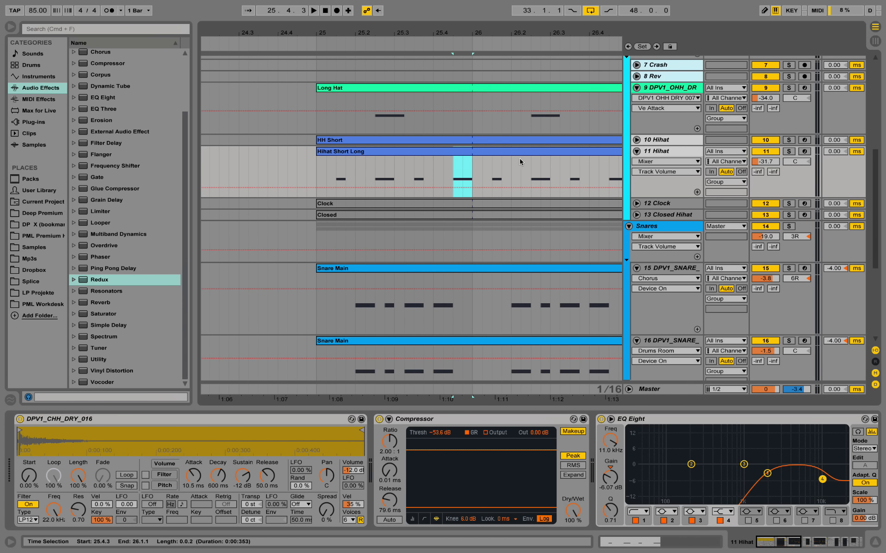
Play the full drums from 25.1.1 to hear how the long hat and hi-hat patterns combine
left_click(319, 117)
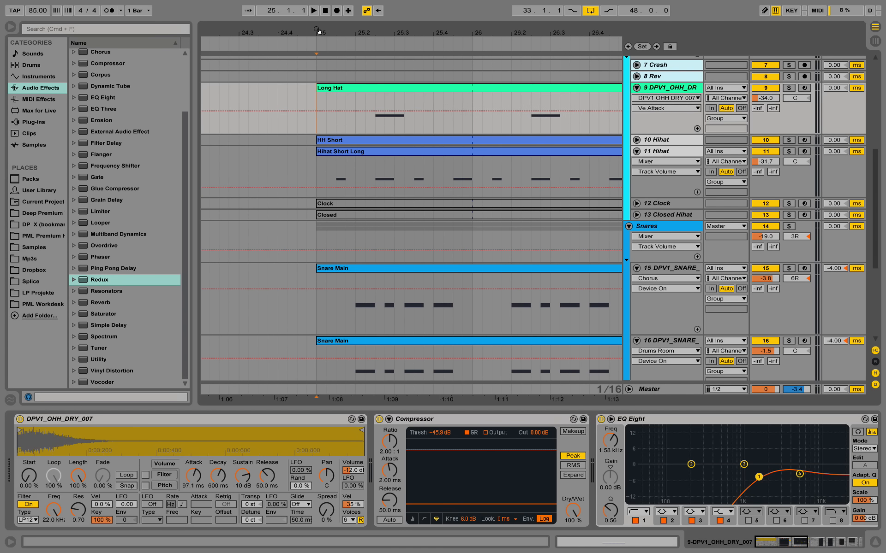
left_click_drag(317, 32, 261, 32)
key("space")
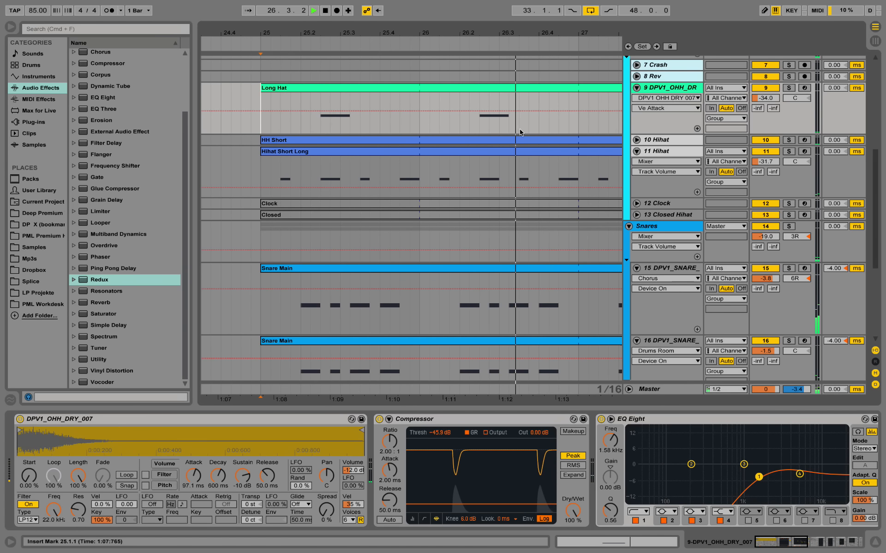
key("space")
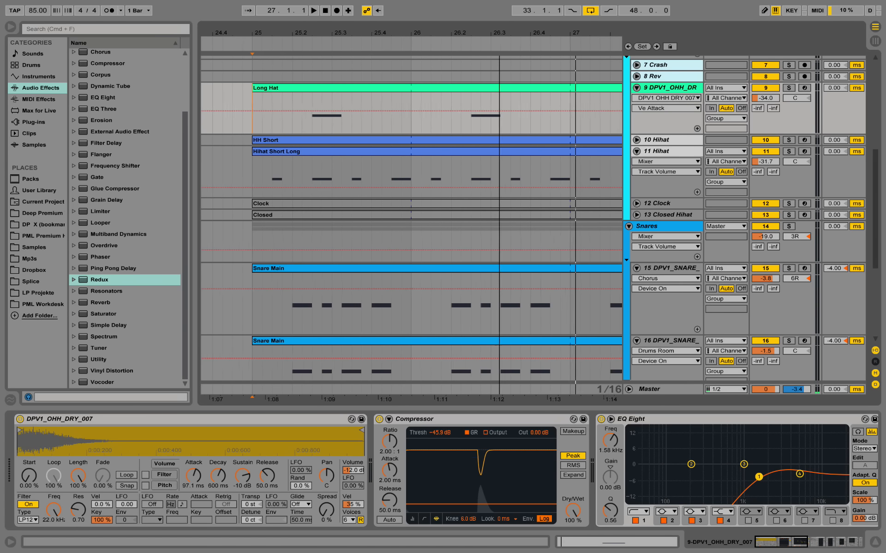
Zoom the arrangement out to bars 24 to 28 and select the Clock clip on track 12
key("minus")
left_click_drag(485, 31, 465, 31)
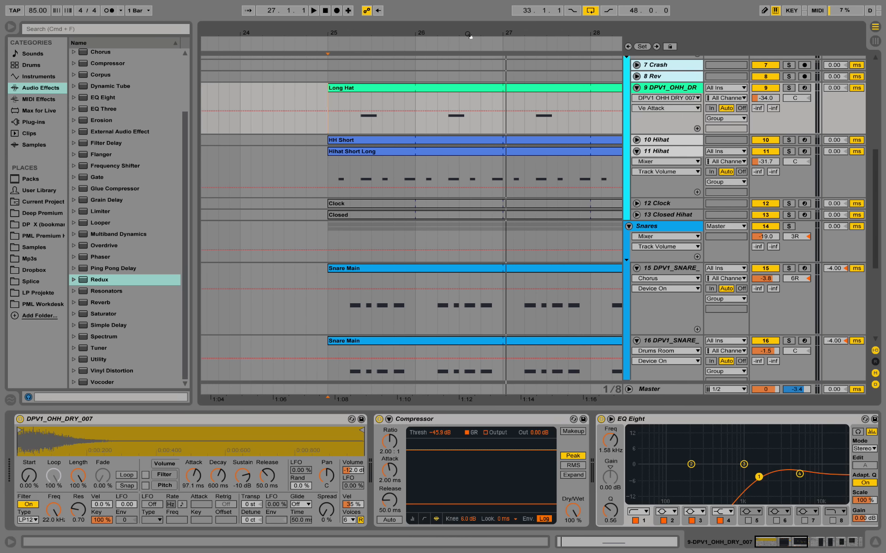
left_click(444, 204)
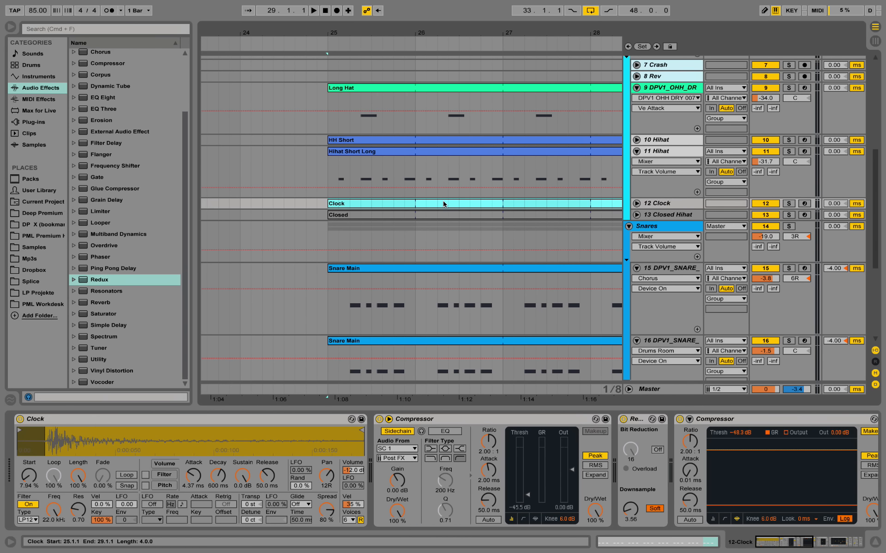
Solo track 12 Clock, open its Clock clip's notes and play the pattern from bar 25
key("space")
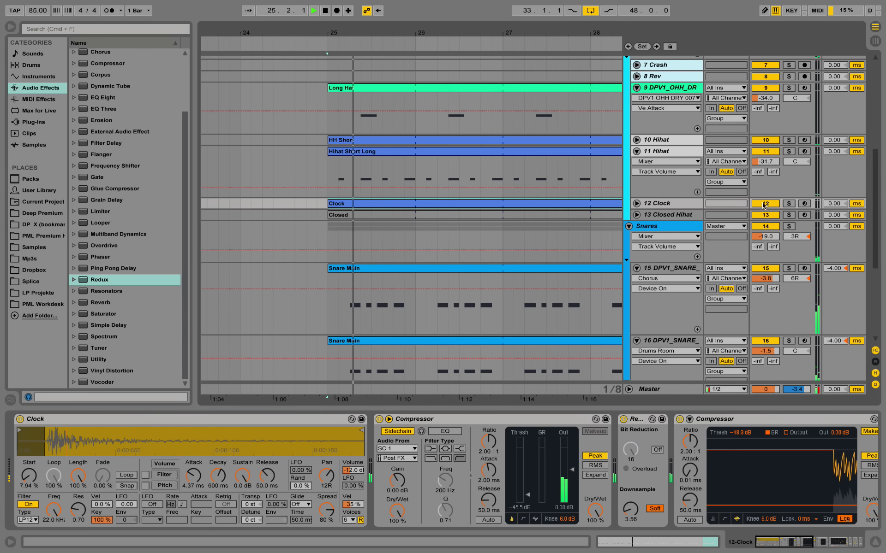
left_click(789, 204)
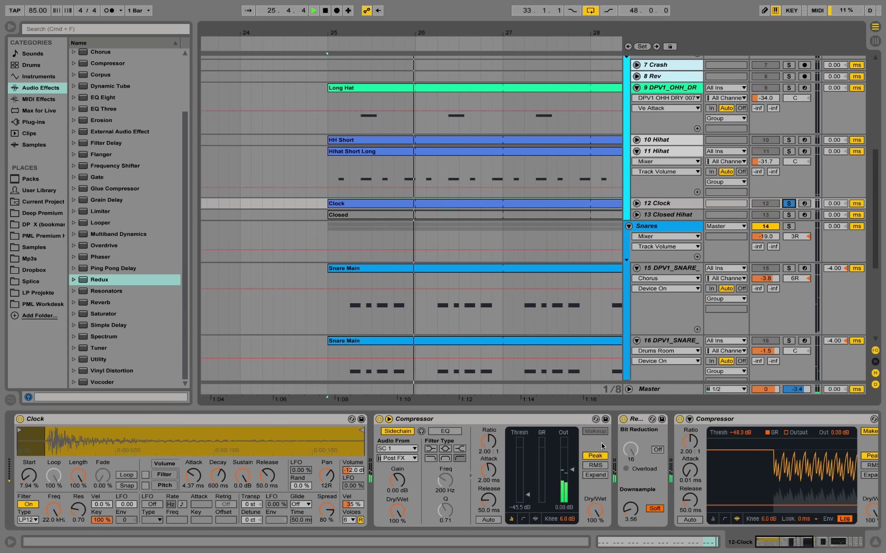
double_click(429, 203)
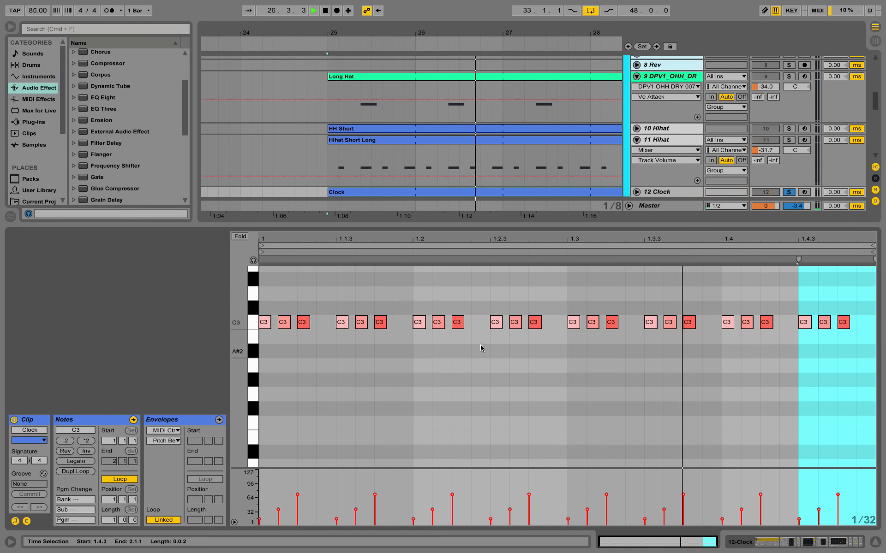
key("space")
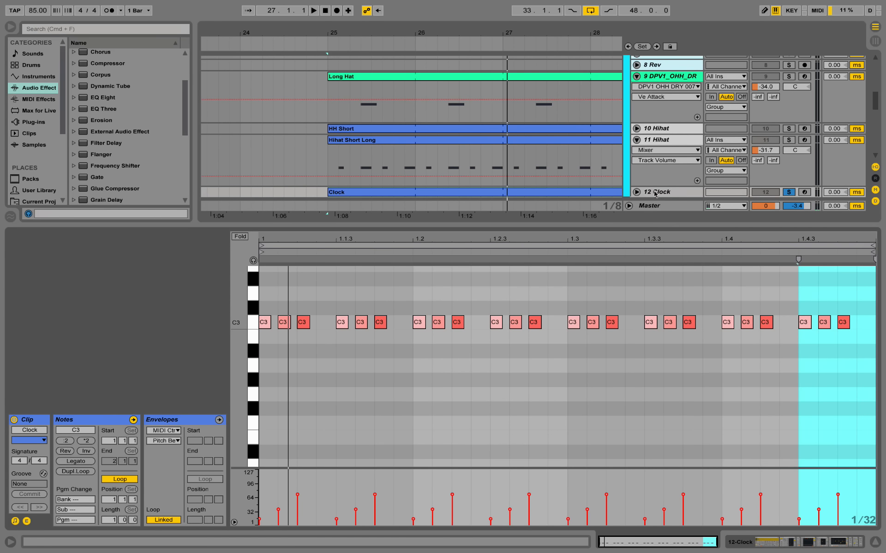
key("space")
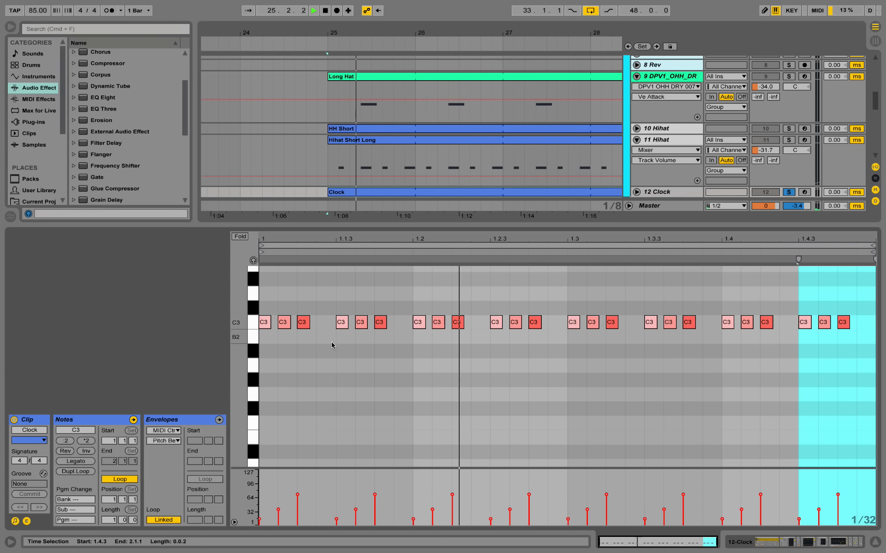
Unfold the Clock track, try its volume at -19.7 dB and return it to -41.3 dB
scroll(634, 173, "down", 3)
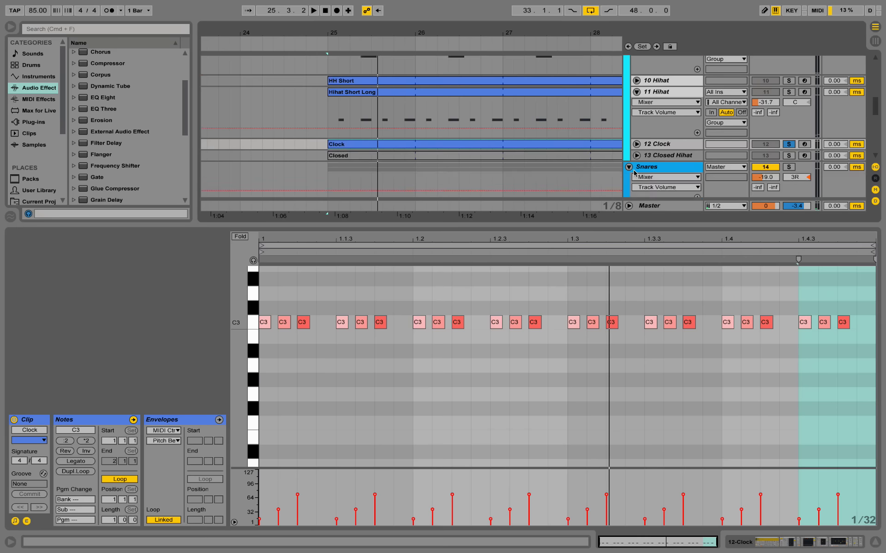
left_click(637, 144)
left_click_drag(761, 122, 761, 108)
key("space")
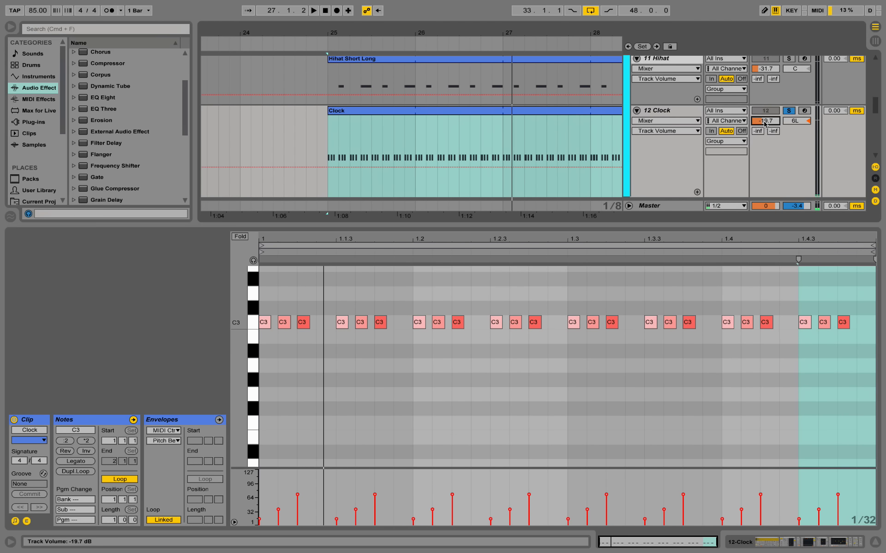
scroll(764, 120, "down", 10)
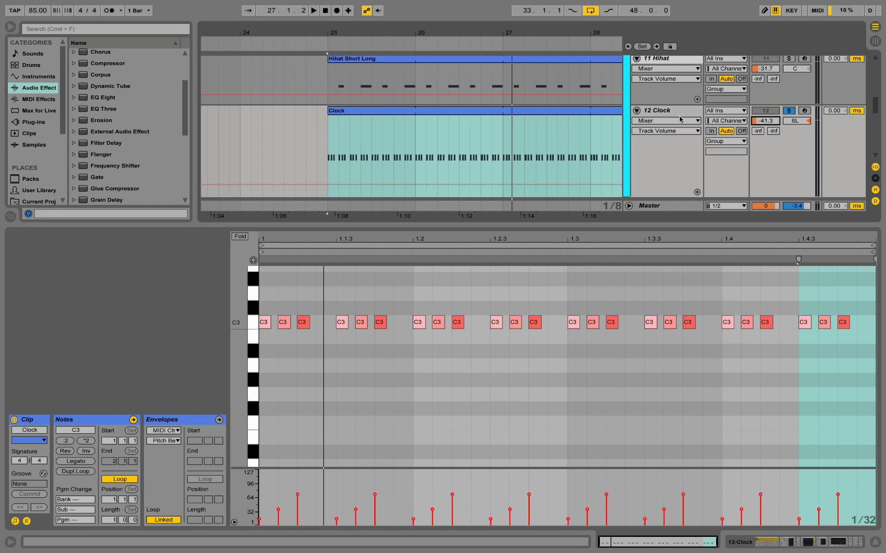
Show the Clock track's device chain and play the soloed clock from bar 25
left_click(874, 546)
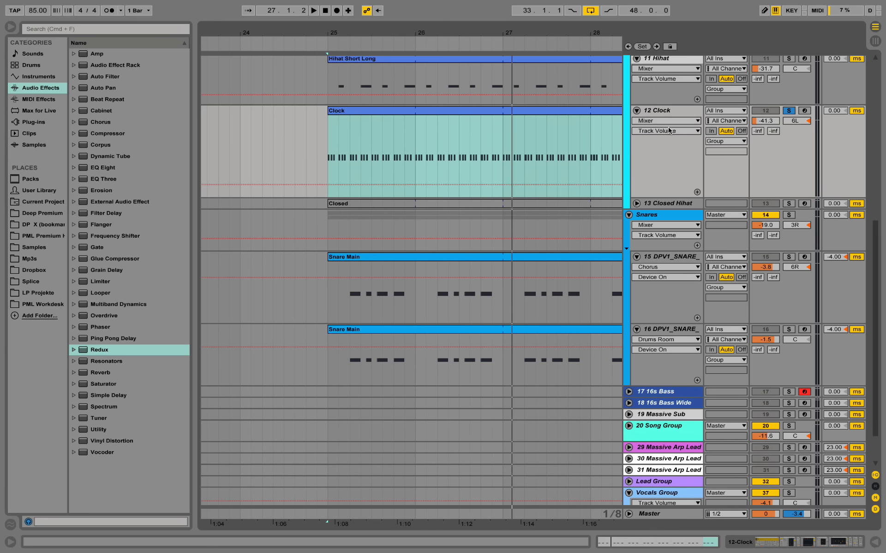
double_click(669, 112)
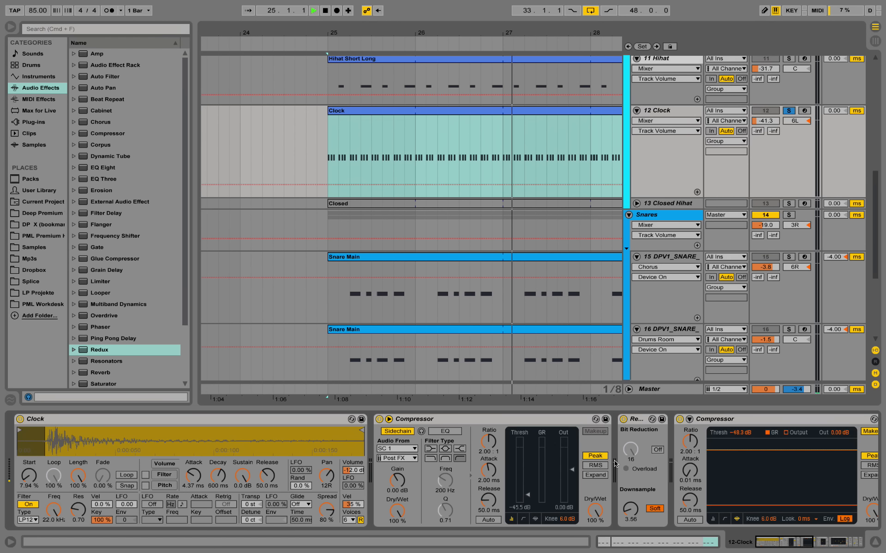
Extend the Sidechain clip on track SC 1 back from the Chorus so that it starts at 25.1.1
scroll(467, 277, "up", 6)
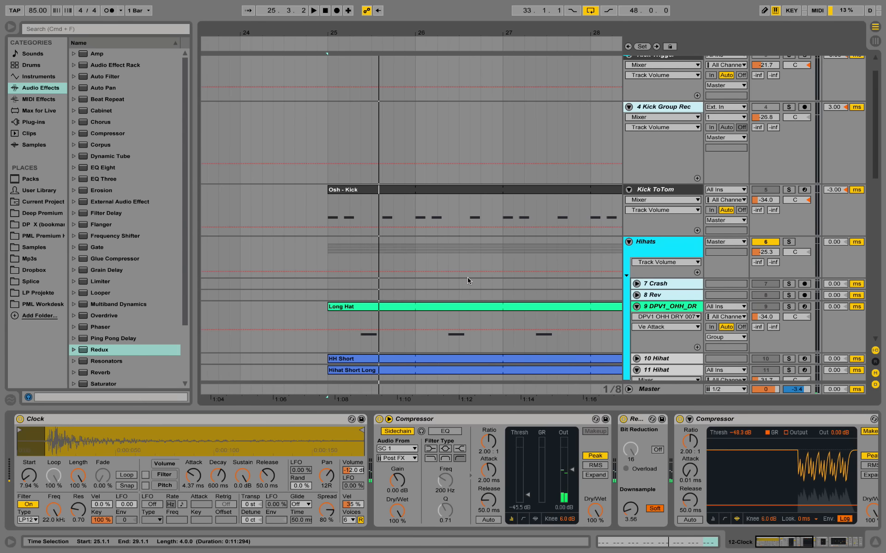
scroll(467, 277, "up", 2)
left_click_drag(477, 34, 477, 9)
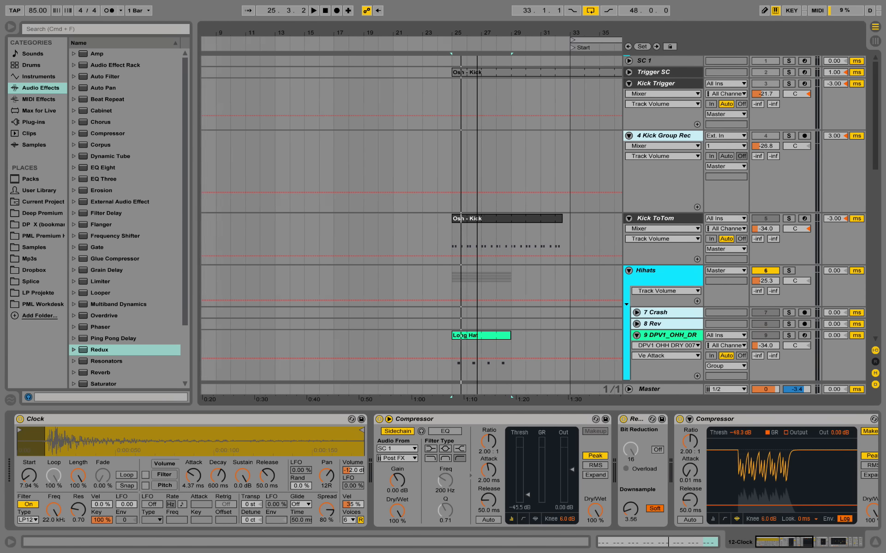
left_click_drag(556, 34, 424, 22)
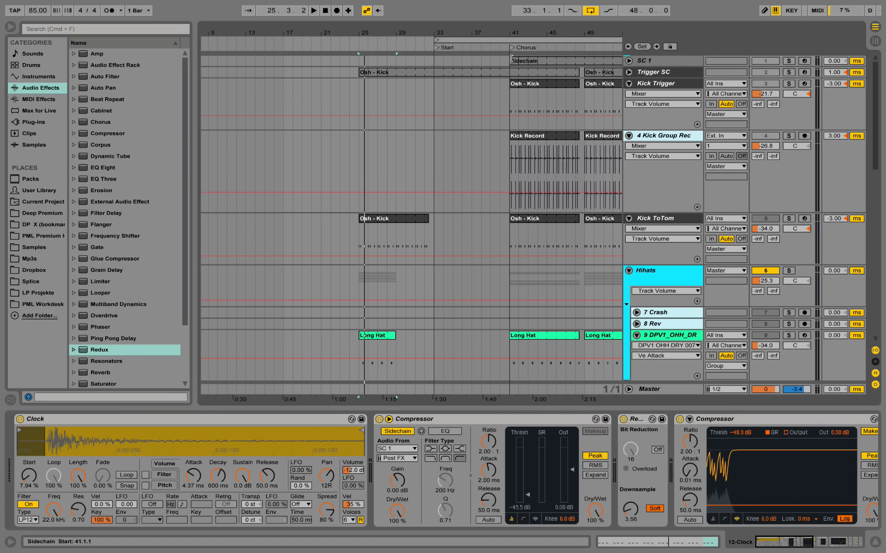
left_click_drag(511, 59, 359, 59)
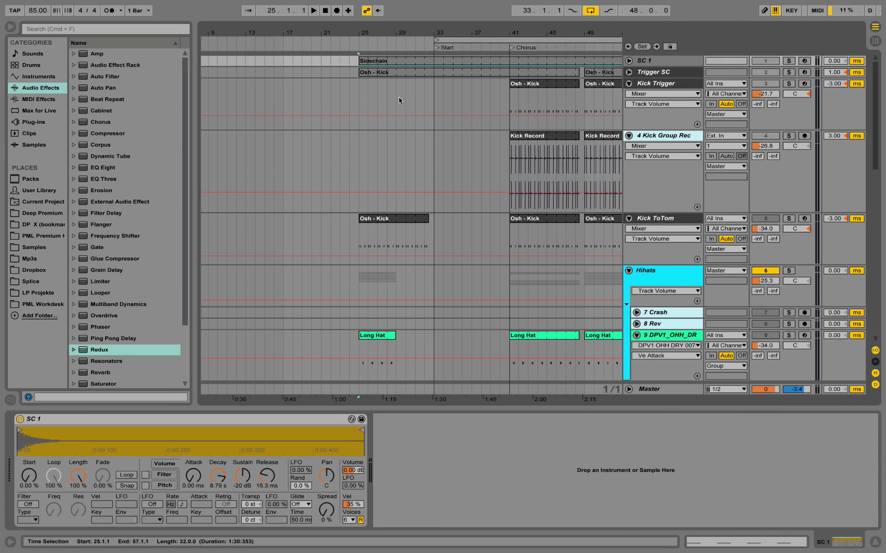
Play the soloed Clock track from bar 25 to hear it with the extended sidechain trigger, viewing bars 24 to 28
scroll(387, 184, "down", 8)
scroll(386, 217, "down", 12)
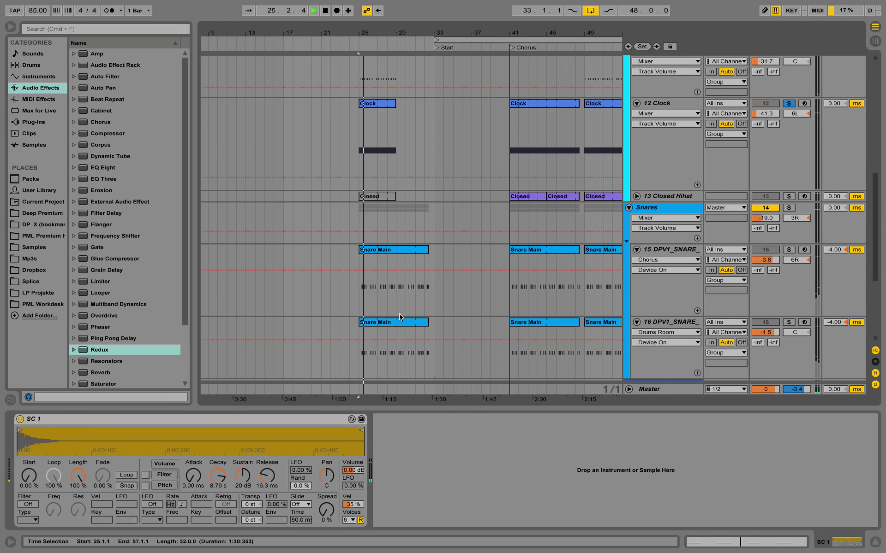
scroll(392, 297, "up", 6)
key("space")
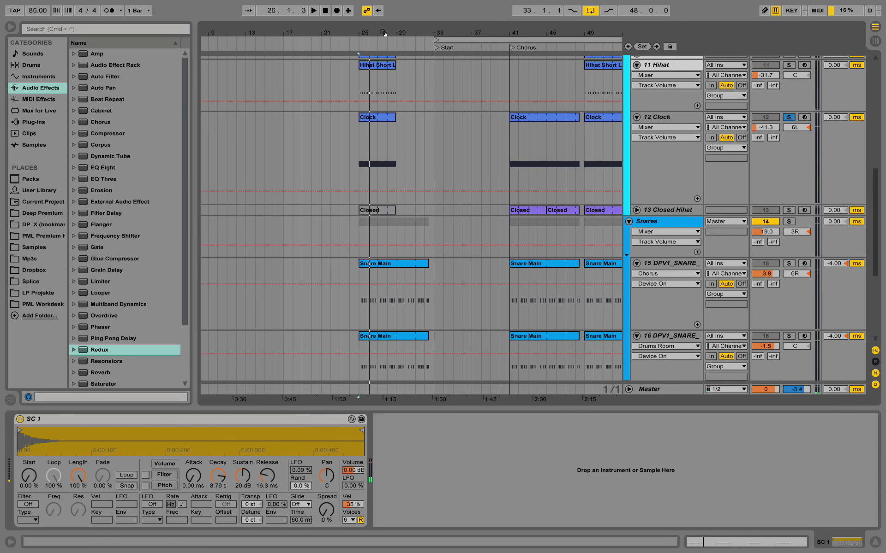
key("space")
left_click_drag(384, 33, 429, 107)
key("space")
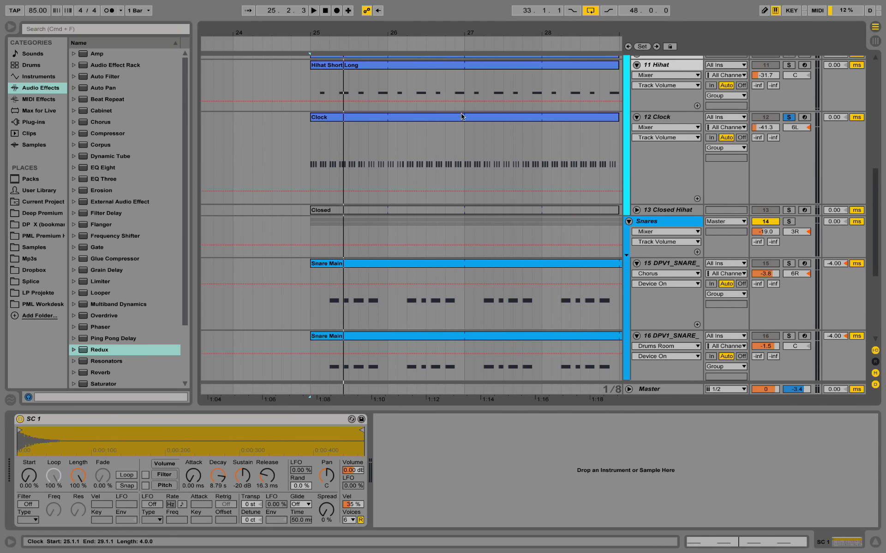
Play the Clock clip while viewing its notes, and examine its devices from the Compressor and Redux through to the final Utility
double_click(462, 117)
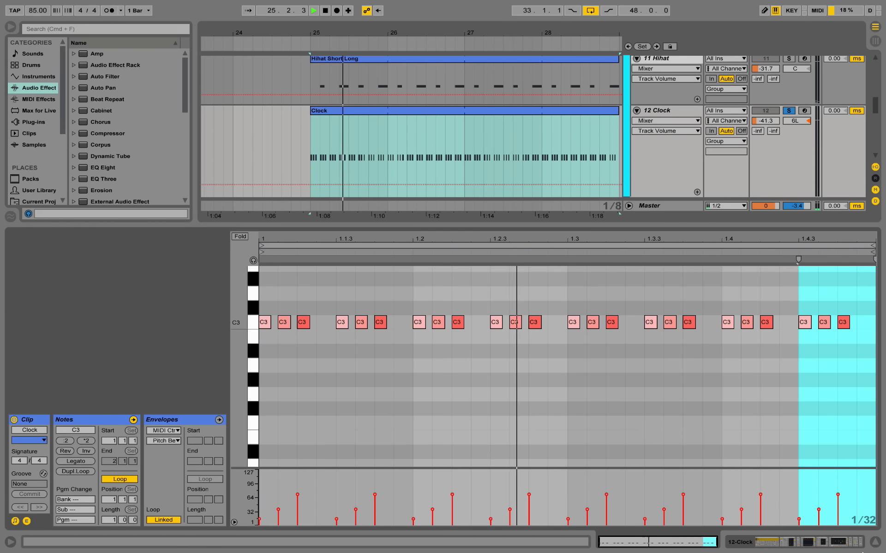
left_click(741, 542)
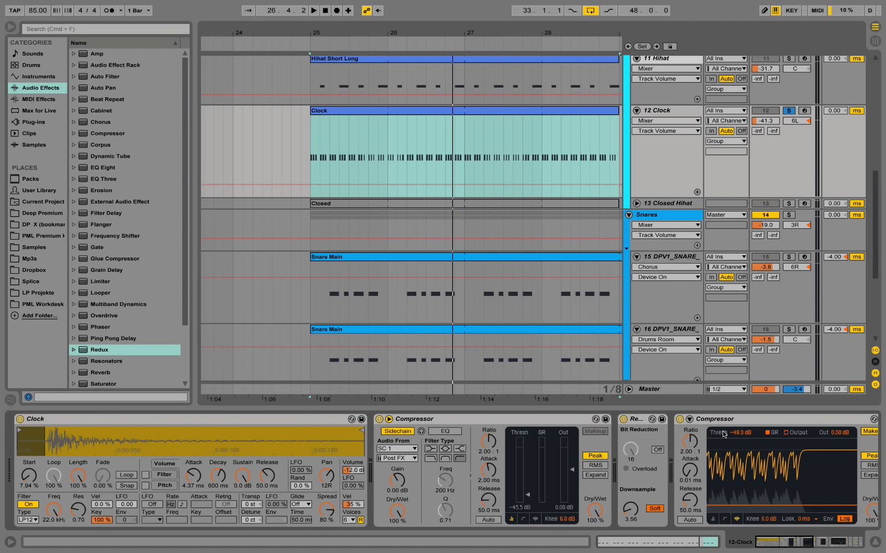
left_click(786, 538)
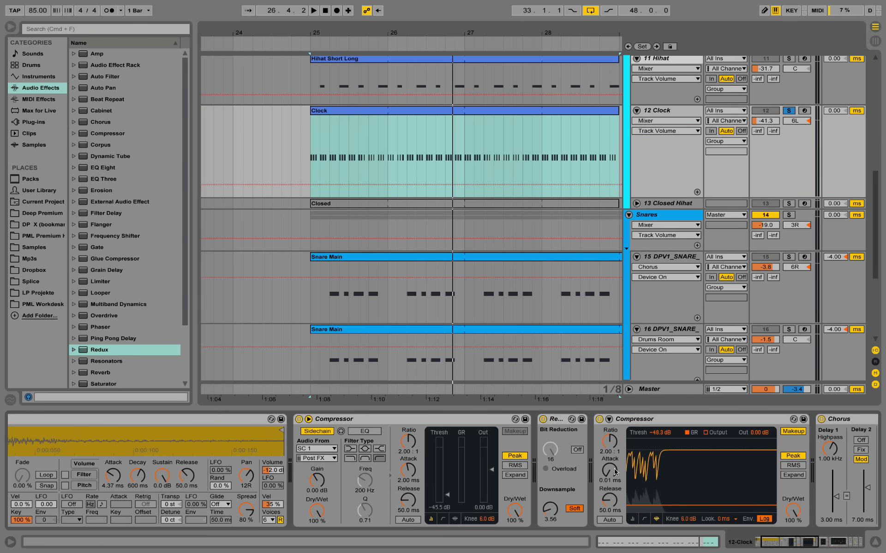
left_click_drag(818, 547, 840, 545)
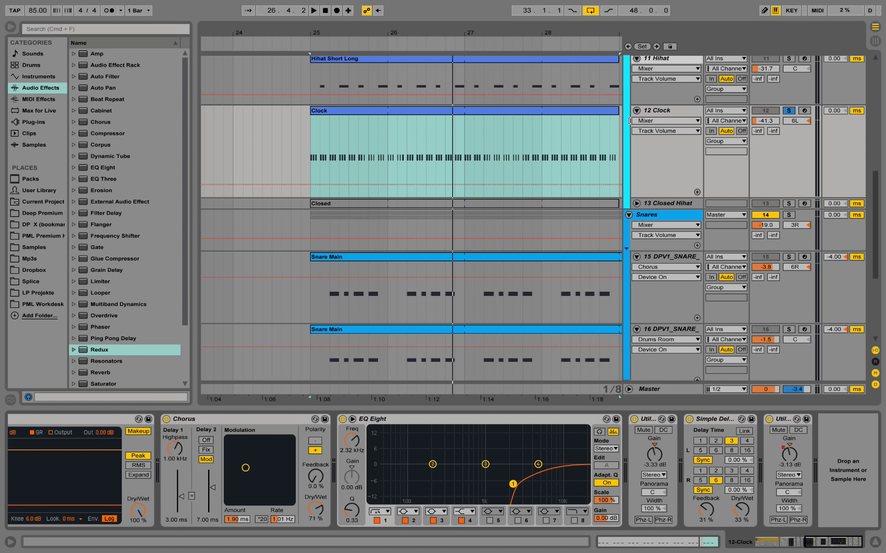
Activate the Closed clip on track 13 Closed Hihat, unfold and solo the track, and play it from bar 25
left_click(529, 204)
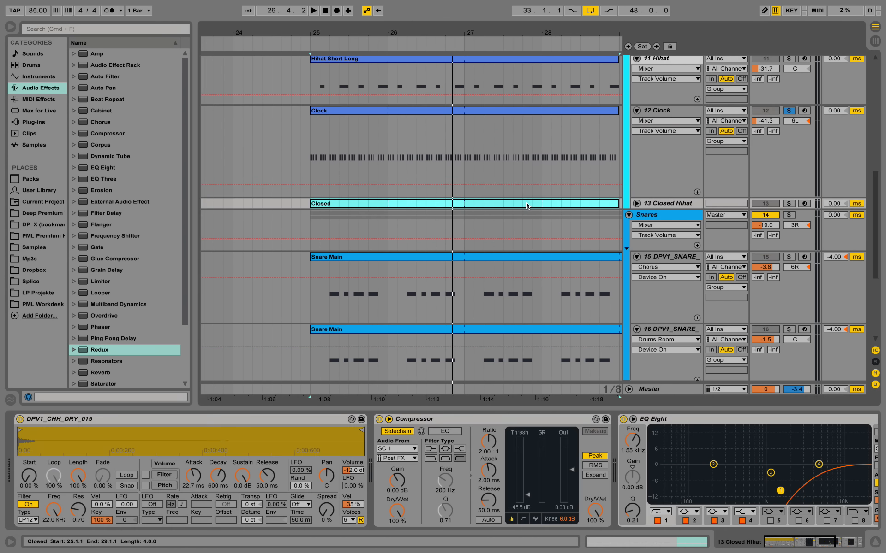
left_click(526, 203)
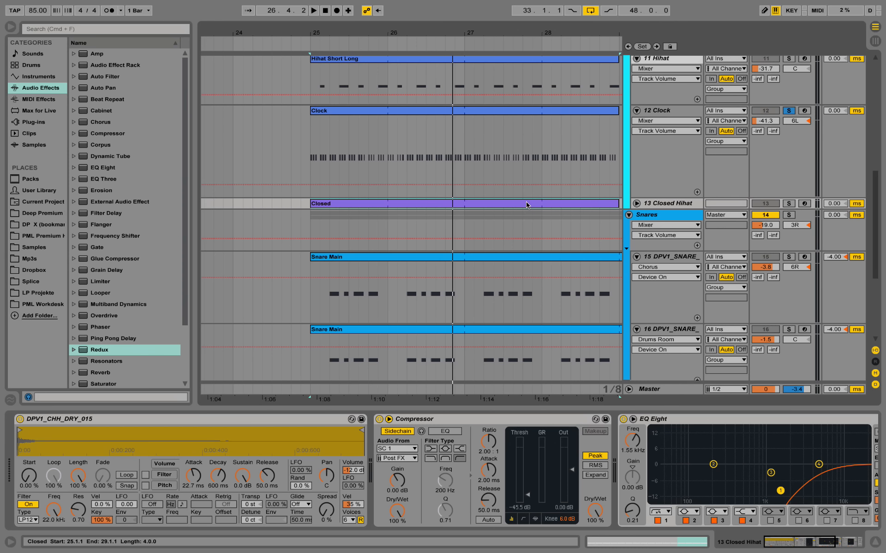
left_click(636, 203)
left_click(789, 204)
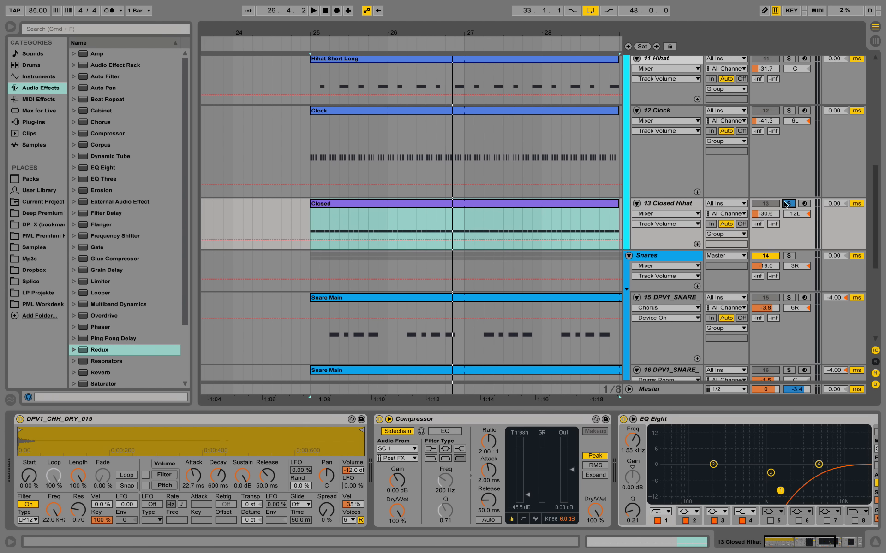
key("space")
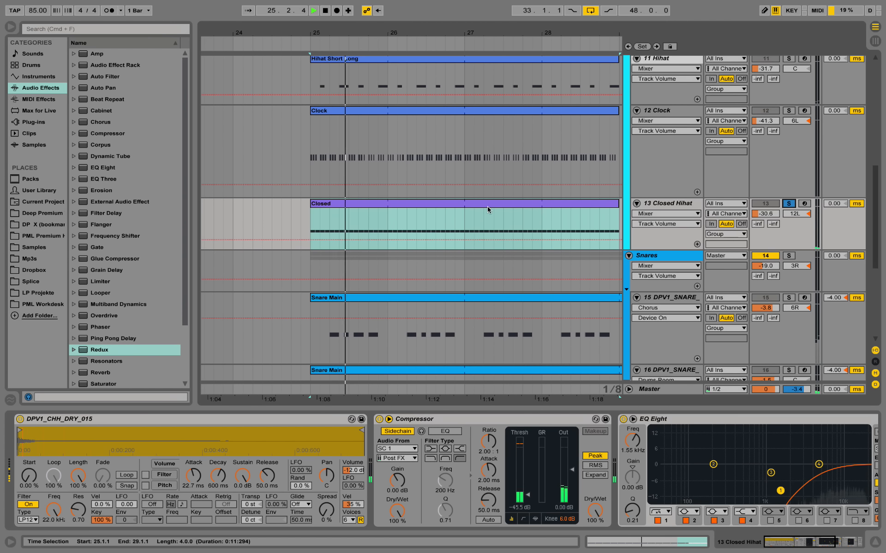
Open the Closed clip's notes, set the note editor grid to 1/16 and play the closed hi-hat pattern
double_click(387, 206)
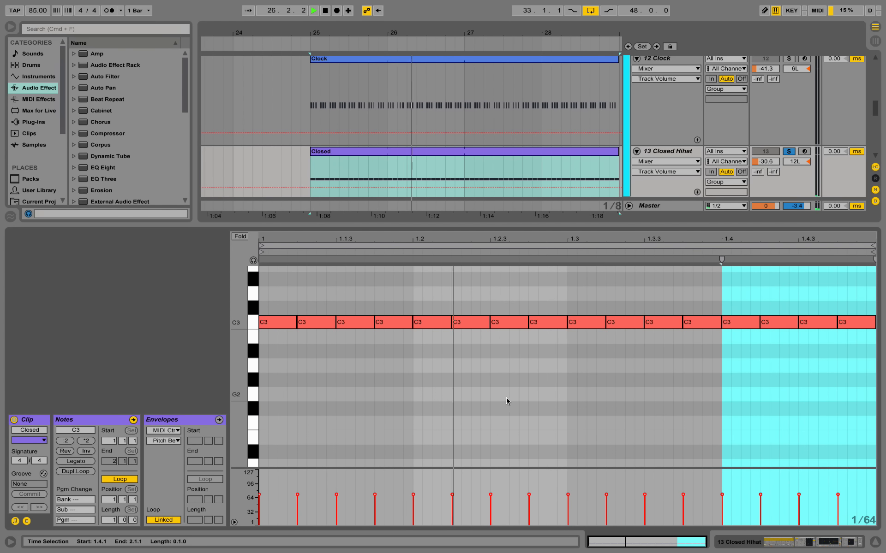
right_click(356, 395)
left_click(426, 349)
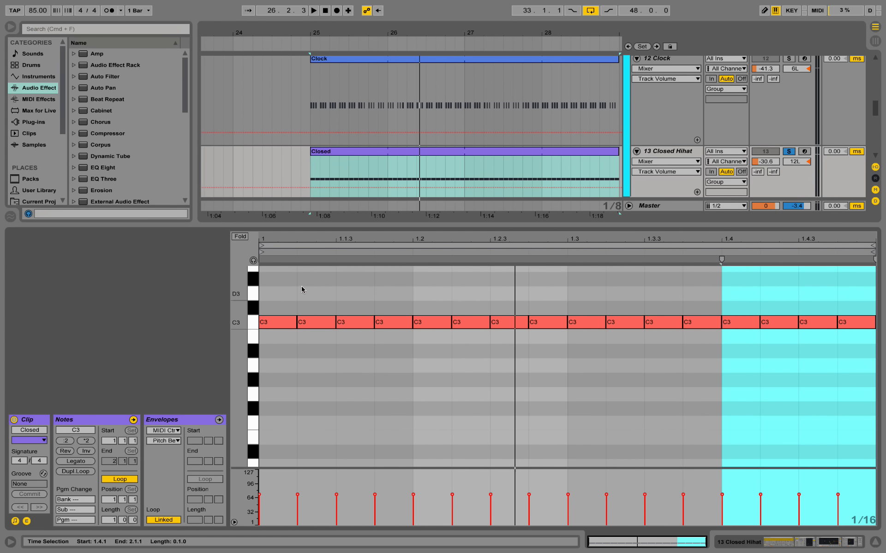
key("space")
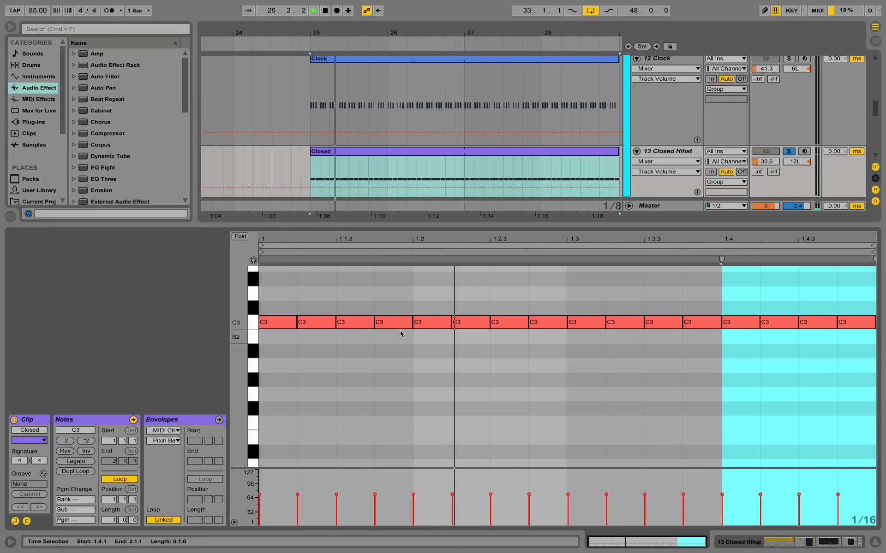
key("space")
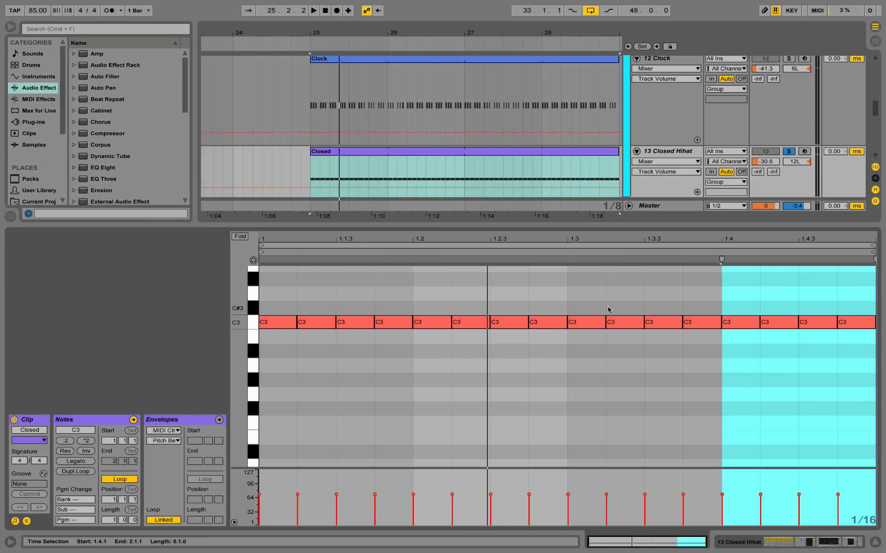
Replay the soloed closed hi-hat and examine its device chain from the Compressor through EQ Eight, Chorus and Utility
key("space")
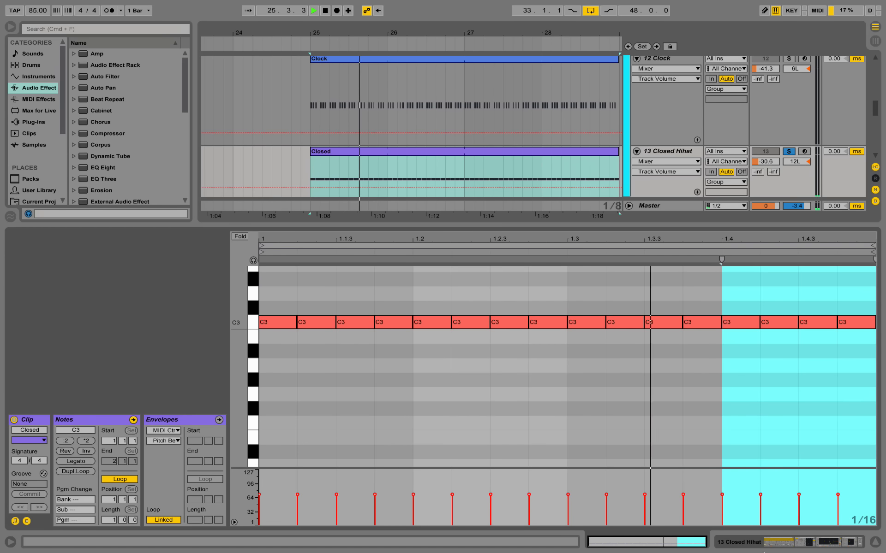
left_click(761, 543)
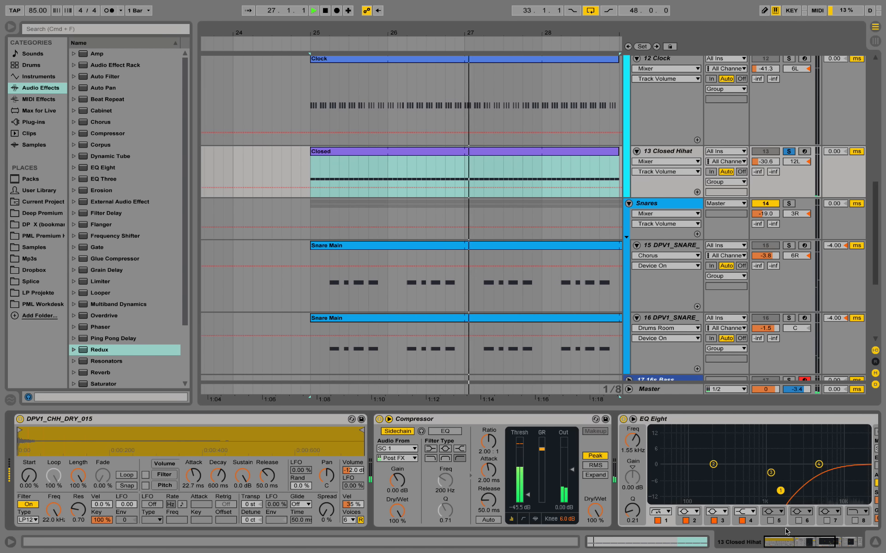
left_click_drag(788, 542, 818, 542)
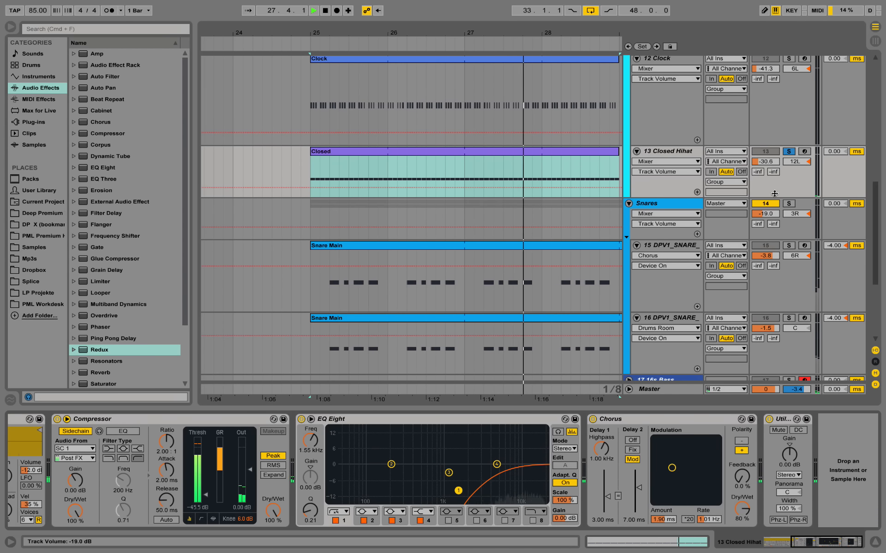
Unsolo track 13 Closed Hihat and play the full drums from bar 25 with bars 21 to 32 in view
left_click(788, 152)
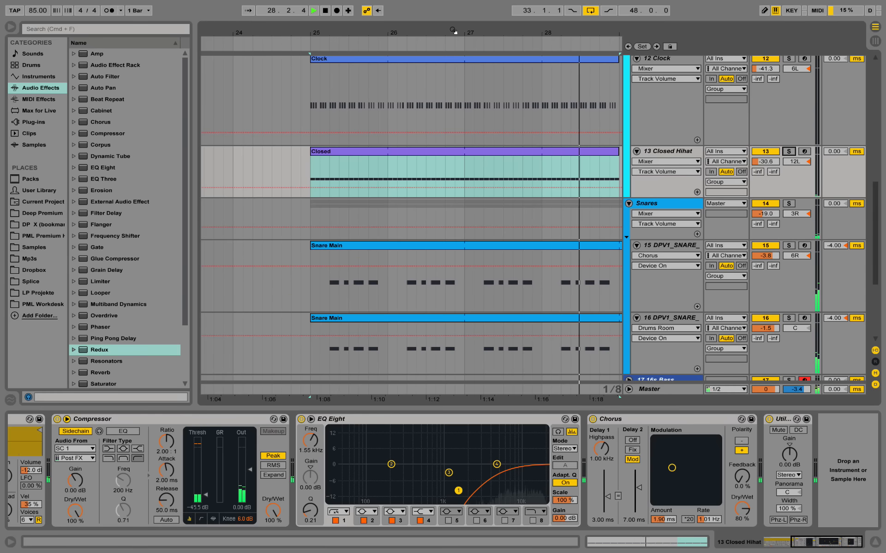
left_click_drag(454, 30, 460, 98)
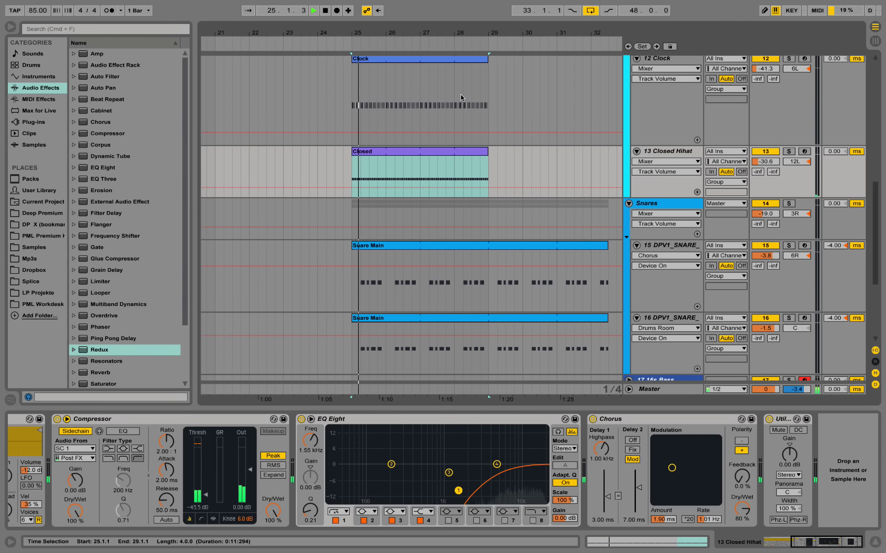
scroll(498, 166, "down", 2)
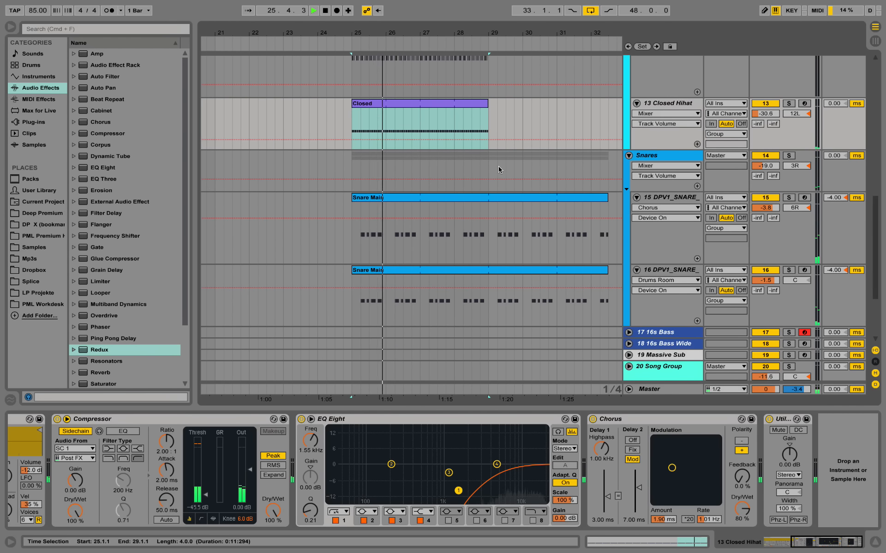
Fold the Hihats and Snares groups and return to the Kick ToTom track
scroll(498, 166, "up", 10)
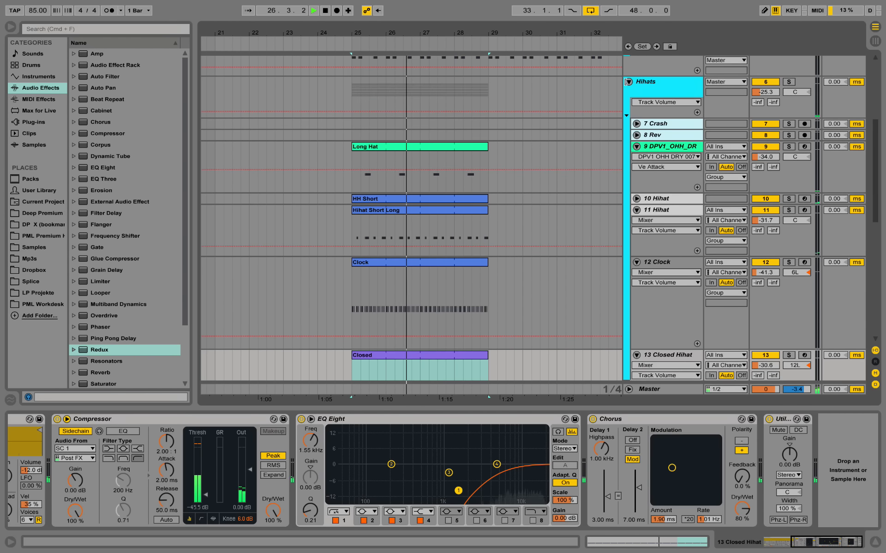
left_click(628, 82)
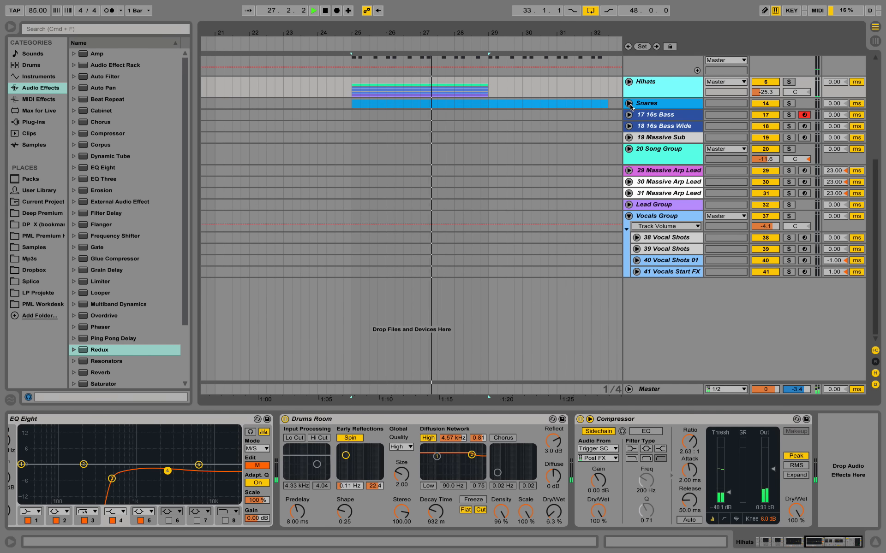
scroll(583, 175, "up", 5)
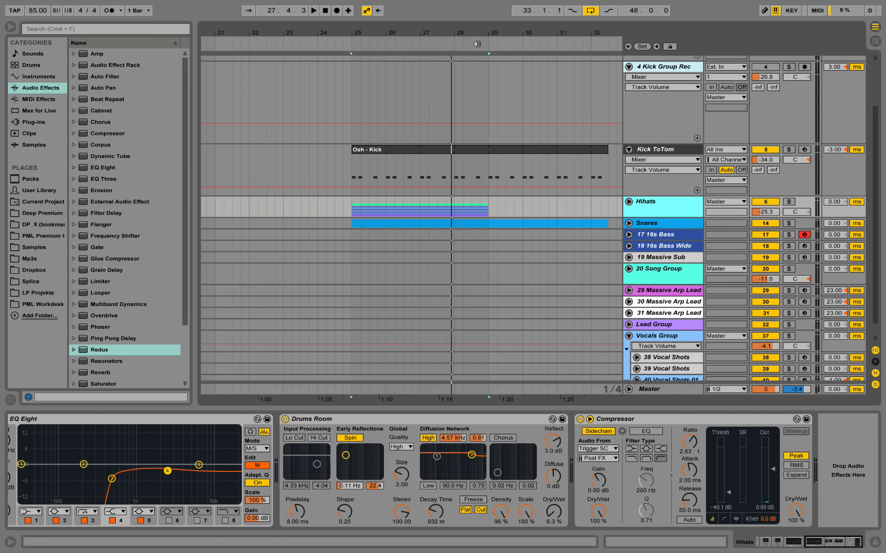
Copy the 16s Bass clip on track 18 16s Bass Wide from bar 41 to bar 25
left_click_drag(476, 30, 415, 7)
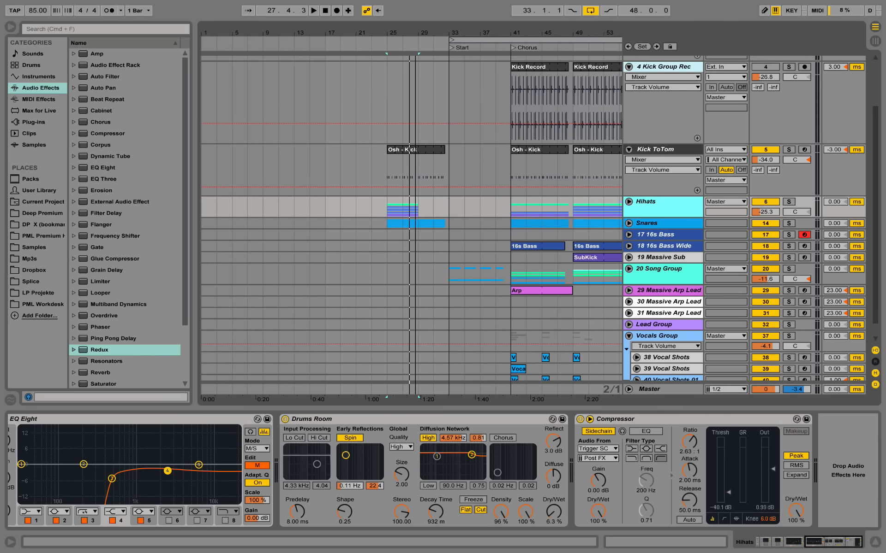
left_click(545, 248)
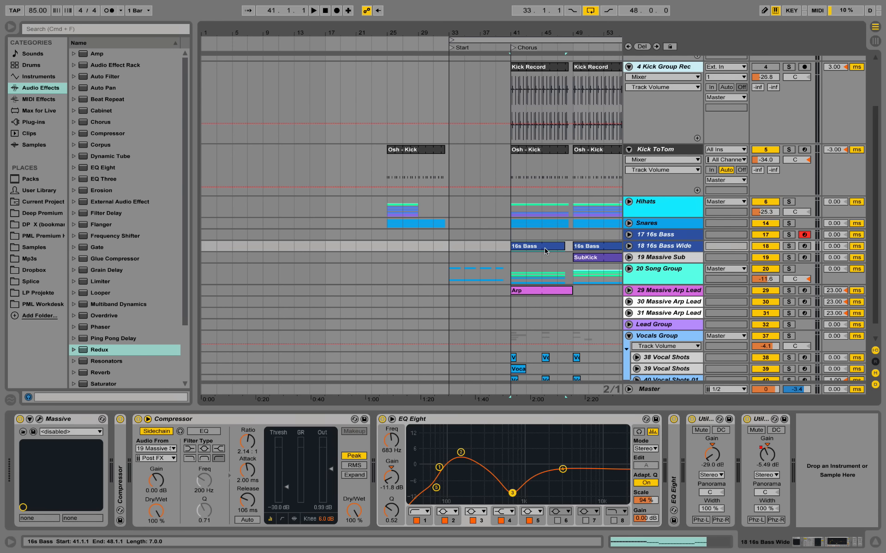
left_click_drag(545, 251, 420, 250)
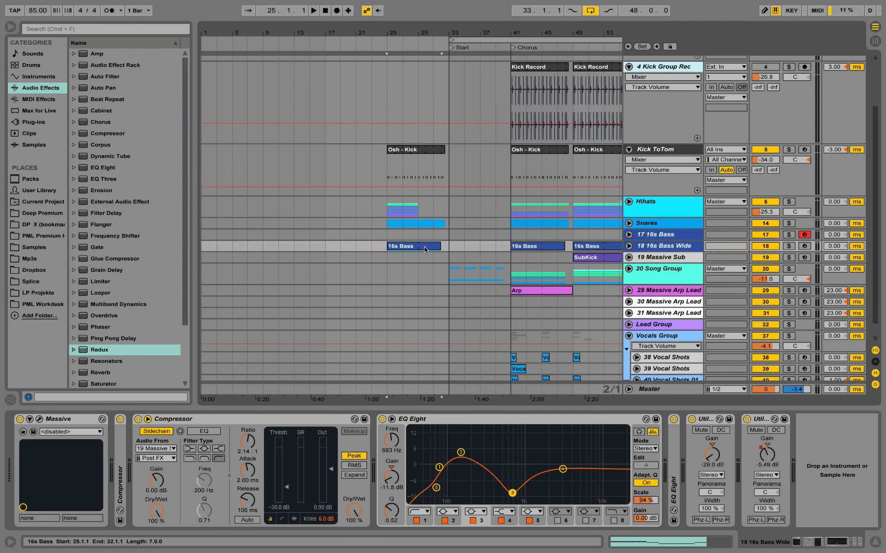
Open the copied 16s Bass clip's notes, examine the pattern at a 1/16 grid while playing from bar 25, and close the note editor
double_click(418, 249)
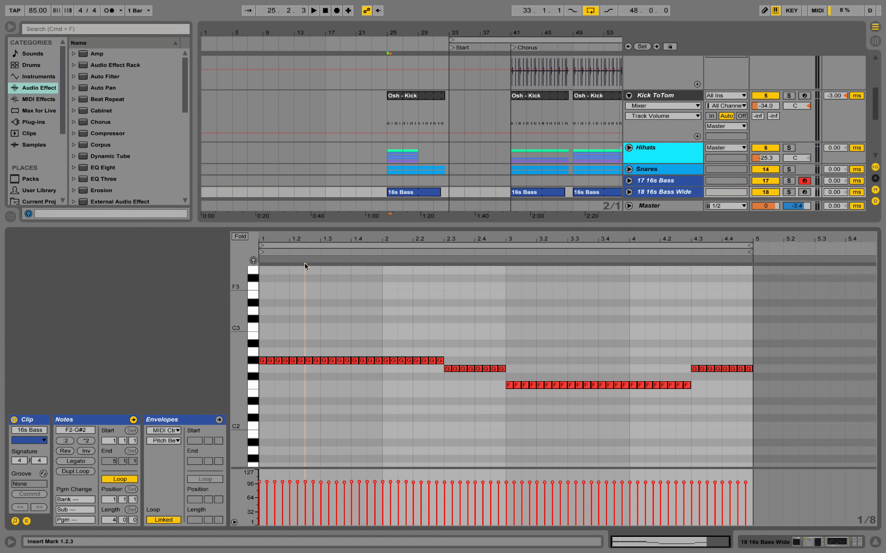
left_click_drag(330, 239, 353, 254)
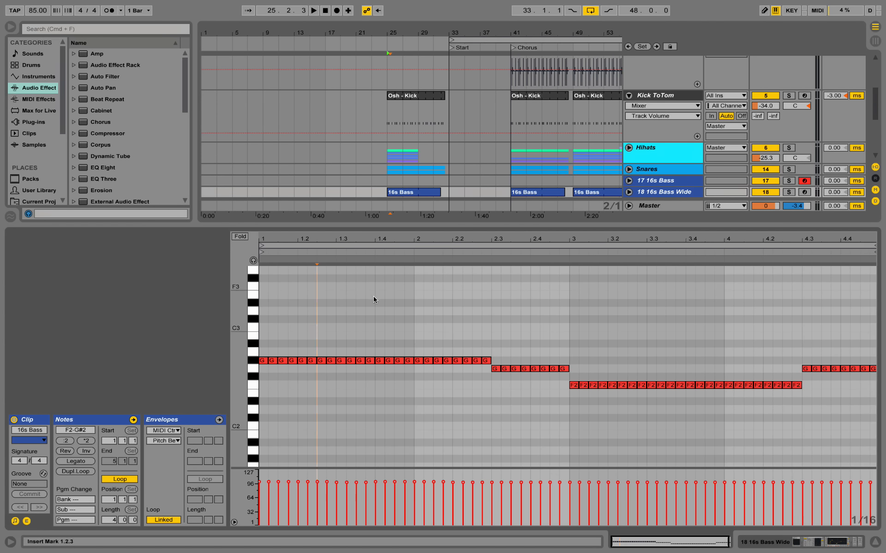
left_click_drag(242, 368, 256, 369)
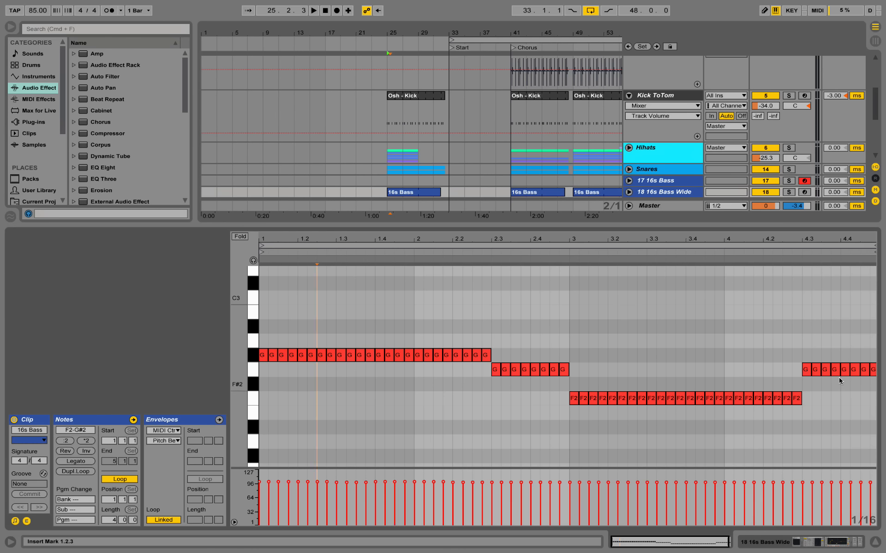
key("space")
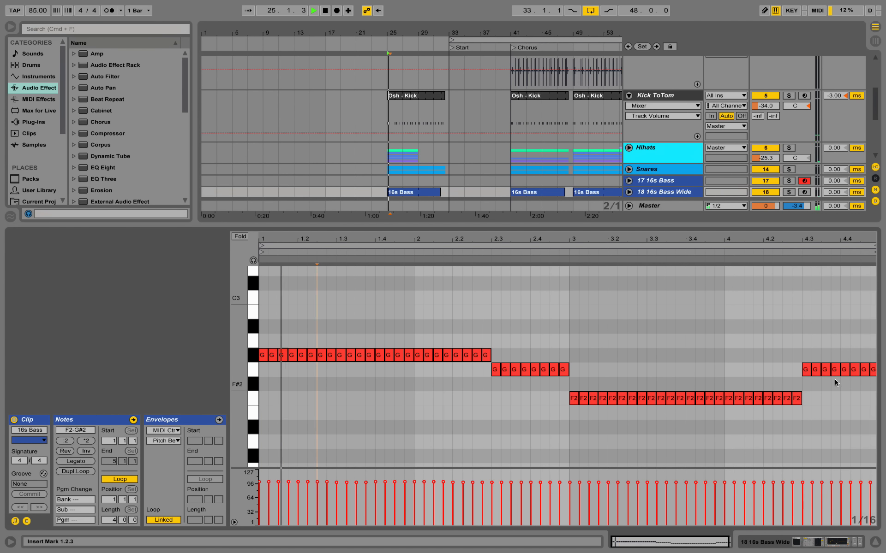
left_click(876, 543)
key("space")
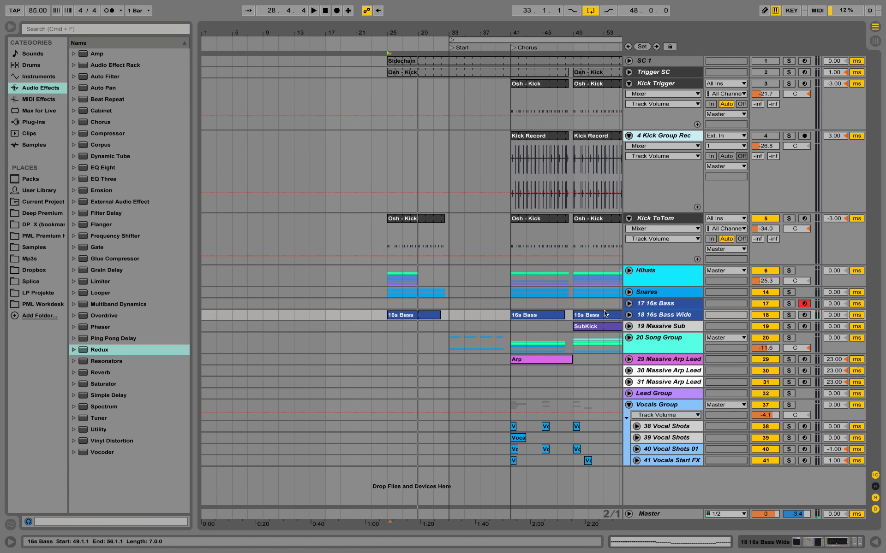
Open the Massive synth on track 18 16s Bass Wide and display its 1 Env envelope
double_click(641, 315)
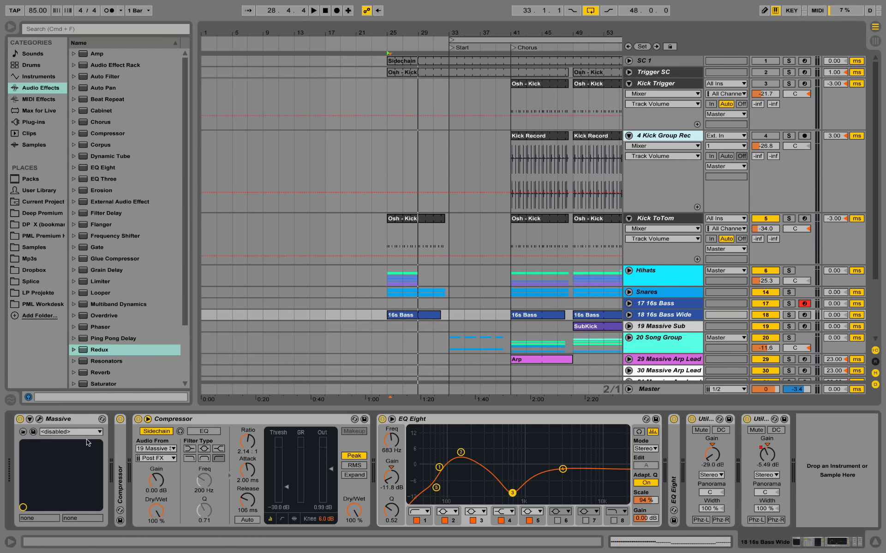
left_click(41, 420)
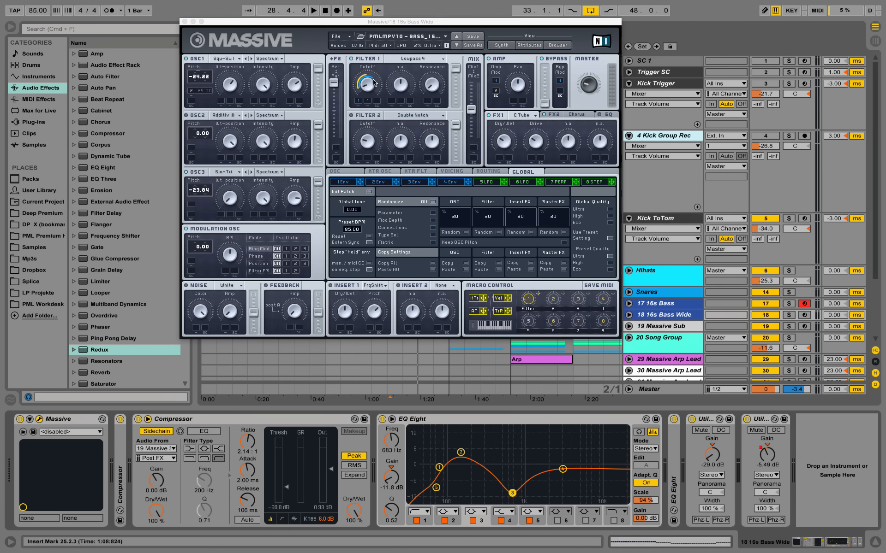
left_click(344, 183)
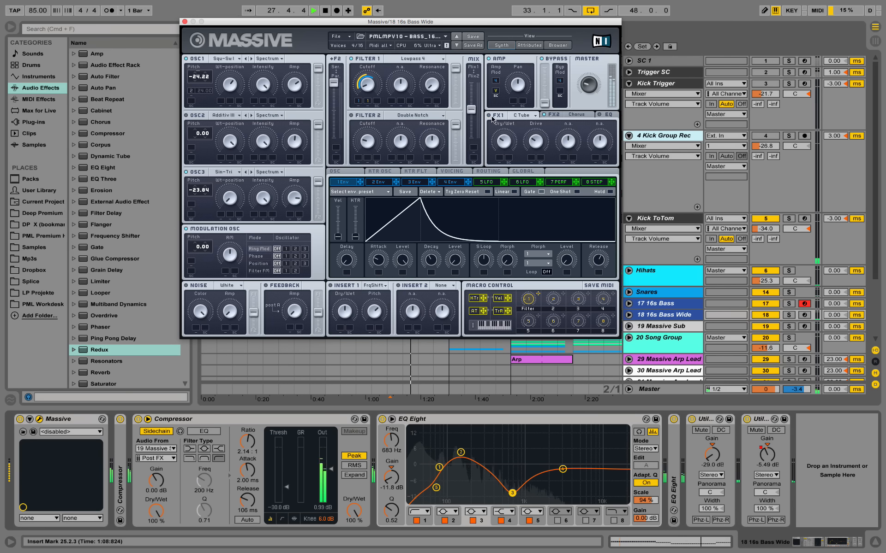
Examine Massive's FX2 Chorus and Voicing settings while replaying the bass, and close the synth window
left_click(553, 115)
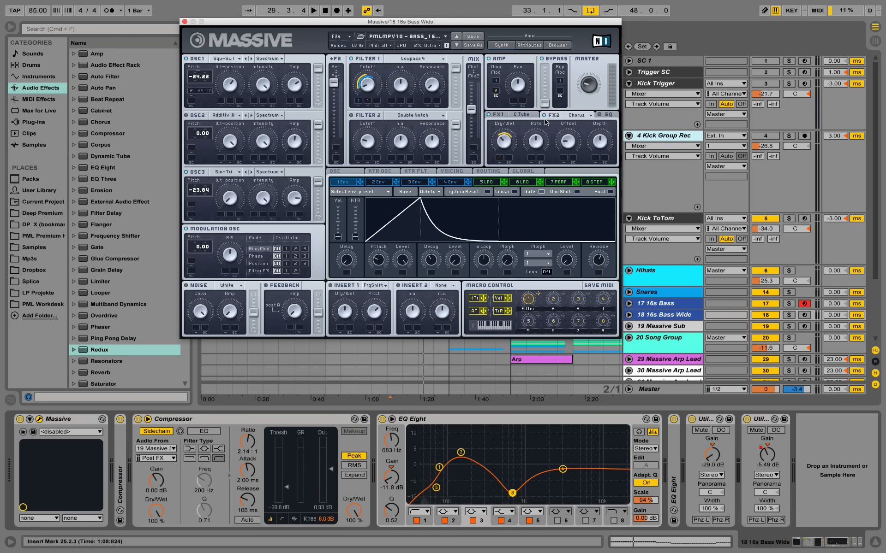
key("space")
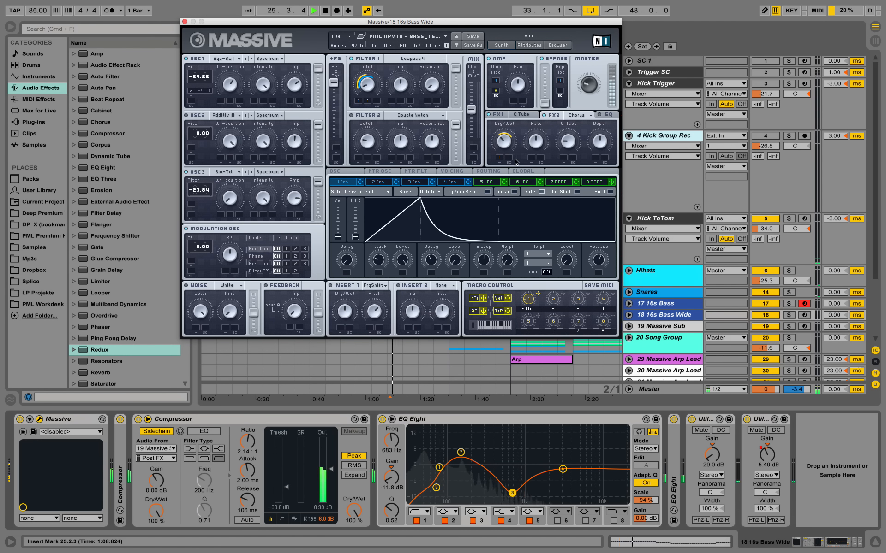
left_click(463, 173)
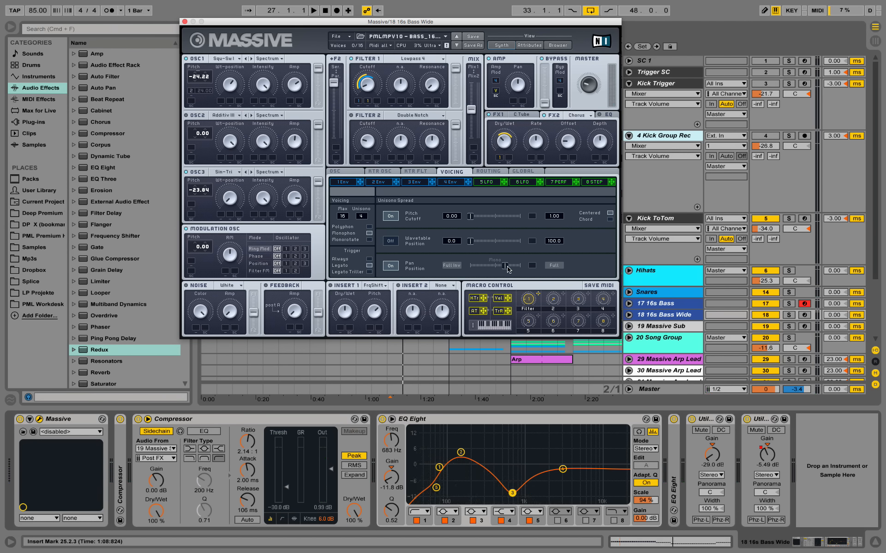
key("space")
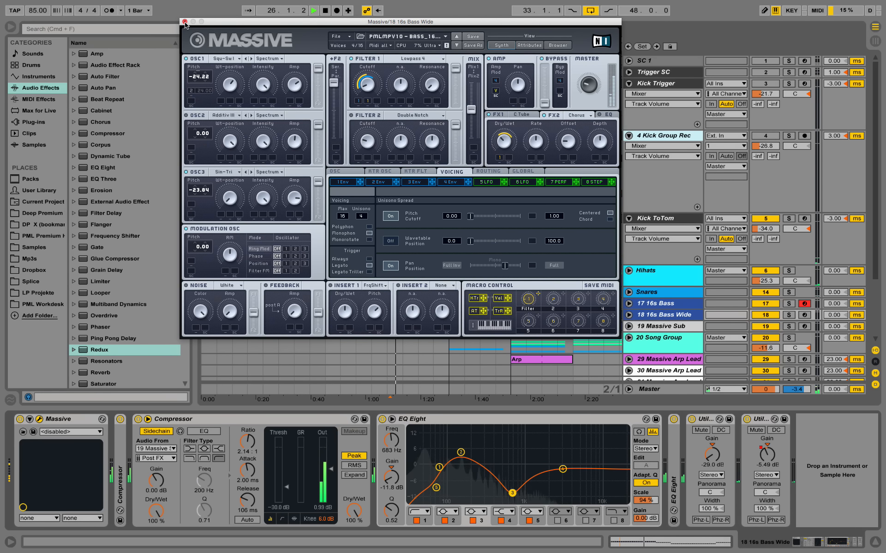
left_click(40, 419)
Unfold the bass Compressor sidechained to Trigger SC and replay from bar 25 to watch its gain reduction
double_click(121, 486)
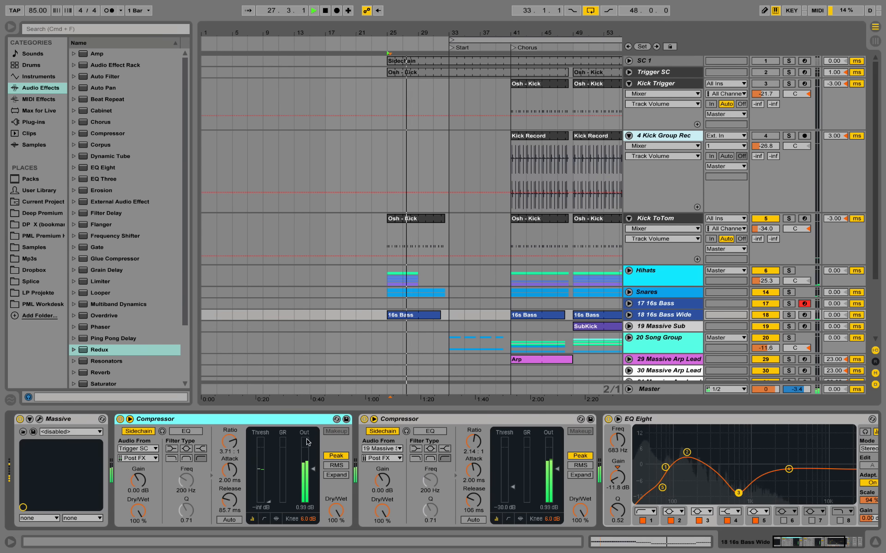
key("space")
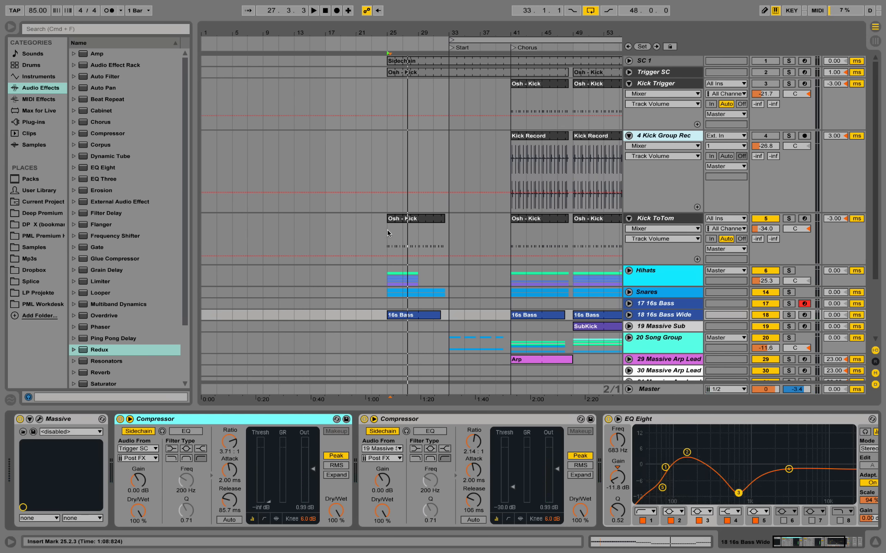
scroll(419, 252, "down", 2)
key("space")
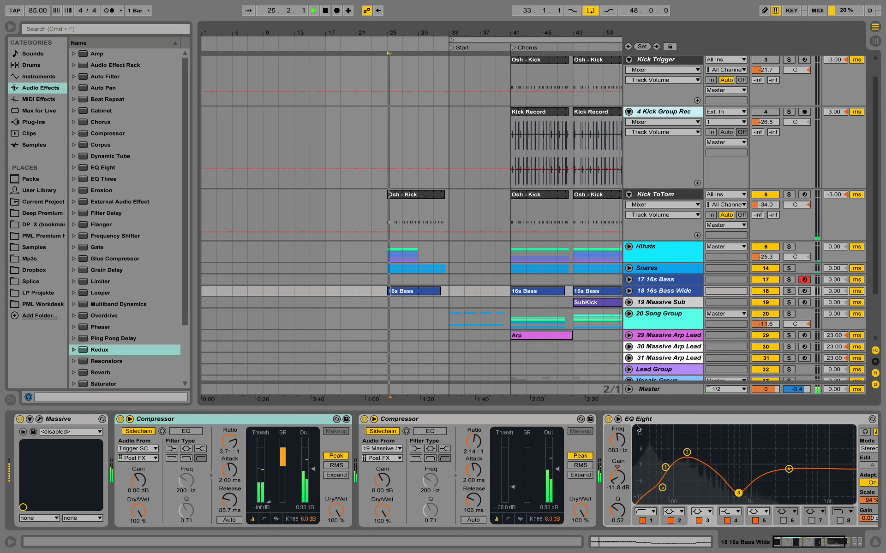
Compare the bass with its first EQ Eight bypassed and re-enabled during playback, and bring the rest of the device chain into view
left_click(608, 420)
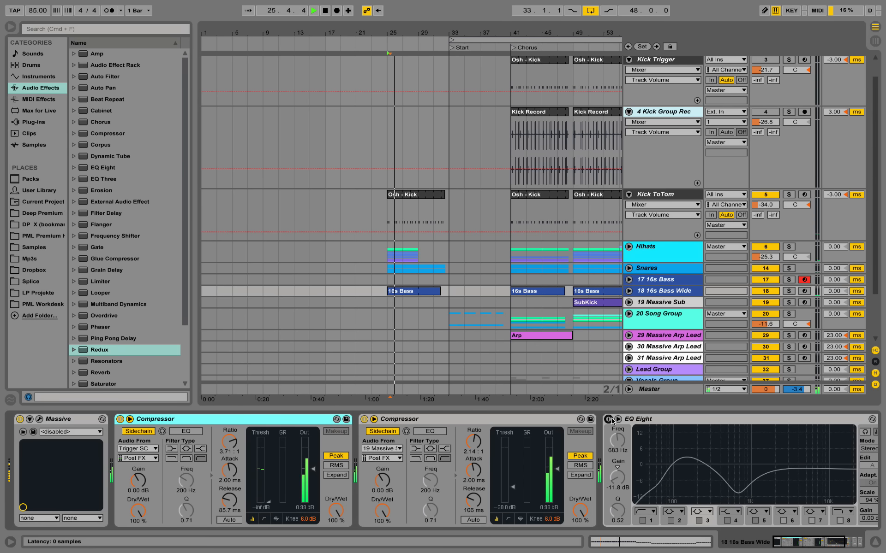
left_click(609, 419)
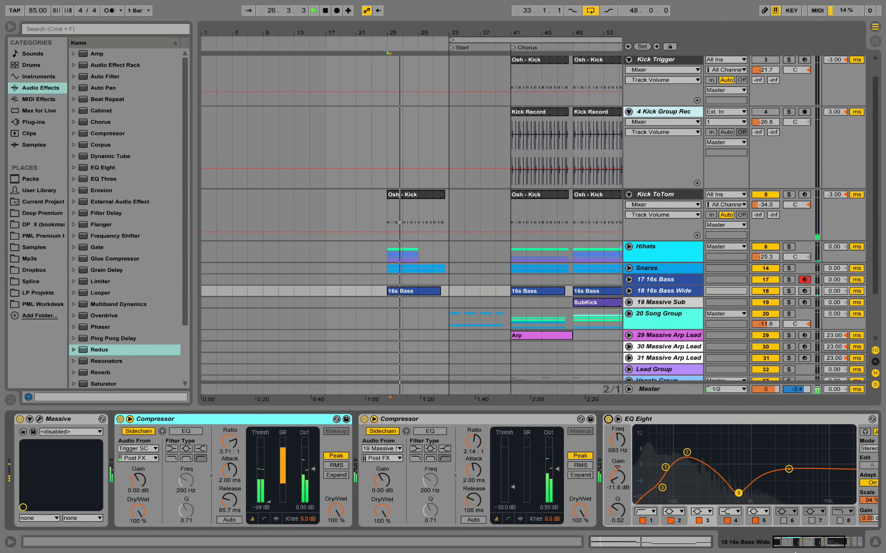
left_click_drag(797, 547, 818, 547)
key("space")
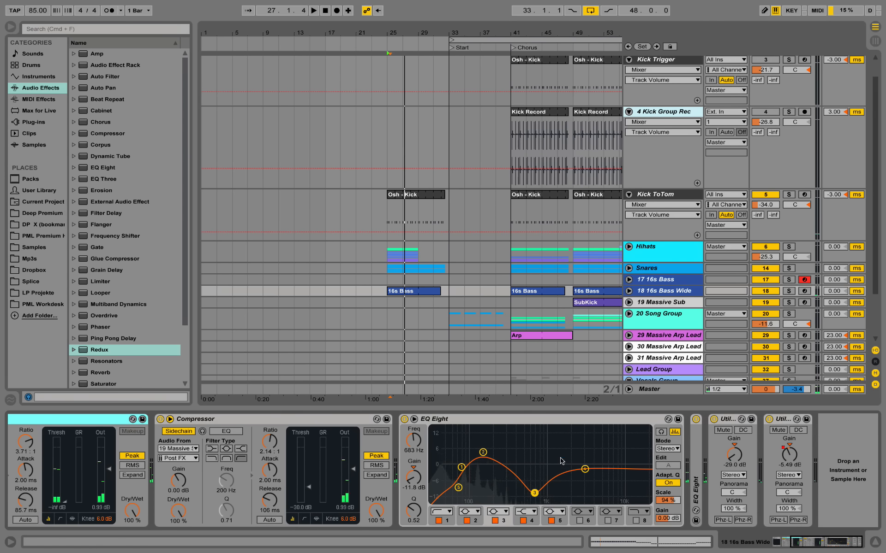
Unfold the bass track's second EQ Eight and play the section to examine its curve and spectrum
double_click(695, 452)
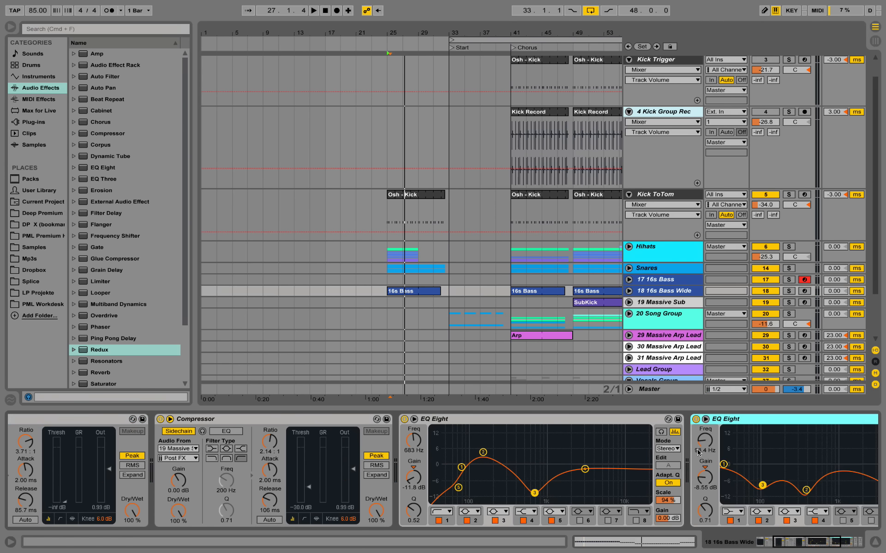
left_click_drag(798, 545, 815, 546)
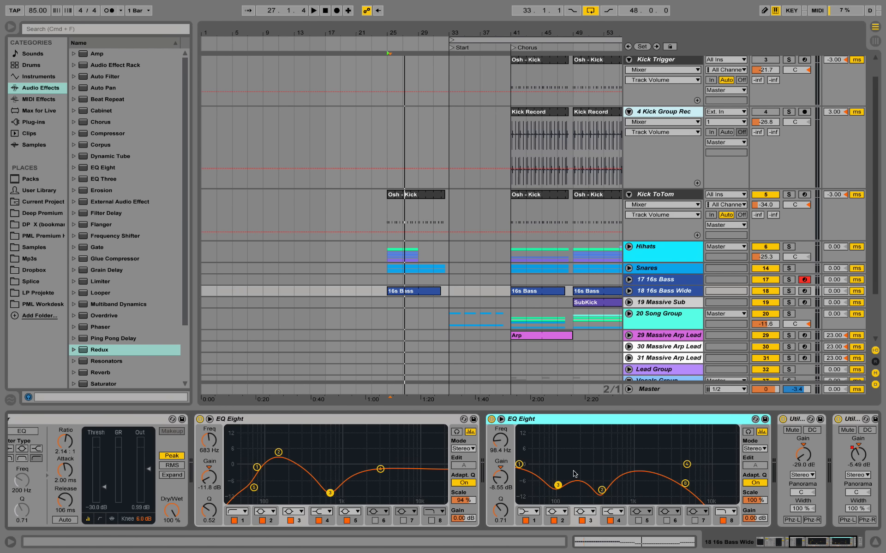
key("space")
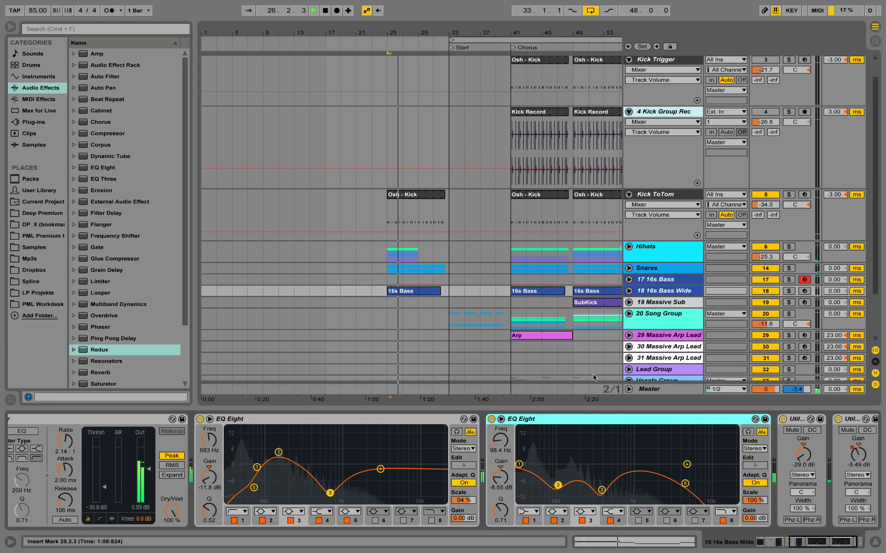
key("space")
Enable the PML Mastering rack on the Master track, disable the 14.4 dB Utility, and play from bar 25
left_click(651, 390)
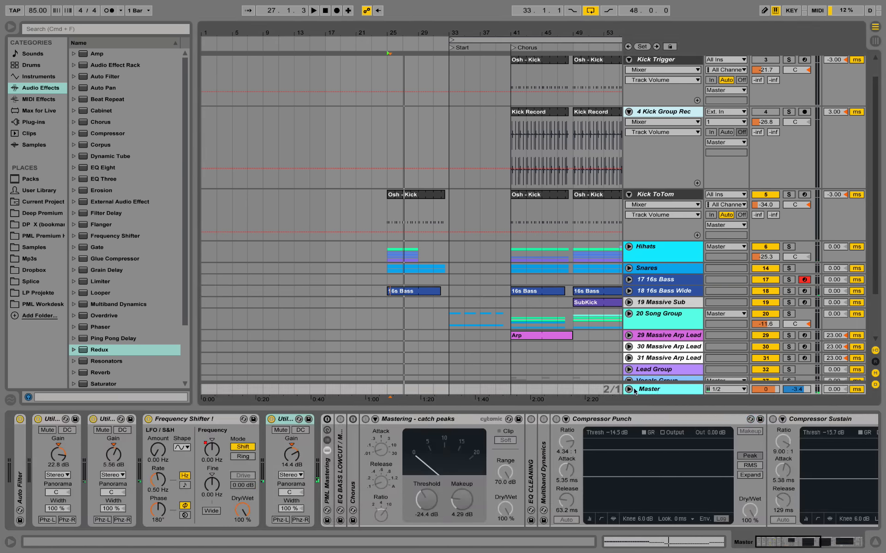
left_click(327, 420)
left_click(272, 420)
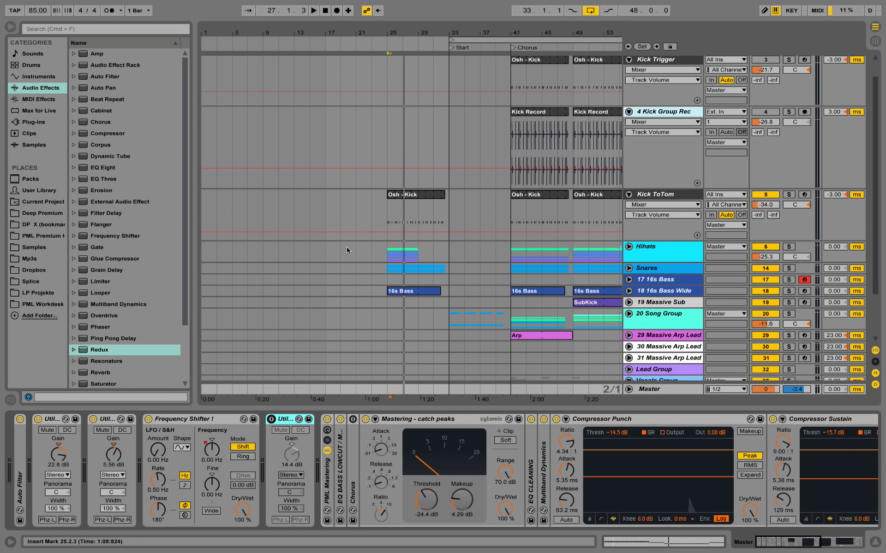
left_click(388, 308)
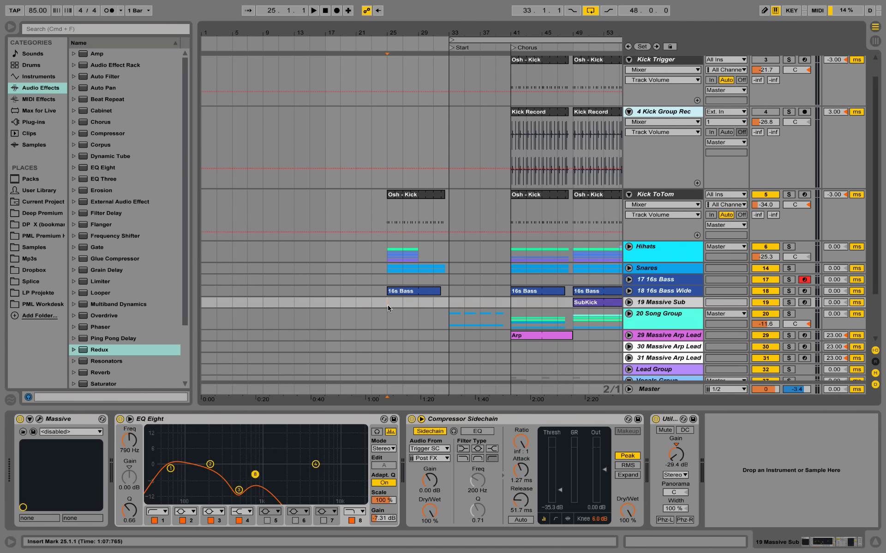
key("space")
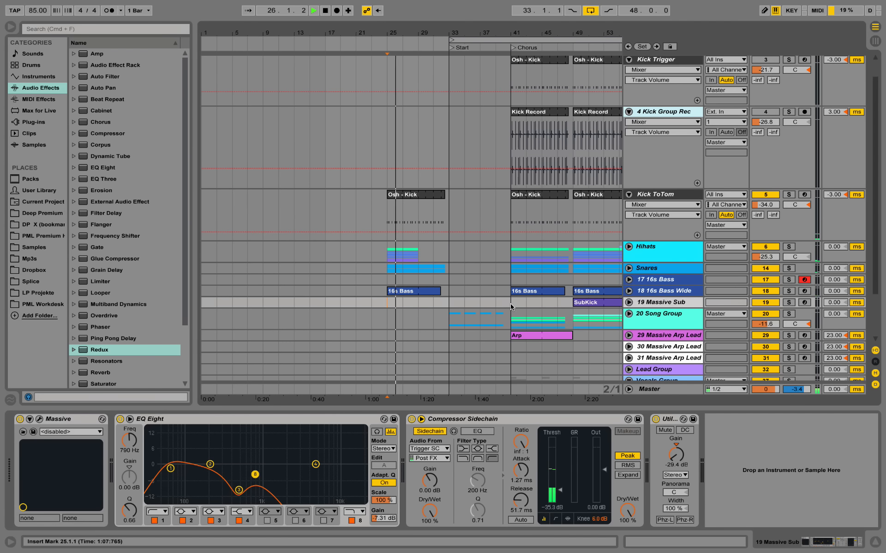
Disable the Master's PML Mastering rack, re-enable the 14.4 dB Utility, and replay the drums and bass from bar 25
left_click(658, 390)
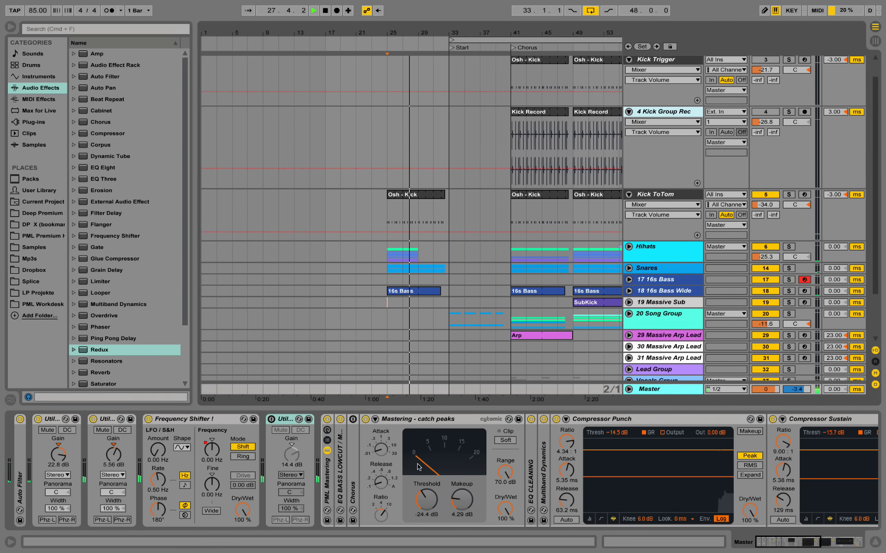
left_click(327, 419)
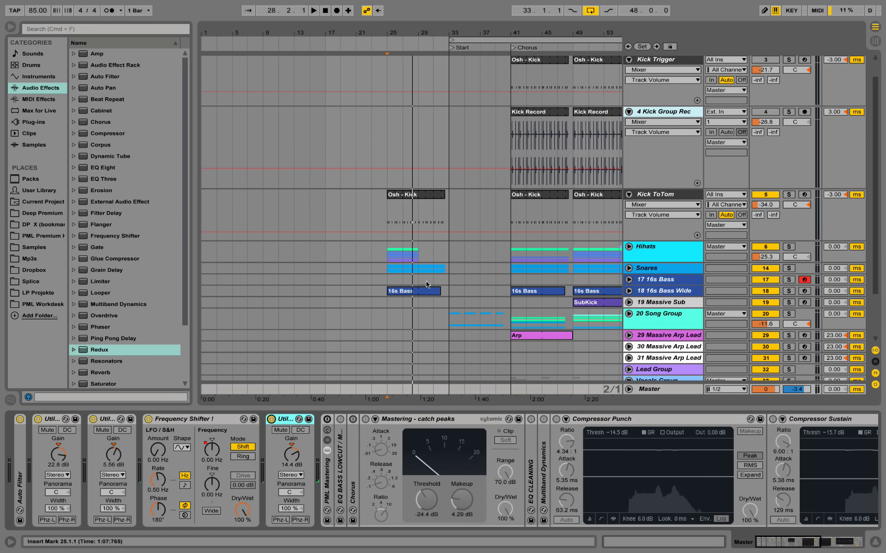
left_click(388, 317)
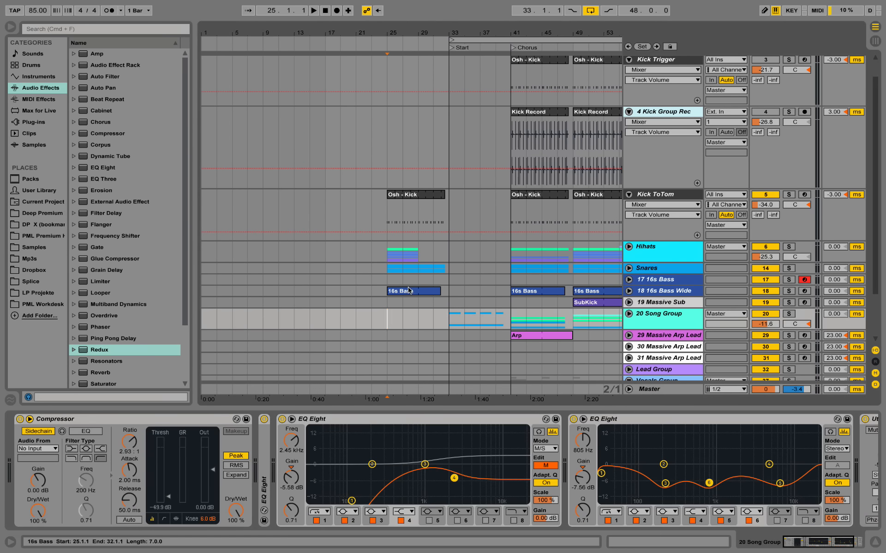
scroll(598, 267, "down", 3)
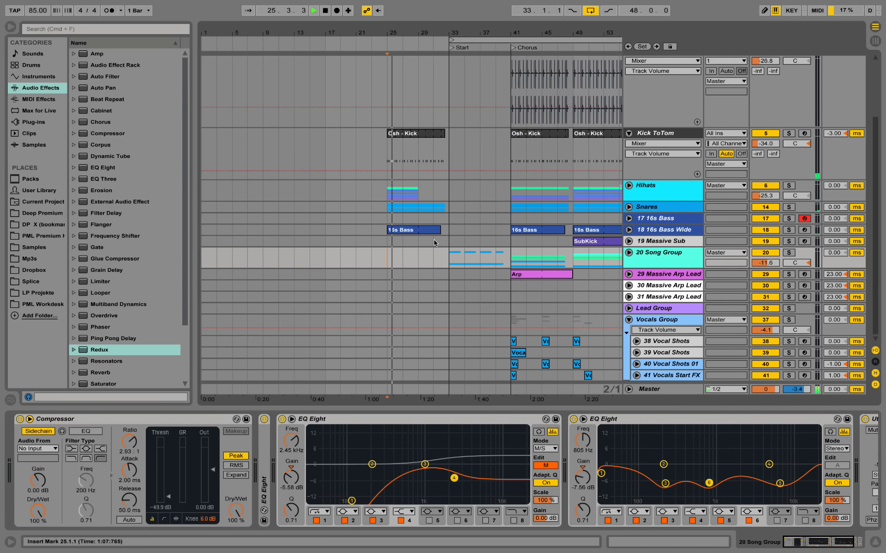
Unfold the Song Group and its 24 Massive track in the arrangement
left_click(629, 253)
scroll(625, 254, "down", 3)
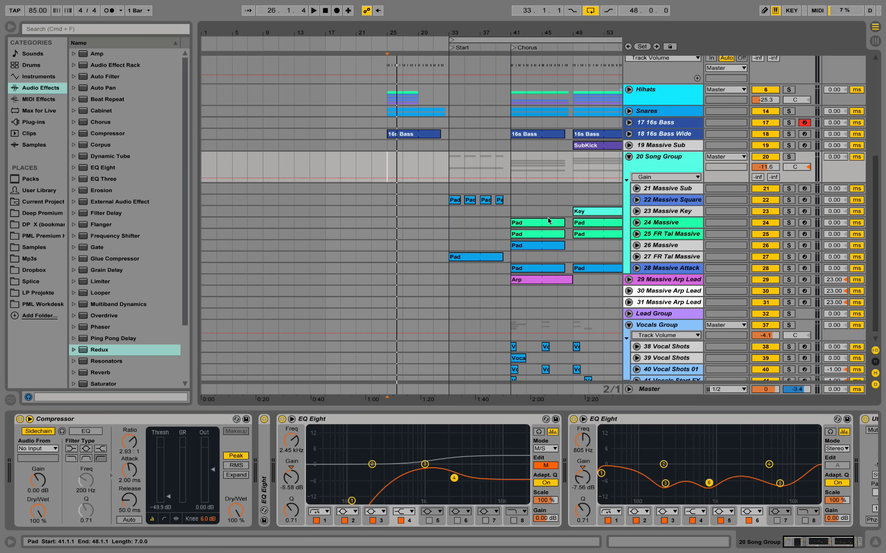
left_click(636, 223)
Copy the 24 Massive track's Pad clip from bar 41 to bar 25 and audition it with the drums and bass
left_click(530, 224)
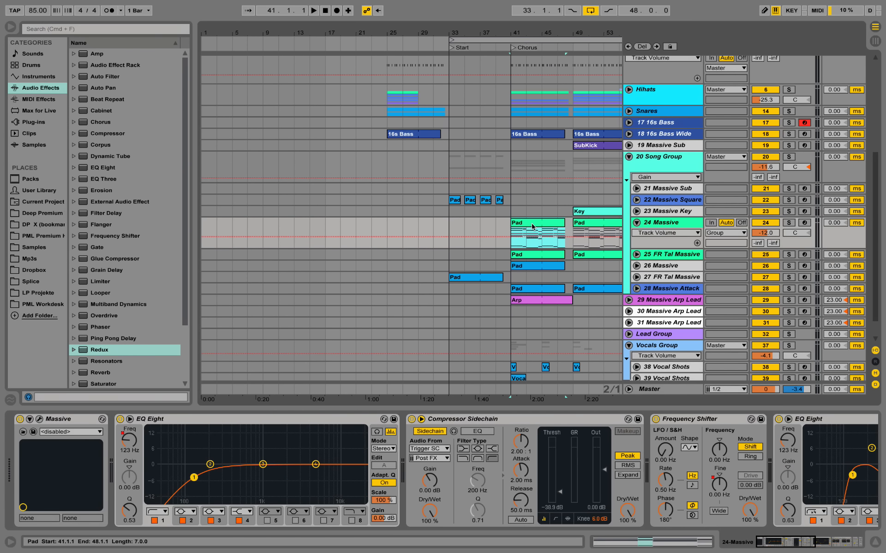
left_click_drag(532, 226, 404, 223)
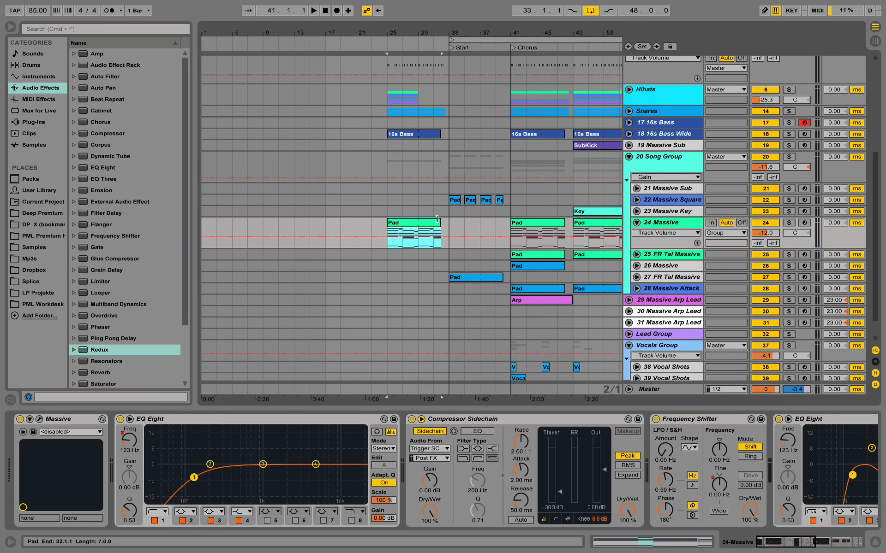
key("space")
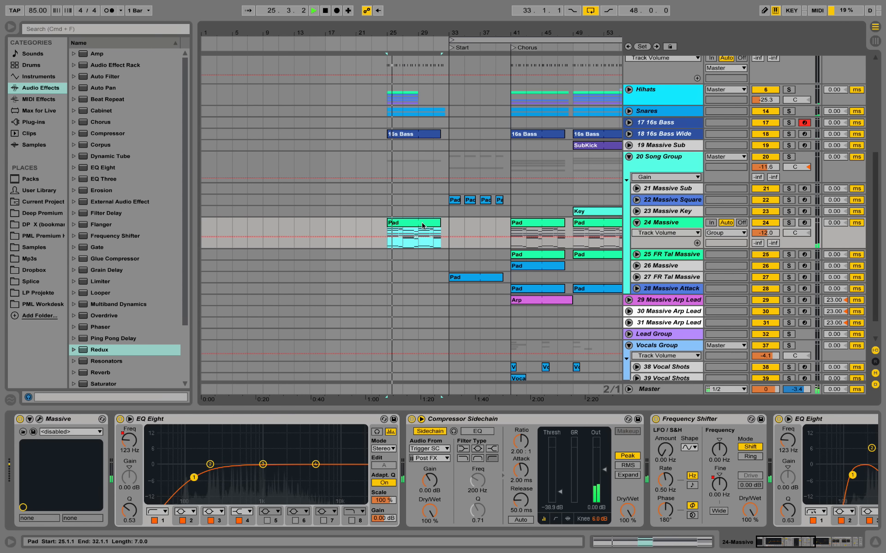
key("space")
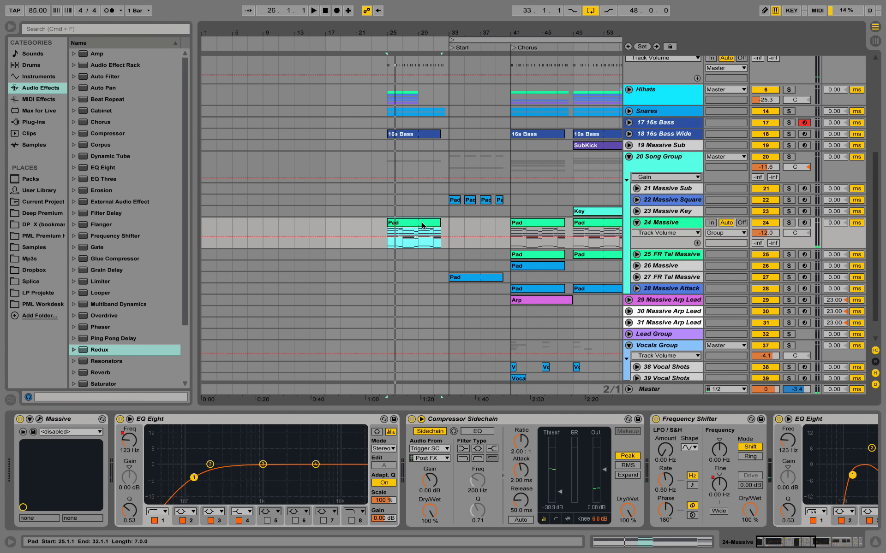
Open the notes of the Pad clip at bar 25 and hide the velocity lane to enlarge the note display
double_click(421, 226)
scroll(380, 322, "up", 2)
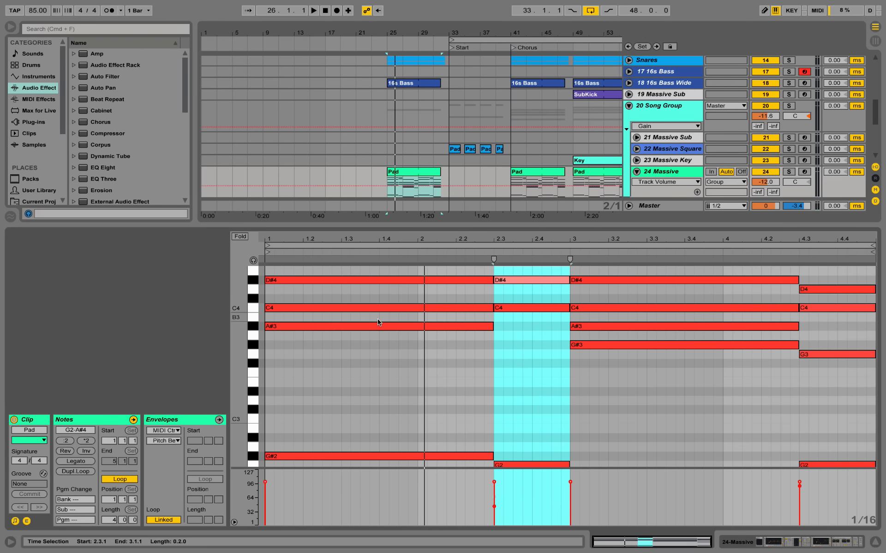
mouse_move(243, 352)
left_mouse_down()
mouse_move(232, 344)
mouse_move(235, 364)
left_mouse_up()
scroll(333, 381, "up", 2)
scroll(323, 388, "down", 2)
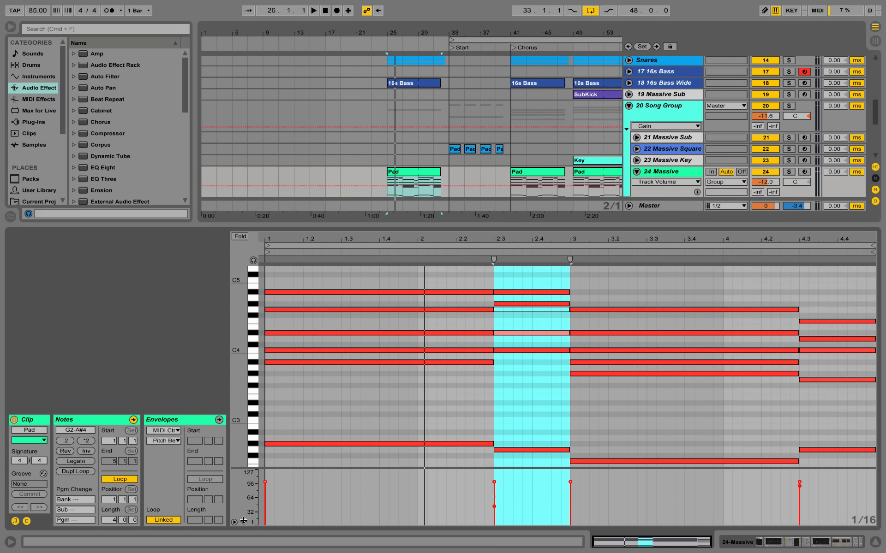
left_click(234, 523)
left_click(379, 403)
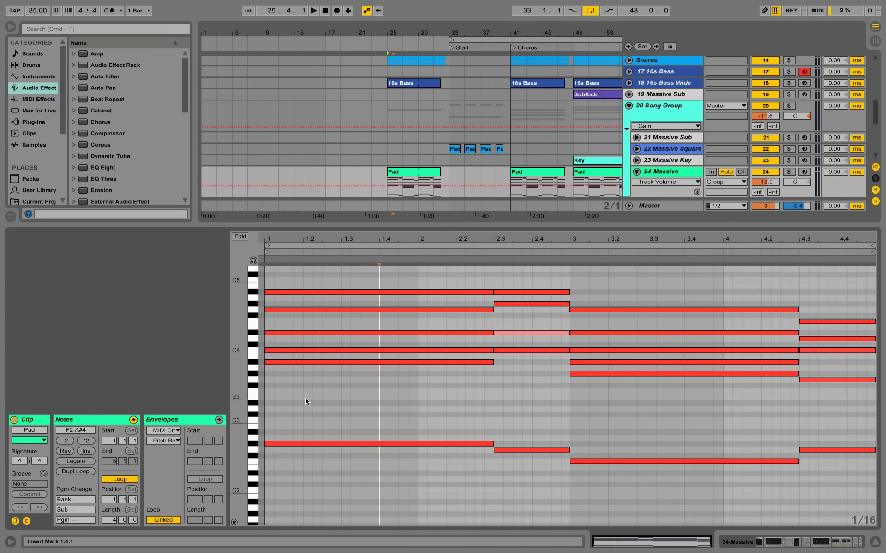
Enlarge the Pad clip's notes until their names are readable and play through the chord progression
mouse_move(239, 380)
left_mouse_down()
mouse_move(245, 401)
mouse_move(238, 381)
left_mouse_up()
key("space")
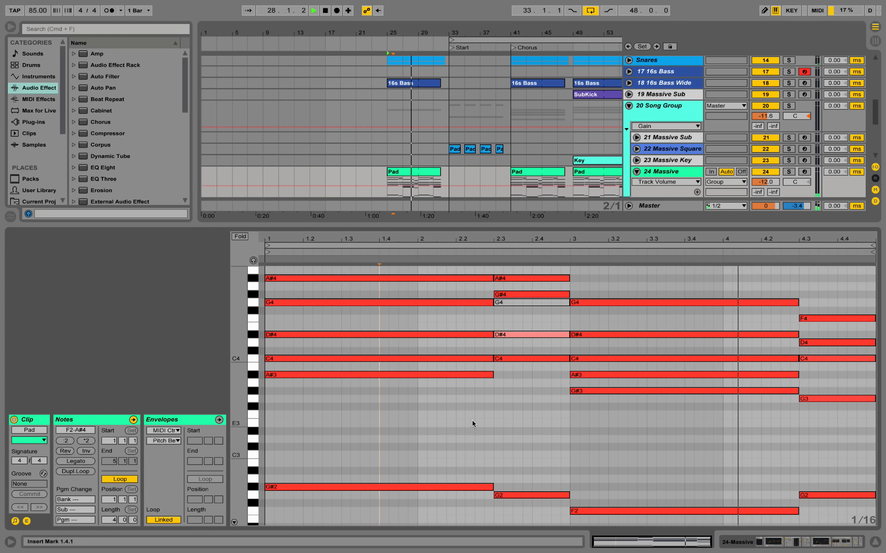
key("space")
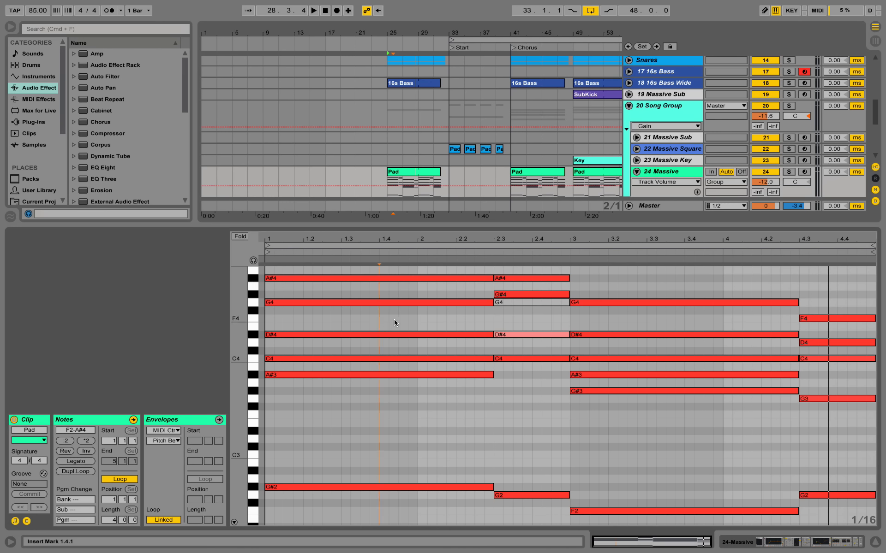
Examine the lowest notes beneath the Pad clip's chords and replay the progression from bar 25
scroll(425, 430, "down", 2)
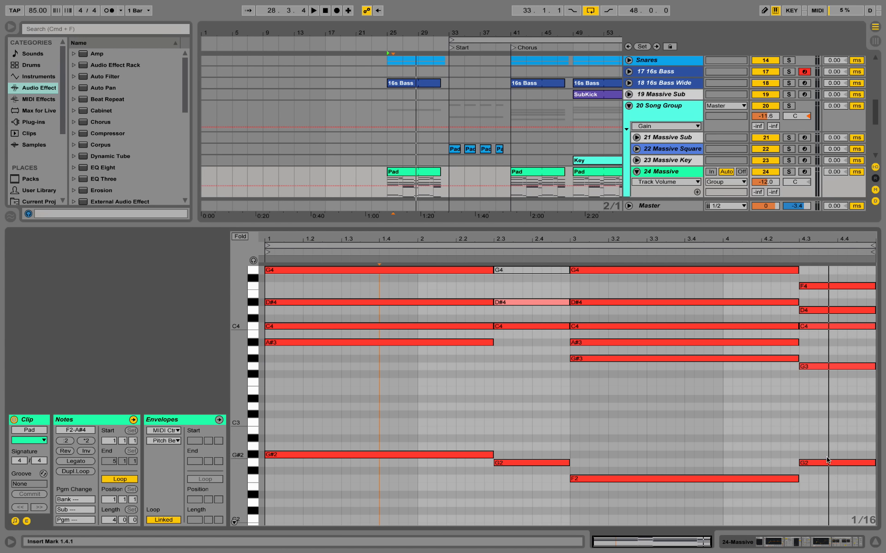
scroll(808, 418, "up", 2)
scroll(805, 424, "down", 1)
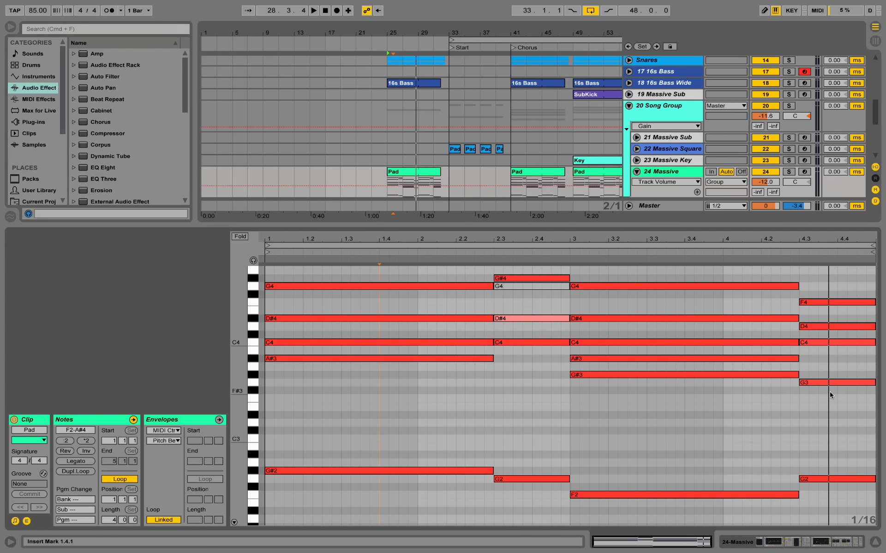
key("space")
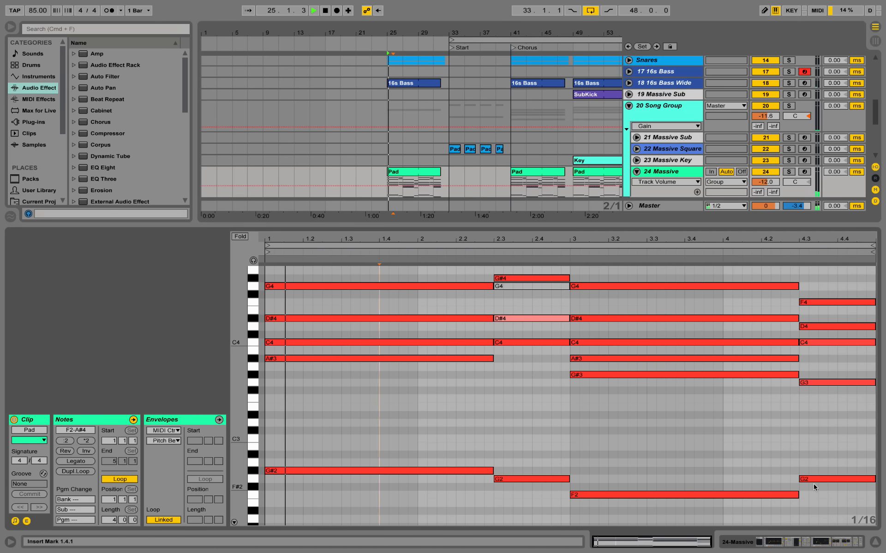
Stop playback and copy the G#3 note of the chord starting at bar 3 down to F3
scroll(735, 446, "up", 1)
scroll(736, 447, "up", 1)
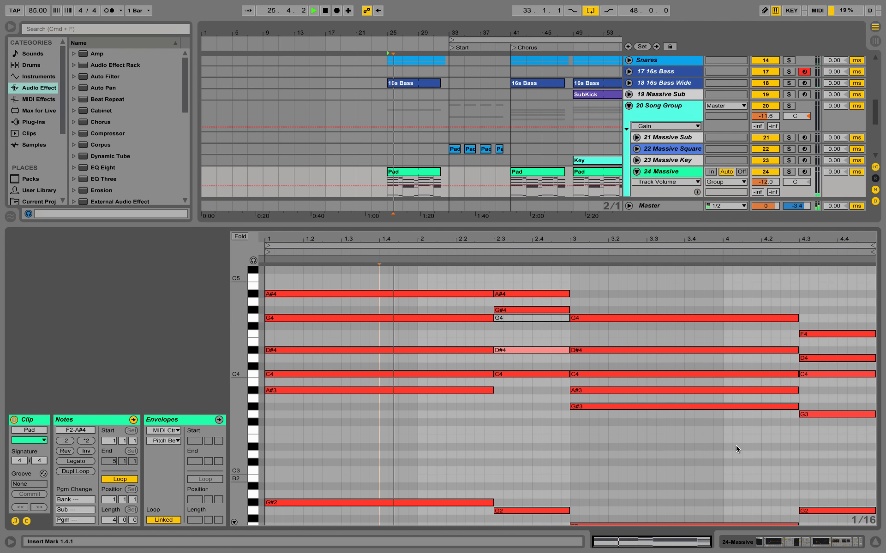
scroll(736, 446, "down", 2)
scroll(736, 446, "up", 2)
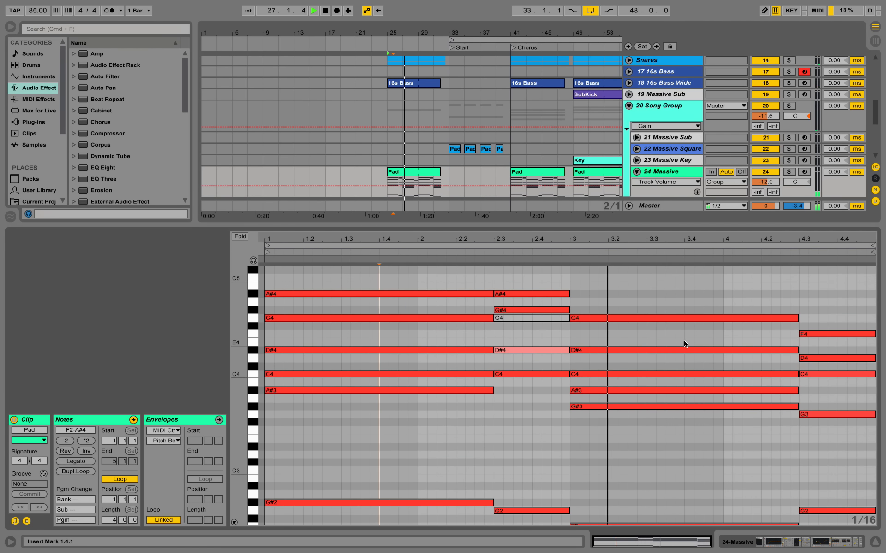
key("space")
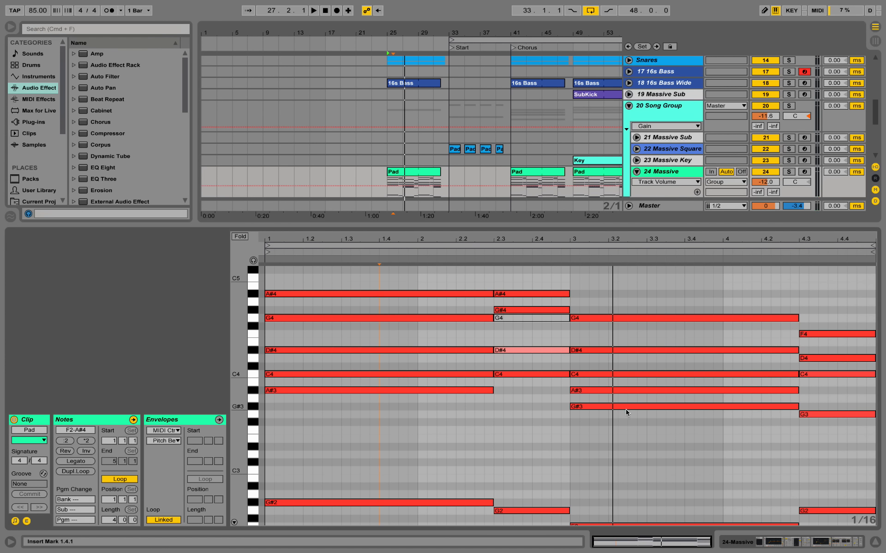
left_click_drag(625, 407, 625, 430)
Audition the F3, G#3, A#3 and C4 notes of the bar 3 chord one by one
left_click(611, 407)
left_click(603, 375)
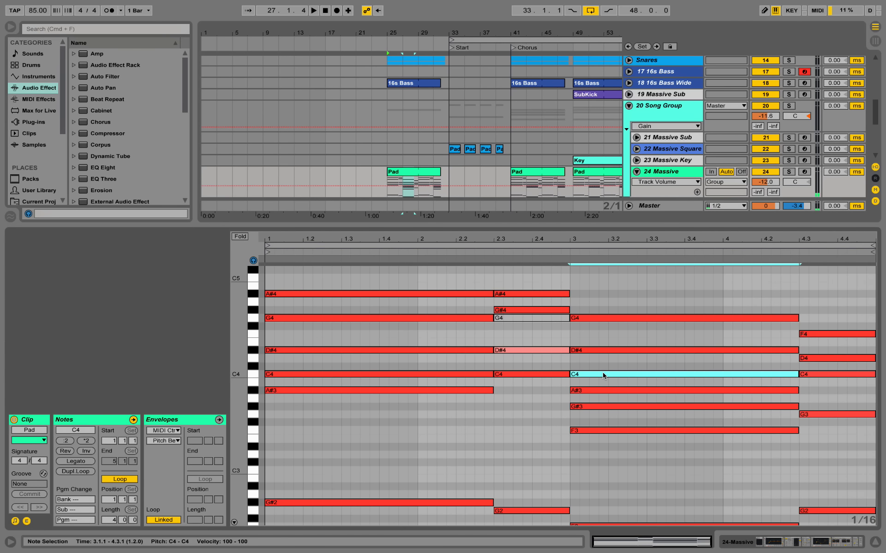
left_click(655, 485)
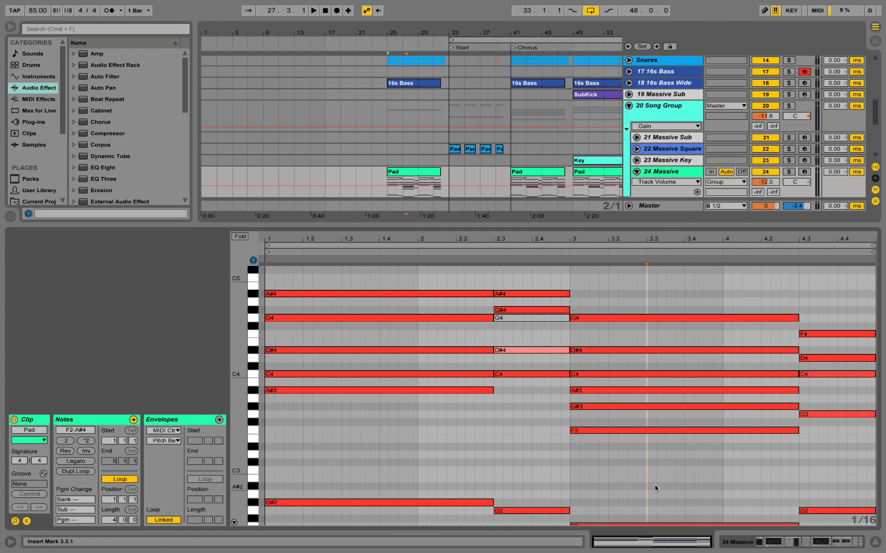
left_click(618, 432)
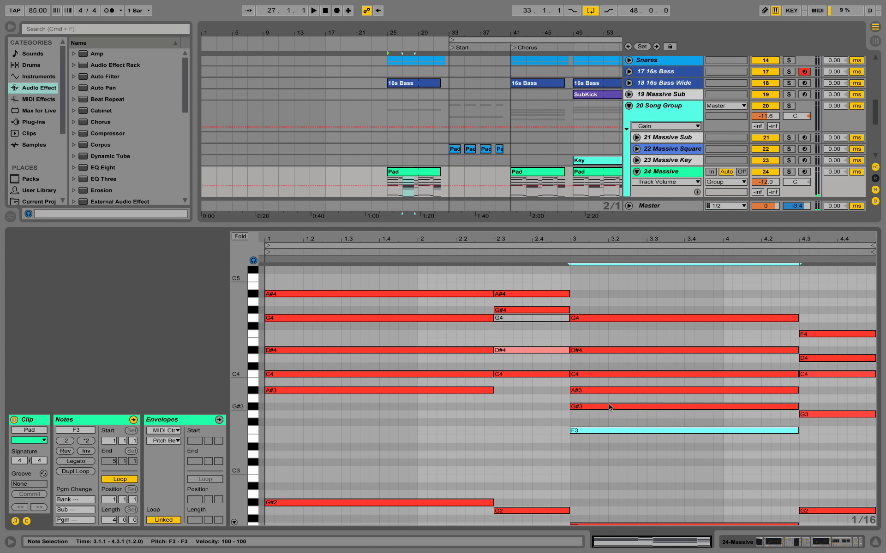
left_click(610, 407)
left_click(596, 375)
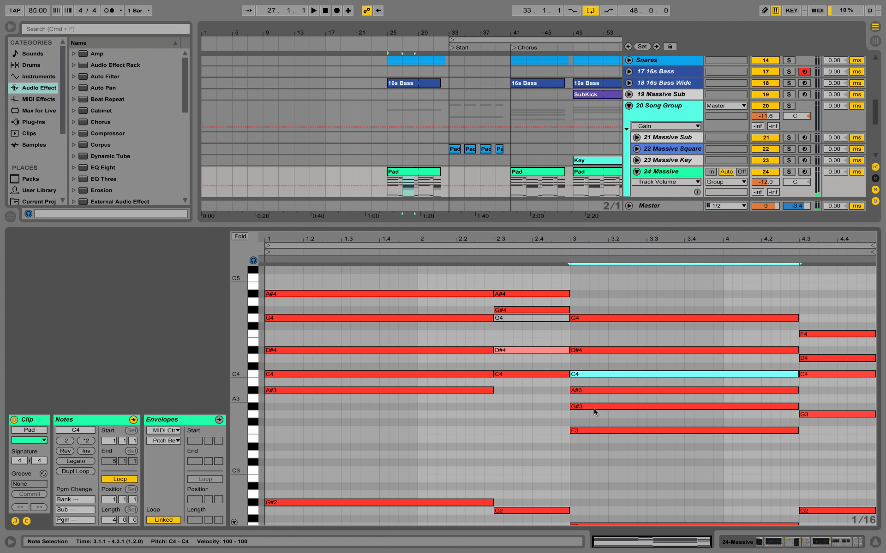
left_click(594, 431)
left_click(594, 409)
left_click(597, 374)
left_click(641, 392)
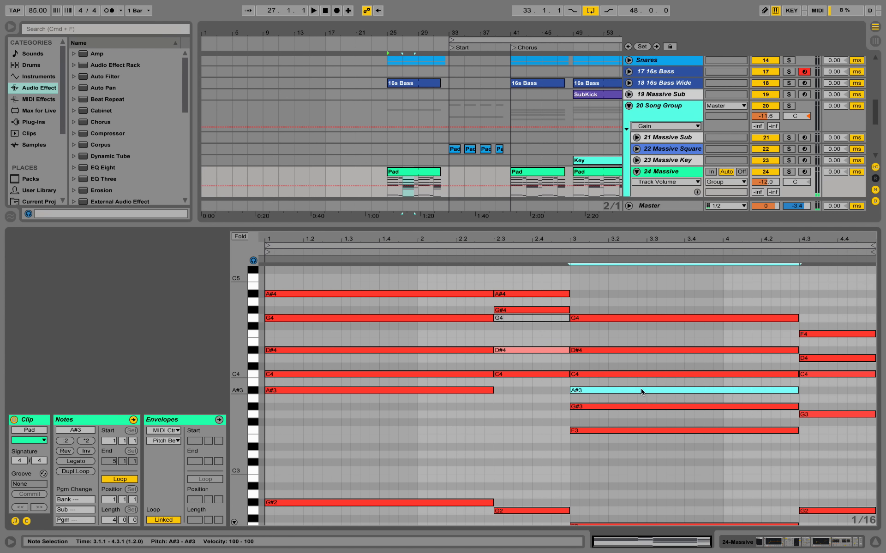
Select all notes of the bar 3 chord from F2 to G4 and play back the Pad clip to hear the voicing
left_click_drag(609, 338, 649, 510)
left_click_drag(663, 465, 672, 264)
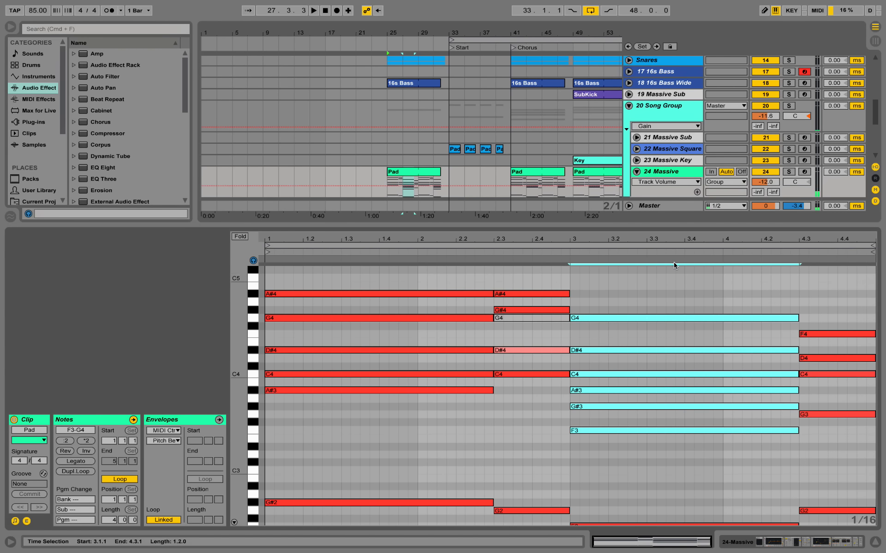
scroll(657, 317, "down", 3)
scroll(612, 389, "up", 2)
left_click_drag(624, 296, 652, 516)
key("space")
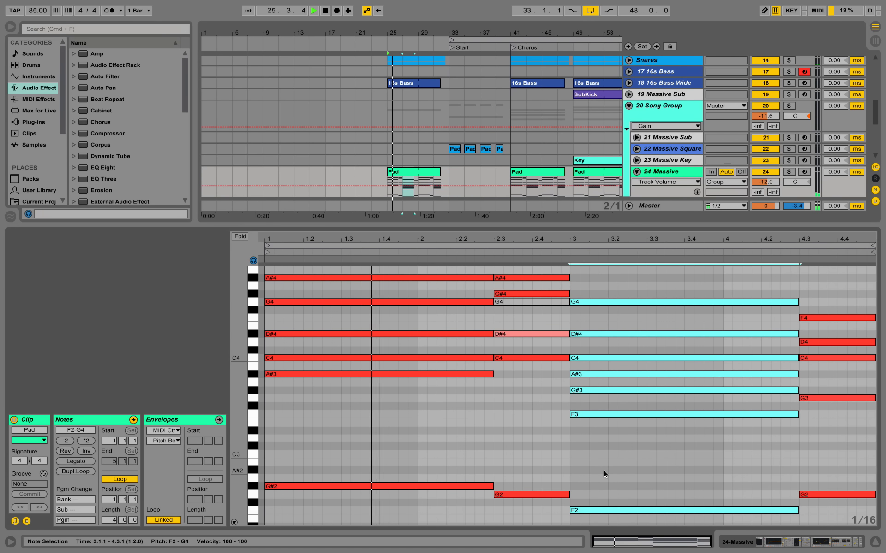
left_click(606, 459)
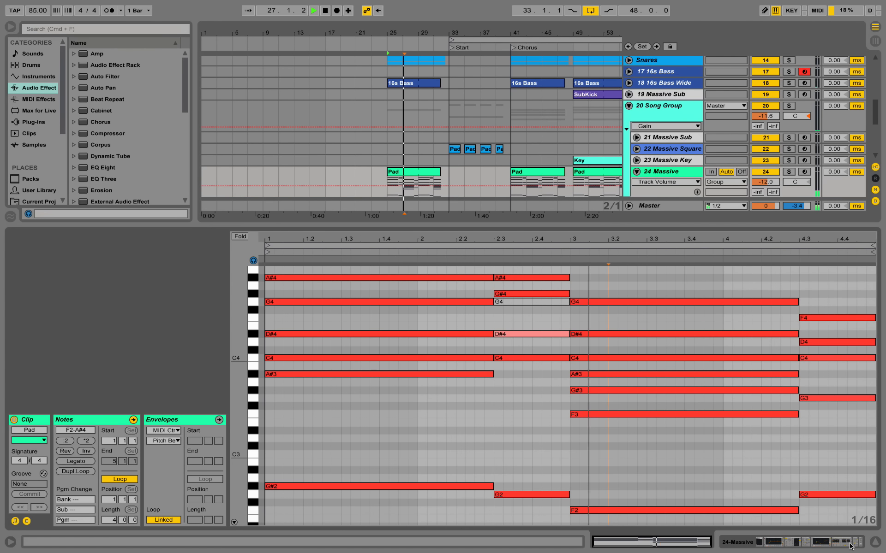
key("space")
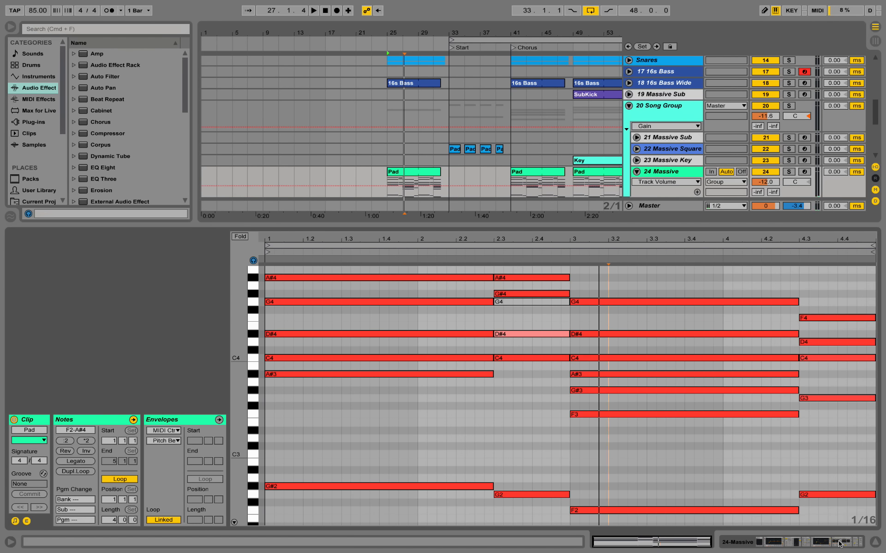
Show the device chain of track 24 Massive, then turn off and collapse its Frequency Shifter
left_click(839, 544)
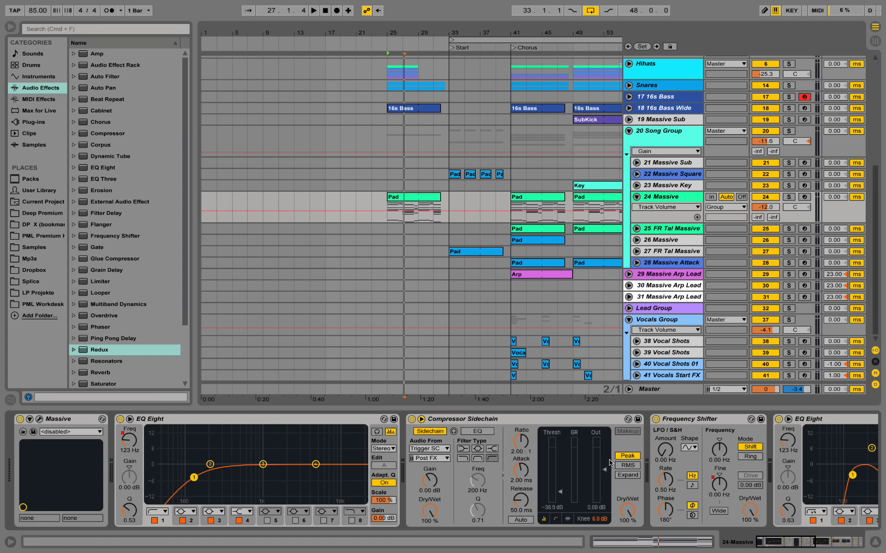
key("space")
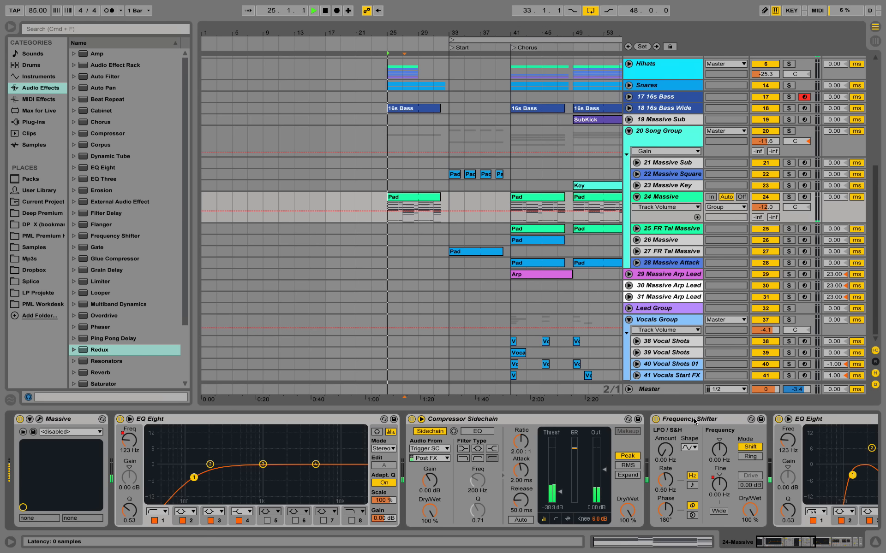
left_click(718, 484)
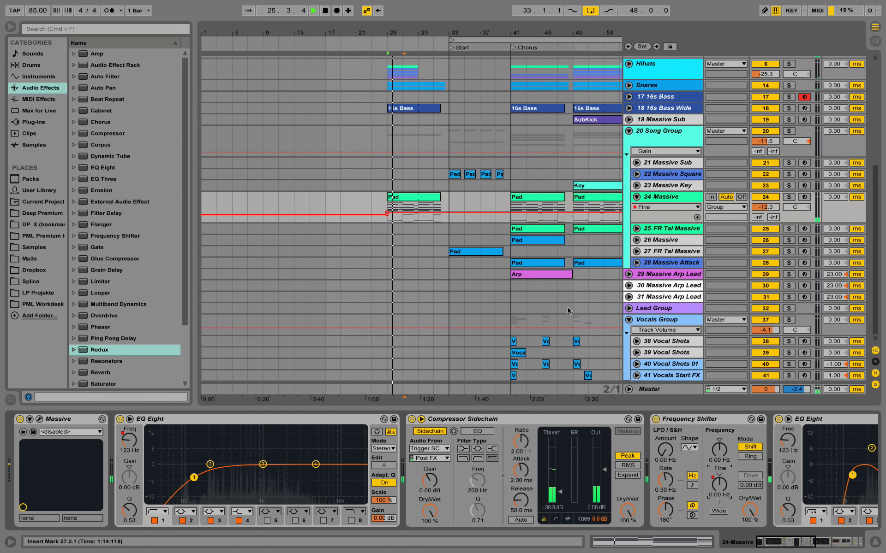
key("space")
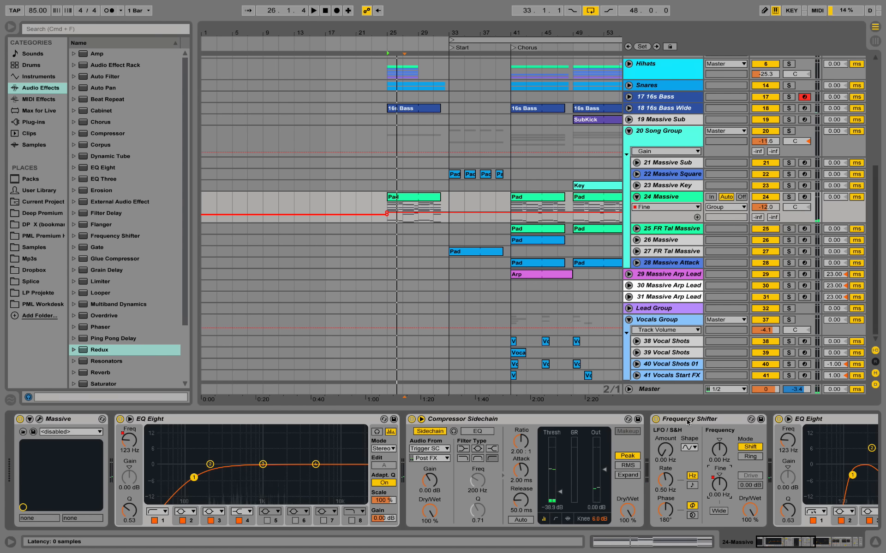
double_click(660, 419)
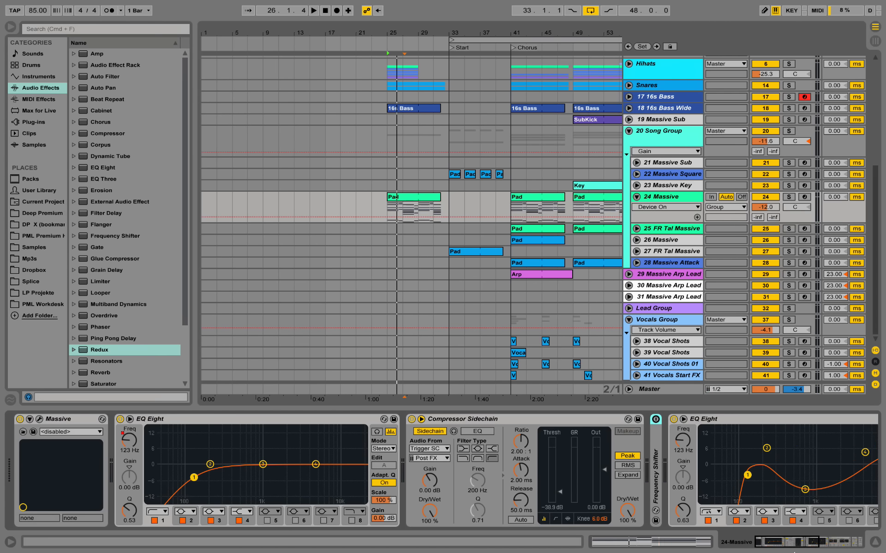
Compare the pad with the EQ Eight after the Frequency Shifter bypassed and re-enabled during playback
left_click(800, 543)
left_click_drag(800, 543, 826, 543)
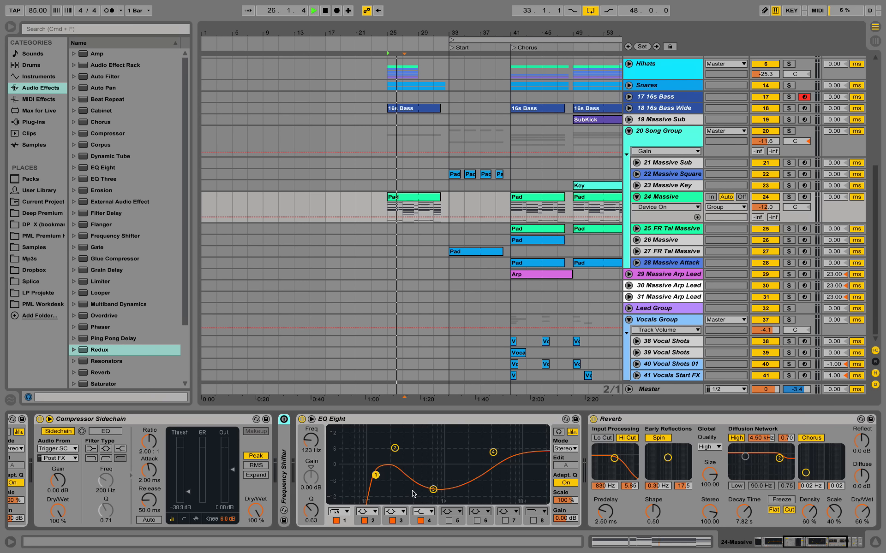
left_click(302, 419)
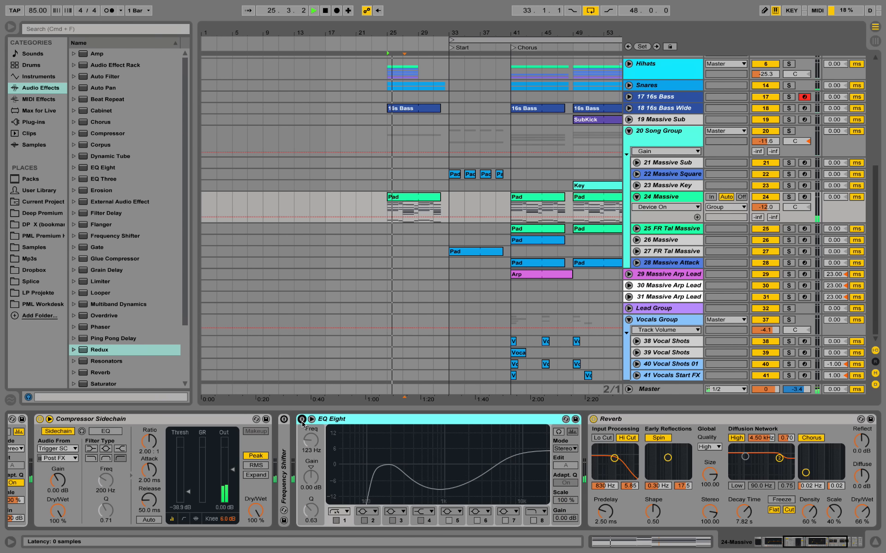
left_click(302, 420)
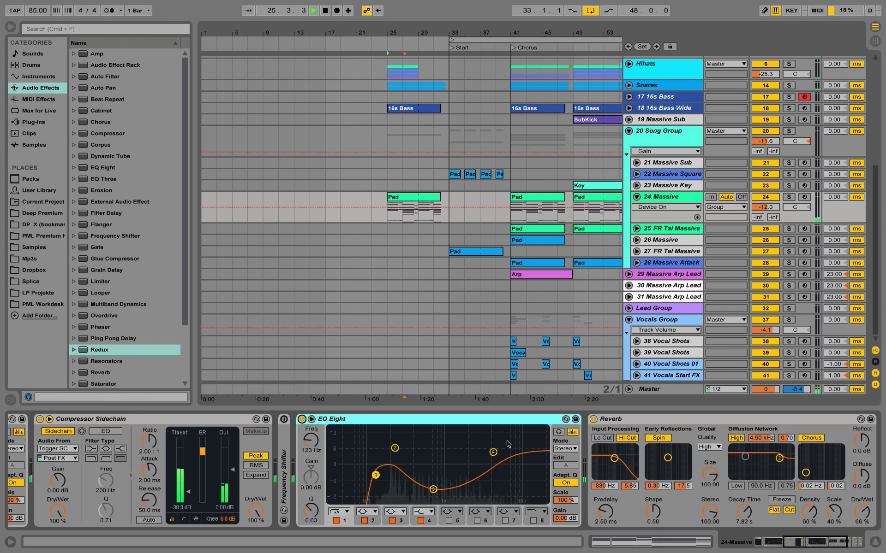
key("space")
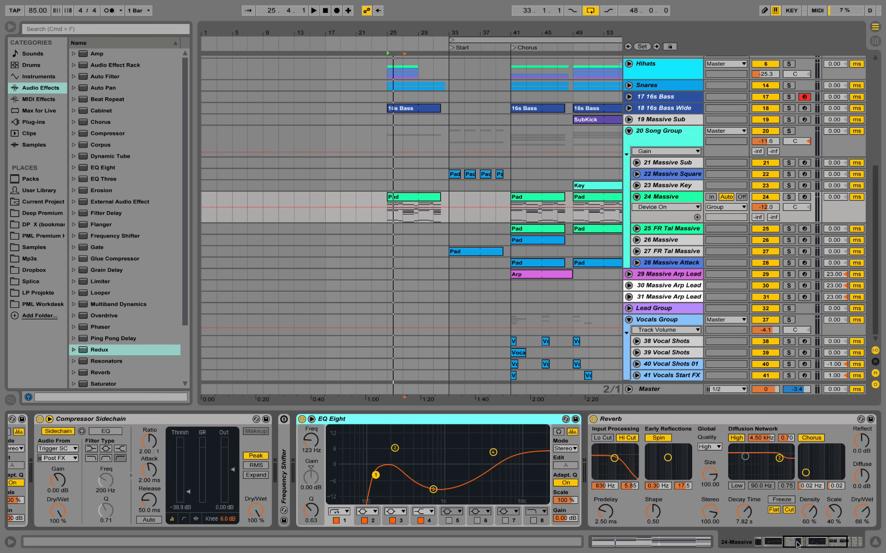
Compare the pad with the Reverb and its preceding EQ Eight bypassed and re-enabled, and view the rest of the chain
left_click_drag(797, 543, 807, 542)
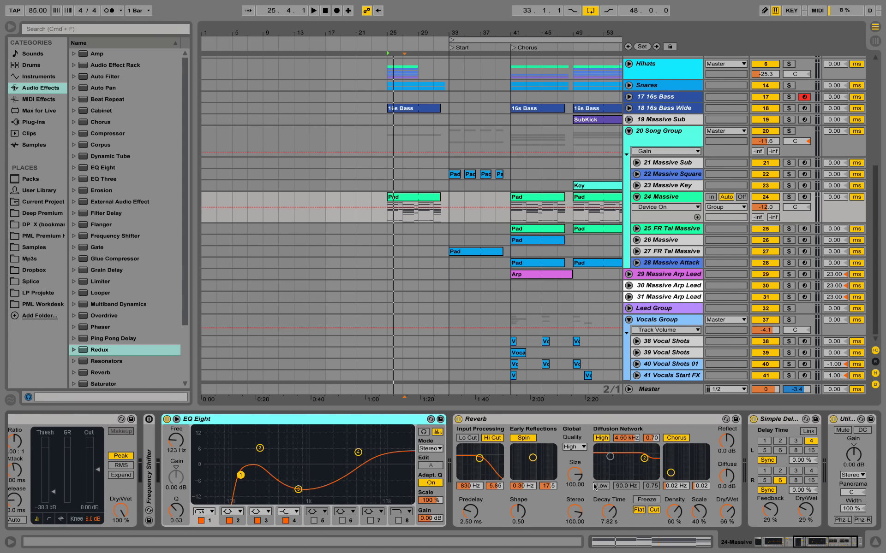
left_click(458, 419)
key("space")
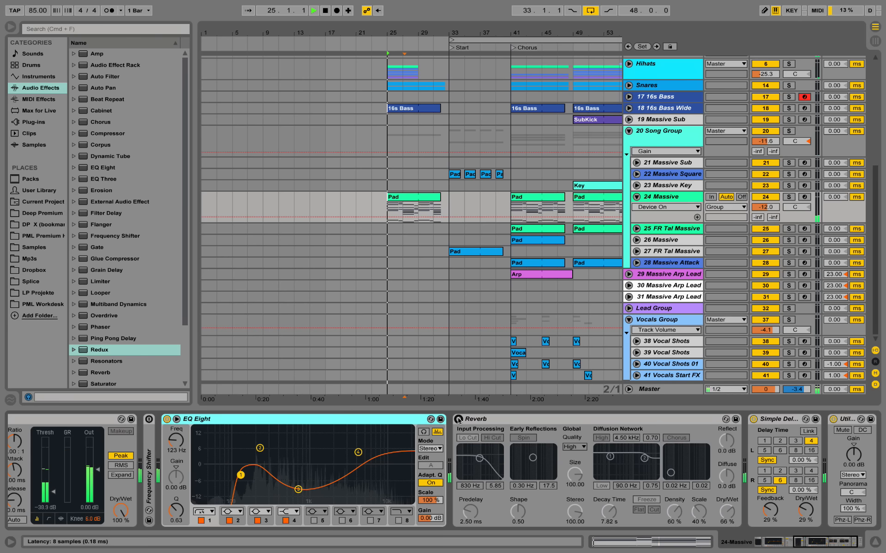
left_click(167, 420)
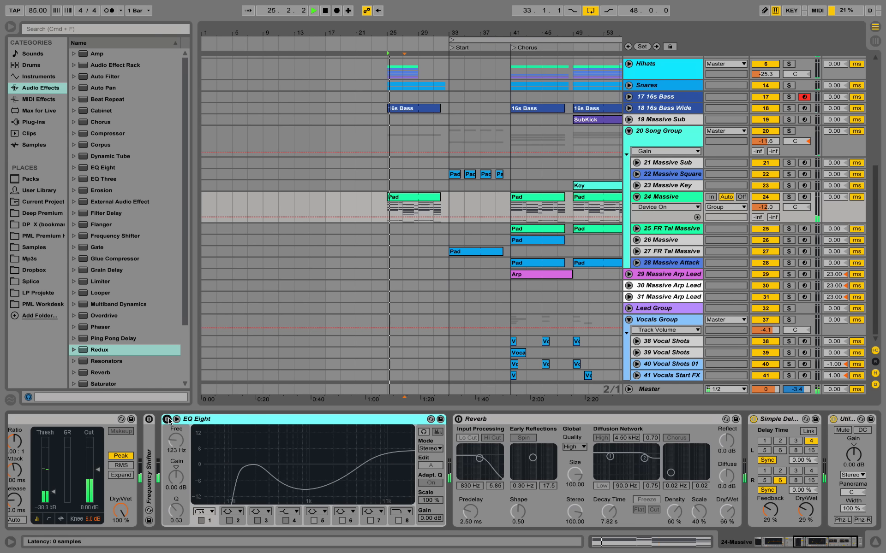
left_click(167, 420)
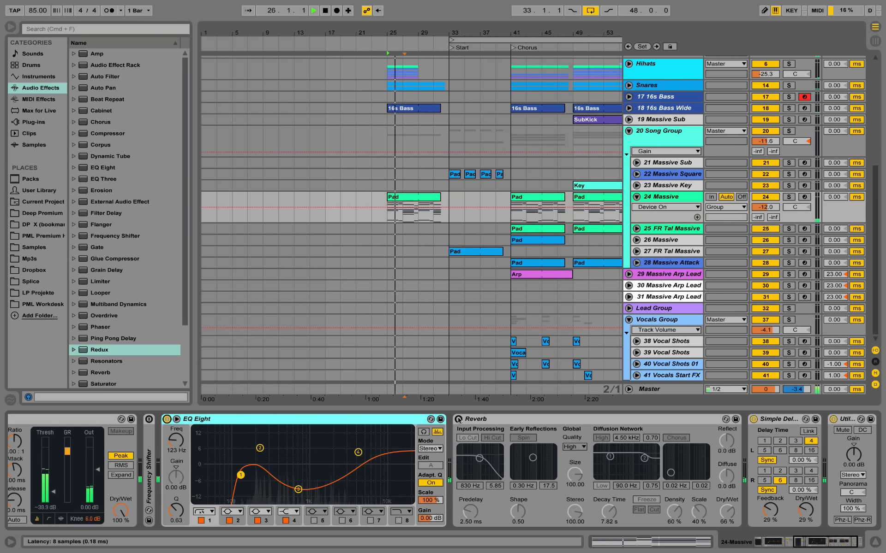
left_click(458, 419)
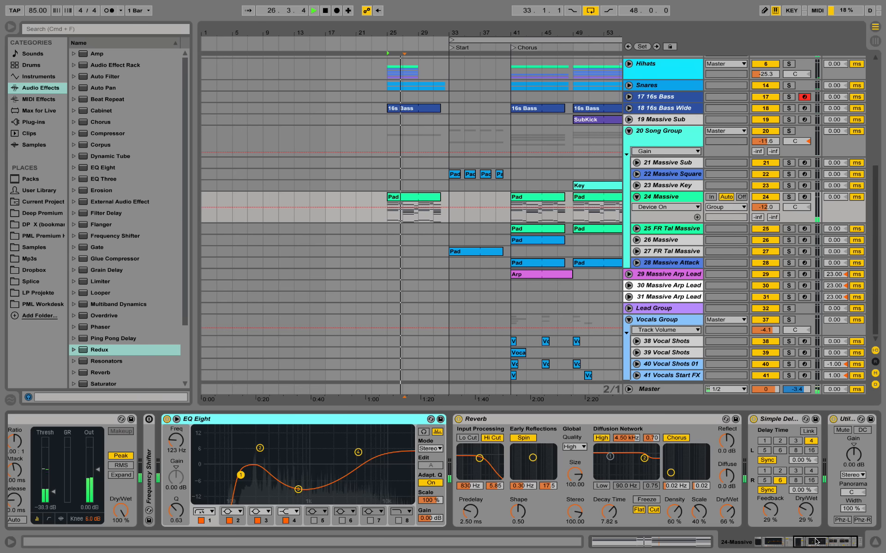
left_click(837, 545)
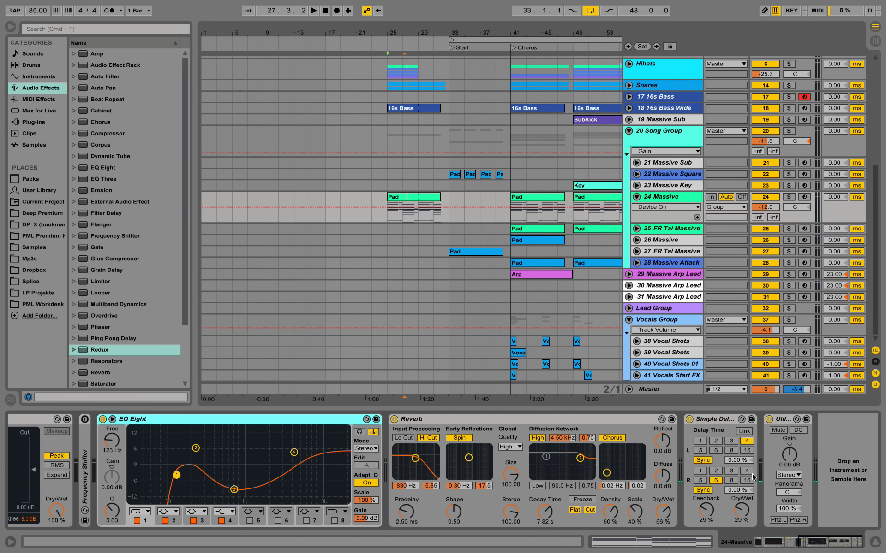
Open the Massive synth window on track 24, examine the PAD_SKY preset while playing the pad, and close the window
left_click_drag(825, 544, 779, 538)
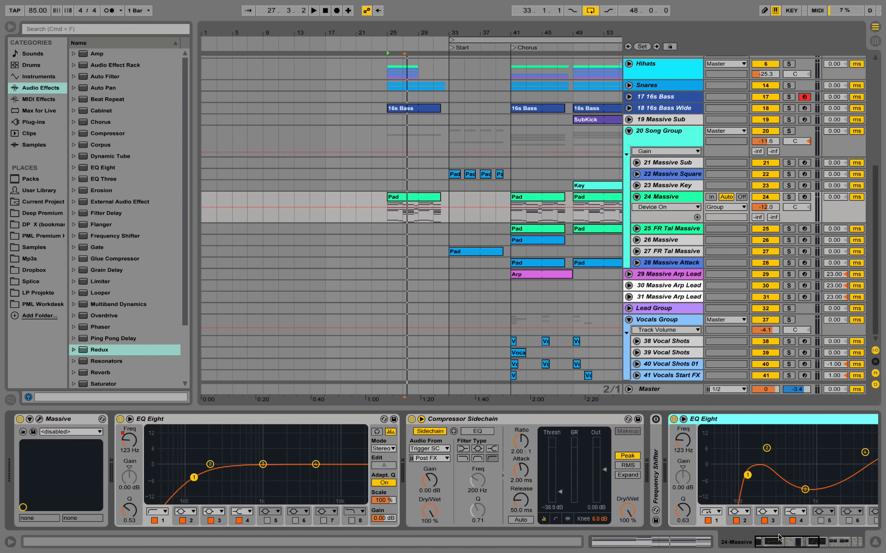
left_click(39, 420)
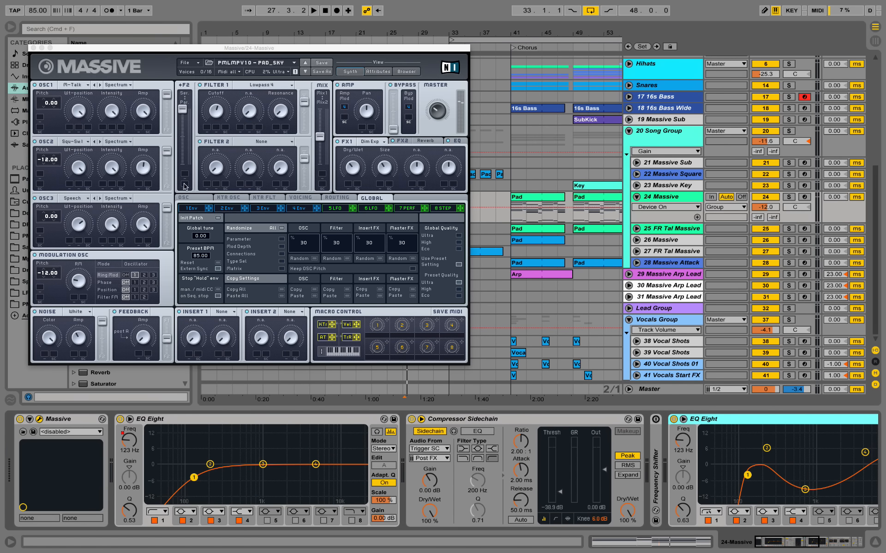
left_click_drag(205, 49, 444, 101)
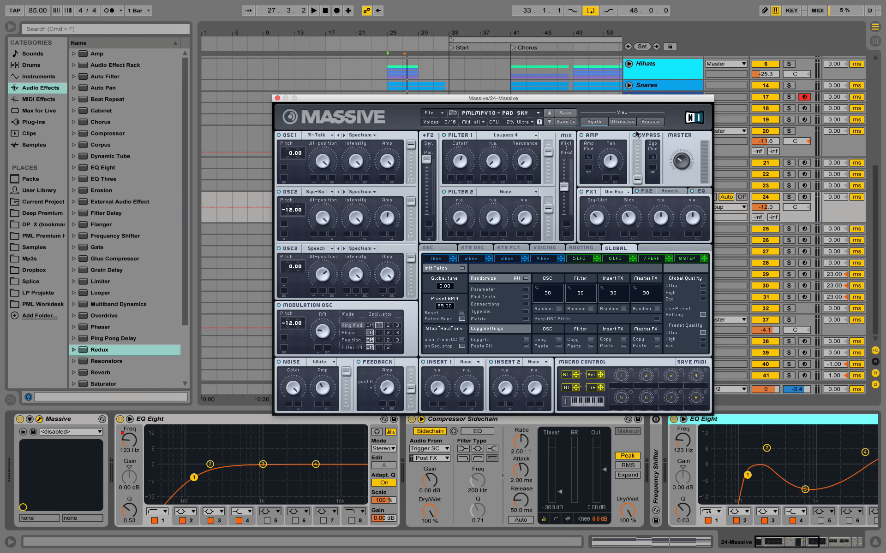
key("space")
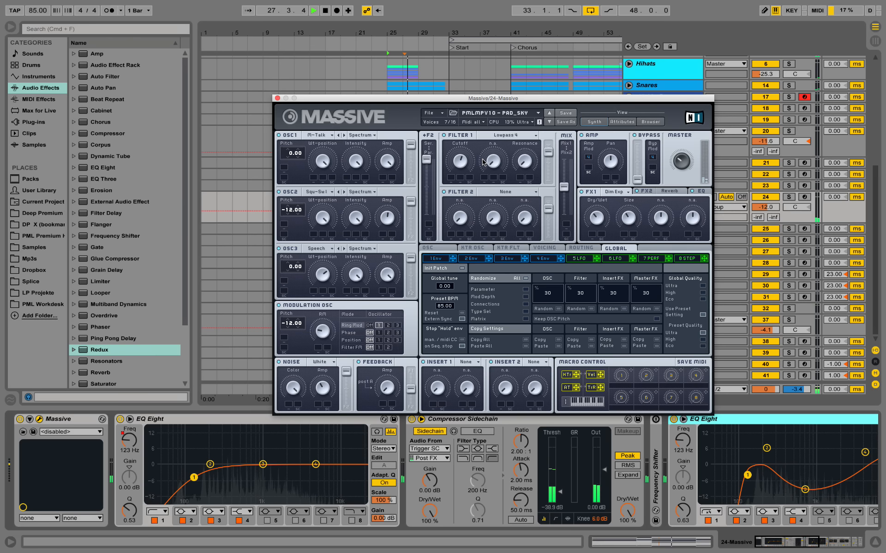
key("space")
key("space")
left_click(277, 98)
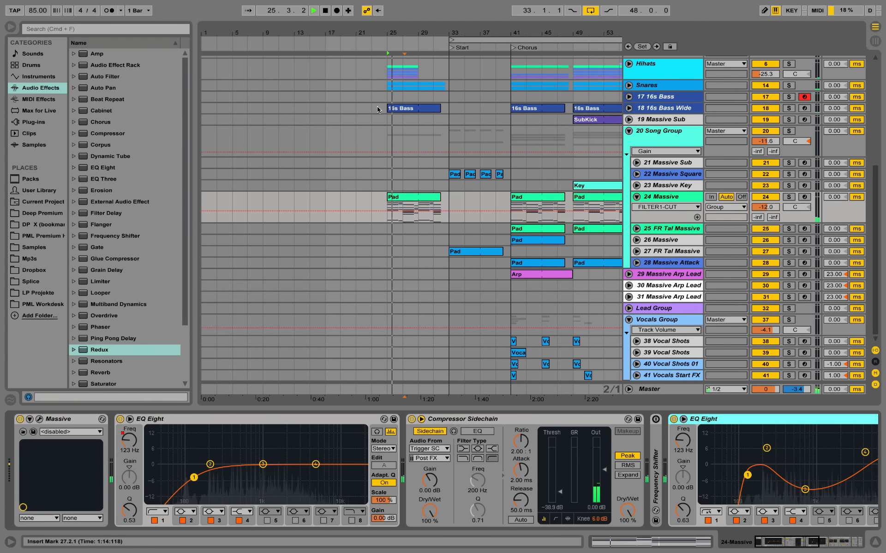
Stop playback and copy the Pad clip at bar 41 of track 25 FR Tal Massive to bar 25
left_click(601, 188)
key("space")
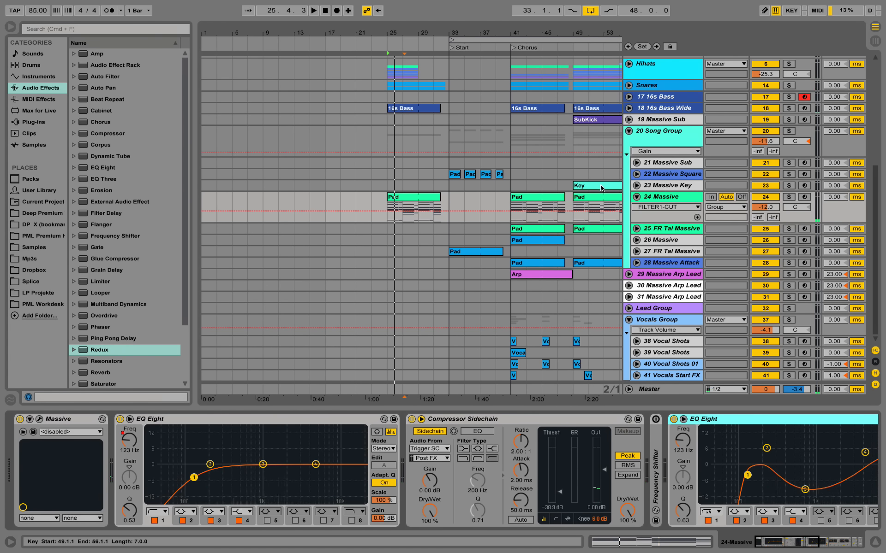
left_click(526, 230)
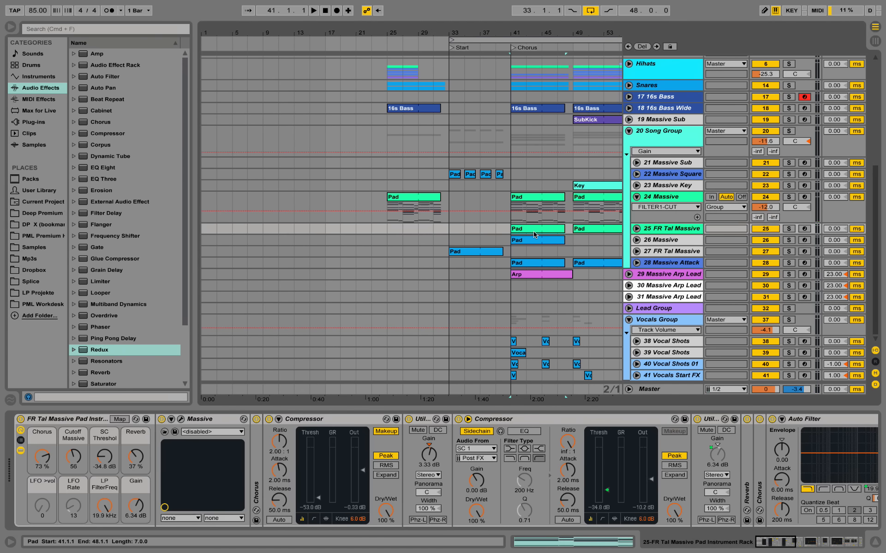
left_click_drag(535, 234, 412, 236)
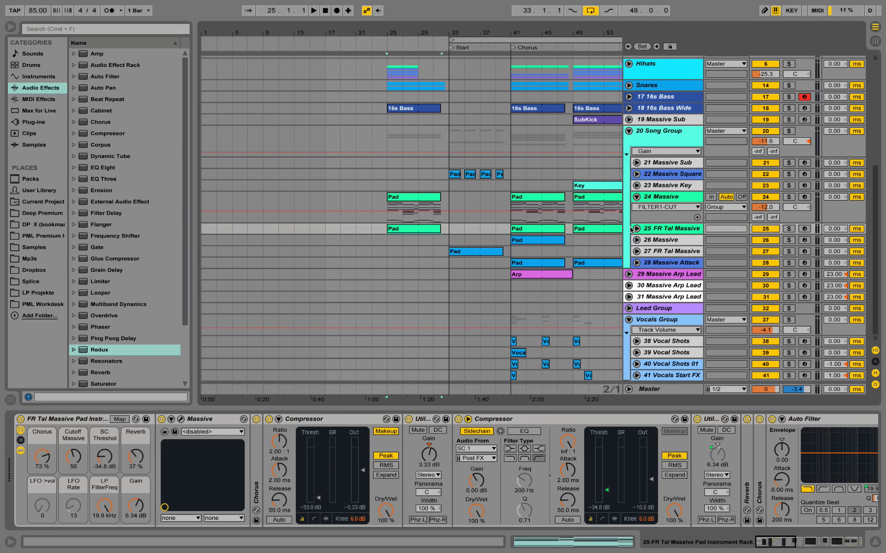
Unfold track 25 FR Tal Massive, solo it and play its Pad clip at bar 25
left_click(636, 229)
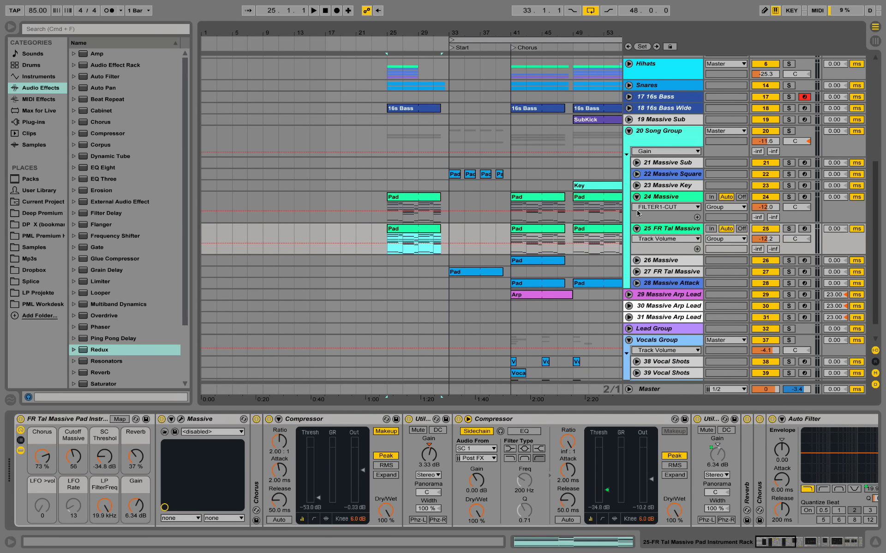
key("space")
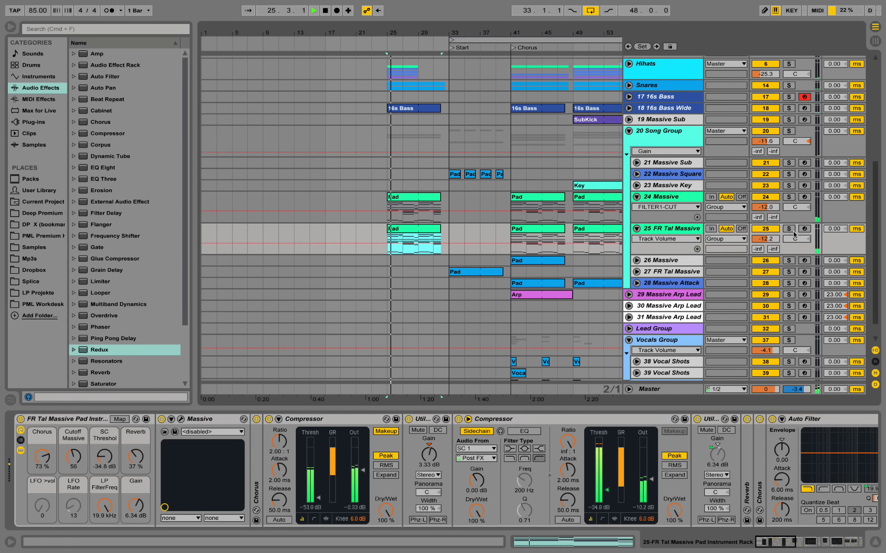
left_click(789, 231)
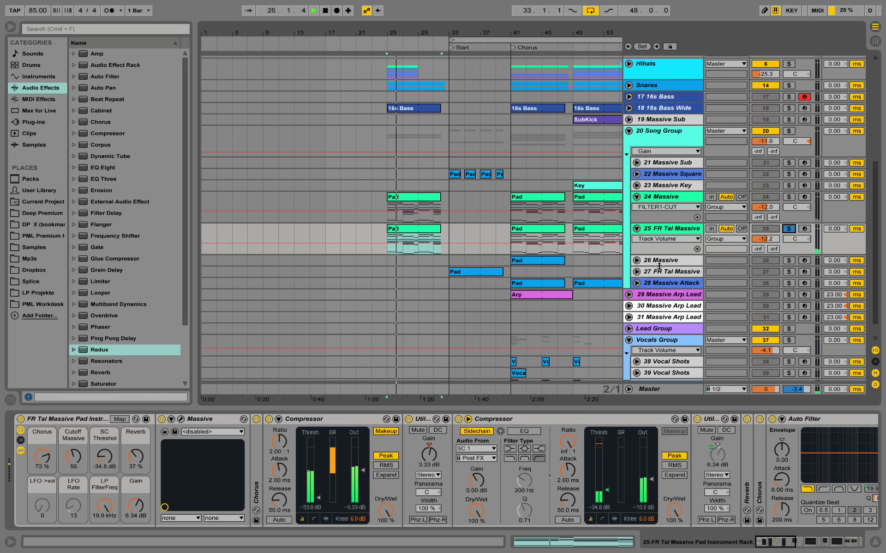
key("space")
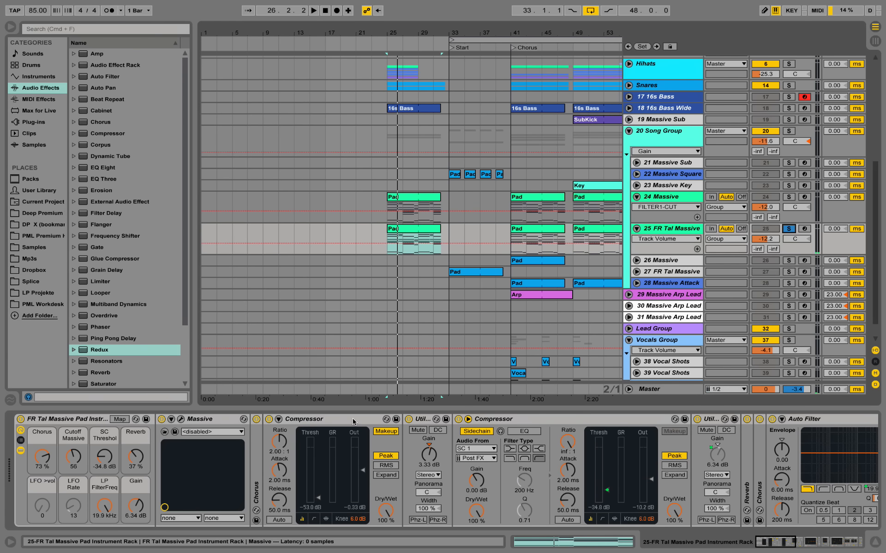
Expand the Chorus device on track 25 and show the grouping option for the selected Massive, Chorus and Compressor devices
double_click(258, 437)
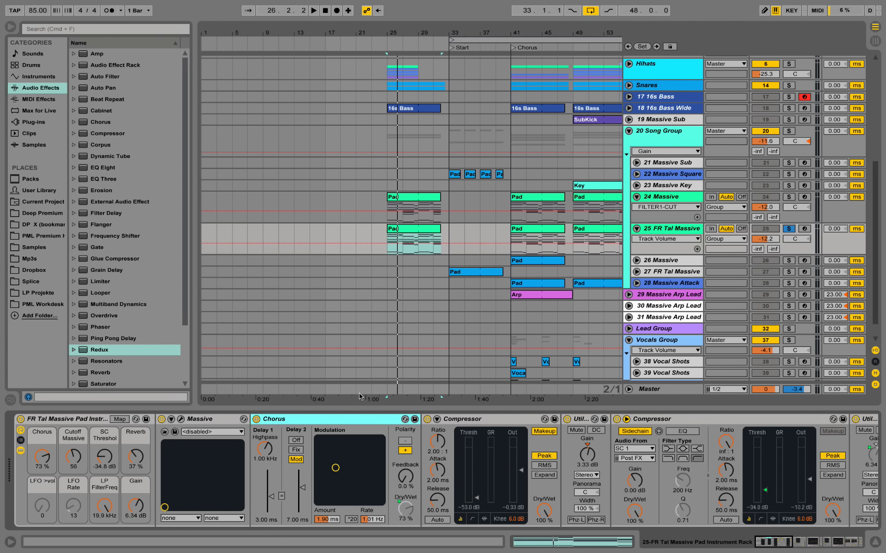
left_click(61, 421)
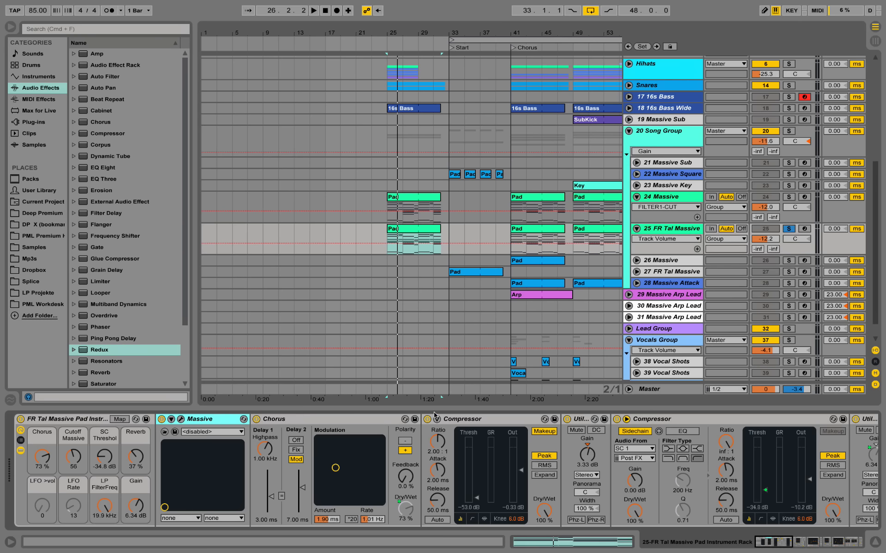
right_click(479, 422)
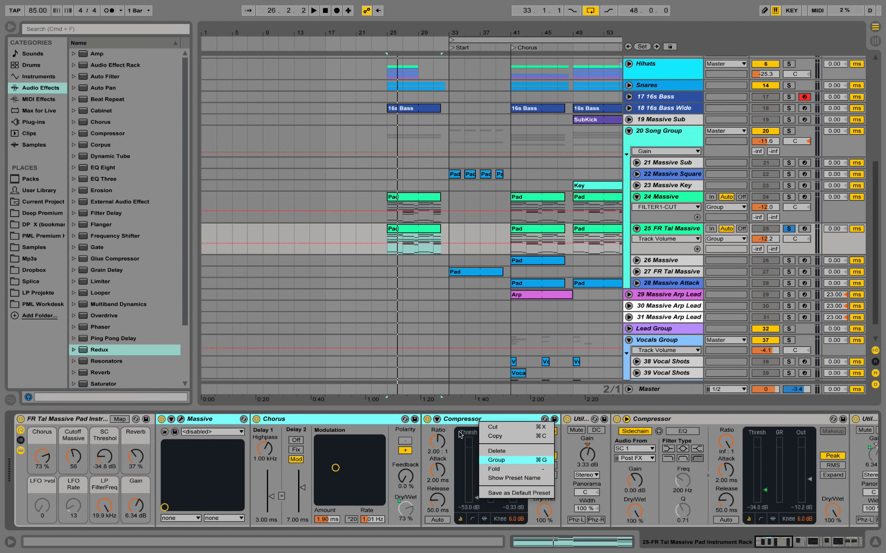
left_click(448, 417)
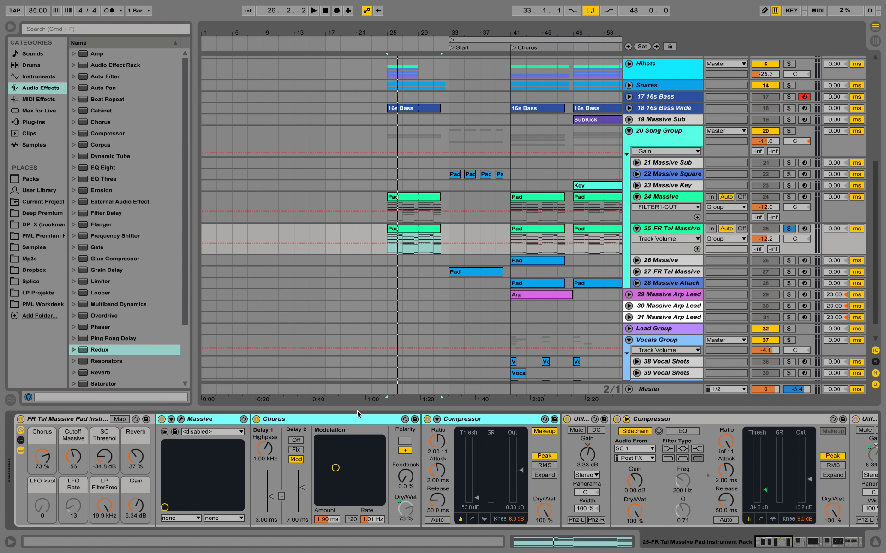
Open the Massive synth window of track 25, examine the PAD_BASIC preset and its Voicing settings, and close the window
mouse_move(785, 540)
left_mouse_down()
mouse_move(851, 535)
mouse_move(785, 537)
left_mouse_up()
left_click_drag(786, 540, 782, 540)
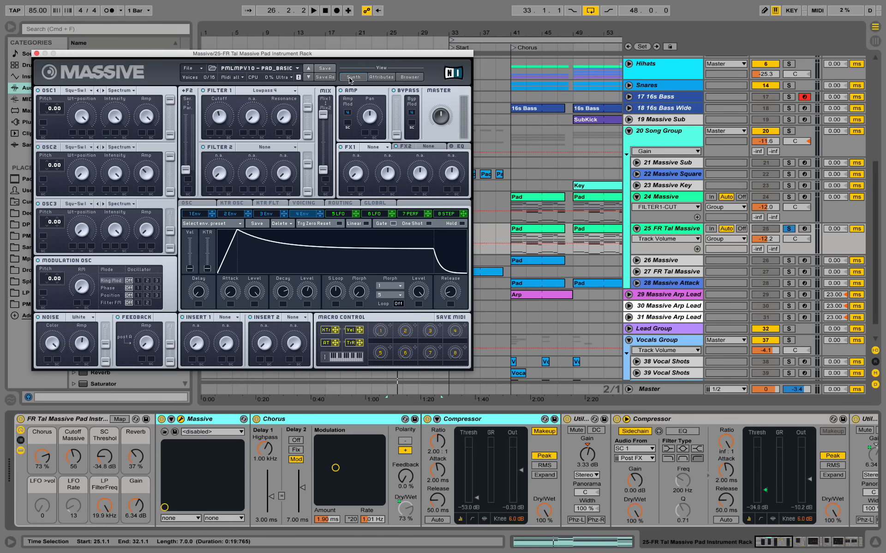
left_click_drag(243, 56, 399, 69)
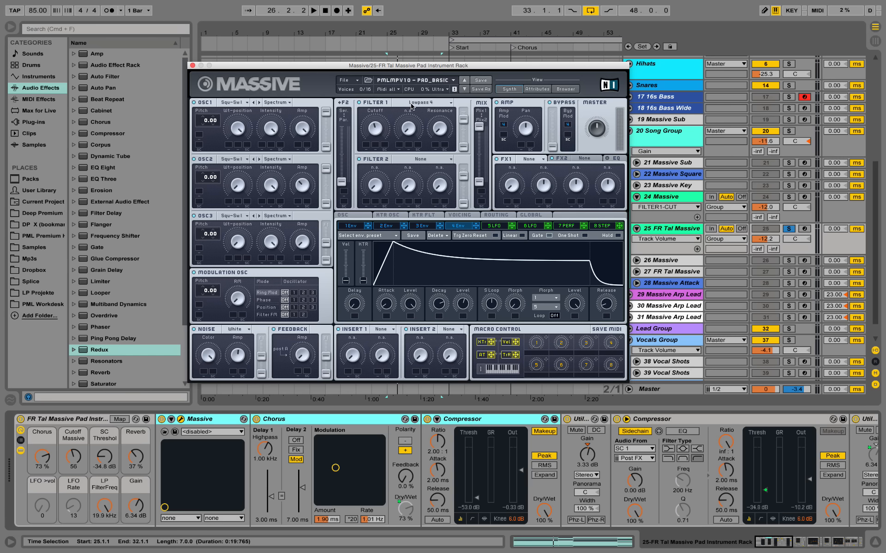
left_click(465, 215)
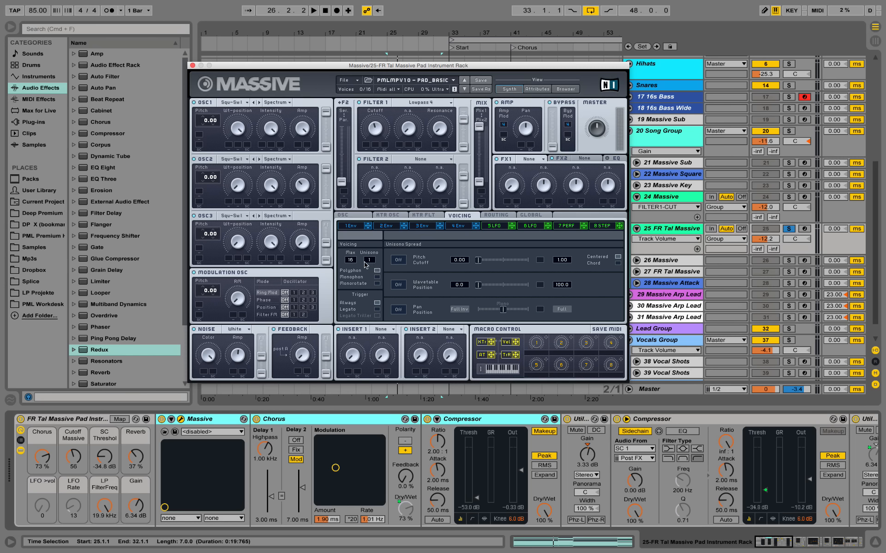
left_click(193, 66)
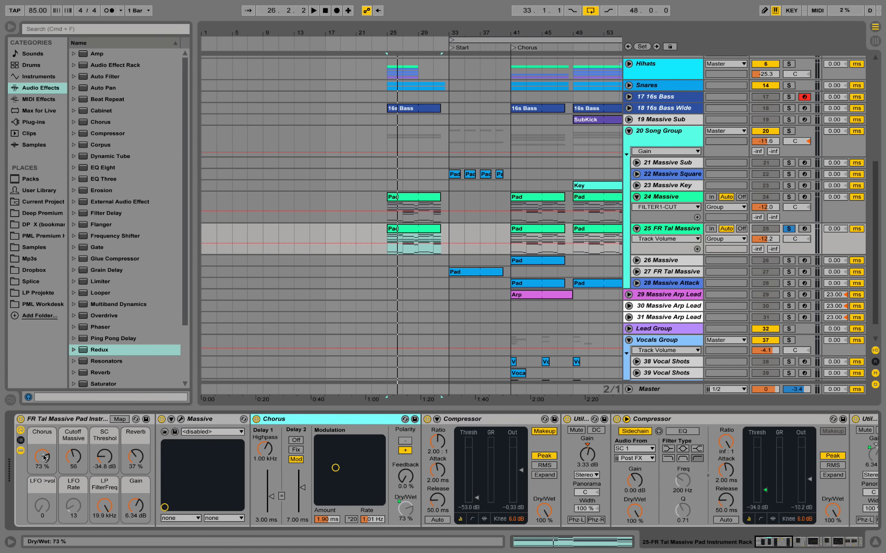
Audition the soloed pad while varying the rack's Chorus macro, returning it to 73 %
mouse_move(38, 459)
left_mouse_down()
mouse_move(38, 446)
mouse_move(38, 490)
mouse_move(38, 444)
mouse_move(38, 456)
left_mouse_up()
key("space")
key("space")
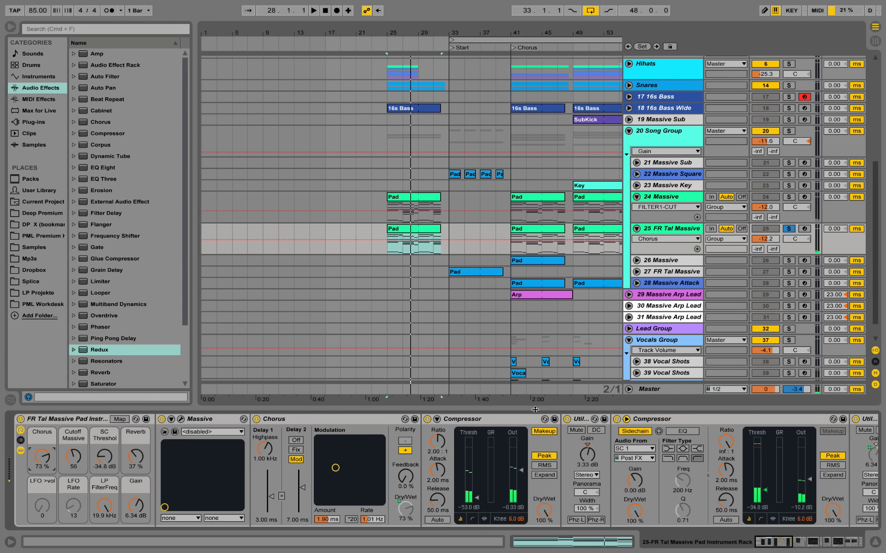
Compare the pad with the first Compressor after the Chorus bypassed and re-enabled during playback
left_click(485, 419)
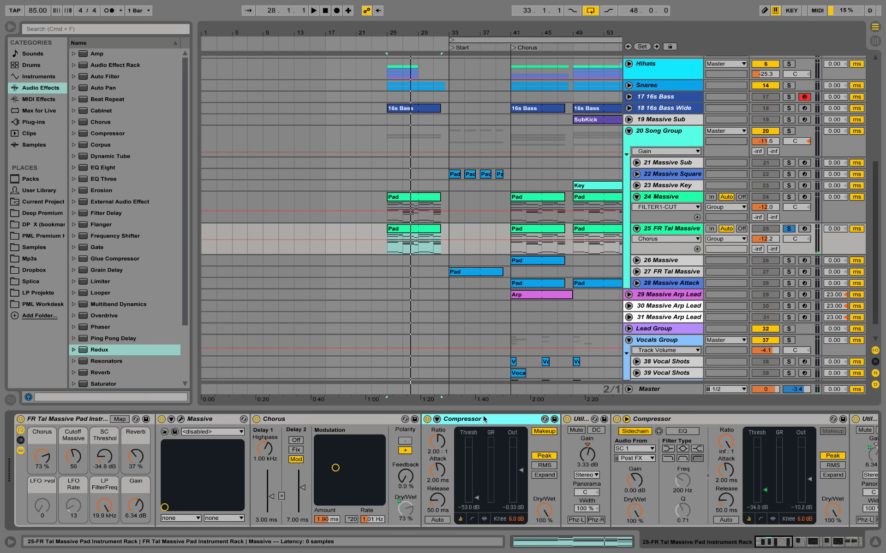
left_click(425, 420)
key("space")
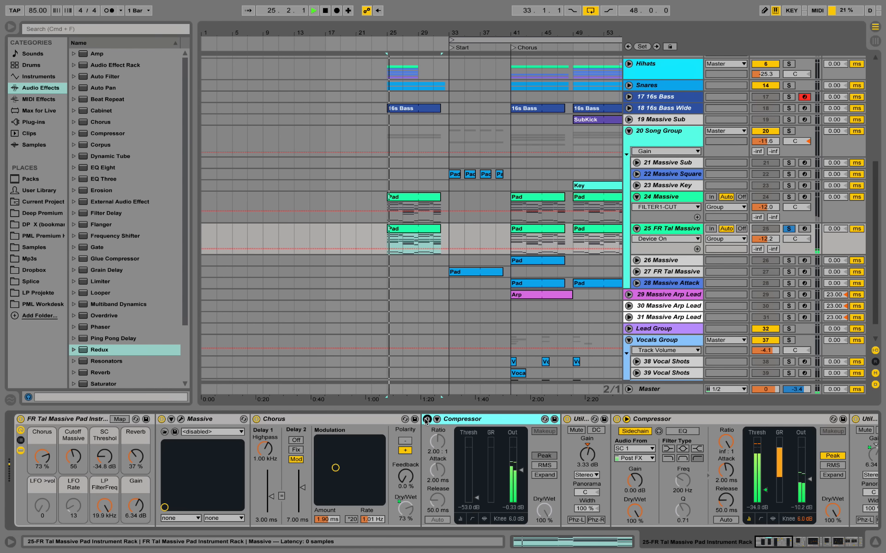
left_click(425, 419)
key("space")
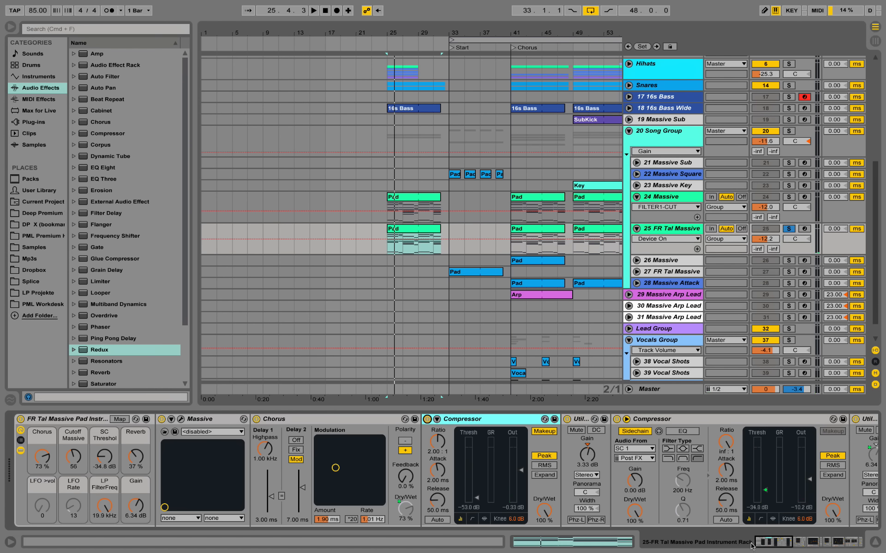
Expand the Reverb device in the rack and play the pad while varying the Reverb macro, returning it to 37 %
left_click_drag(777, 546, 785, 546)
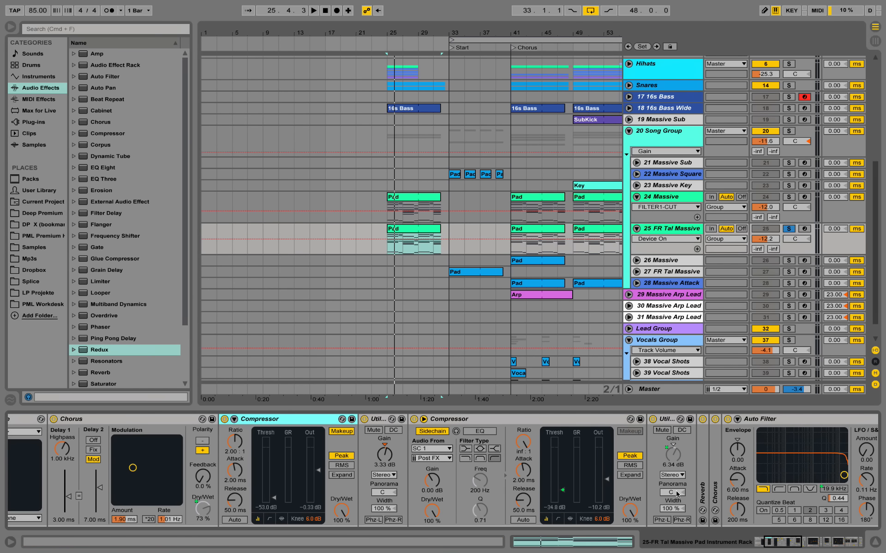
double_click(703, 484)
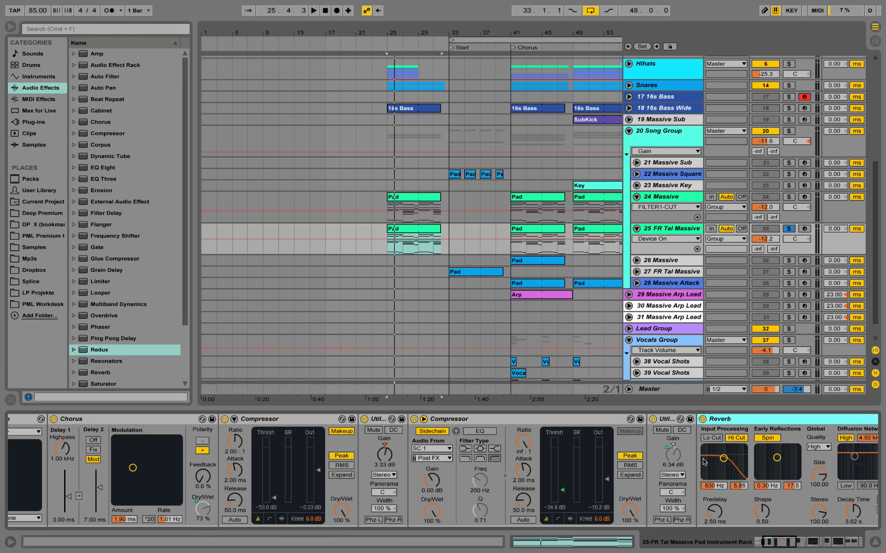
mouse_move(786, 548)
left_mouse_down()
mouse_move(798, 547)
mouse_move(778, 546)
left_mouse_up()
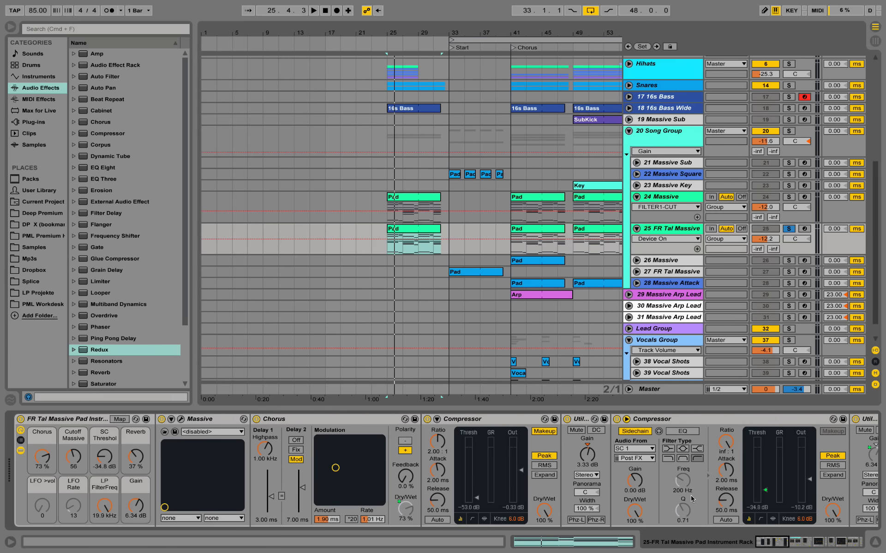
key("space")
mouse_move(139, 460)
left_mouse_down()
mouse_move(139, 487)
mouse_move(140, 460)
left_mouse_up()
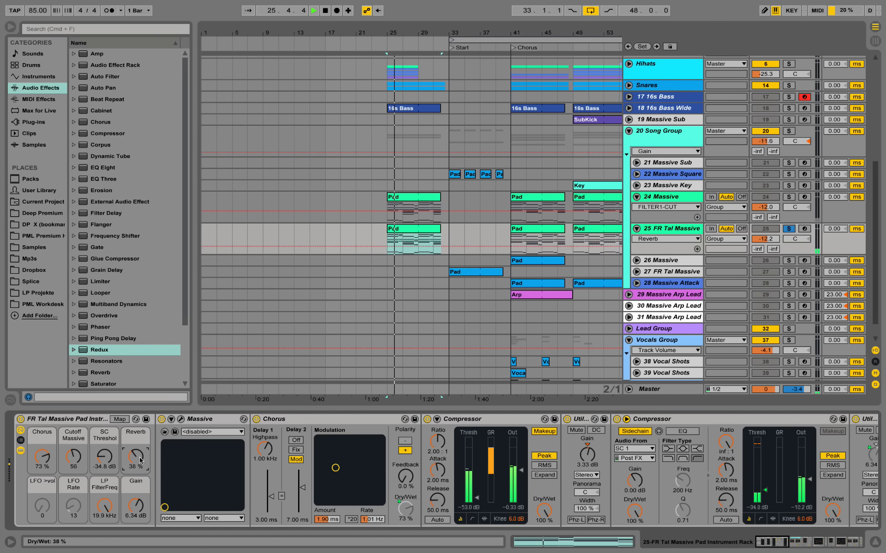
key("space")
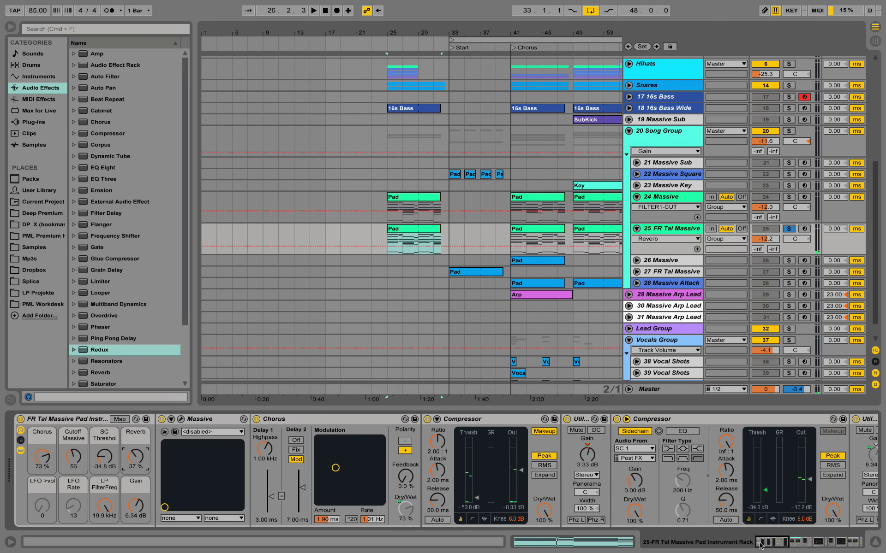
Examine the remaining effects on track 25, from EQ Eight through Simple Delay, and compare them with the chain of track 24 Massive
left_click_drag(761, 546, 823, 540)
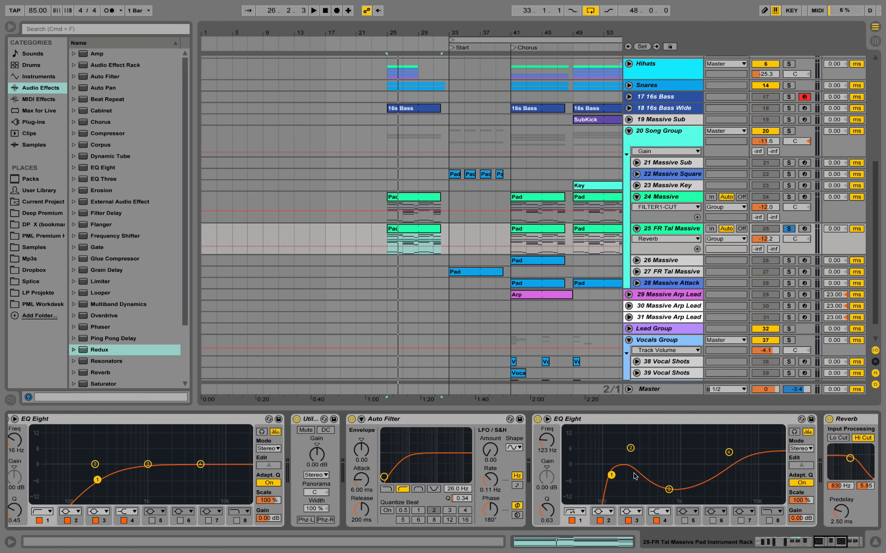
left_click_drag(817, 548, 837, 544)
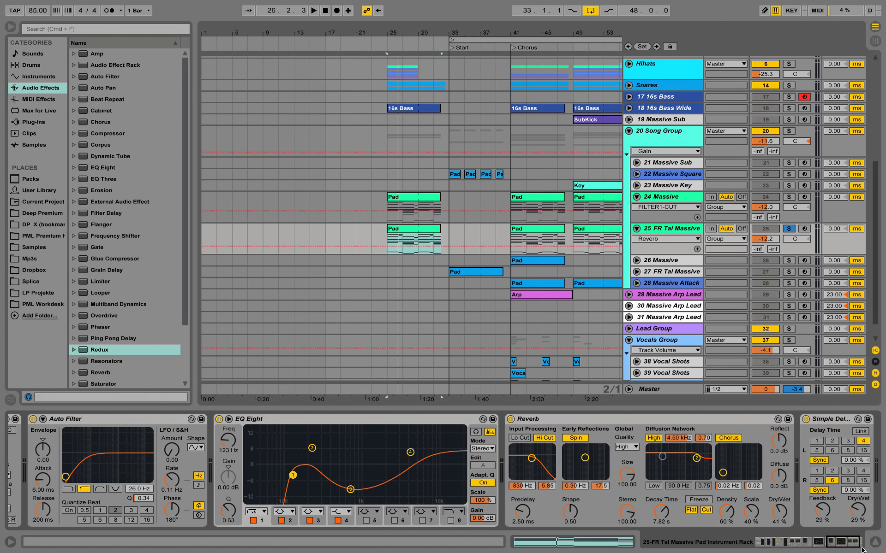
left_click_drag(846, 540, 850, 540)
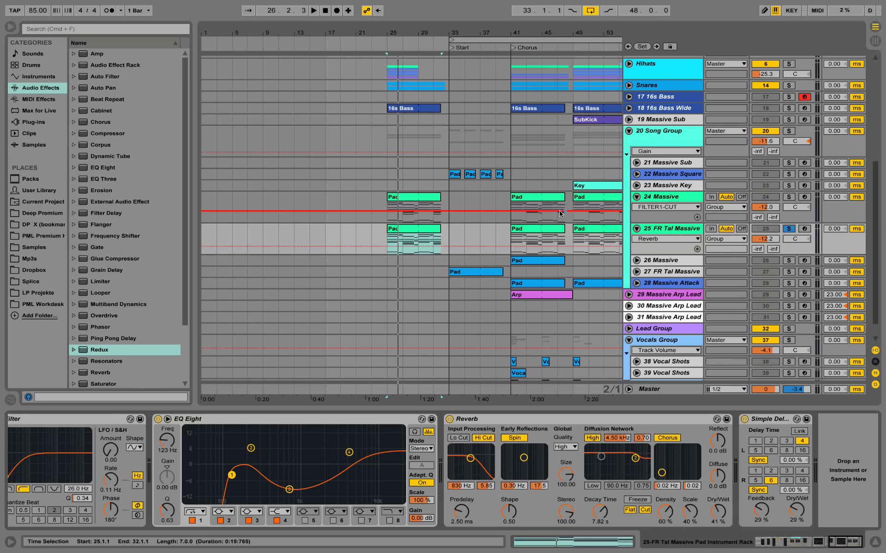
left_click(667, 198)
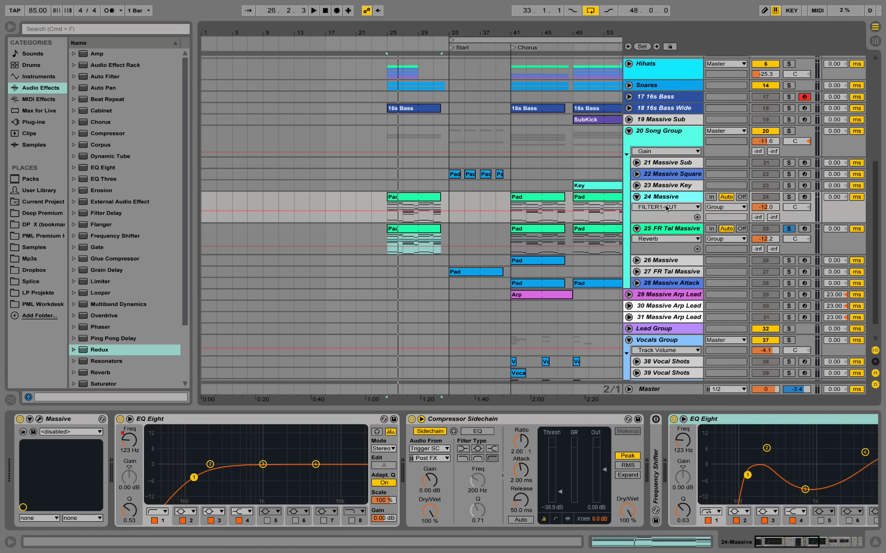
left_click(674, 228)
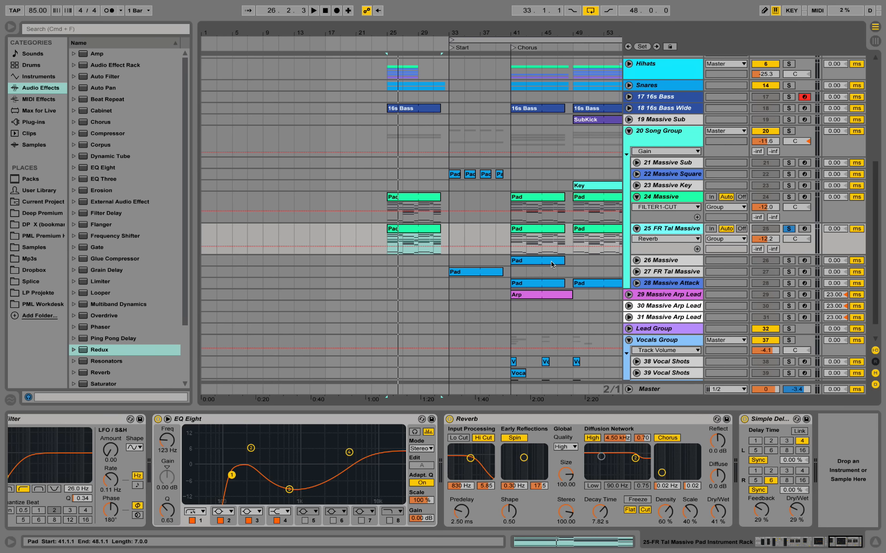
Copy the Pad clip at bar 41 of track 26 Massive to bar 25, solo the track and play it briefly
left_click_drag(544, 261, 428, 261)
left_click(788, 261)
key("space")
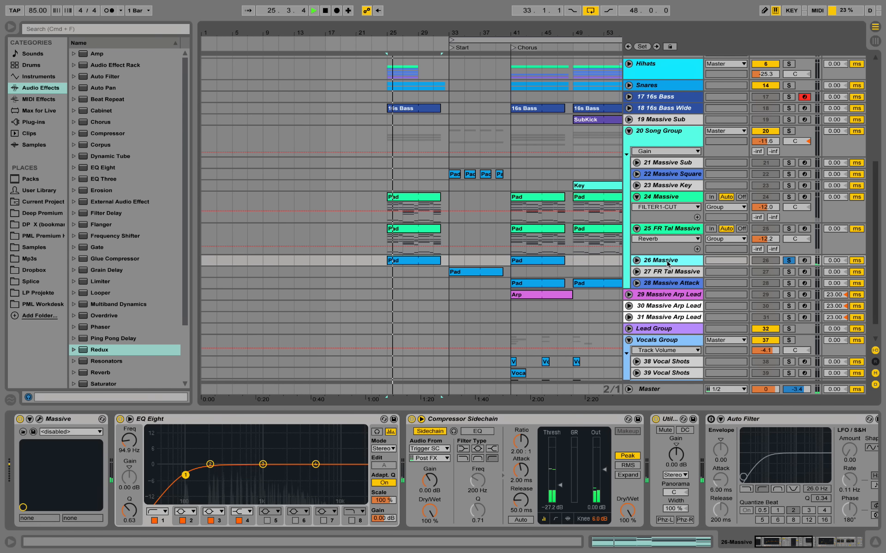
key("space")
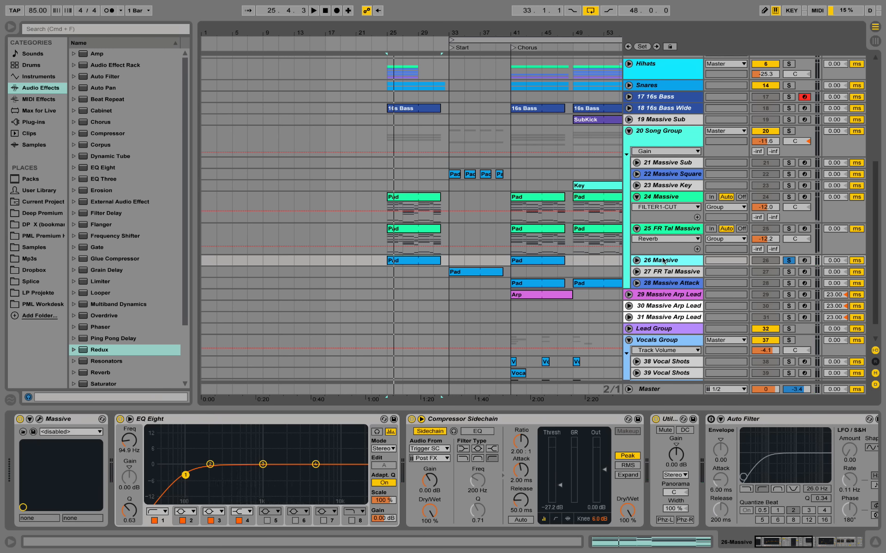
Unfold track 26 Massive to show the chord notes while playing its pad, and stop playback
key("space")
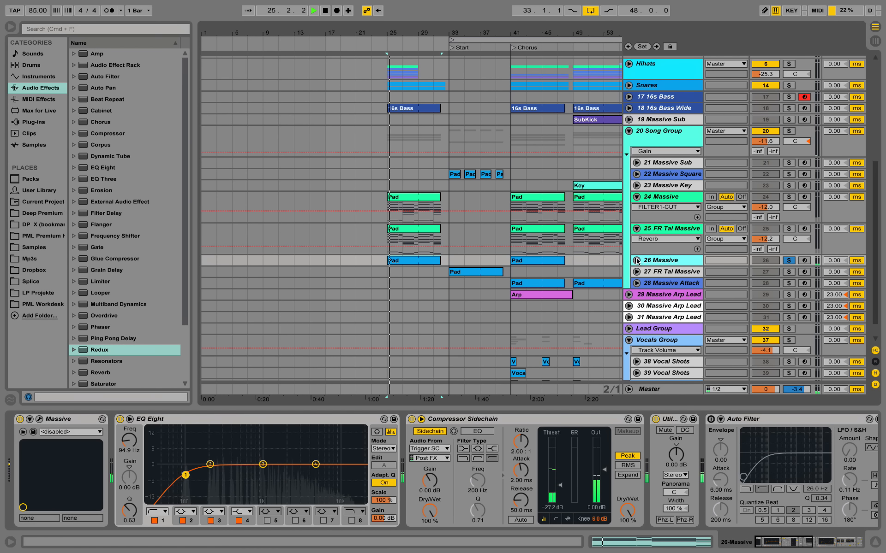
left_click(637, 260)
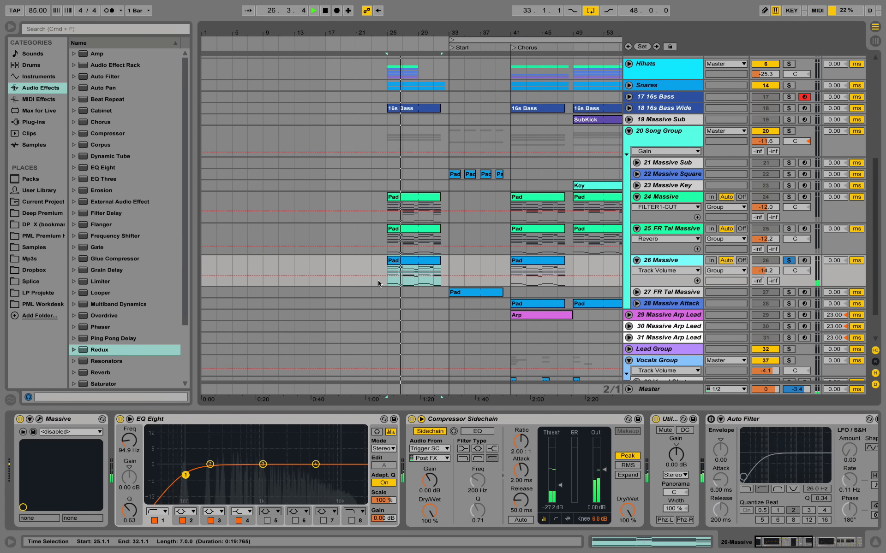
key("space")
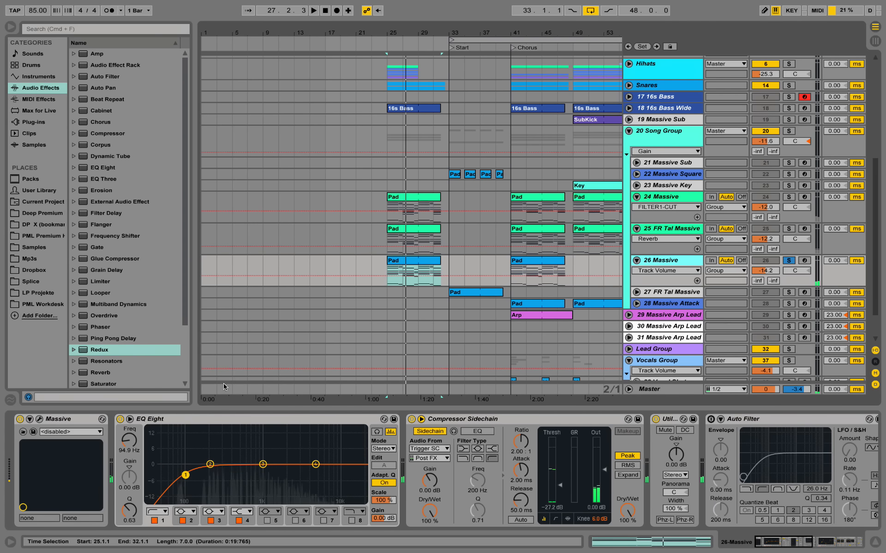
Open the Massive synth window of track 26, examine the preset's fourth envelope while playing the pad, and close the window
left_click(40, 420)
left_click(504, 206)
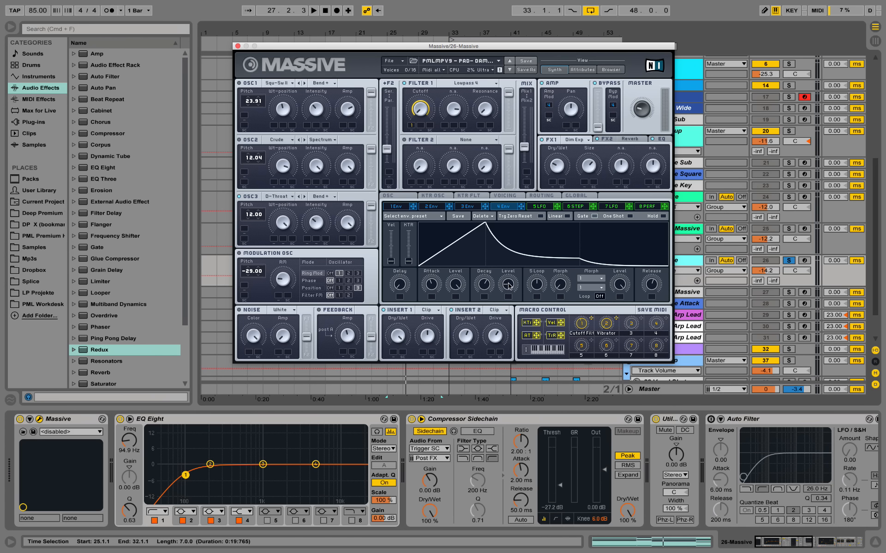
key("space")
left_click(238, 46)
Play the pad of track 26 while viewing its Auto Filter, EQ Eight, Reverb and Simple Delay, and stop playback
key("space")
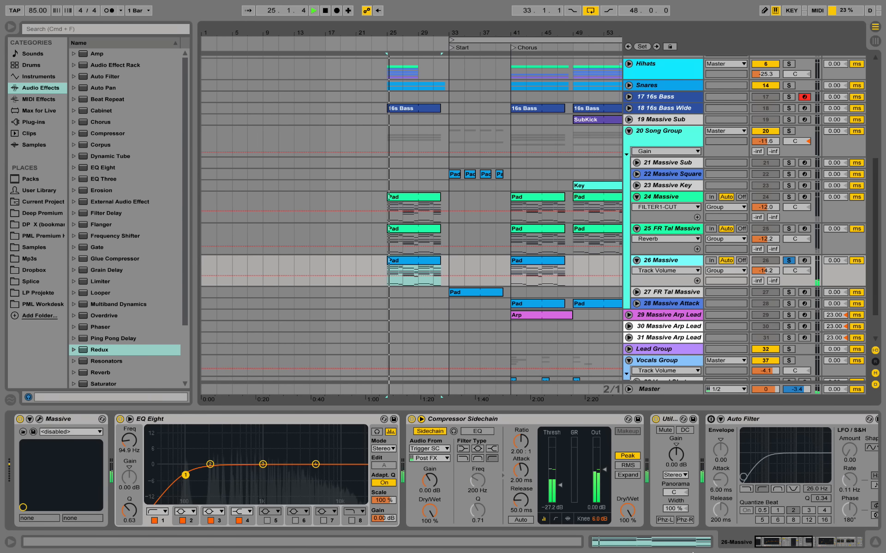
left_click_drag(774, 544, 823, 549)
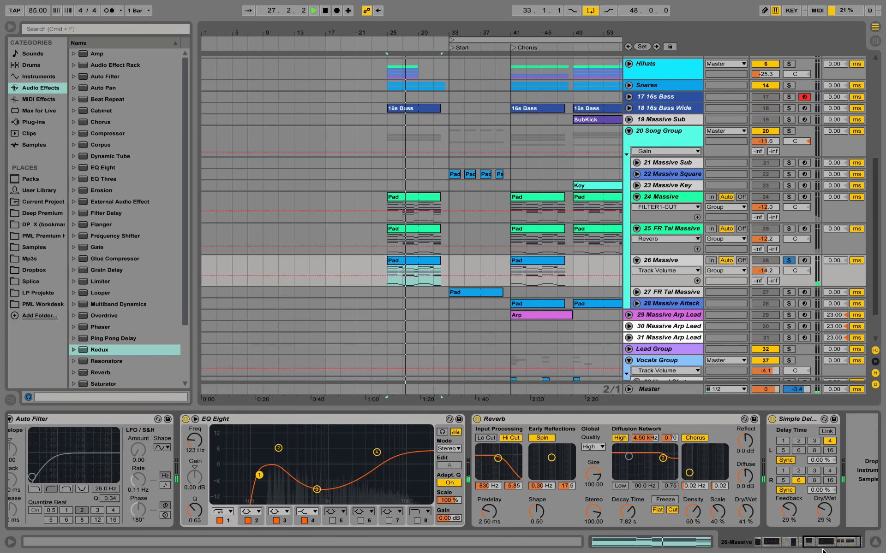
key("space")
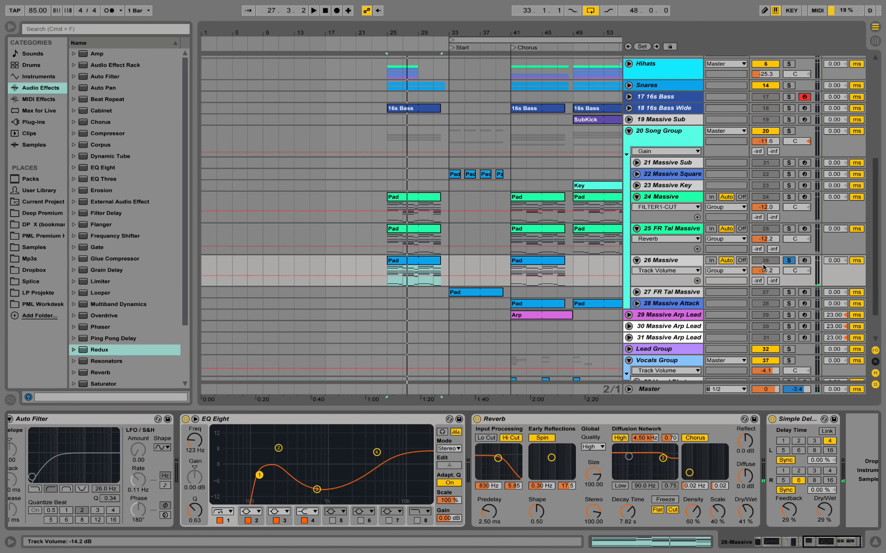
Unsolo track 26, copy the Pad clip at bar 41 of track 28 Massive Attacky to bar 25, solo track 28 and play it briefly
left_click(789, 260)
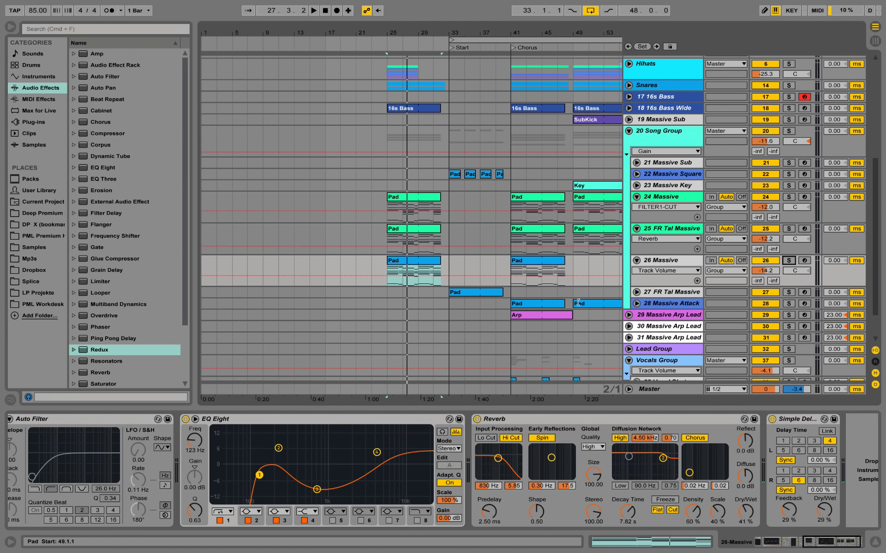
left_click(546, 306)
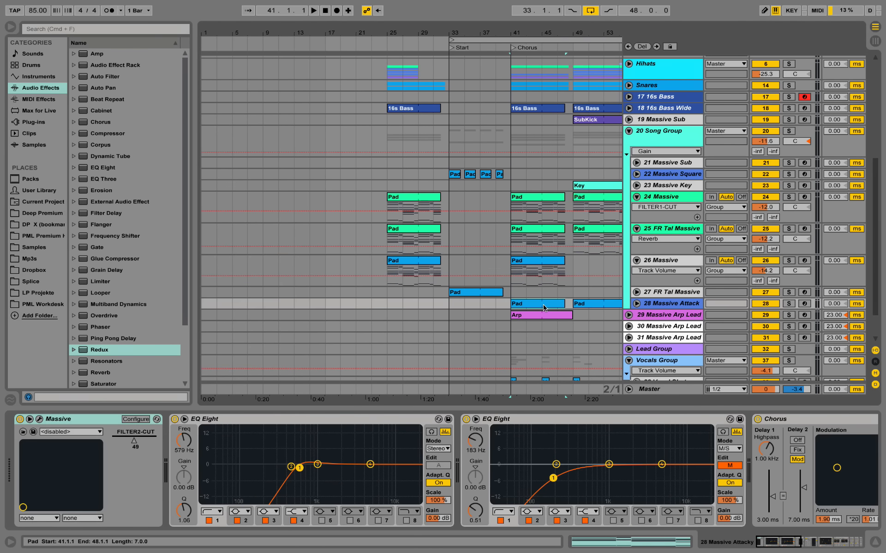
left_click_drag(534, 305, 412, 304)
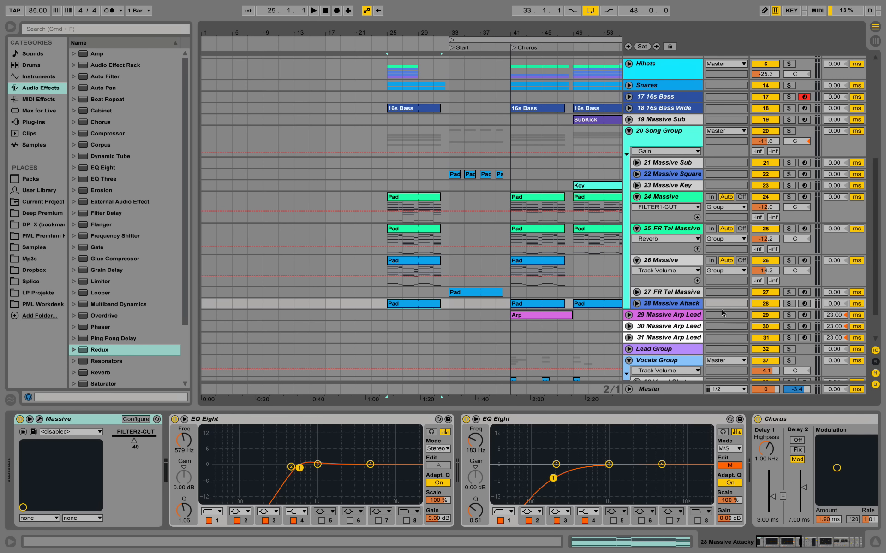
left_click(788, 304)
key("space")
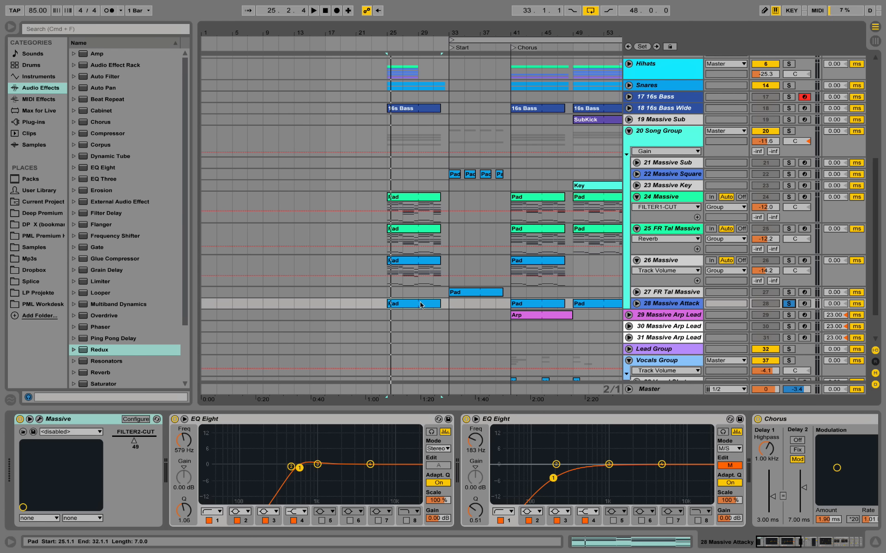
Play the pad of track 28 while viewing its Chorus, Compressor Sidechain, EQ Eight, Reverb and Simple Delay devices, and stop playback
key("space")
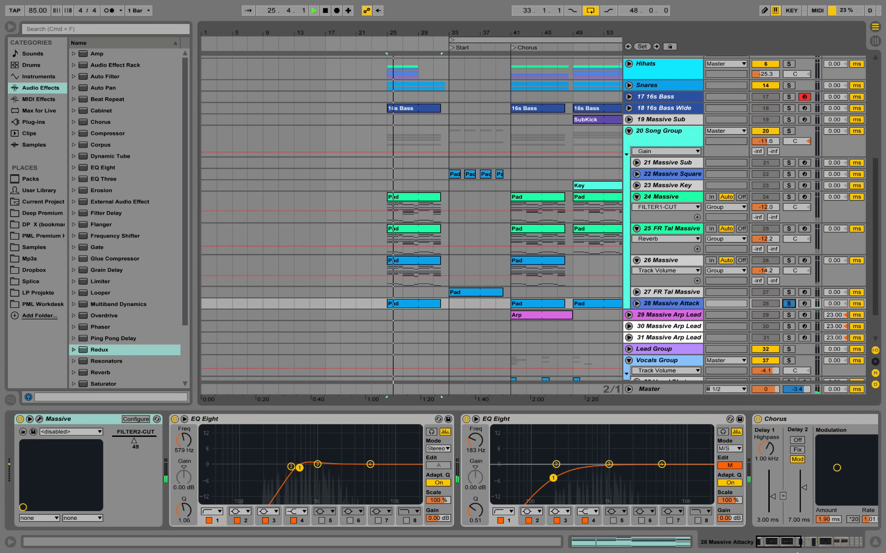
left_click_drag(797, 546, 833, 547)
key("space")
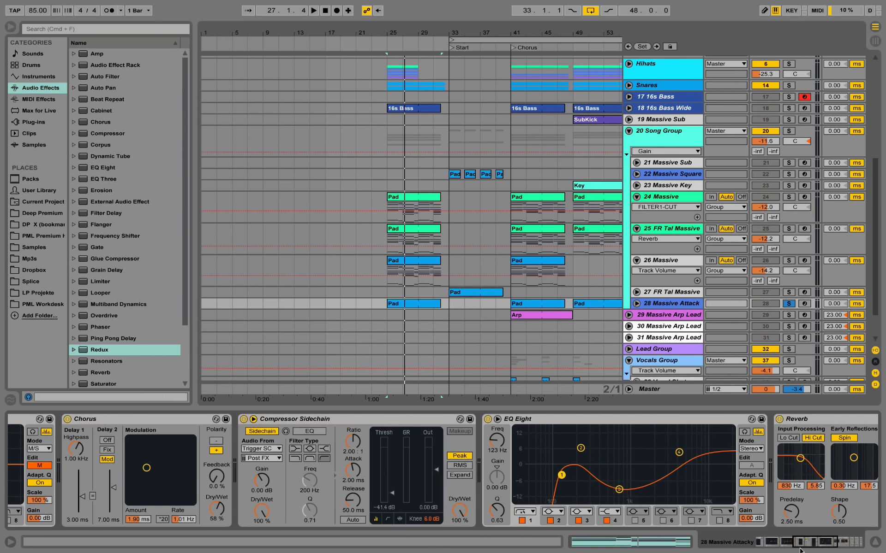
left_click_drag(801, 550, 818, 548)
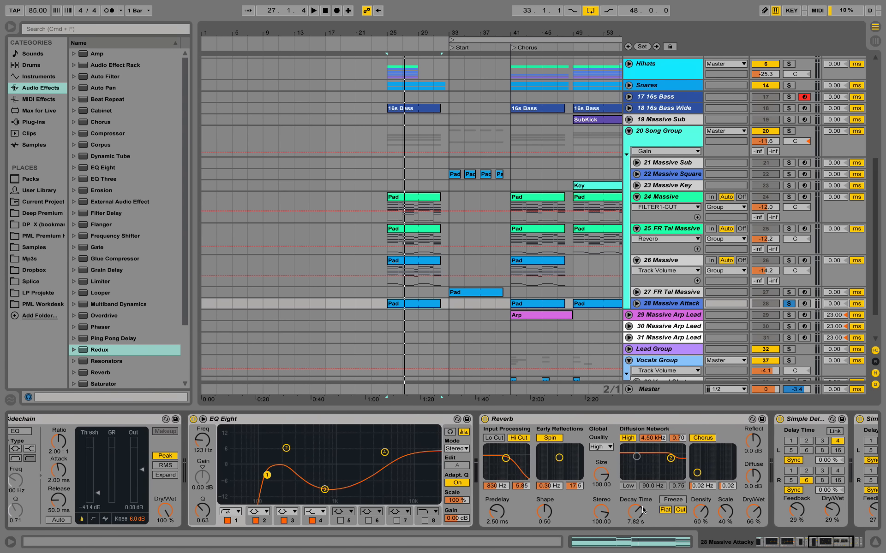
left_click(840, 549)
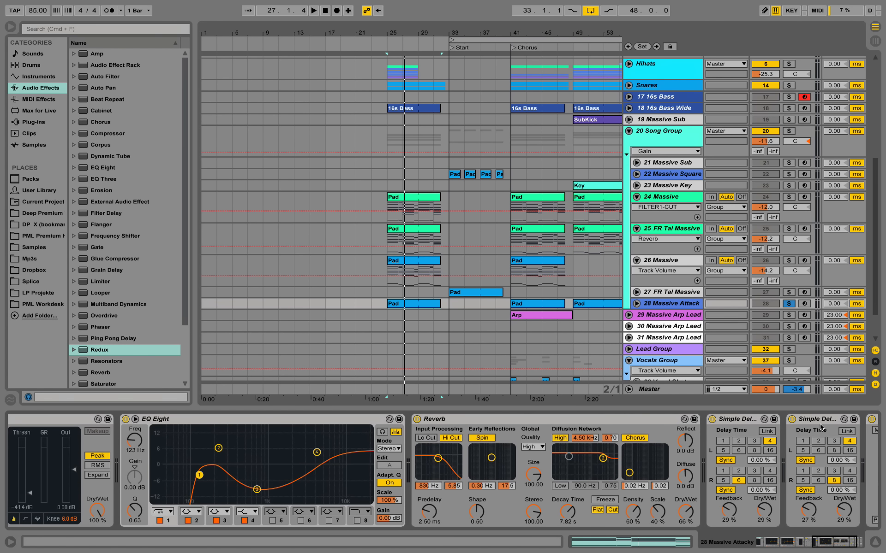
Audition the pad of track 28 with its second Simple Delay switched off and on for comparison
left_click(818, 423)
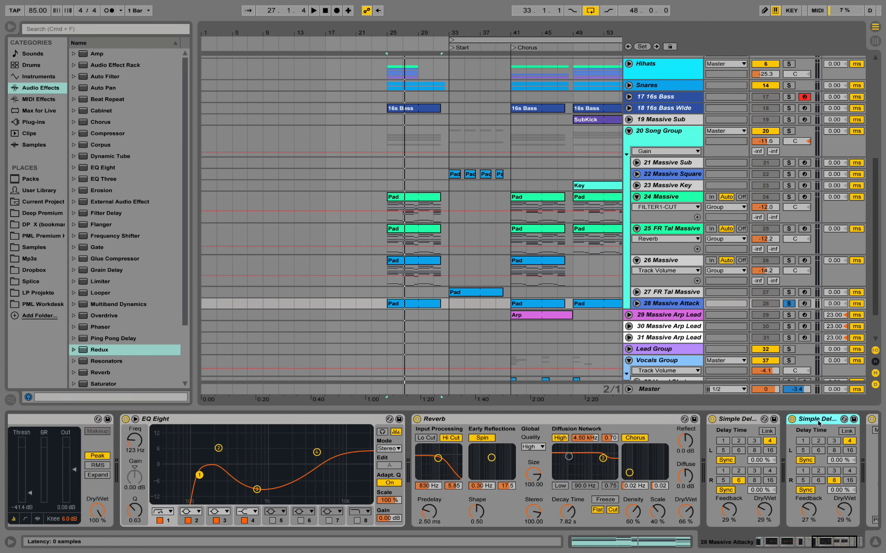
left_click(791, 420)
key("space")
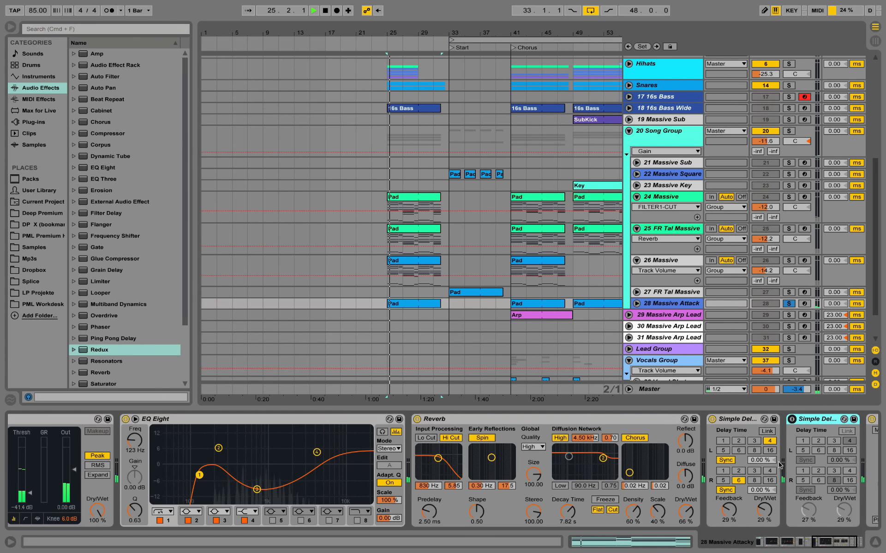
left_click(792, 420)
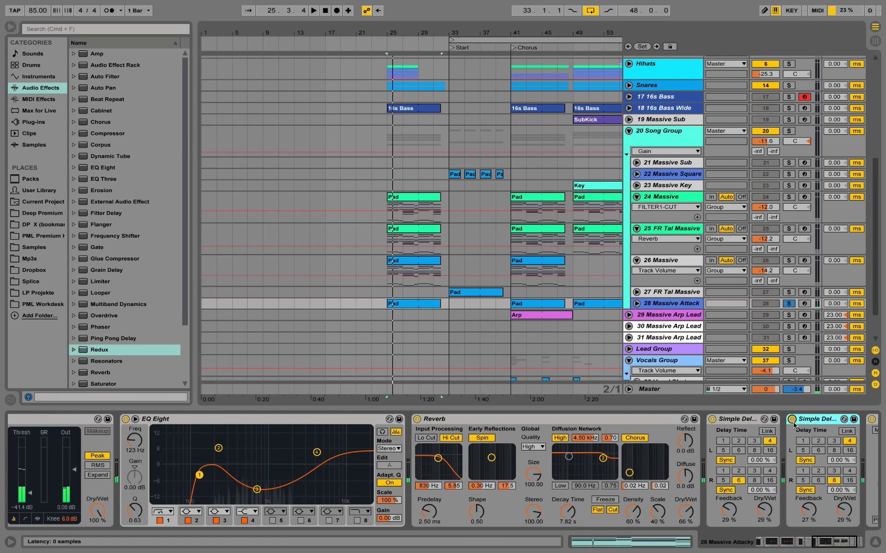
key("space")
left_click_drag(831, 544, 837, 547)
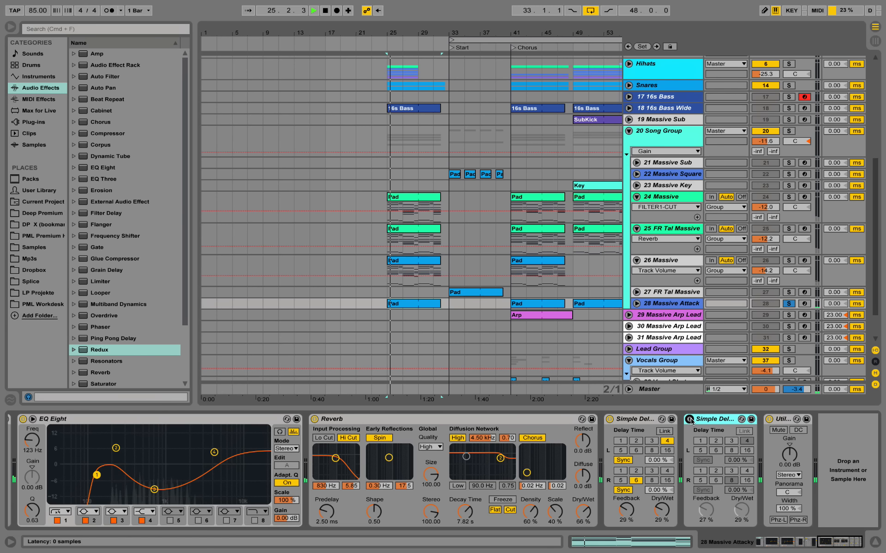
Open the Massive synth window of track 28, examine the preset's fourth envelope while playing the pad, and close the window
left_click_drag(859, 542, 779, 531)
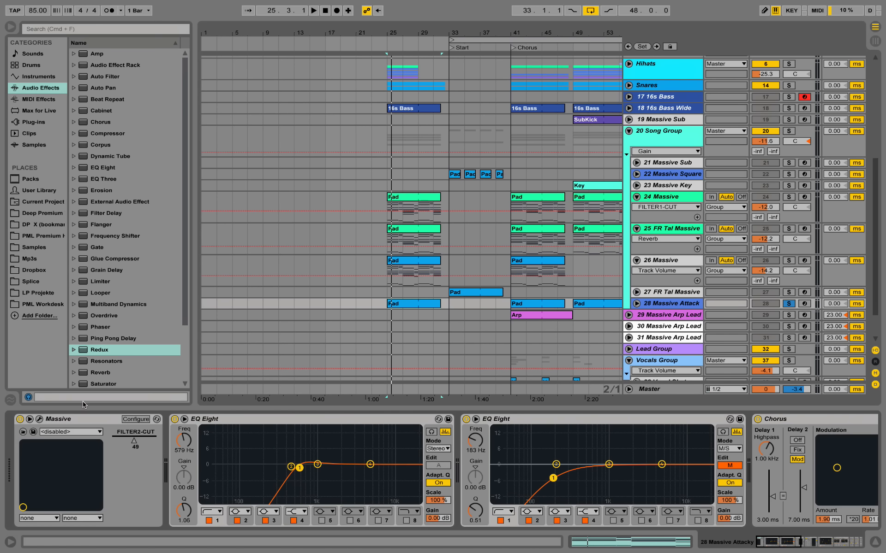
left_click(39, 420)
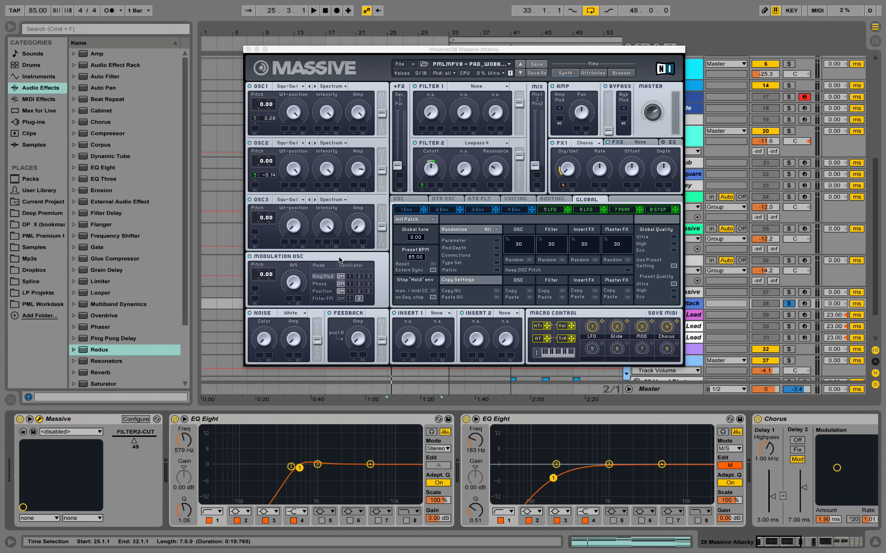
key("space")
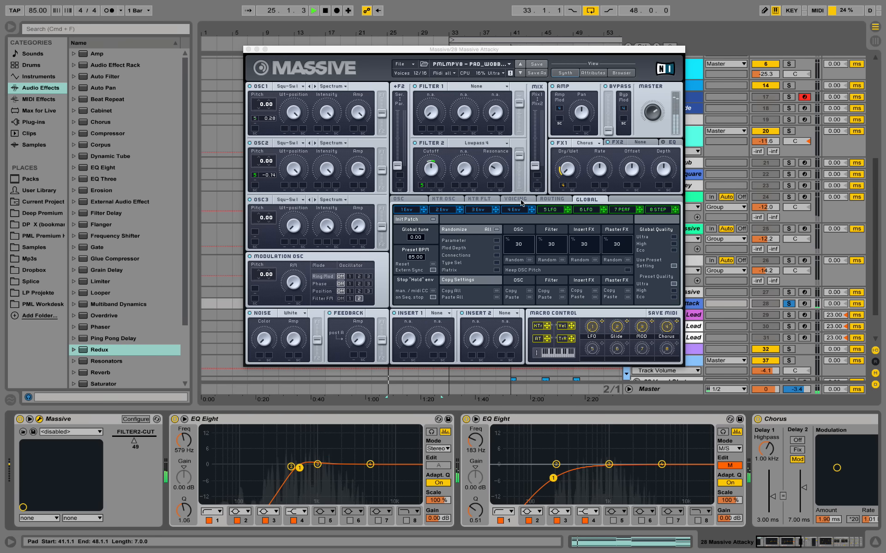
left_click(516, 199)
left_click(517, 209)
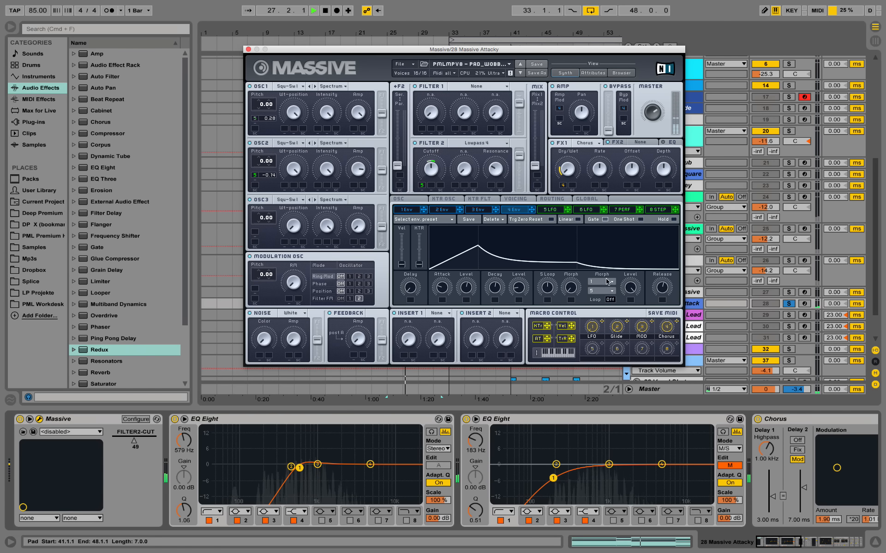
key("space")
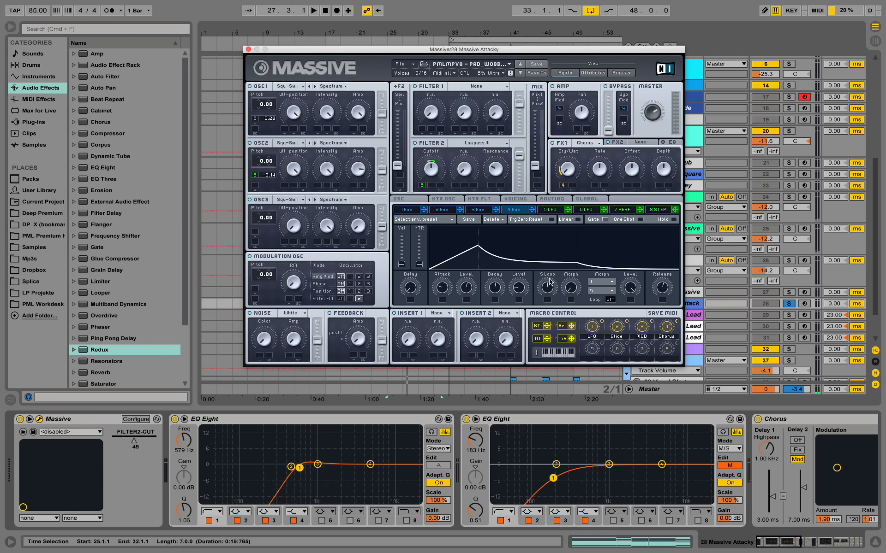
left_click(249, 50)
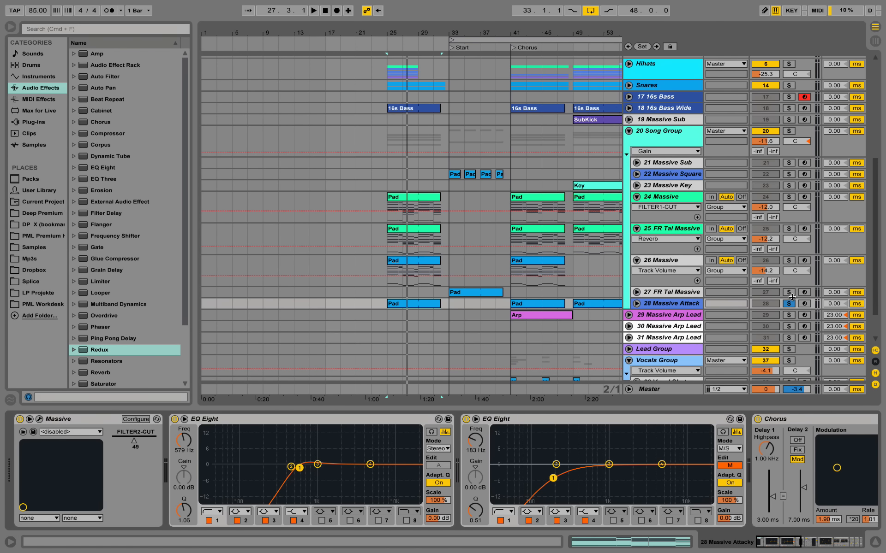
Unsolo track 28, play the layered pads together from bar 25, and stop playback
key("space")
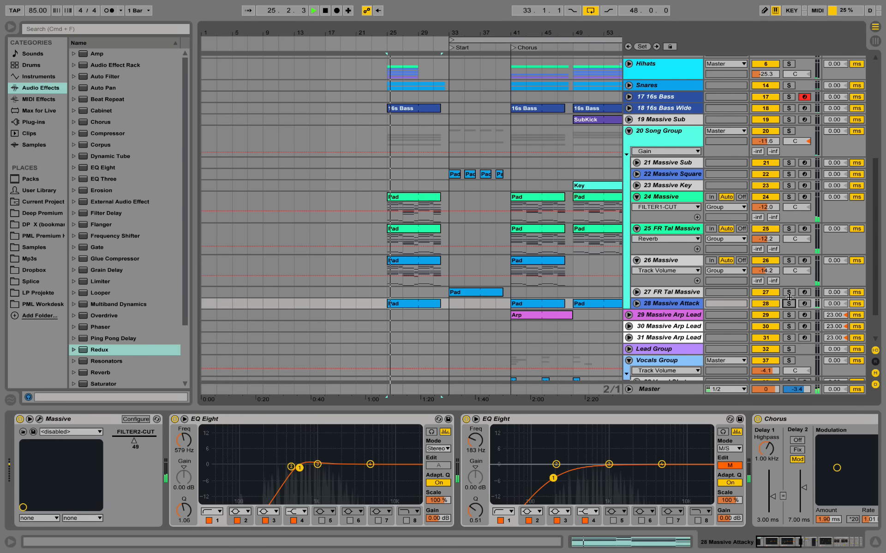
scroll(675, 307, "down", 3)
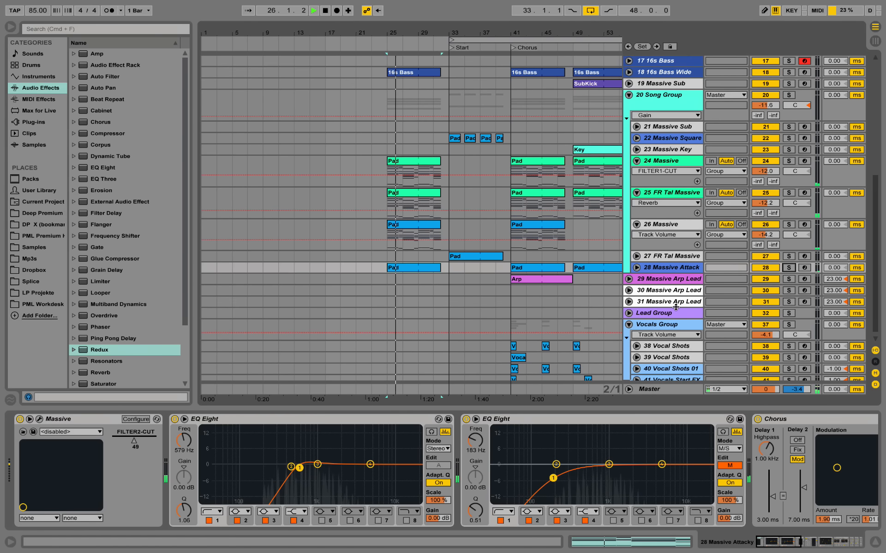
scroll(674, 308, "up", 2)
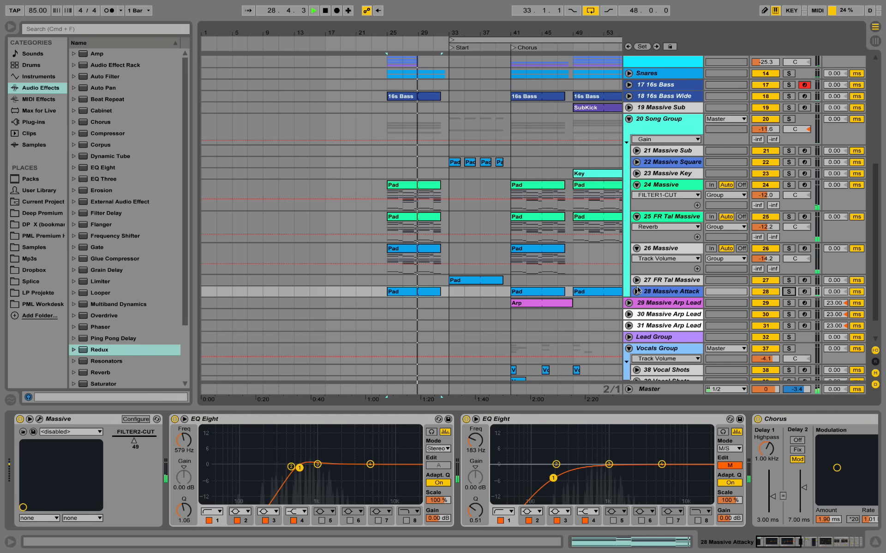
key("space")
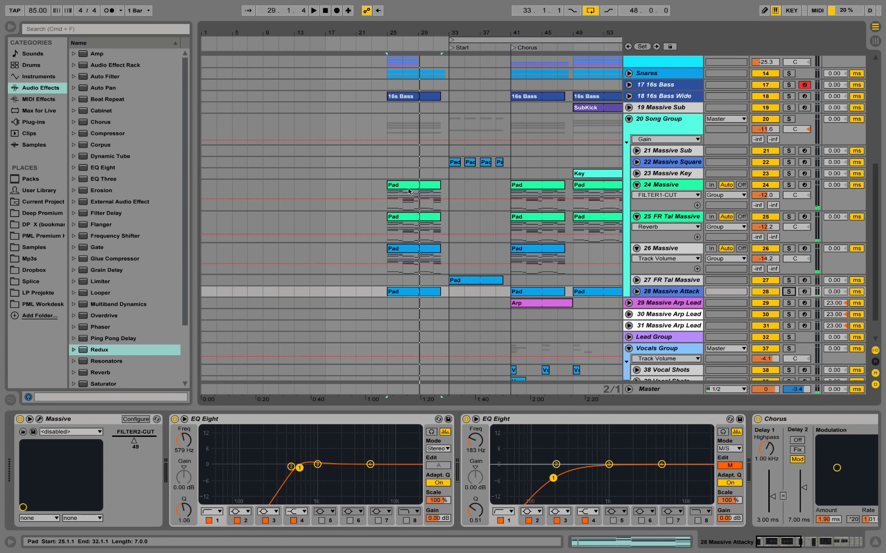
Copy the Arp clip at bar 41 of track 29 Massive Arp Lead to bar 25, unfold the track and open the copied clip's notes
left_click(543, 305)
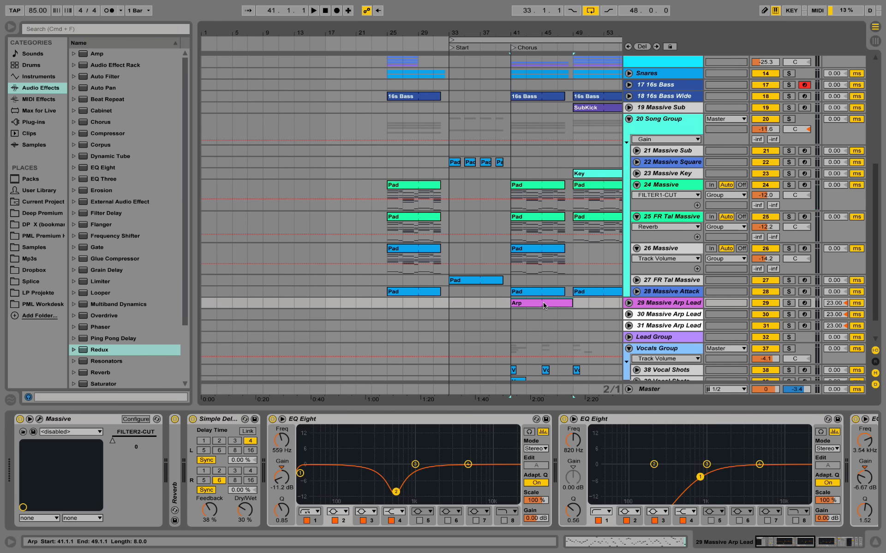
left_click_drag(544, 304, 424, 298)
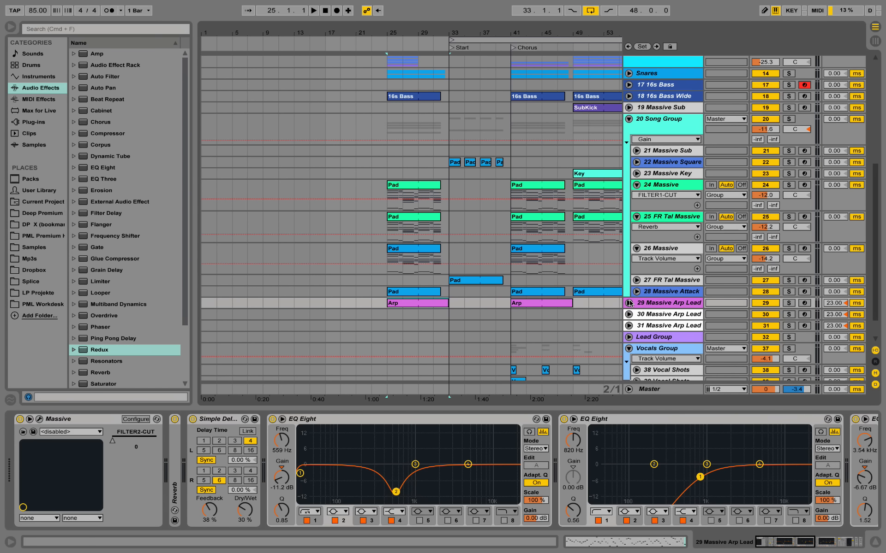
left_click(630, 303)
double_click(424, 308)
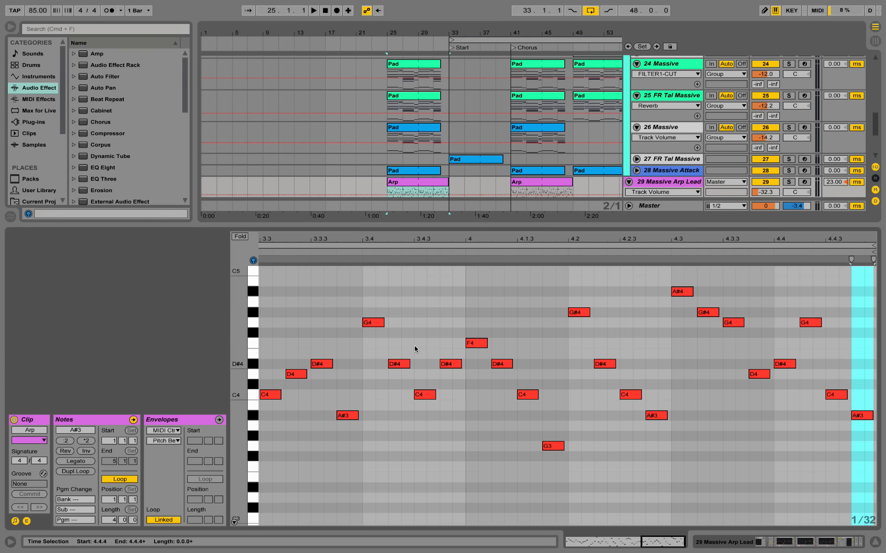
Play the arp with the pads and examine the Arp clip's notes across its used key range, focusing on its first two bars
key("space")
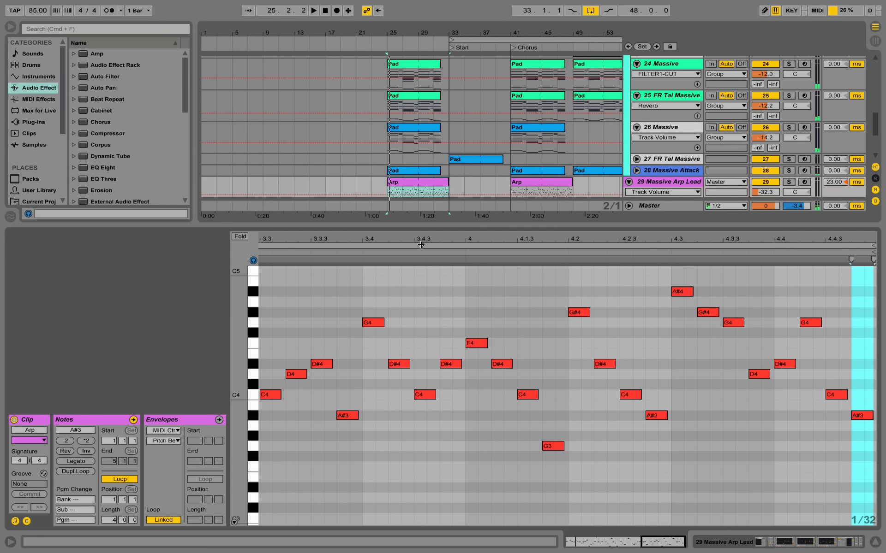
left_click_drag(423, 239, 707, 234)
key("space")
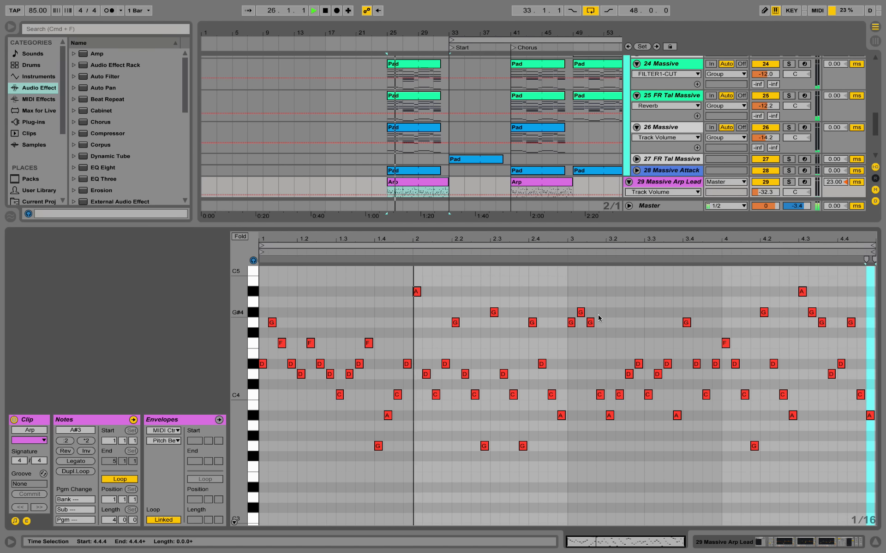
key("space")
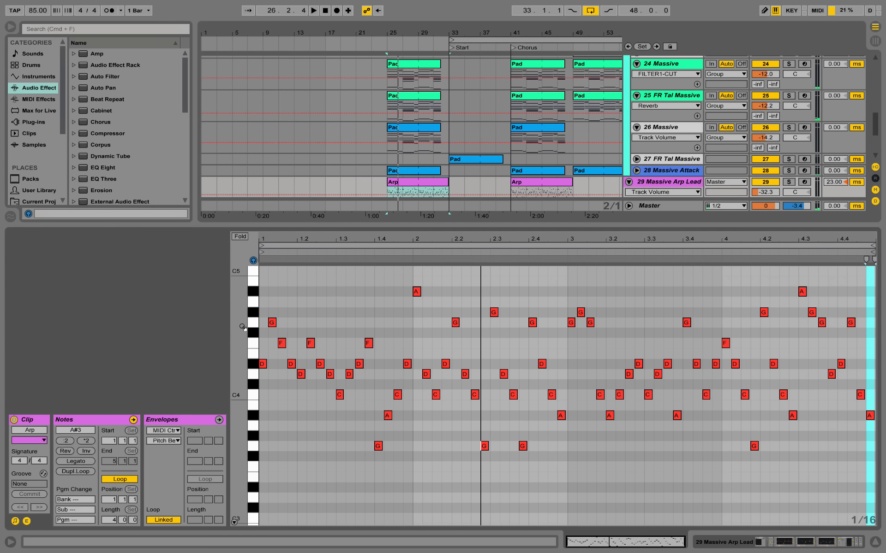
left_click_drag(242, 327, 251, 327)
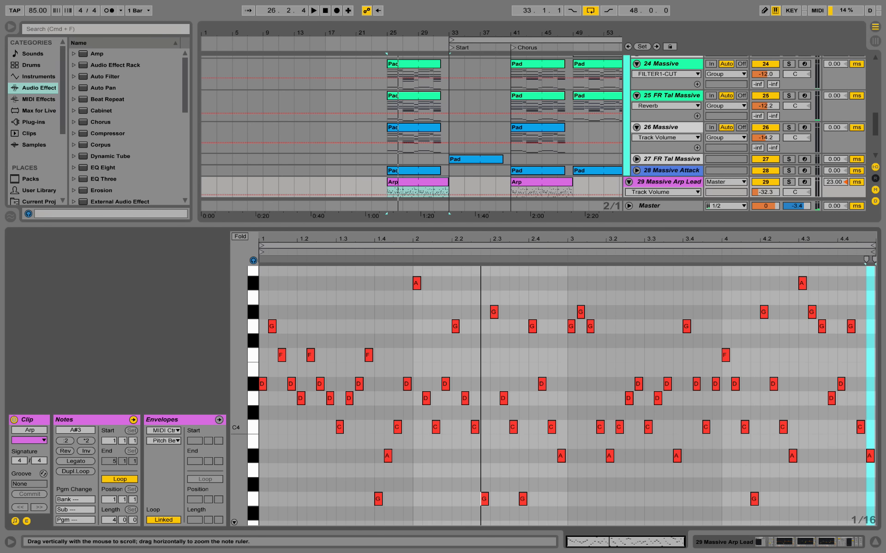
double_click(242, 327)
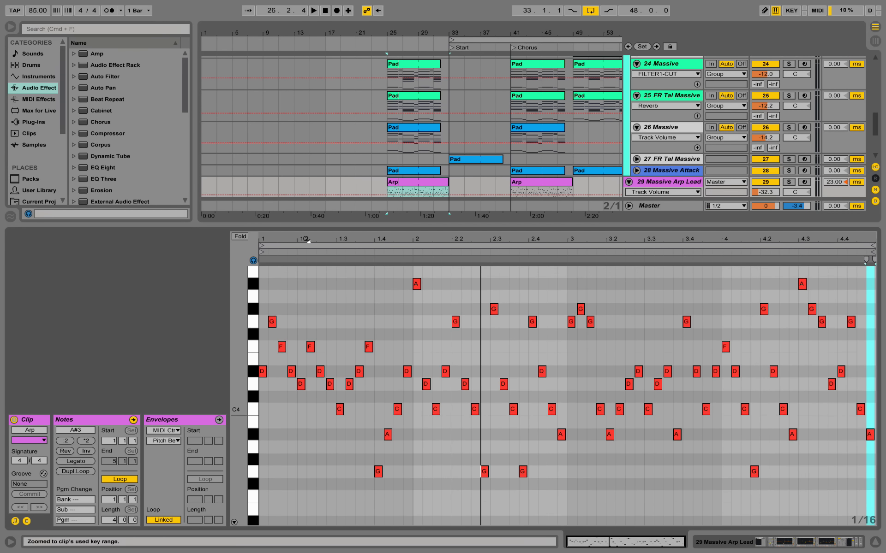
left_click_drag(307, 240, 307, 263)
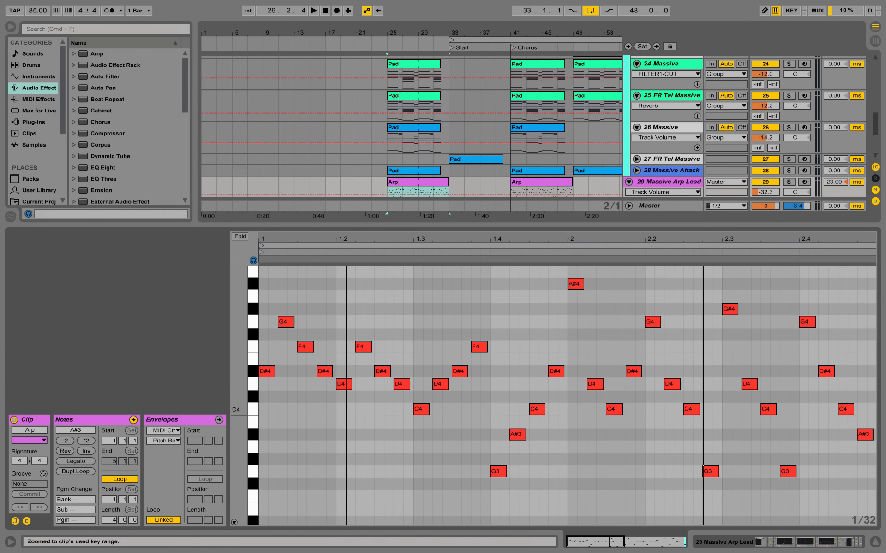
Compare the chord notes of track 25's Pad clip at bar 25 with the notes of track 29's Arp clip
left_click(412, 101)
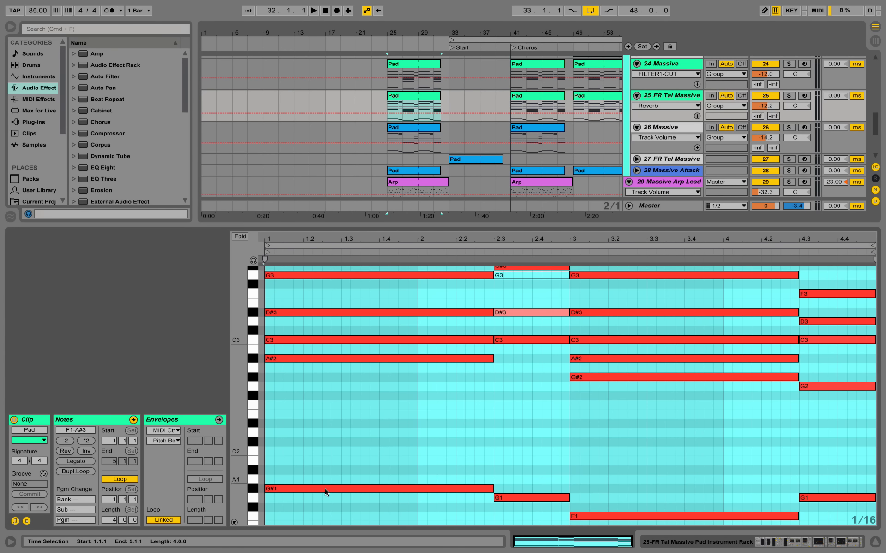
scroll(554, 415, "up", 2)
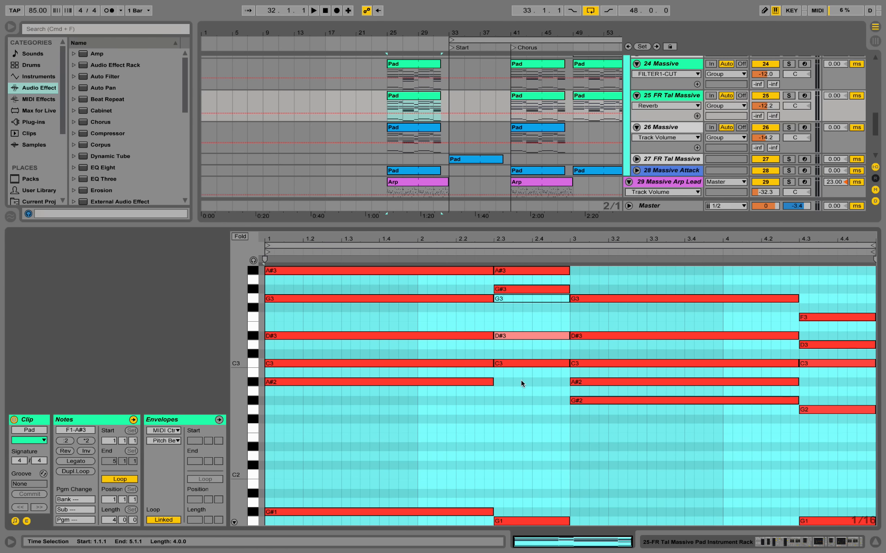
left_click(414, 187)
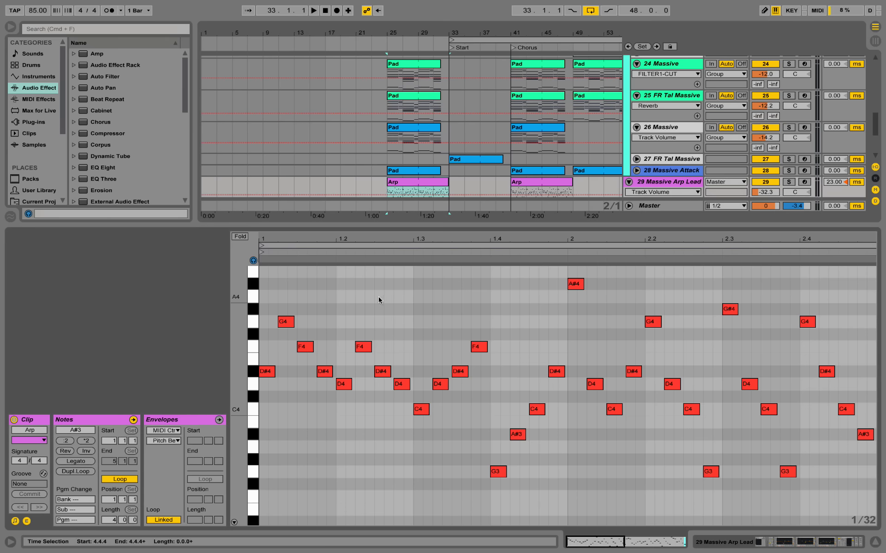
scroll(366, 305, "up", 1)
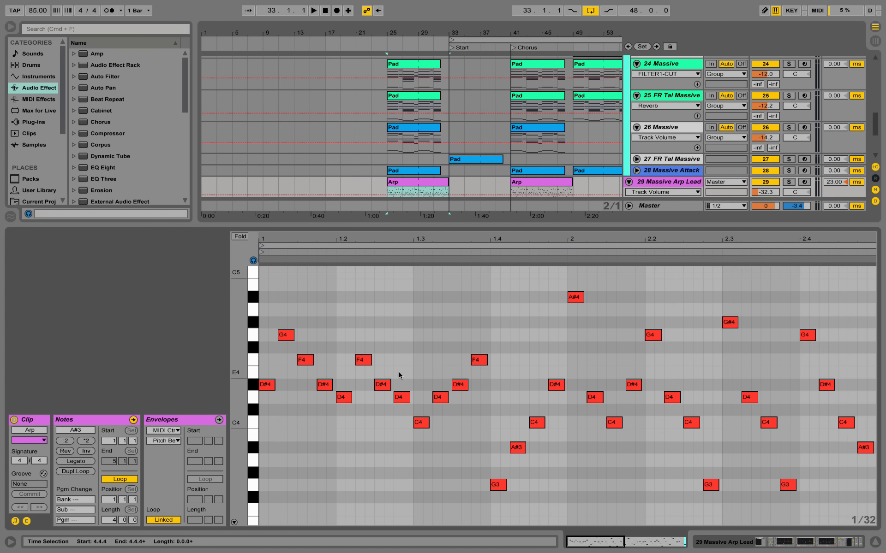
Play the arp with the pads from bar 25 while examining the Arp clip's notes across all four bars
scroll(399, 372, "up", 2)
scroll(403, 369, "down", 1)
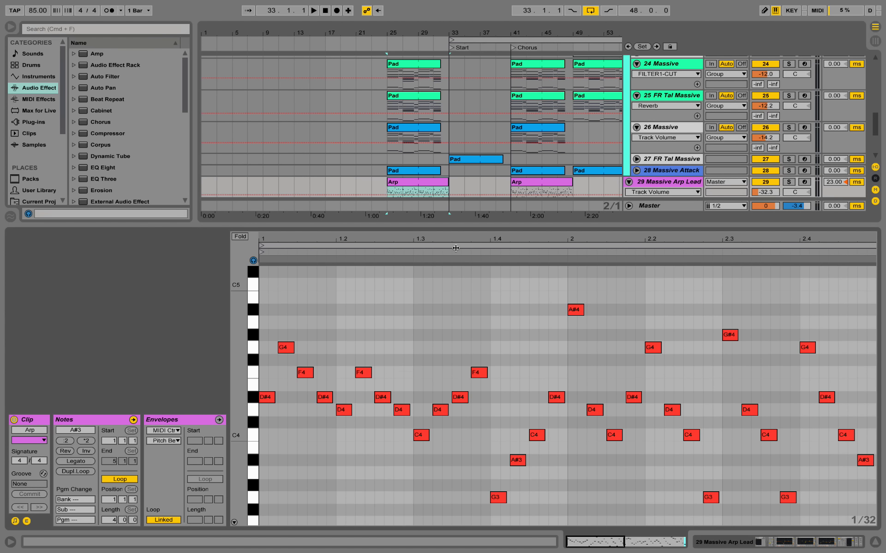
key("space")
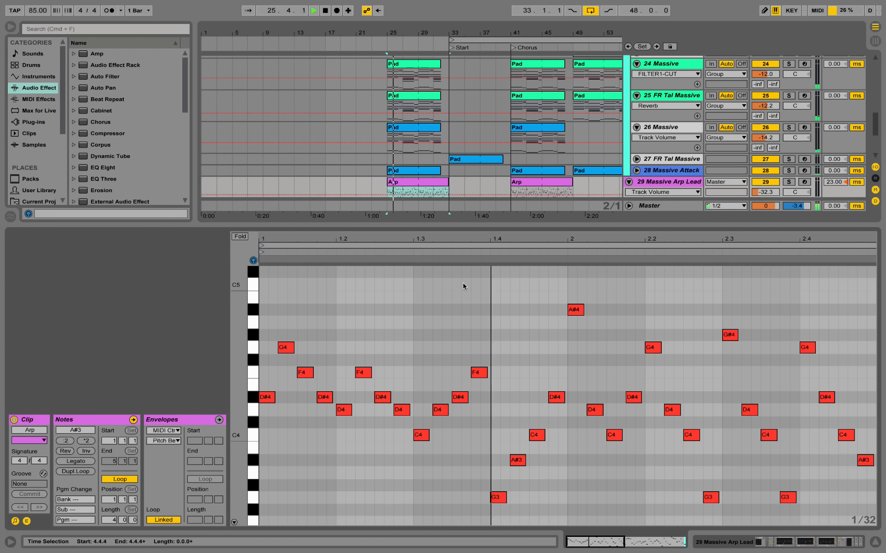
left_click_drag(600, 236, 595, 205)
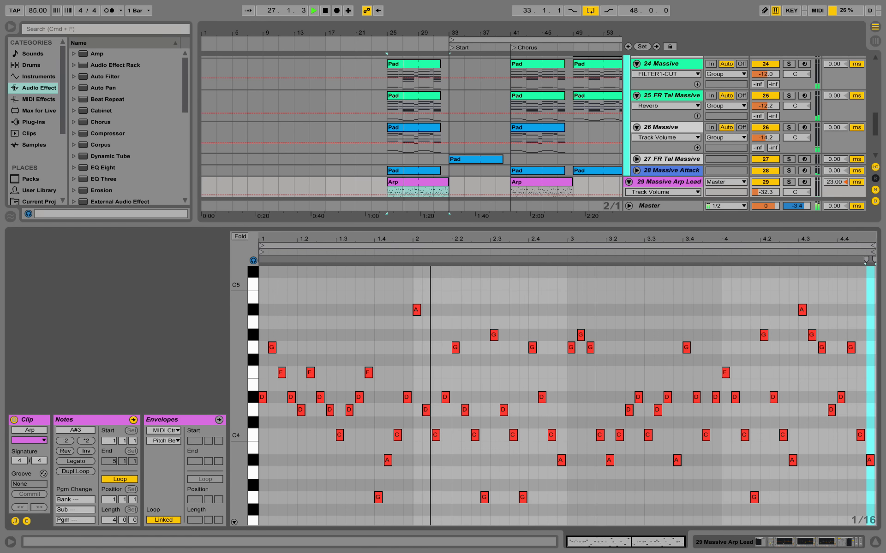
left_click(555, 310)
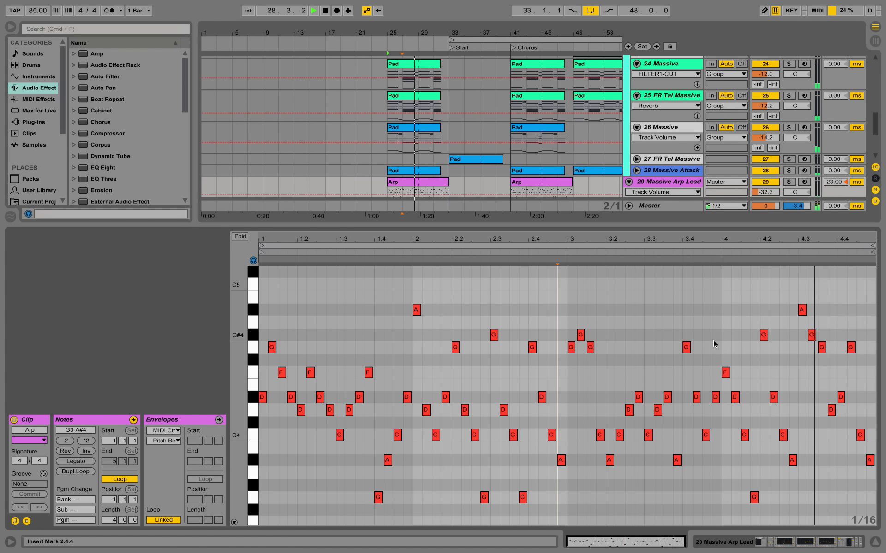
Unfold the Reverb in track 29's device chain and turn on audition mode in the EQ Eight with the 559 Hz cut, then audition it
left_click(797, 547)
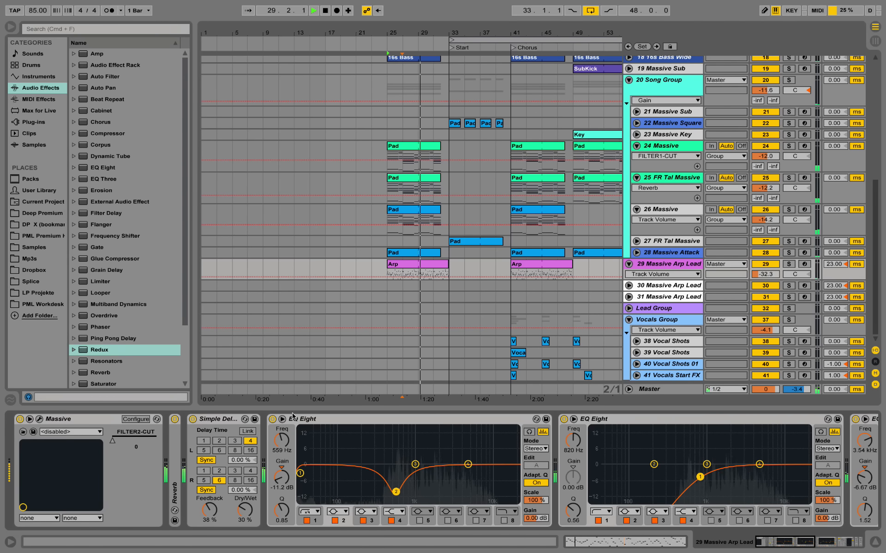
key("space")
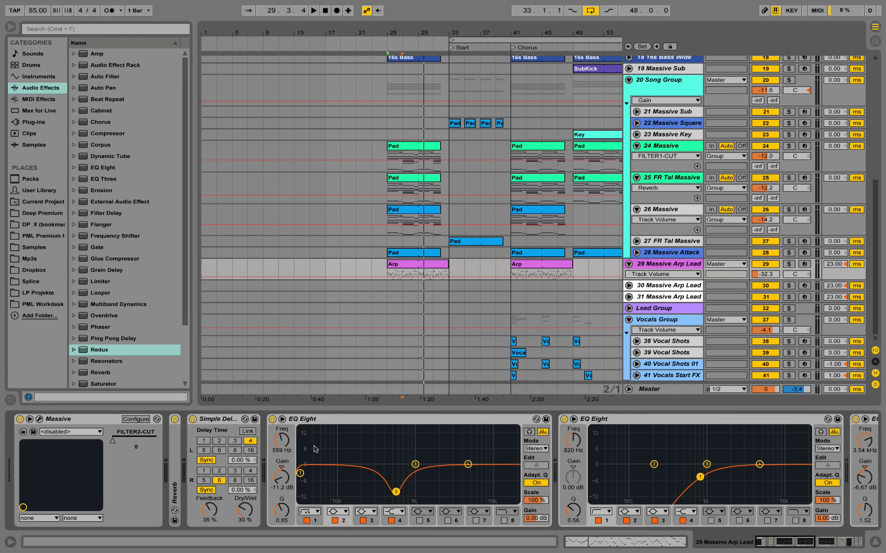
double_click(174, 463)
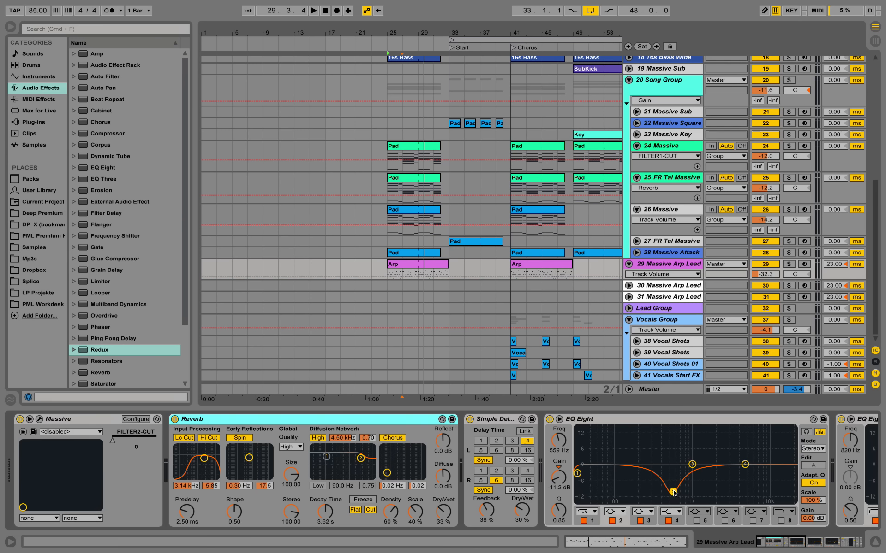
left_click(805, 432)
key("space")
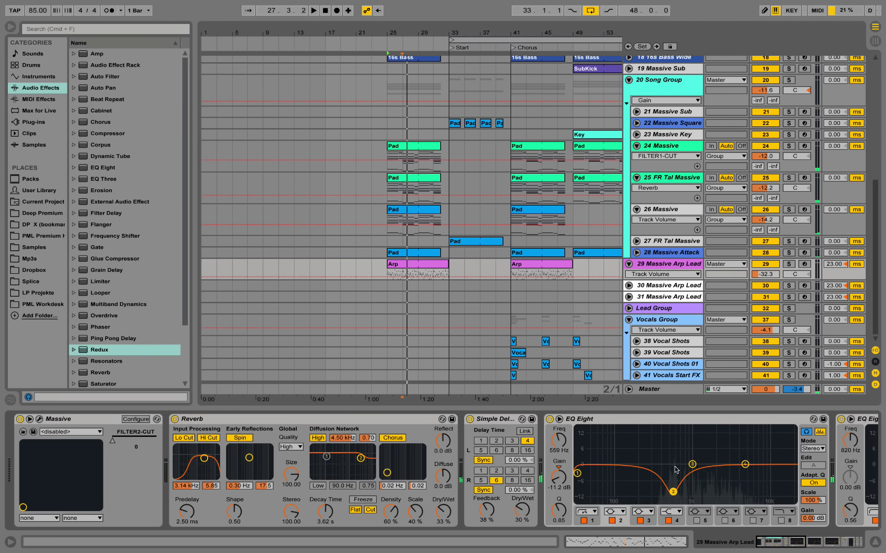
Examine the rest of track 29's effects up to the Utilities and audition the last EQ Eight's band with the arp playing
left_click_drag(760, 540, 770, 539)
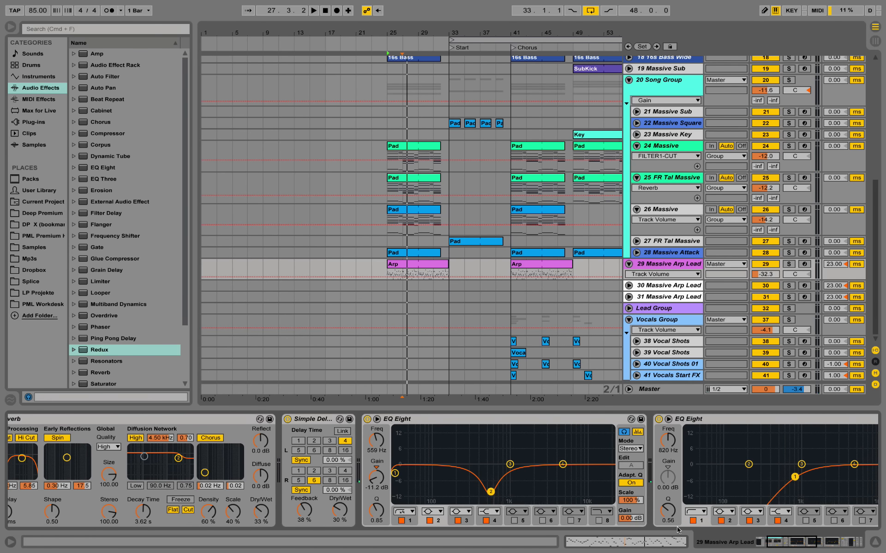
left_click(833, 549)
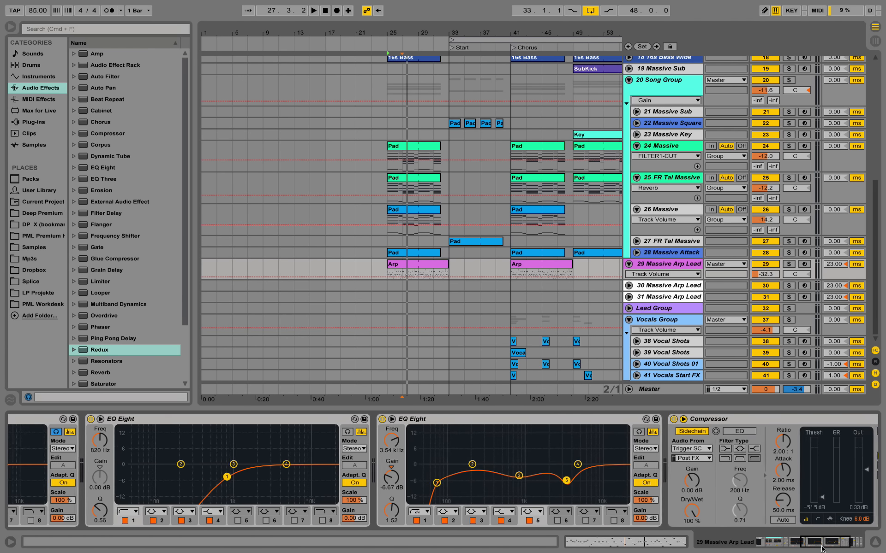
left_click_drag(829, 550, 833, 551)
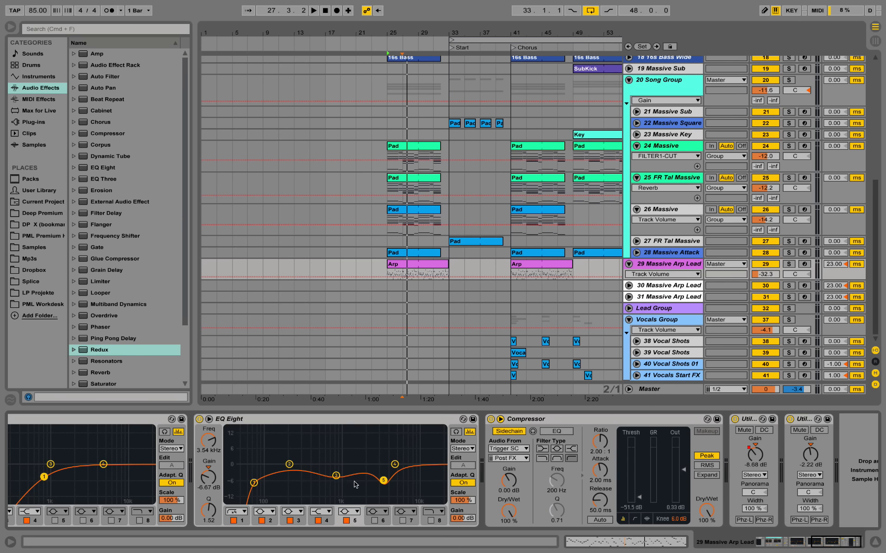
key("space")
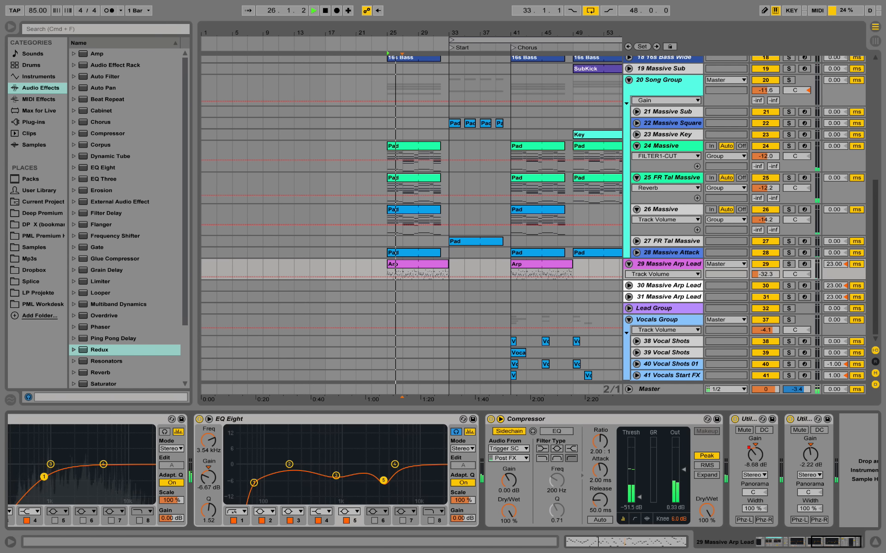
key("space")
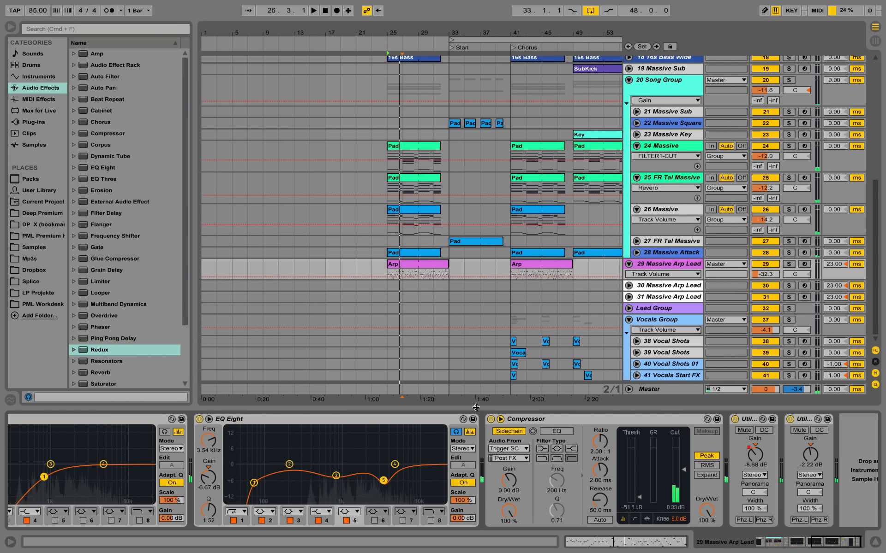
Solo track 29 and play the arp alone from bar 25 with the last EQ Eight's audition mode on and off
left_click(788, 264)
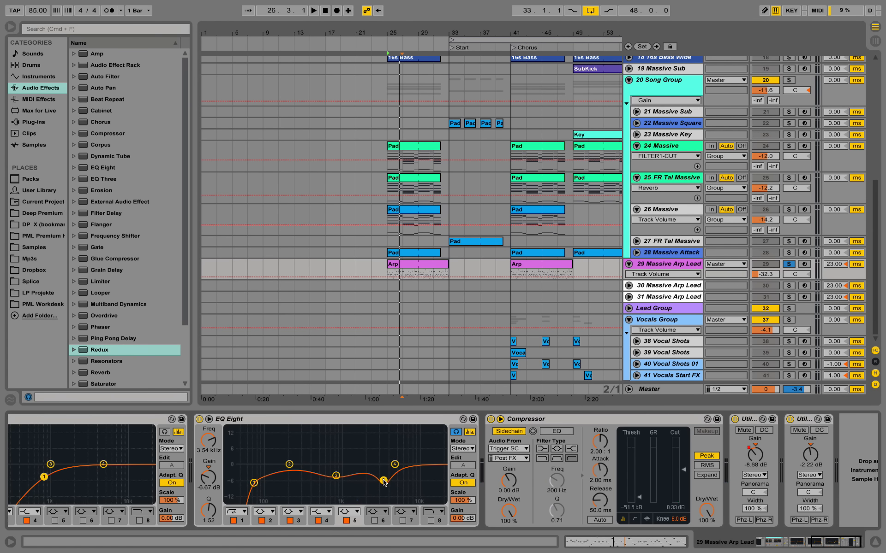
key("space")
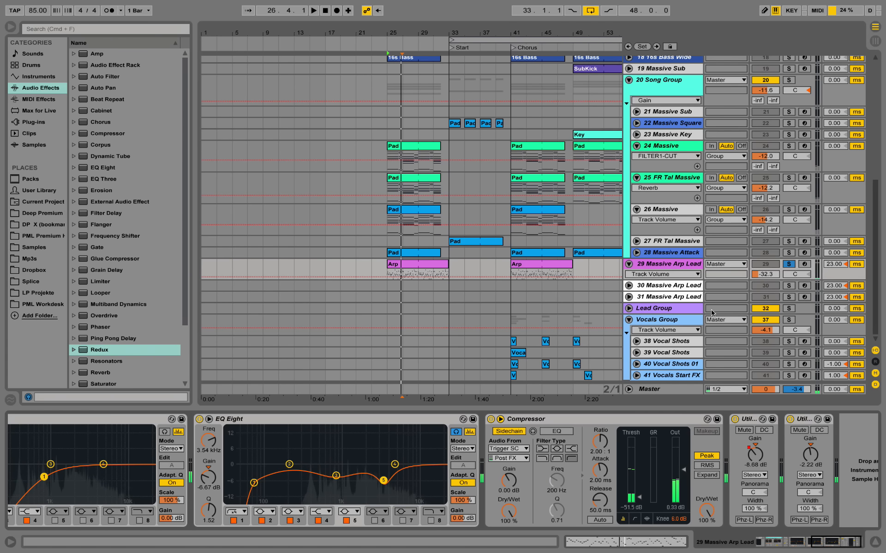
key("space")
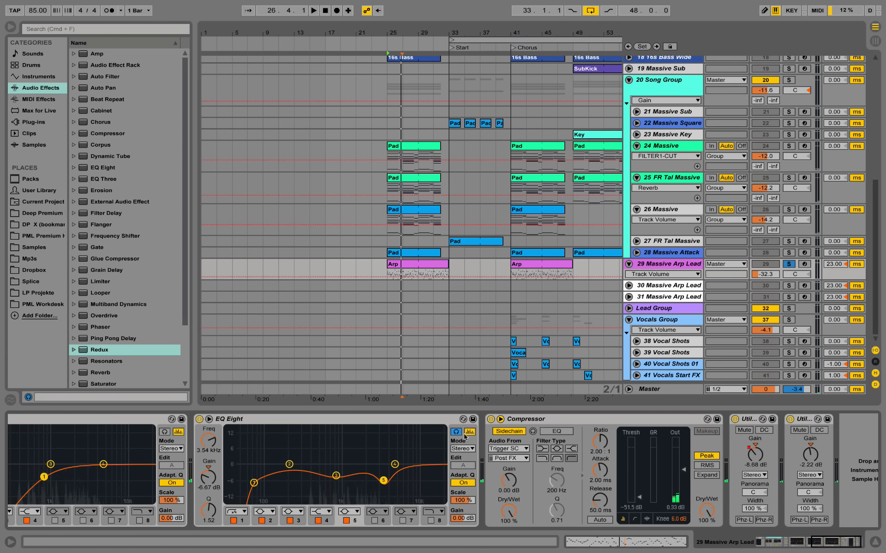
key("space")
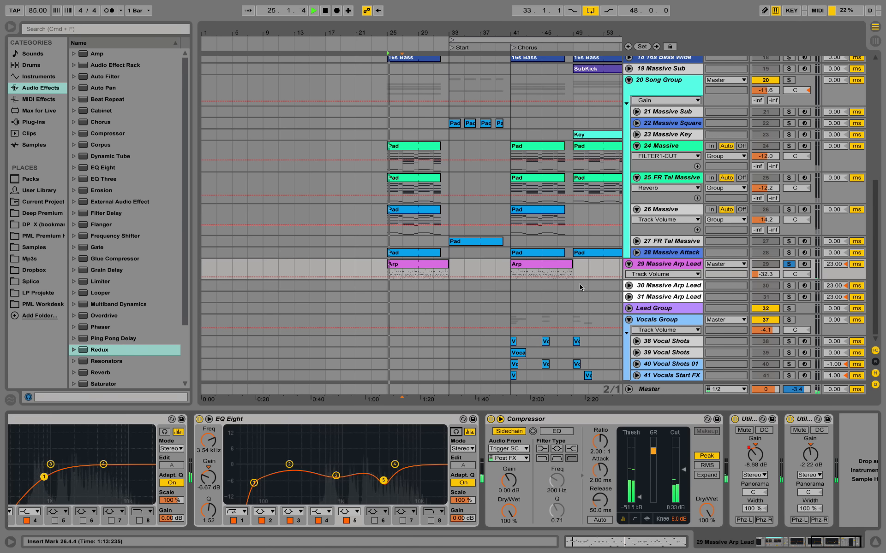
Unsolo track 29, play the arp with the pads while returning to the start of its device chain, and stop playback
left_click(789, 265)
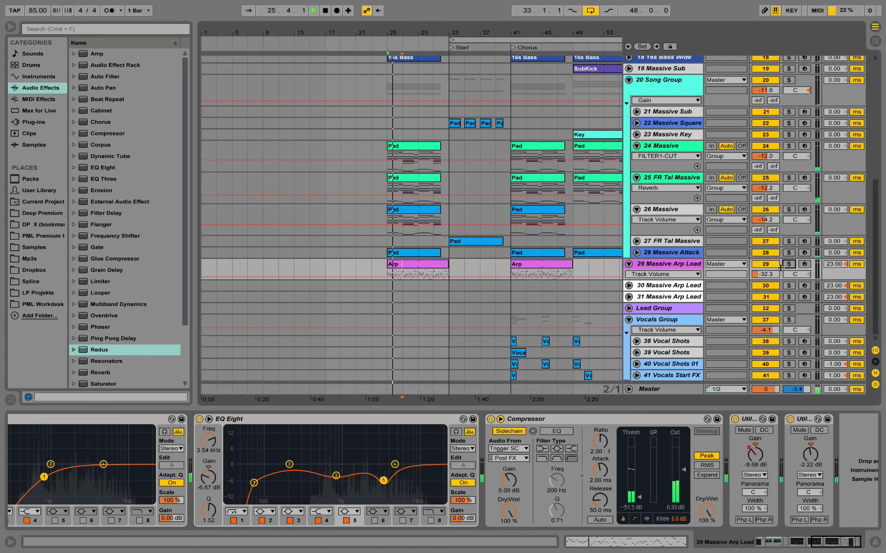
left_click(832, 545)
left_click_drag(832, 545, 773, 543)
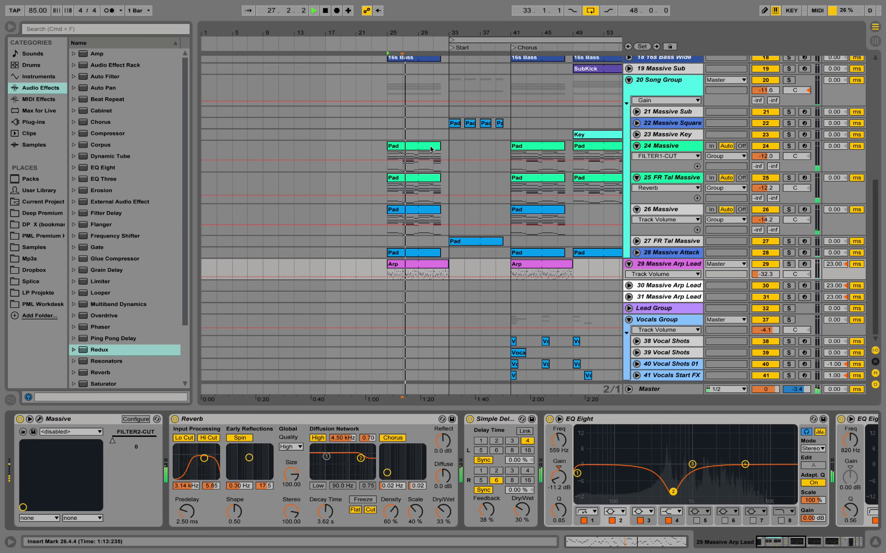
key("space")
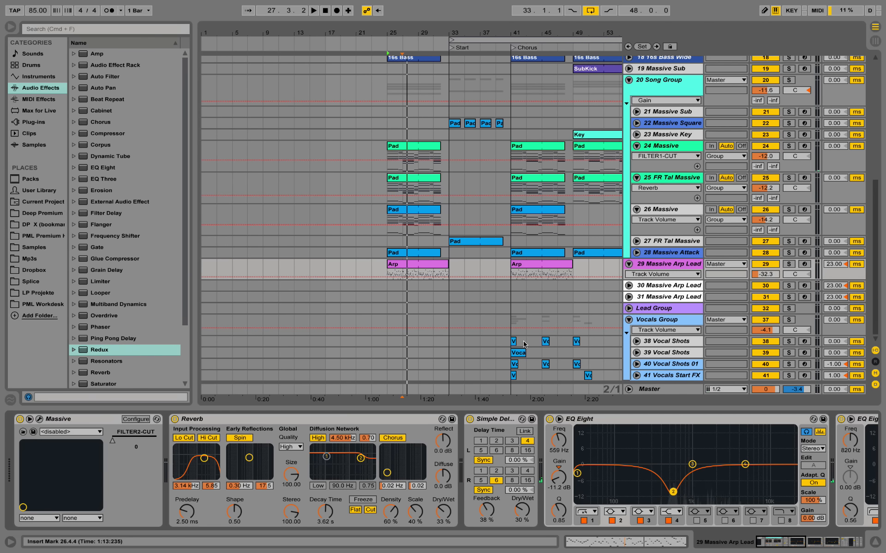
Copy the six-bar range of vocal clips from bar 41 on tracks 38 to 41 to bar 25
left_click_drag(528, 377, 505, 340)
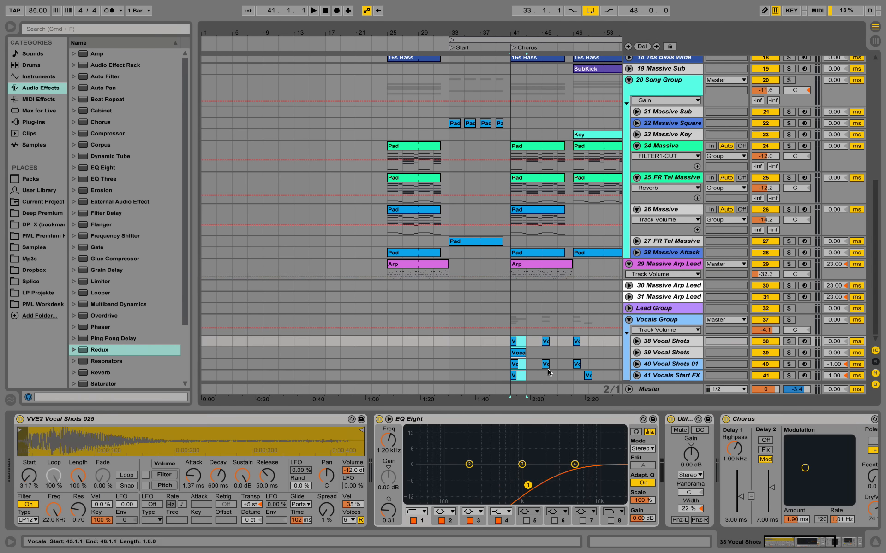
left_click_drag(557, 378, 515, 341)
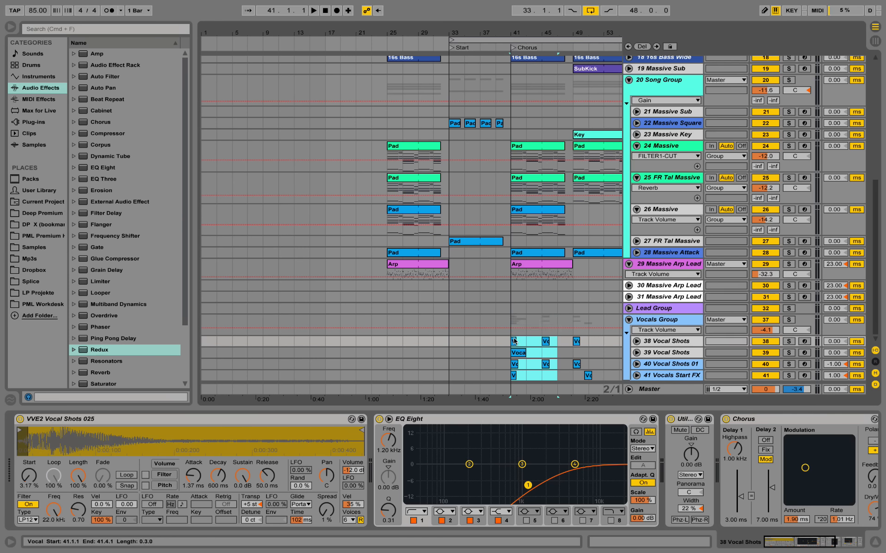
left_click_drag(515, 341, 395, 344)
Solo track 38 Vocal Shots and play its vocal shot alone from bar 25 several times
left_click(788, 341)
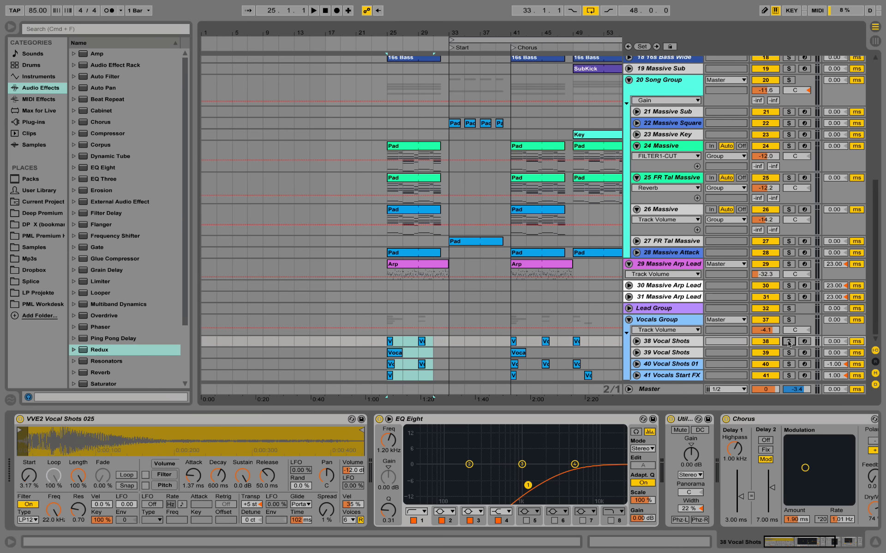
left_click(674, 342)
key("space")
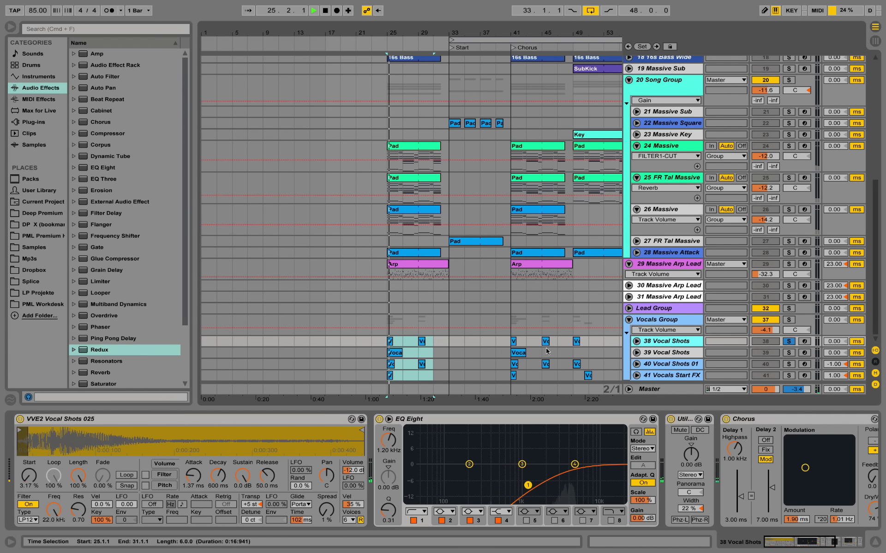
key("space")
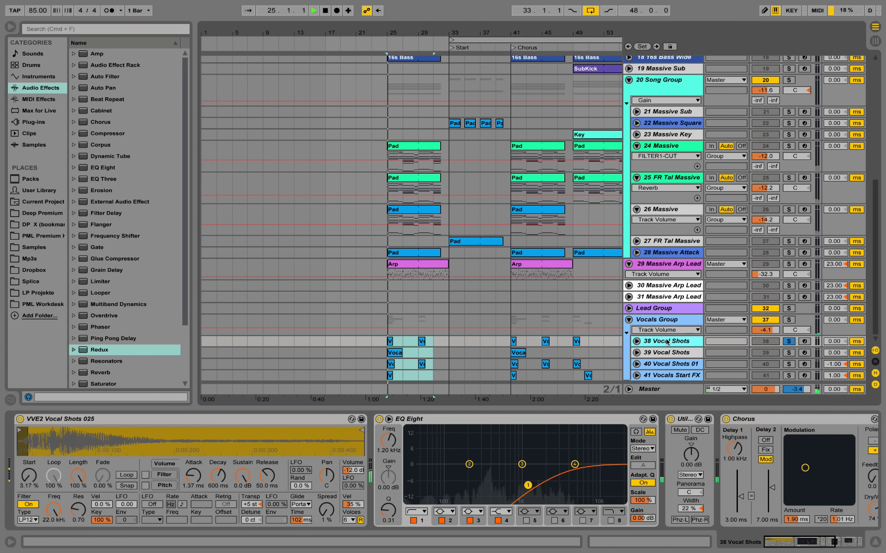
key("space")
key("space")
key("space")
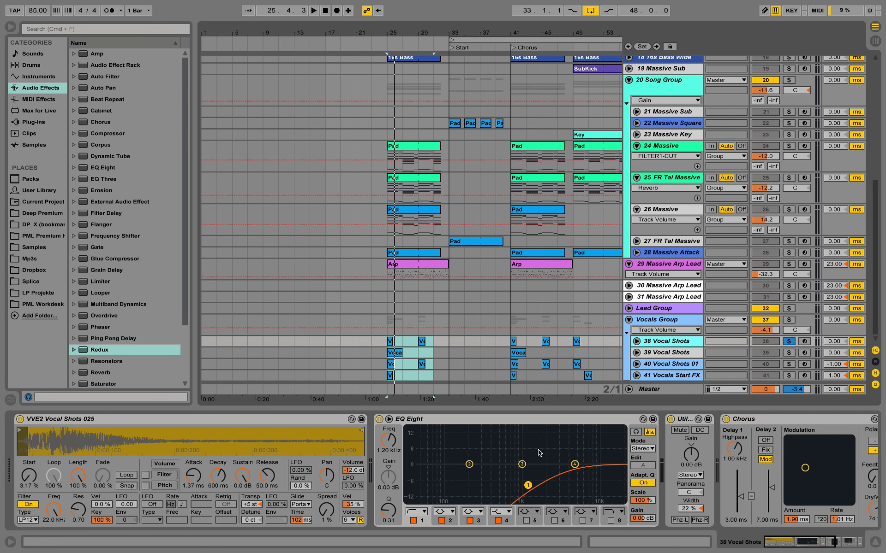
key("space")
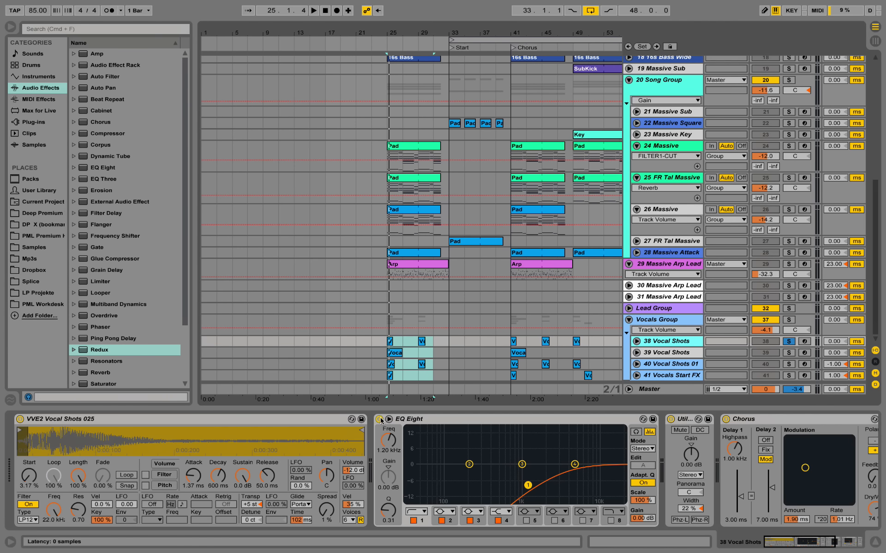
Compare track 38's vocal shot from bar 25 with its EQ Eight bypassed and re-enabled
left_click(380, 420)
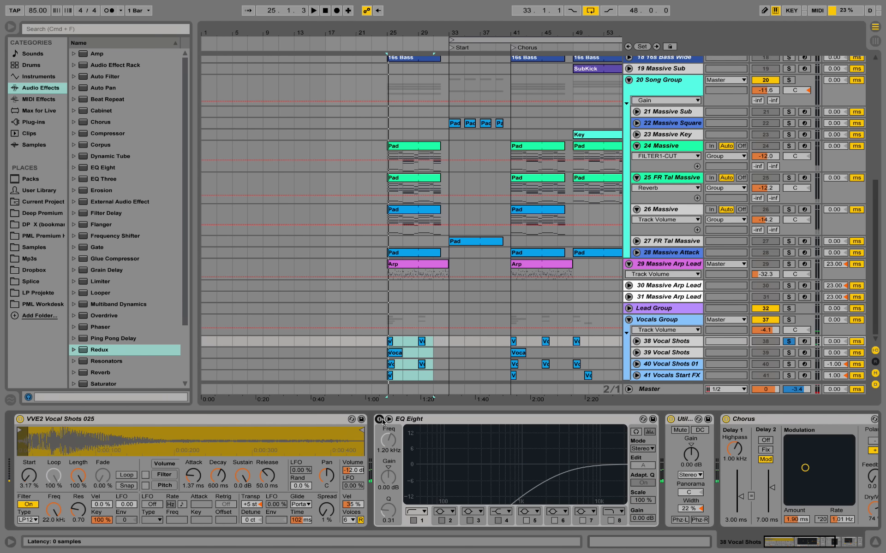
left_click(379, 420)
key("space")
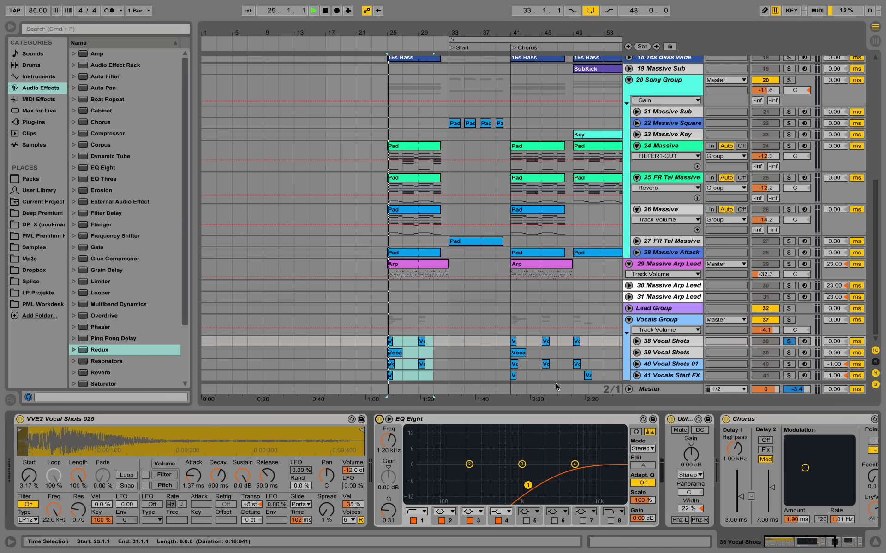
key("space")
Compare track 38's vocal shot from bar 25 with its Auto Filter bypassed and re-enabled
left_click_drag(794, 540, 831, 544)
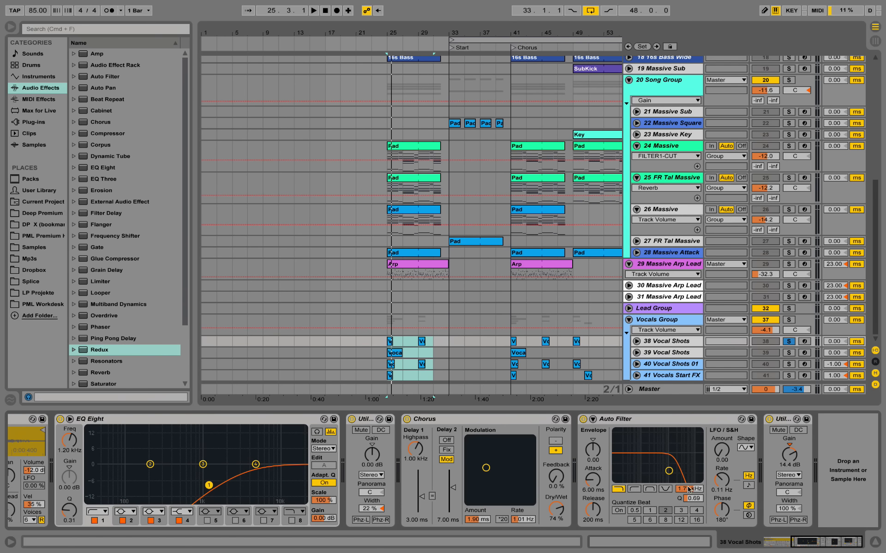
left_click(583, 419)
key("space")
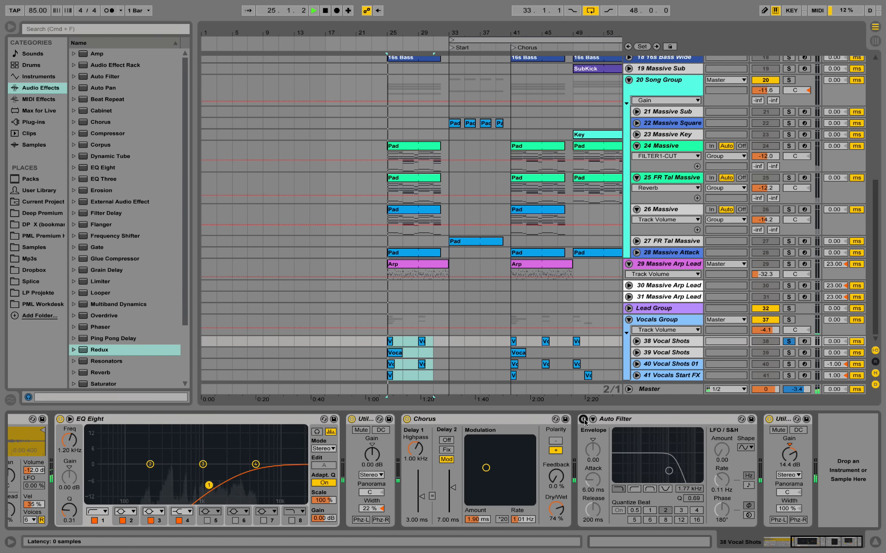
key("space")
key("space")
left_click(583, 420)
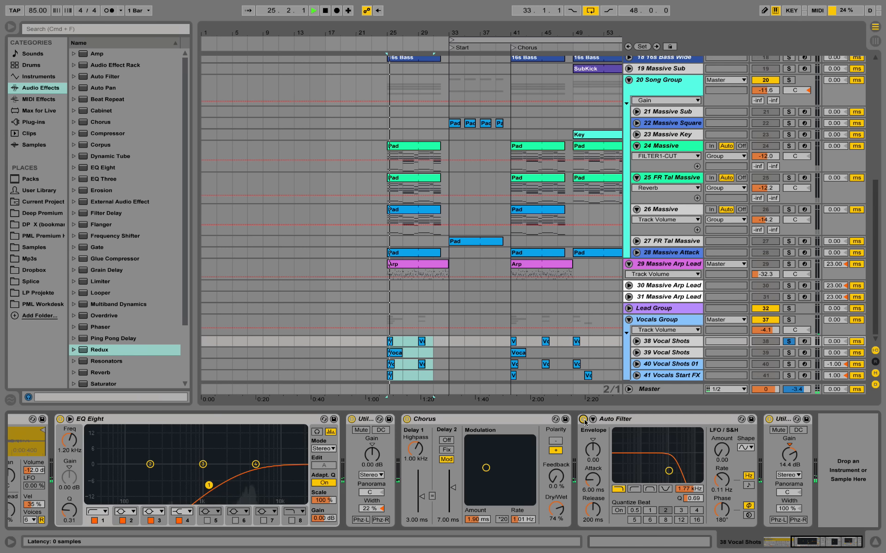
key("space")
Unsolo track 38, play the vocal shots with the other tracks from bar 25, and stop playback
left_click(789, 342)
key("space")
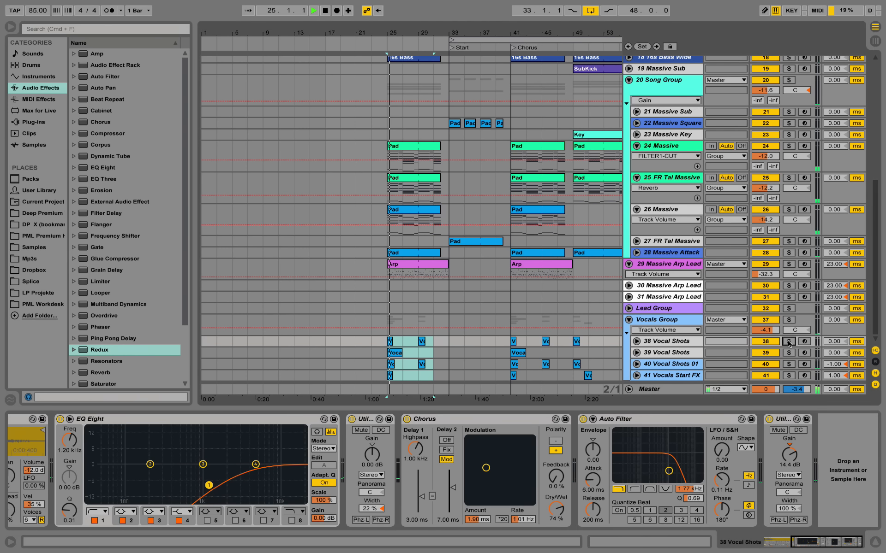
key("space")
Unfold vocal tracks 38 and 39 and open the notes of track 38's vocal clip at bar 25
left_click(666, 354)
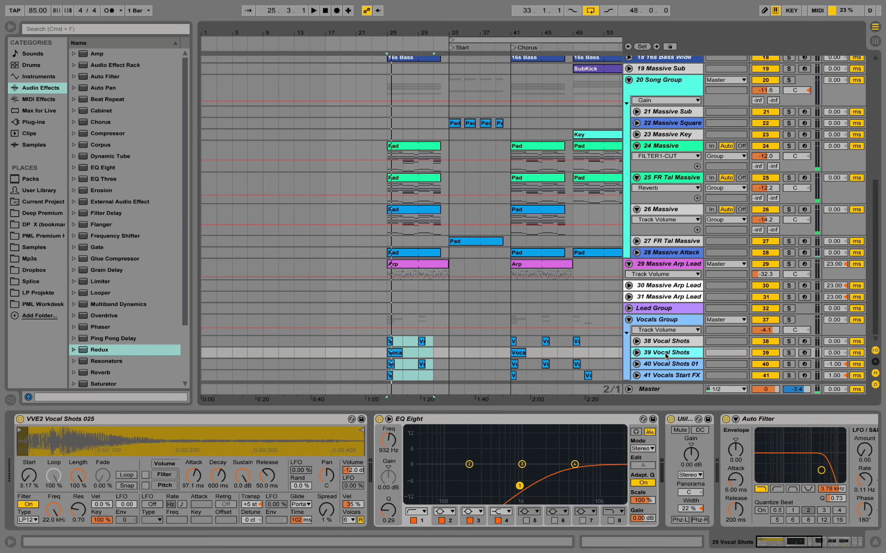
left_click(637, 352)
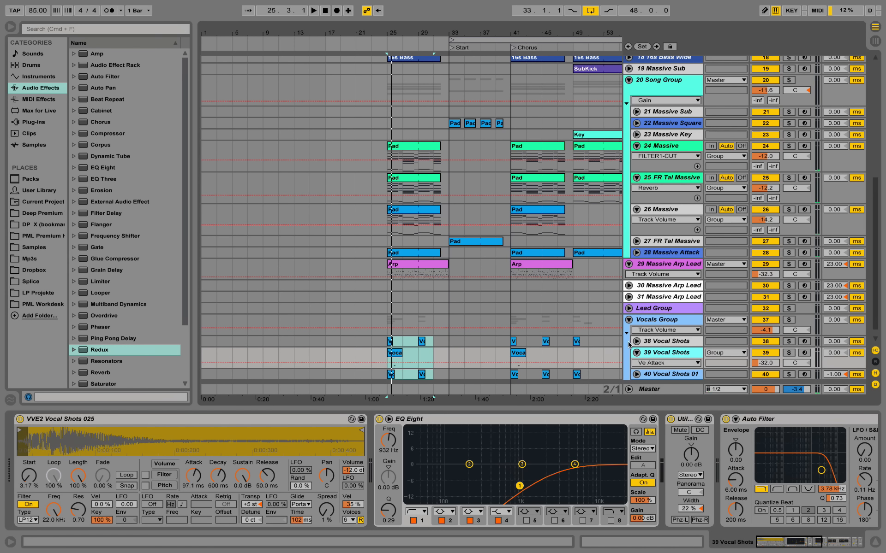
left_click(637, 342)
scroll(350, 142, "down", 3)
left_click_drag(391, 30, 391, 97)
double_click(366, 290)
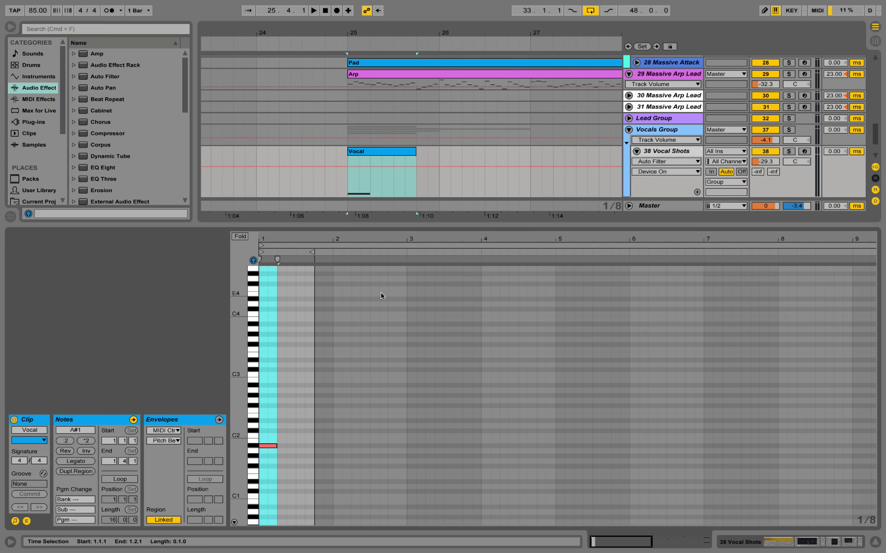
Play the song from bar 25, bring back track 38's device chain, and stop playback
key("space")
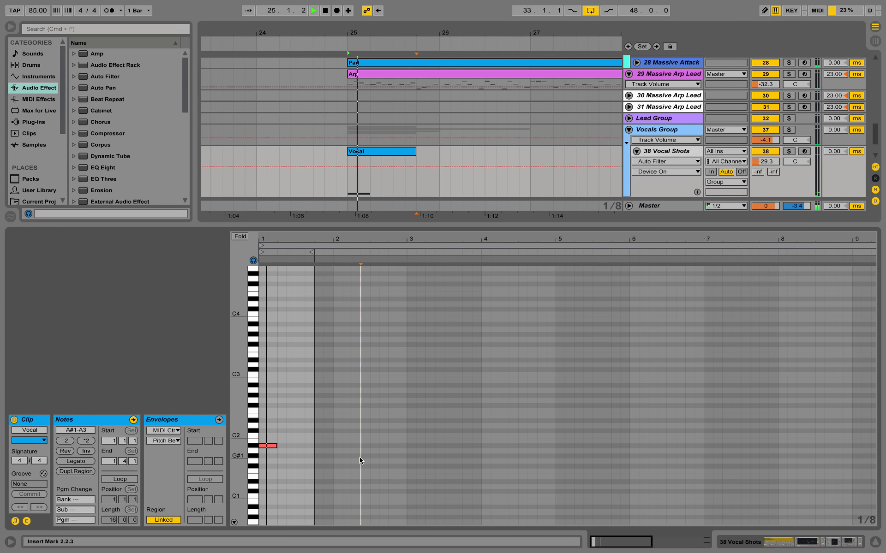
left_click(741, 544)
key("space")
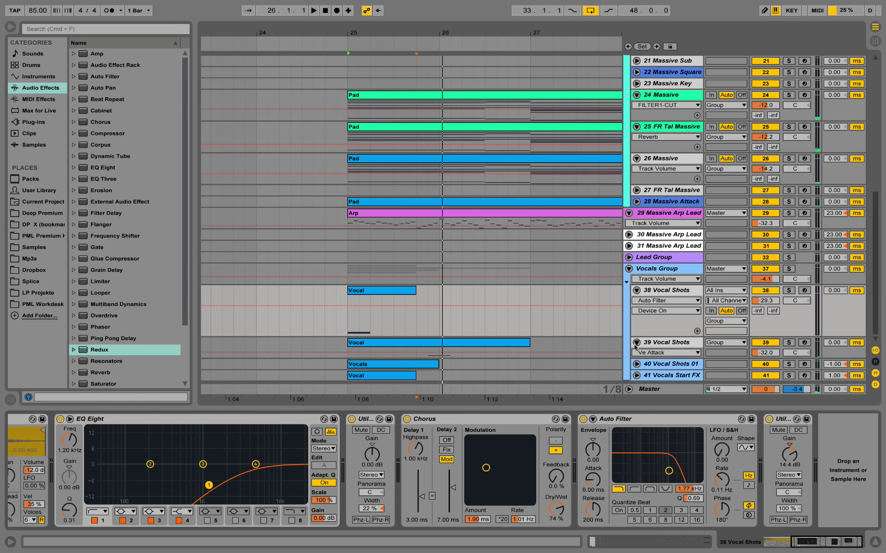
Solo track 39 Vocal Shots and play its vocal shot from position 25.4.3
left_click(669, 347)
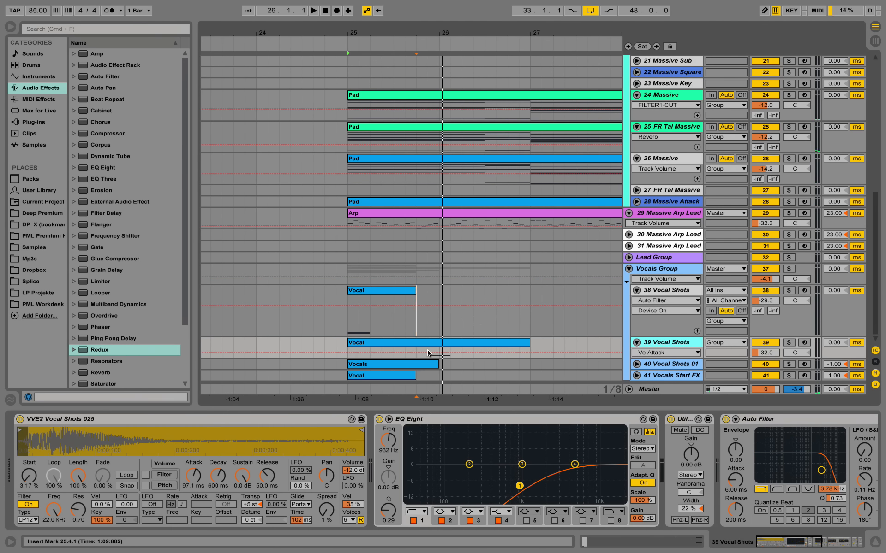
key("space")
left_click(789, 343)
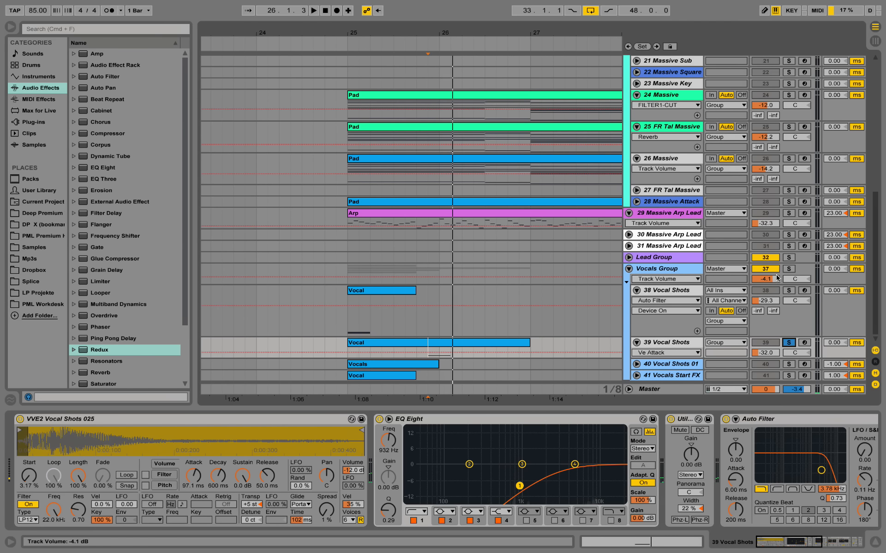
key("space")
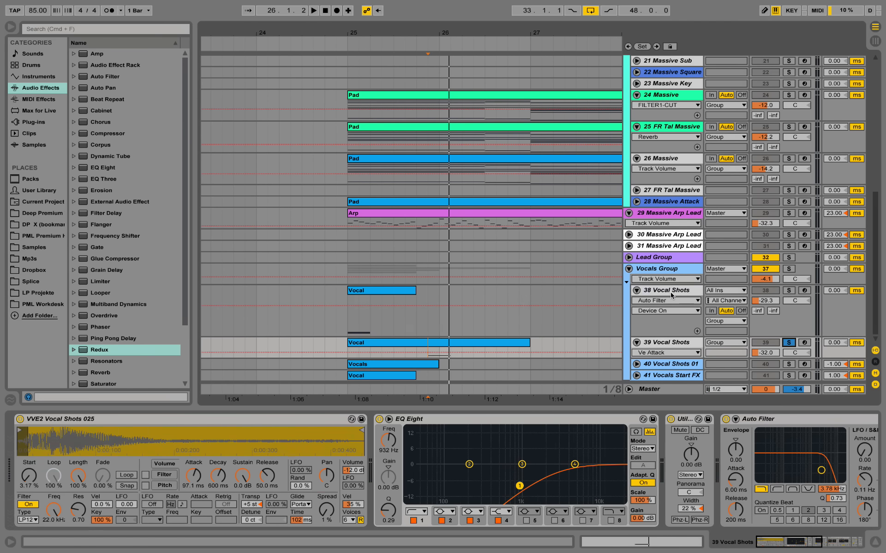
View track 38's devices and play its vocal shot soloed from bar 25 for comparison
left_click(671, 293)
left_click_drag(804, 544, 743, 531)
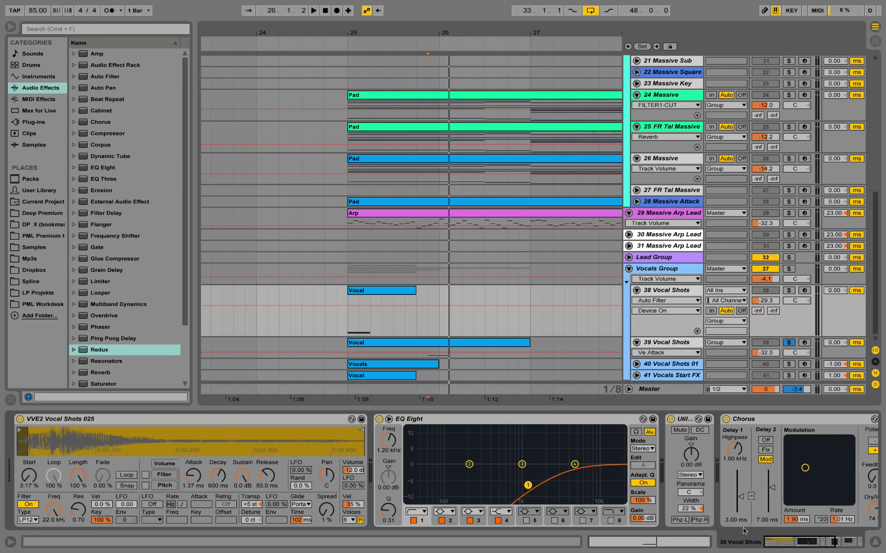
left_click(788, 291)
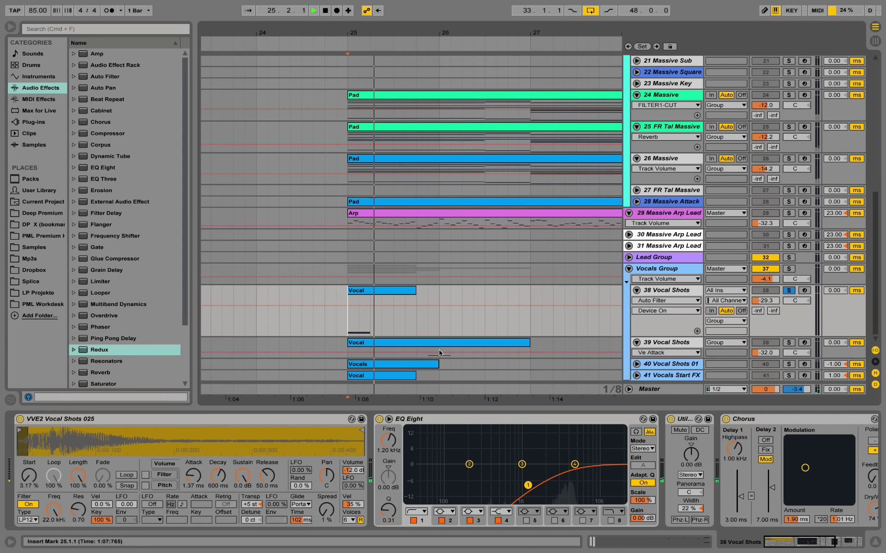
Play track 39's vocal shot soloed again from 25.4.3, unsolo it to hear all tracks, and stop playback
left_click(801, 348)
left_click(789, 342)
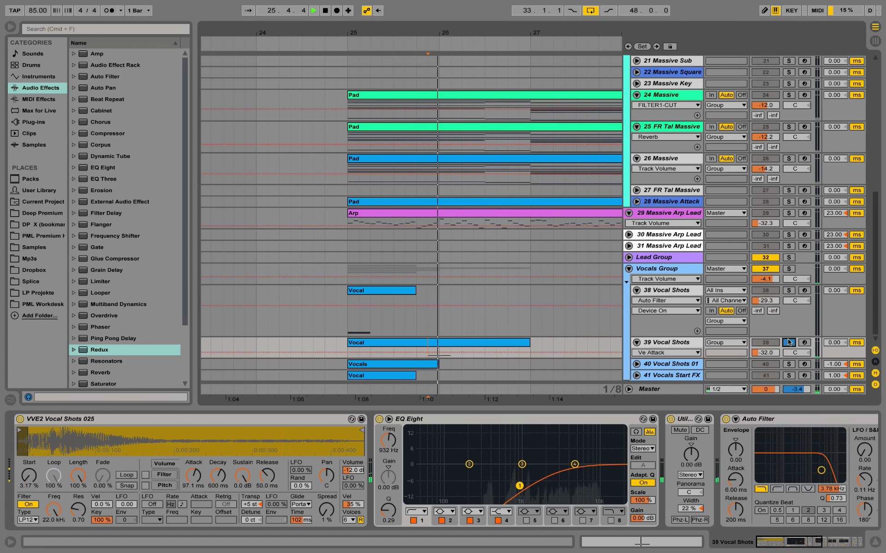
left_click(788, 342)
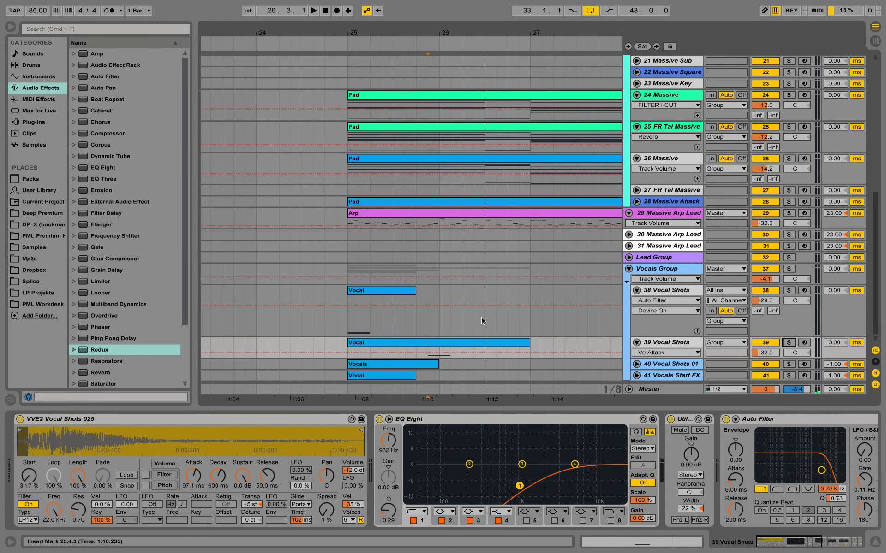
Unfold and solo track 40 Vocal Shots 01 and play its vocal shot from bar 25
left_click(633, 367)
left_click(635, 365)
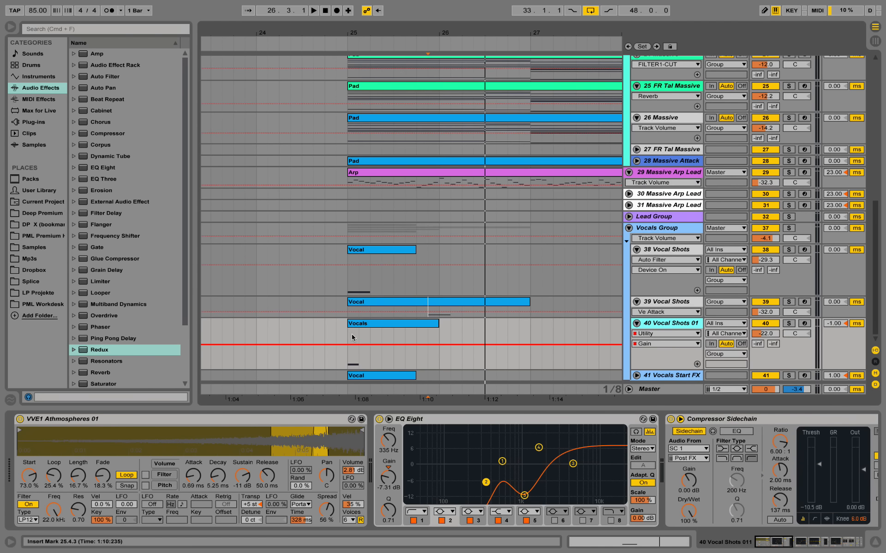
left_click(348, 337)
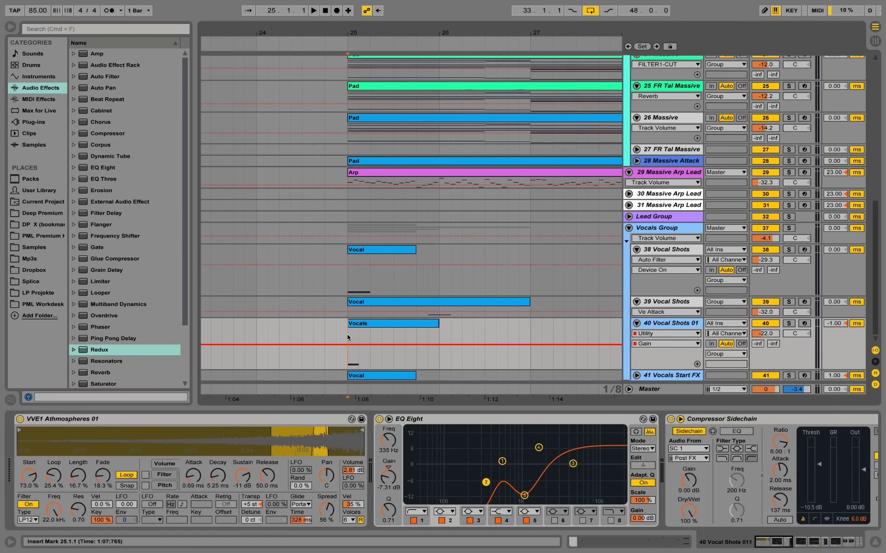
left_click(789, 323)
key("space")
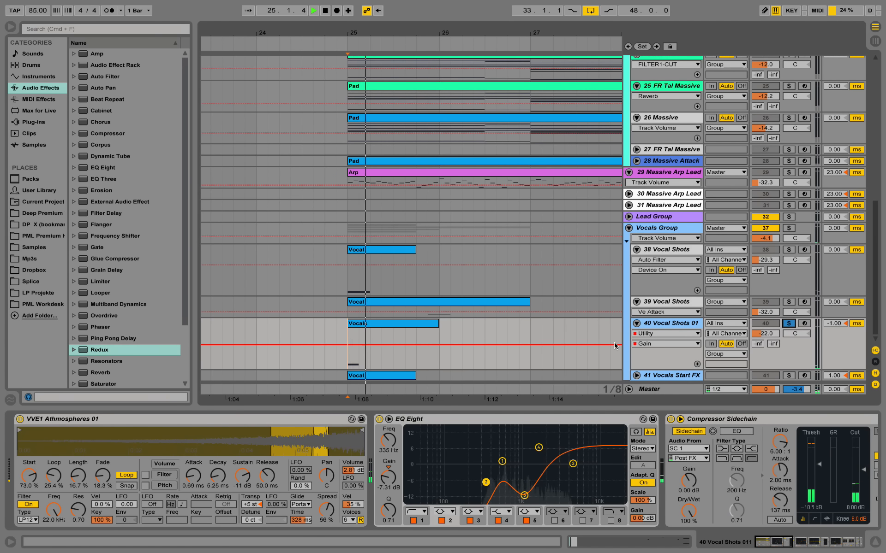
key("space")
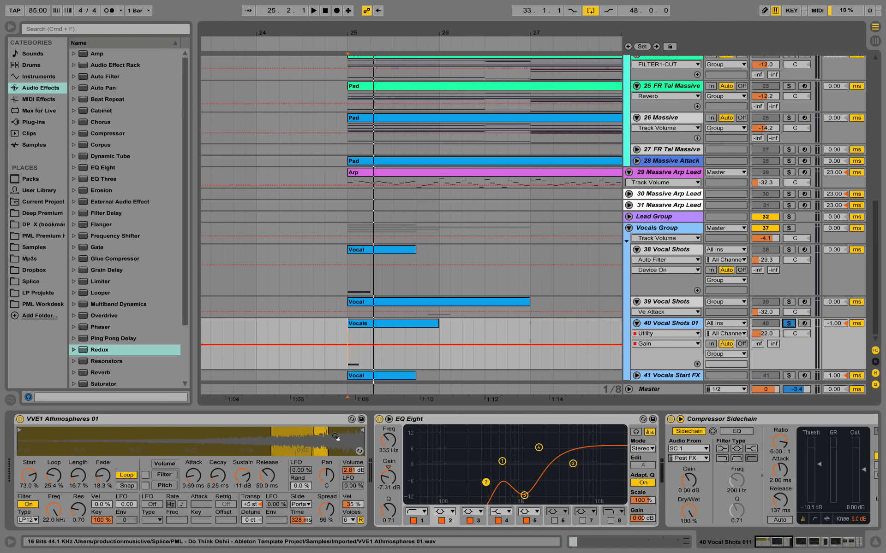
Replay track 40's soloed vocal shot from bar 25 several times, and play it unsoloed with the other tracks
key("space")
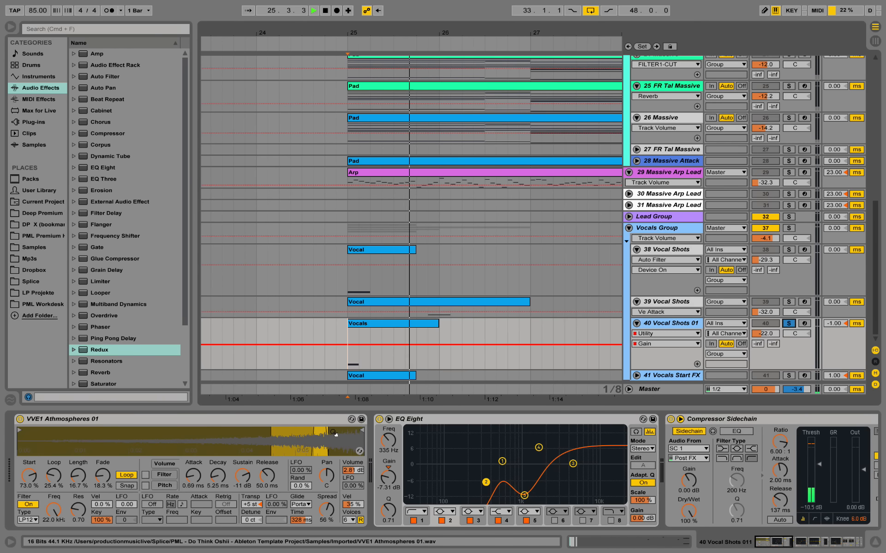
key("space")
key("space")
key("space")
key("space")
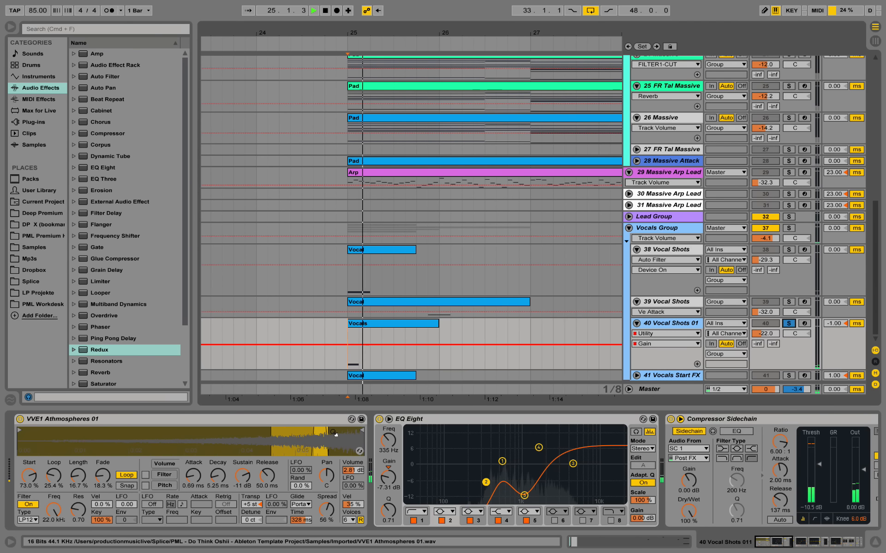
key("space")
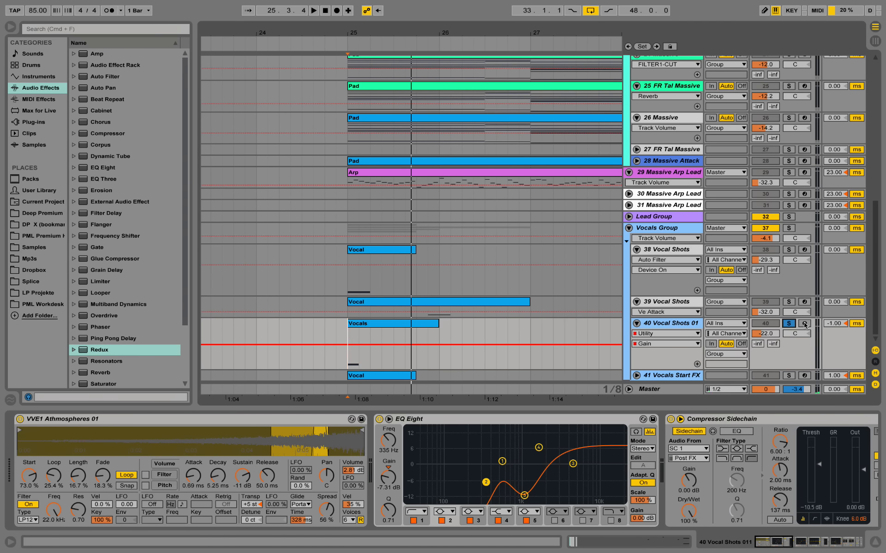
left_click(788, 323)
key("space")
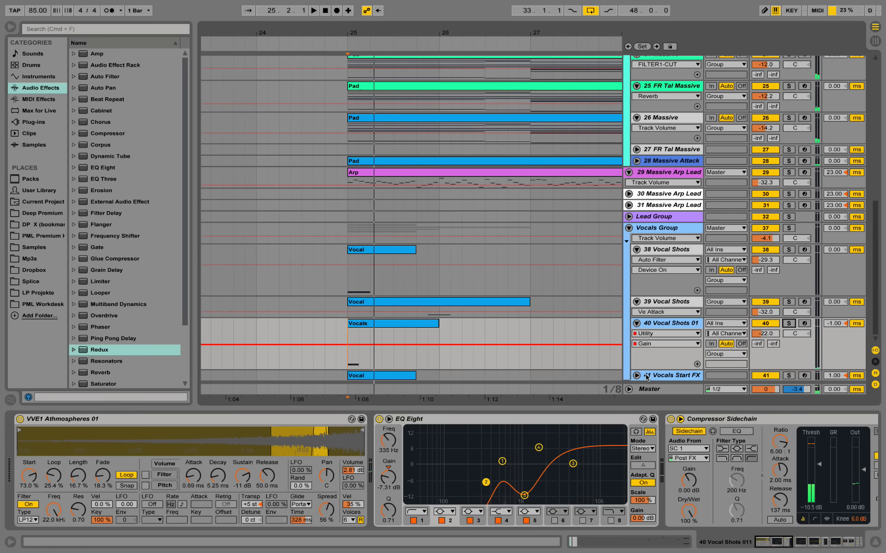
Unfold and solo track 41 Vocals Start FX, play it from bar 25, and view the end of its device chain
left_click(636, 375)
left_click(788, 325)
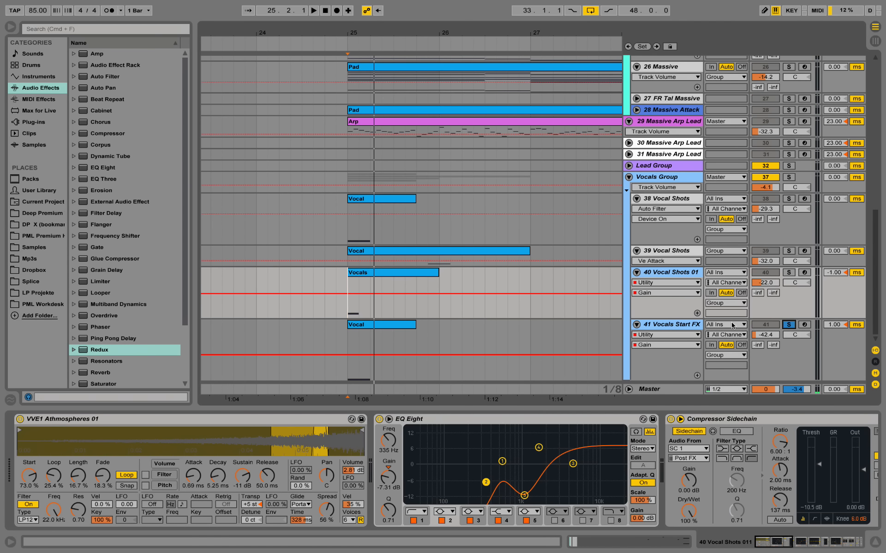
left_click(698, 327)
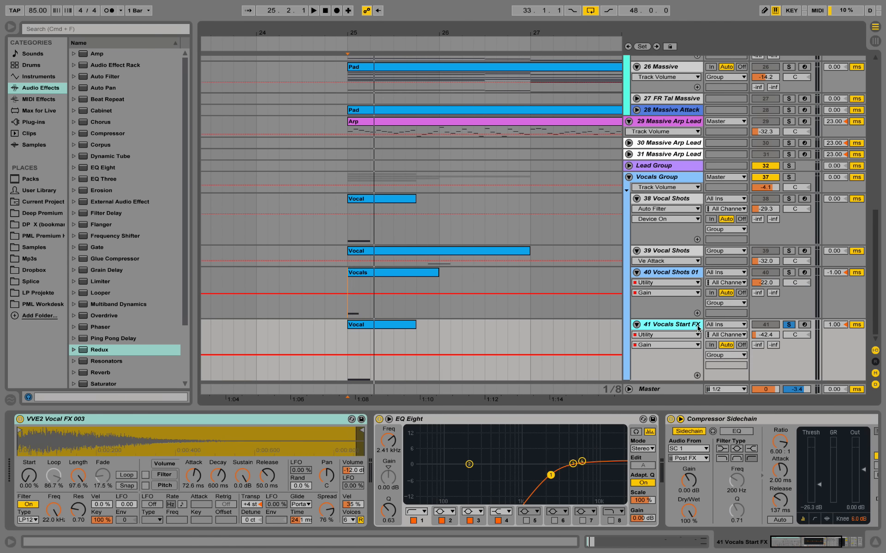
left_click(347, 338)
key("space")
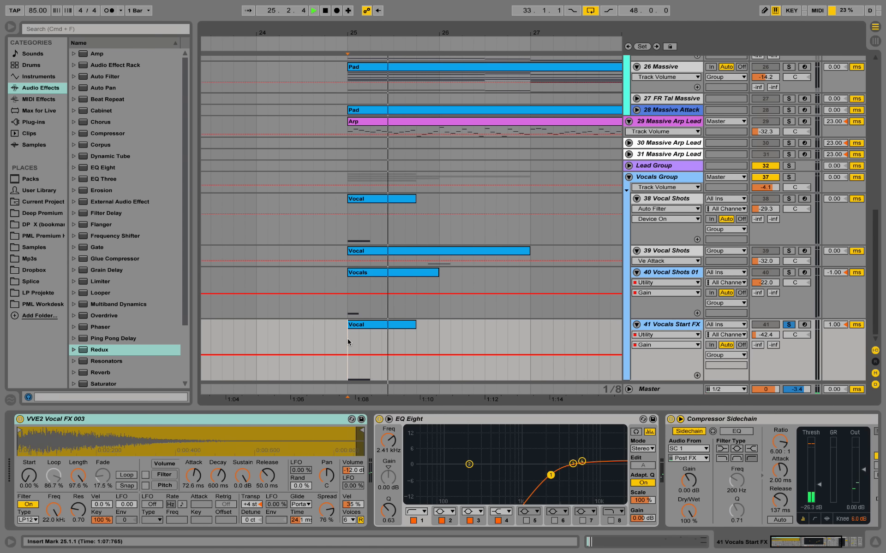
left_click(820, 544)
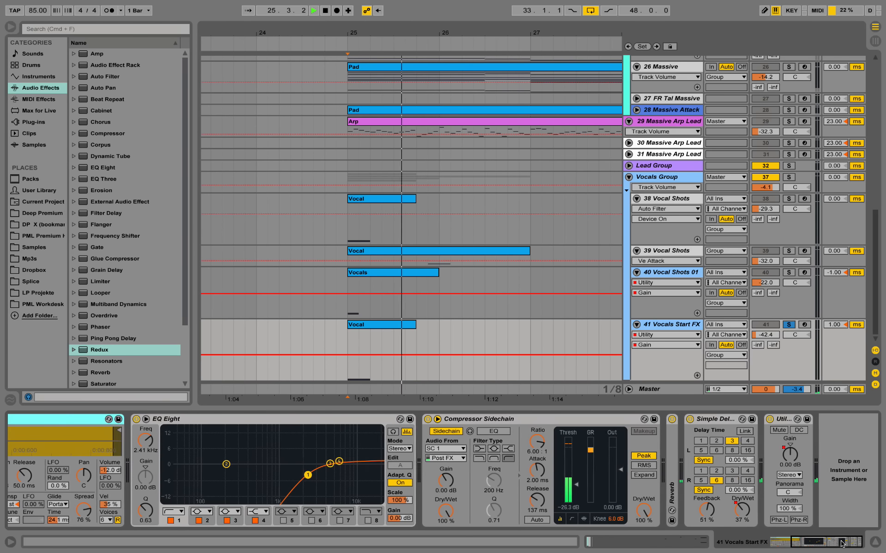
Unsolo track 41 and play the vocal layers with all other tracks from bar 25
left_click(789, 324)
key("space")
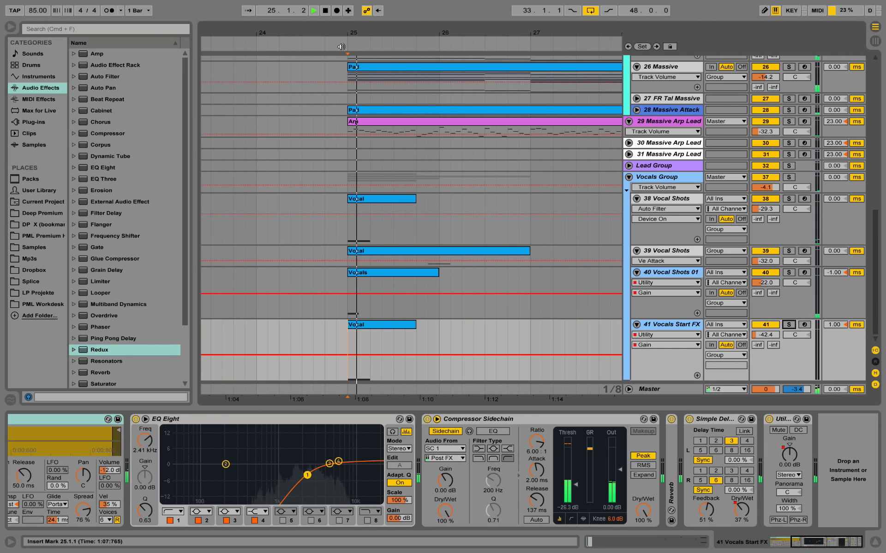
left_click_drag(340, 34, 337, 15)
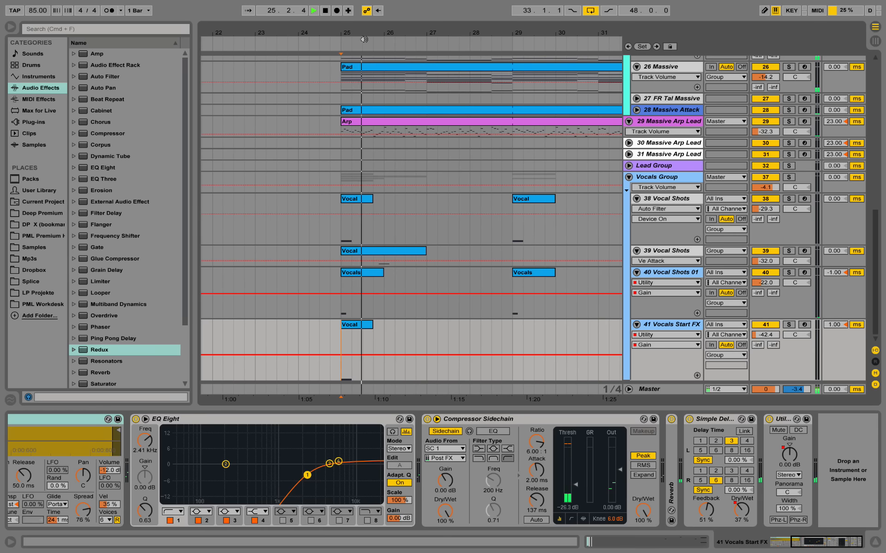
Fold the four vocal tracks 38 to 41 in the arrangement
left_click(636, 199)
left_click(636, 210)
left_click(636, 222)
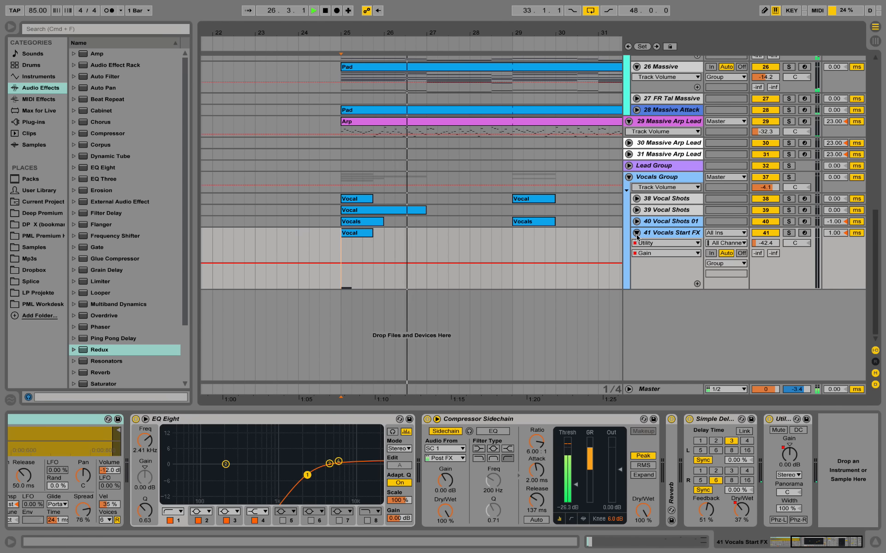
left_click(636, 233)
Look over the tracks from the vocals up to the kicks during playback from bar 25, and stop playback
left_click_drag(377, 33, 378, 18)
scroll(435, 176, "up", 3)
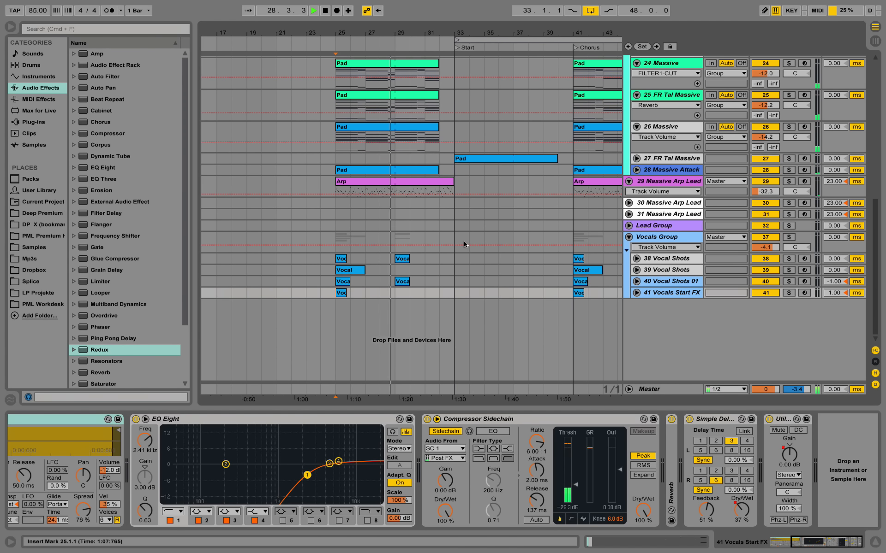
scroll(464, 243, "up", 10)
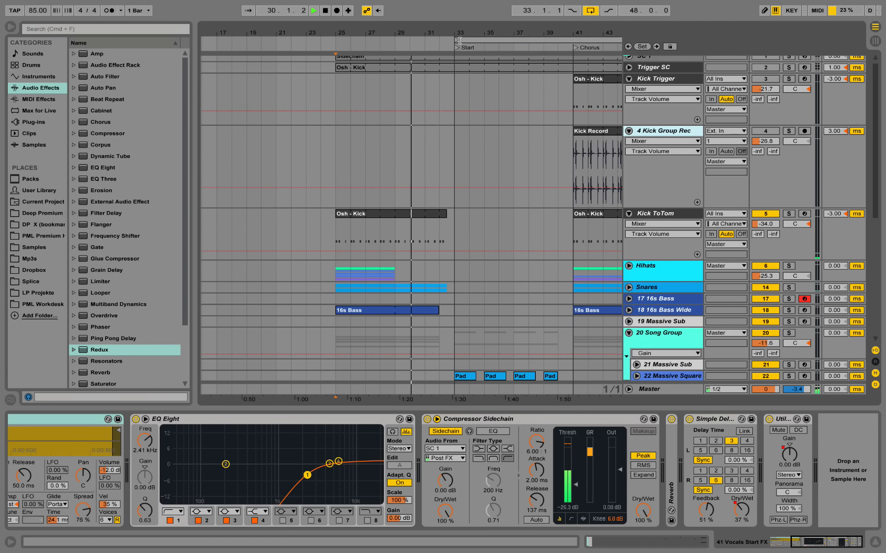
key("space")
Review the whole arrangement up to the Outro and play the song from the Chorus at bar 41
left_click_drag(466, 33, 416, 33)
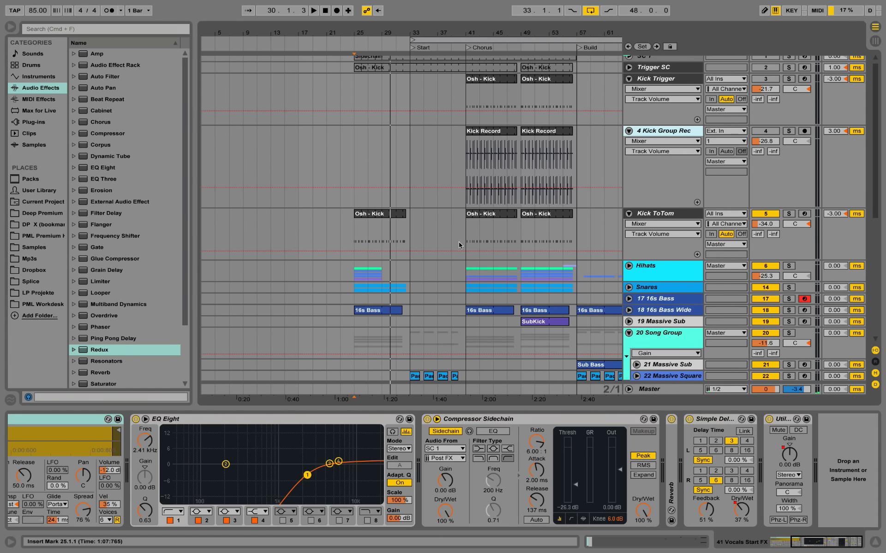
scroll(459, 245, "down", 5)
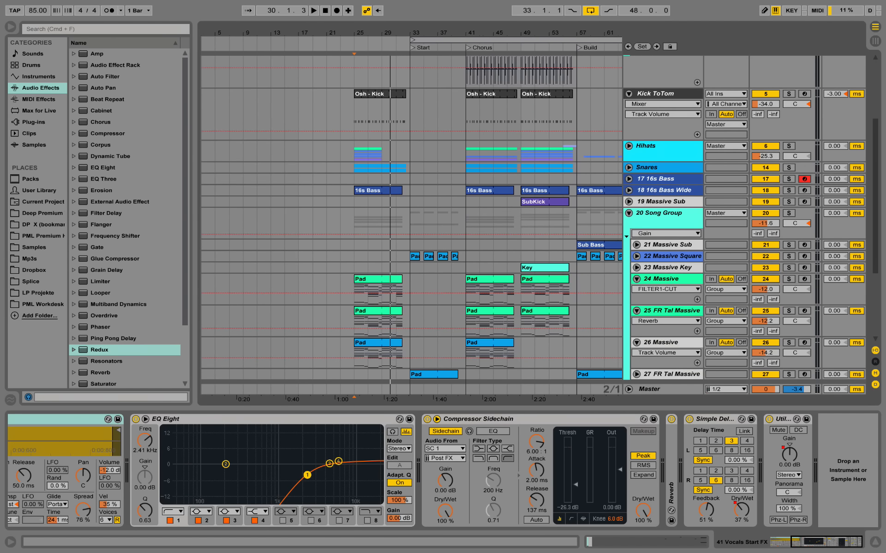
left_click_drag(479, 32, 389, 32)
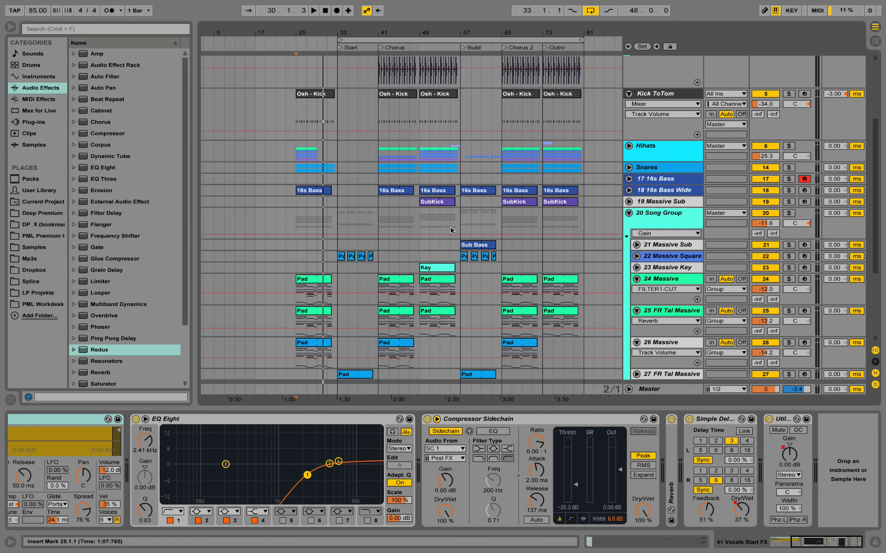
scroll(451, 230, "down", 4)
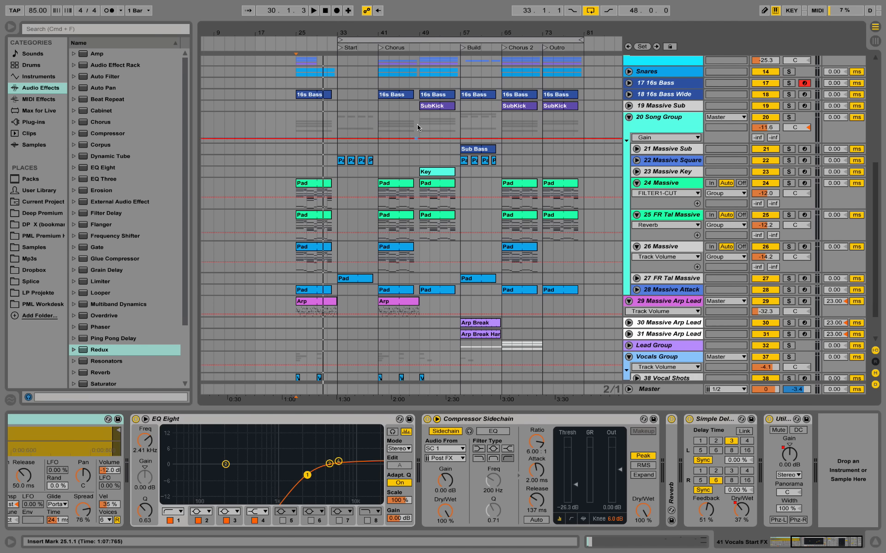
left_click(381, 163)
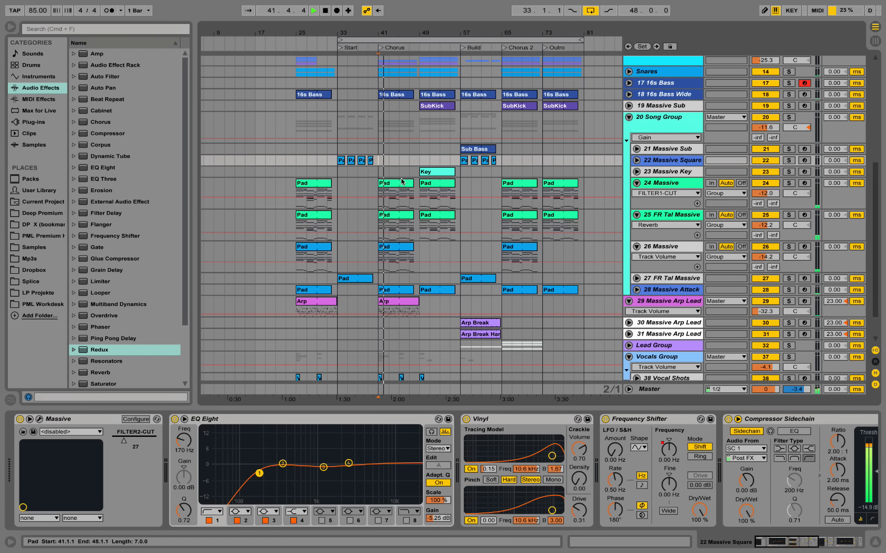
Unfold track 22 Massive Square in the Start section, play it soloed from bar 37, and unsolo it during playback
left_click_drag(349, 36, 457, 134)
left_click(397, 176)
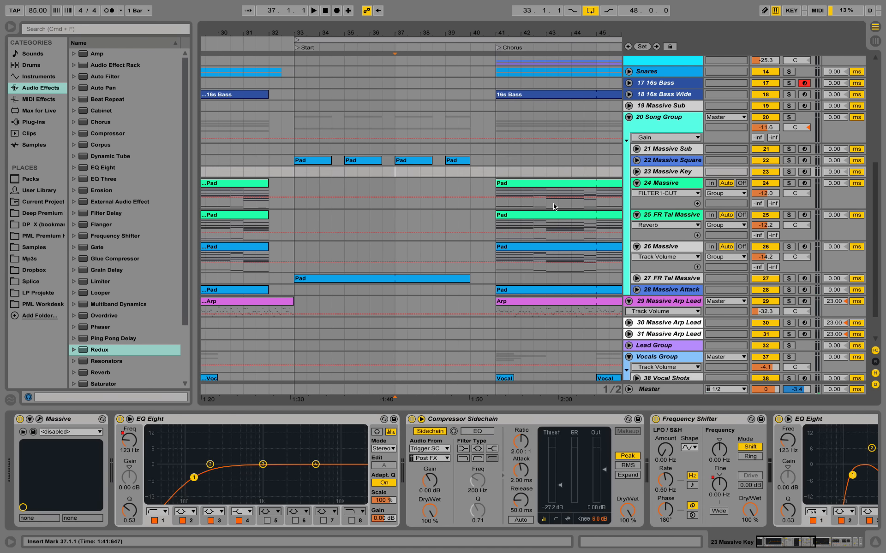
left_click(636, 161)
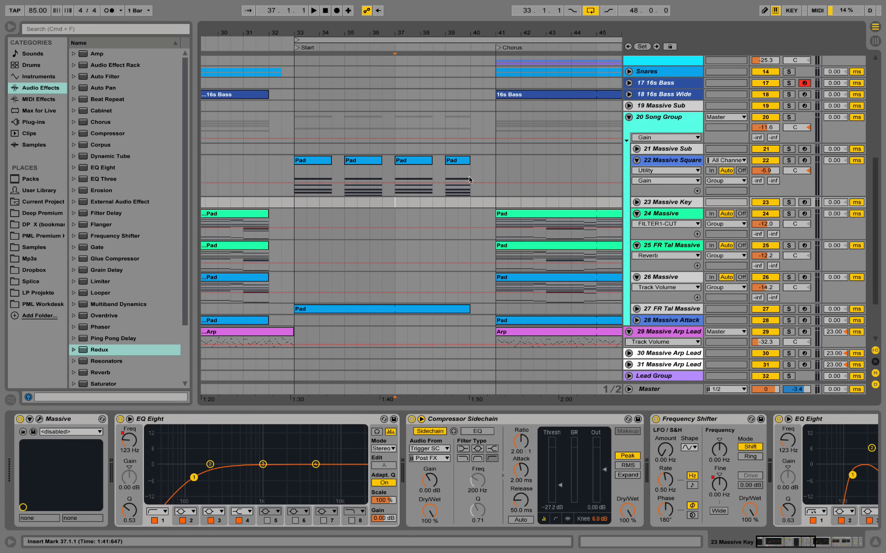
left_click(397, 169)
left_click(789, 161)
key("space")
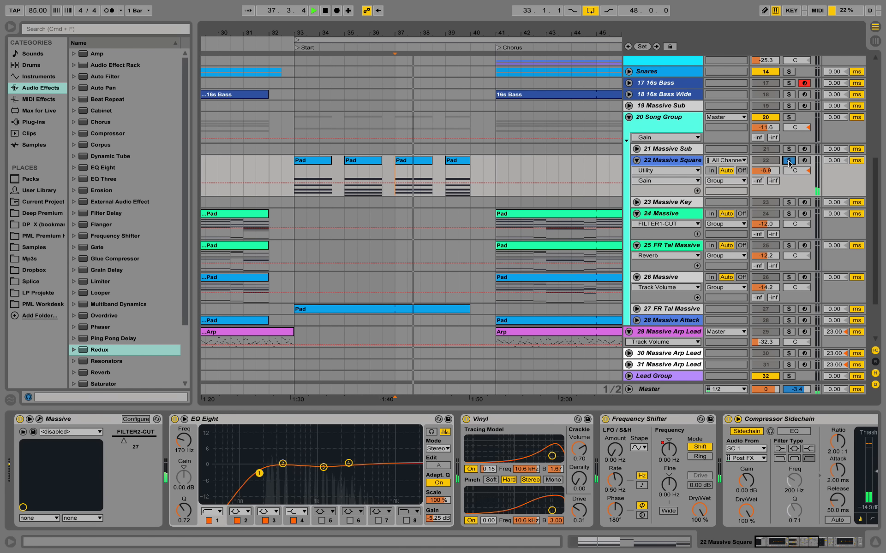
left_click(789, 161)
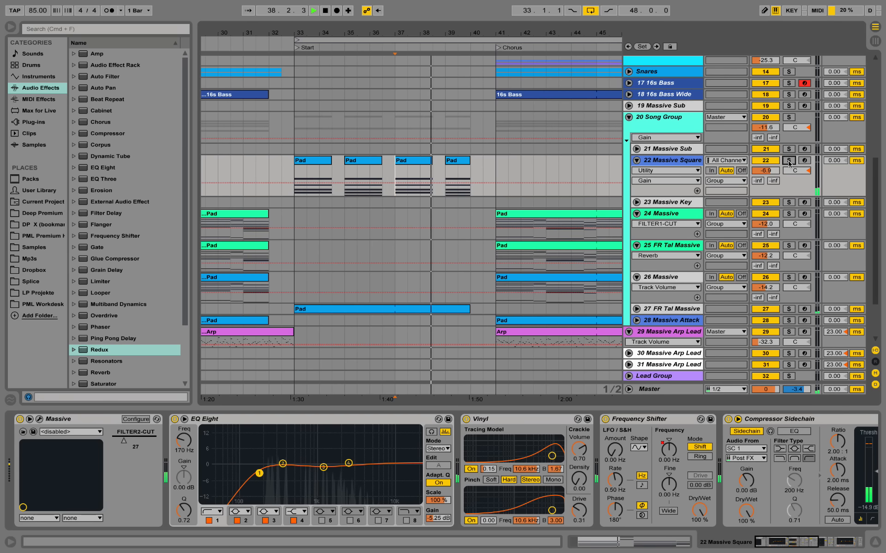
Unfold track 27 FR Tal Massive, show its devices, and play it soloed from bar 37
left_click(637, 309)
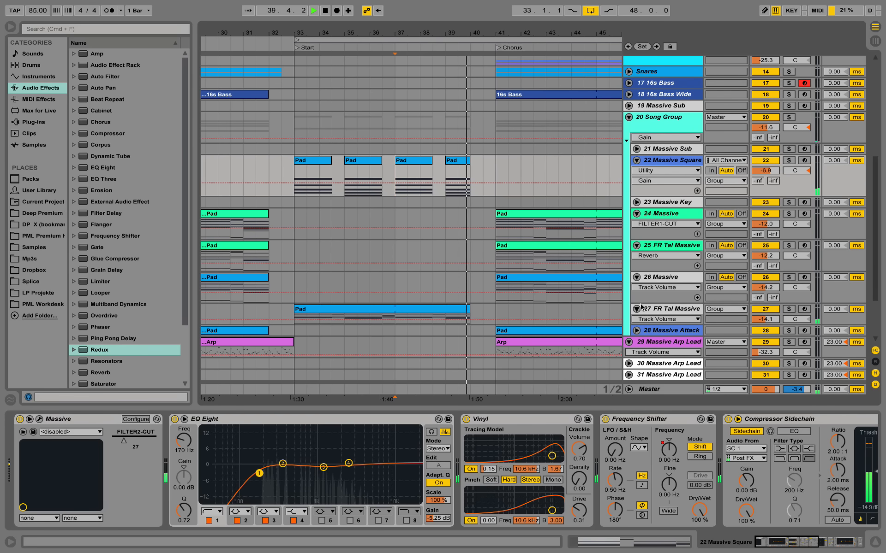
key("space")
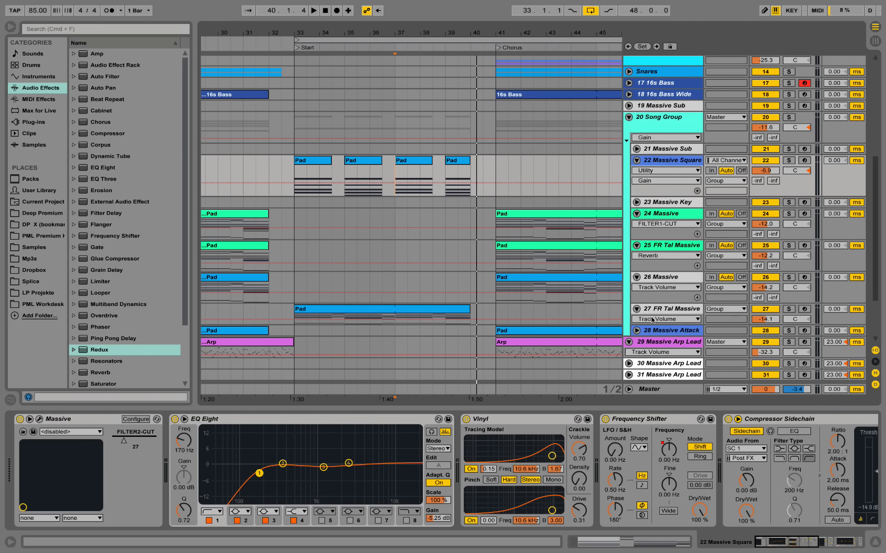
left_click(666, 312)
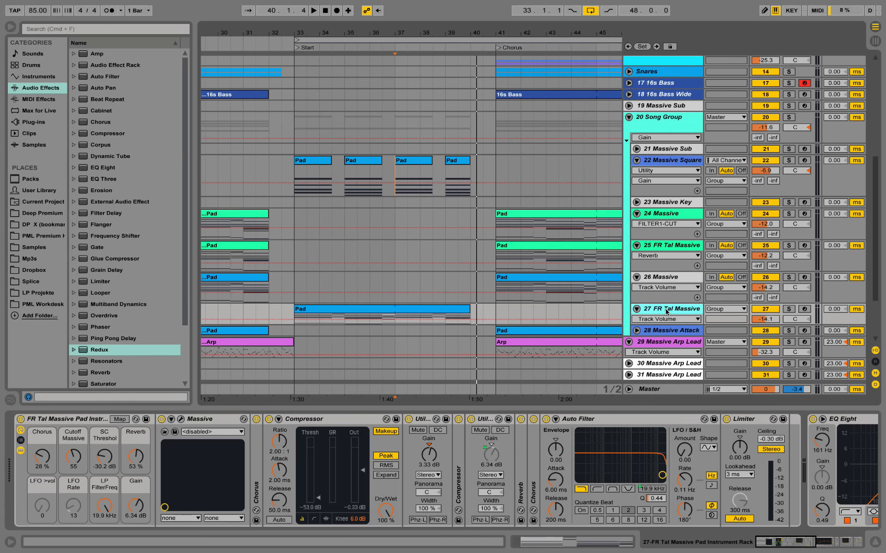
left_click(395, 320)
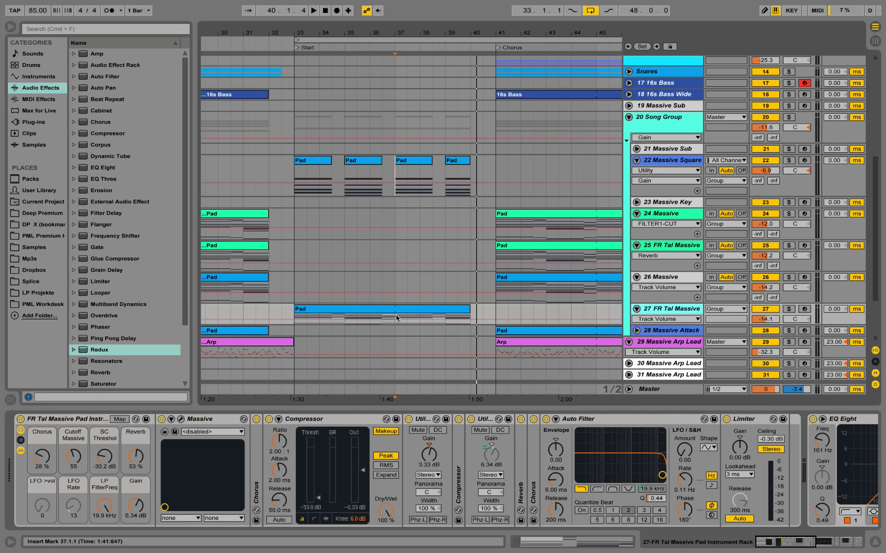
left_click(789, 310)
key("space")
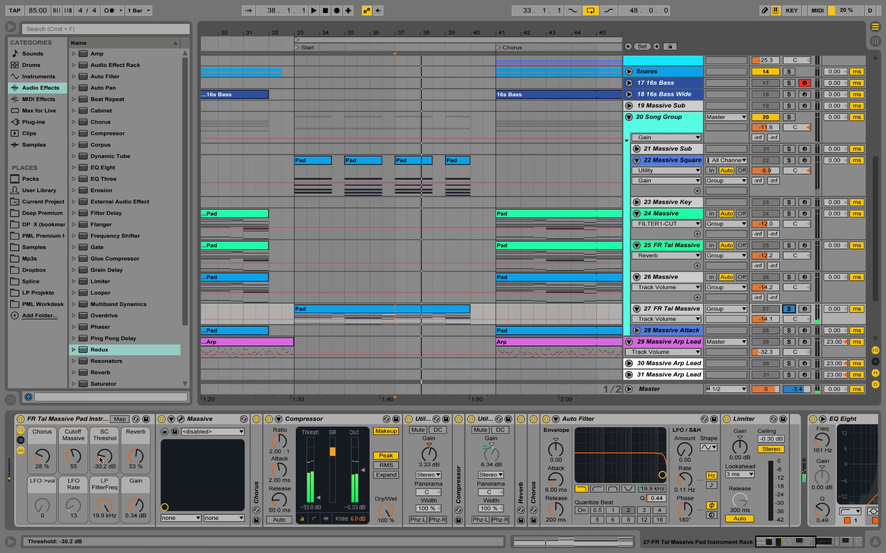
key("space")
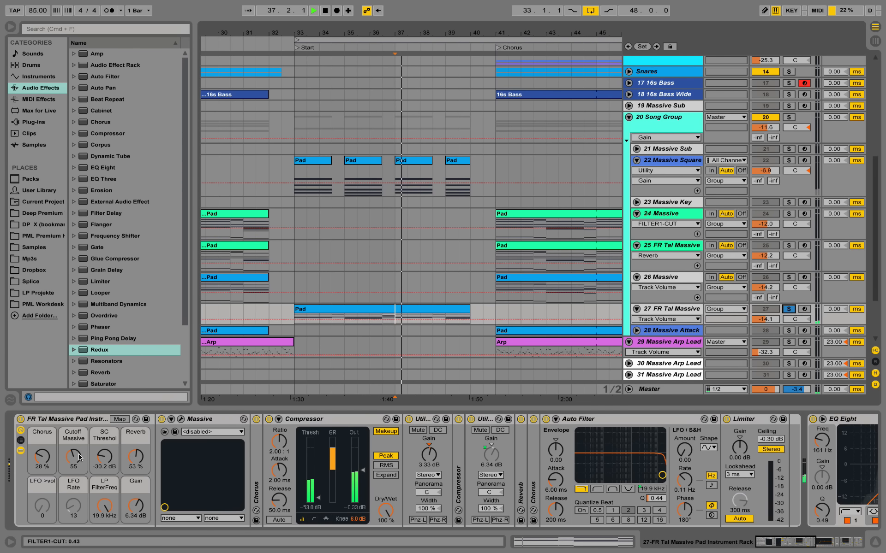
Examine the notes of track 27's Pad clip during playback, stop playback and close the clip's note view
double_click(444, 309)
scroll(491, 367, "down", 5)
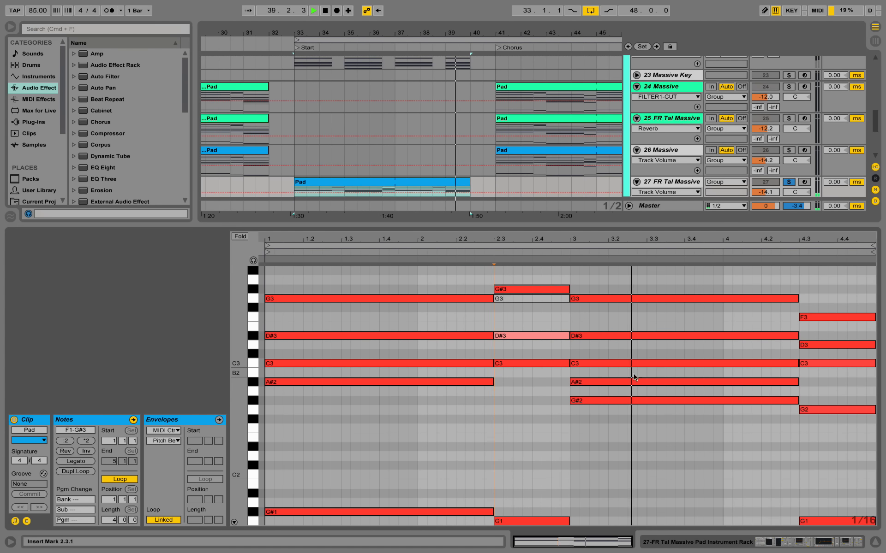
key("space")
left_click(875, 542)
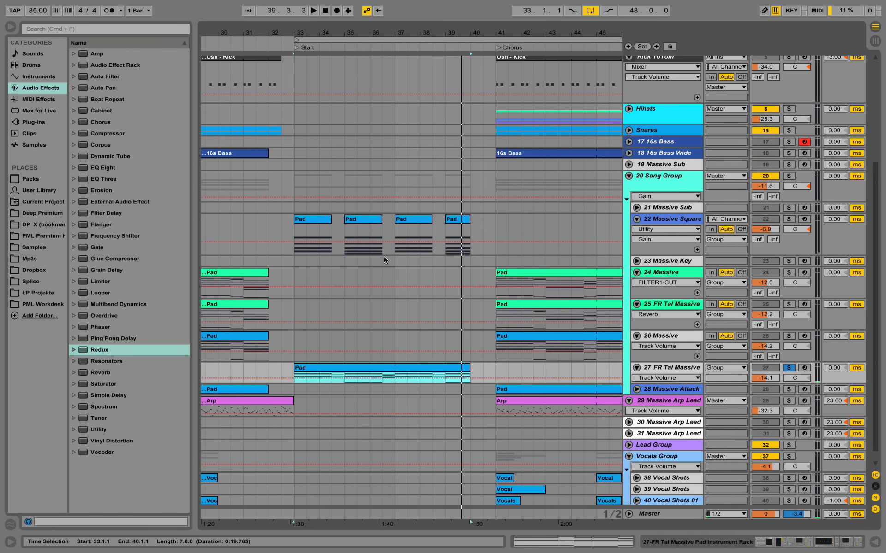
Unsolo track 27 and play all tracks together from bar 37
left_click(392, 272)
left_click(787, 368)
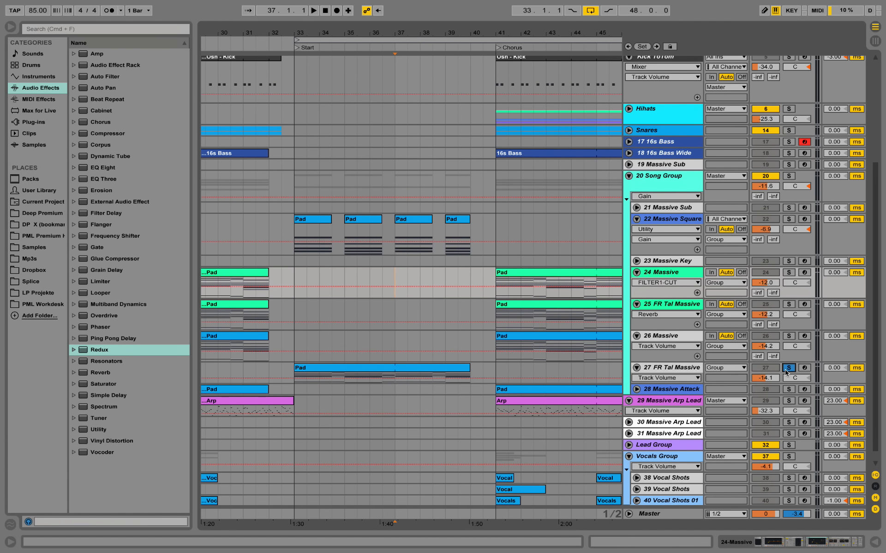
key("space")
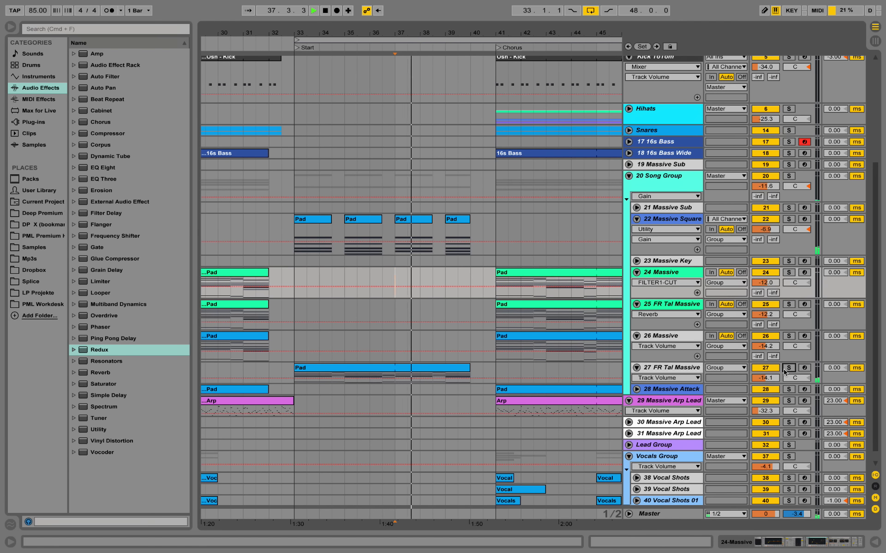
Mark the empty Start section from bar 33 to 41 across the SC 1, Trigger SC and Kick Trigger tracks, and replay from bar 37
scroll(372, 173, "up", 6)
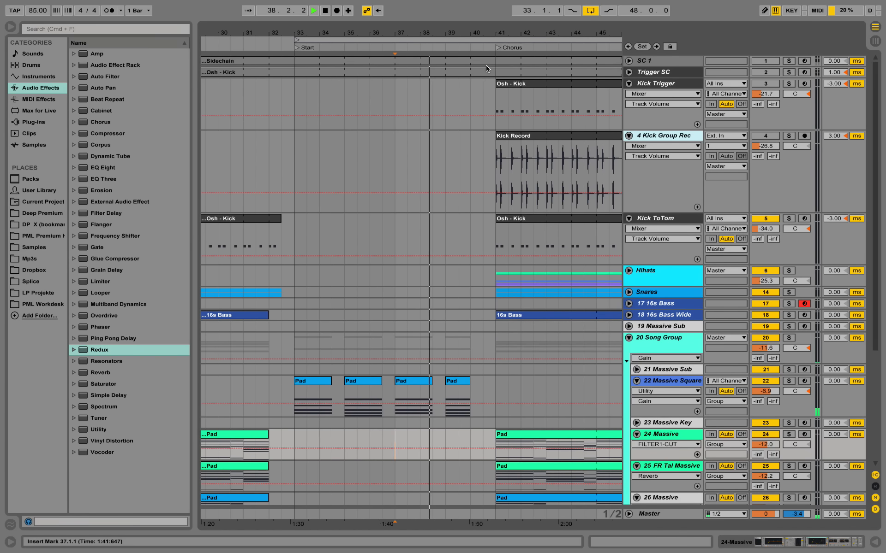
left_click_drag(491, 83, 296, 58)
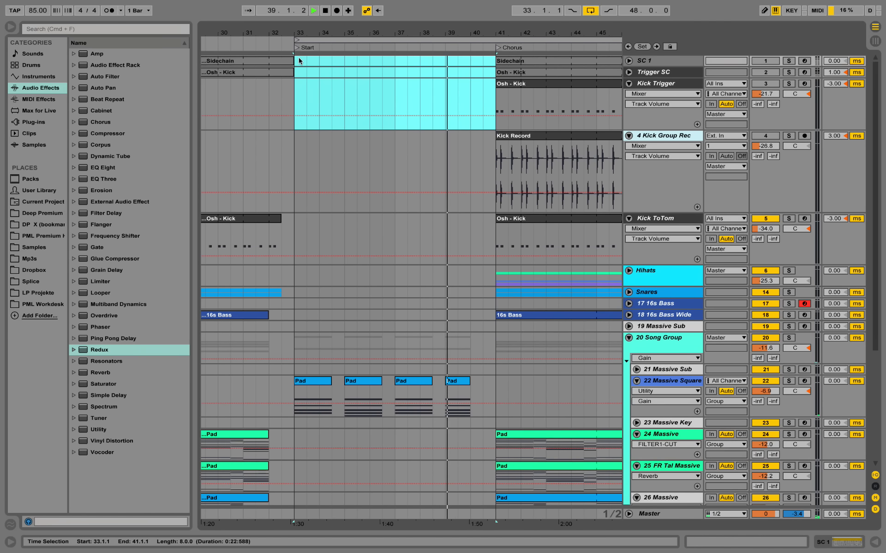
left_click(393, 47)
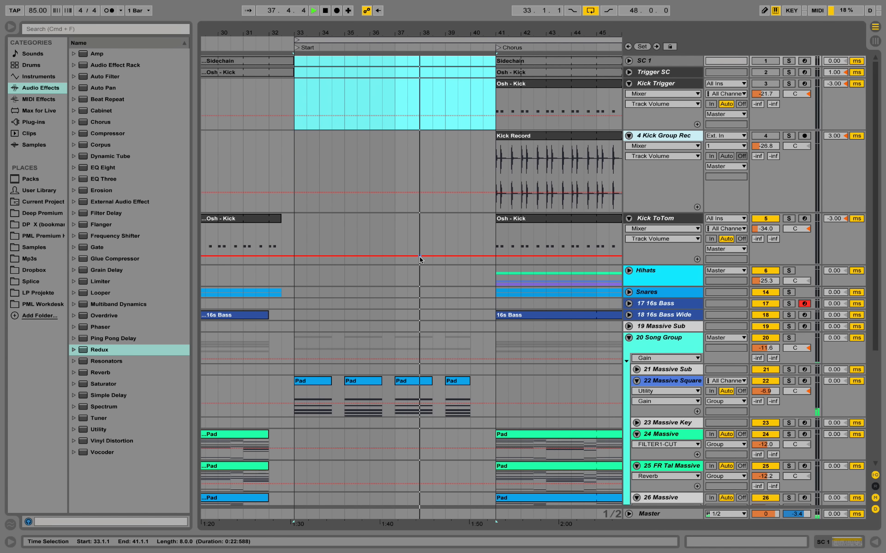
scroll(419, 257, "down", 3)
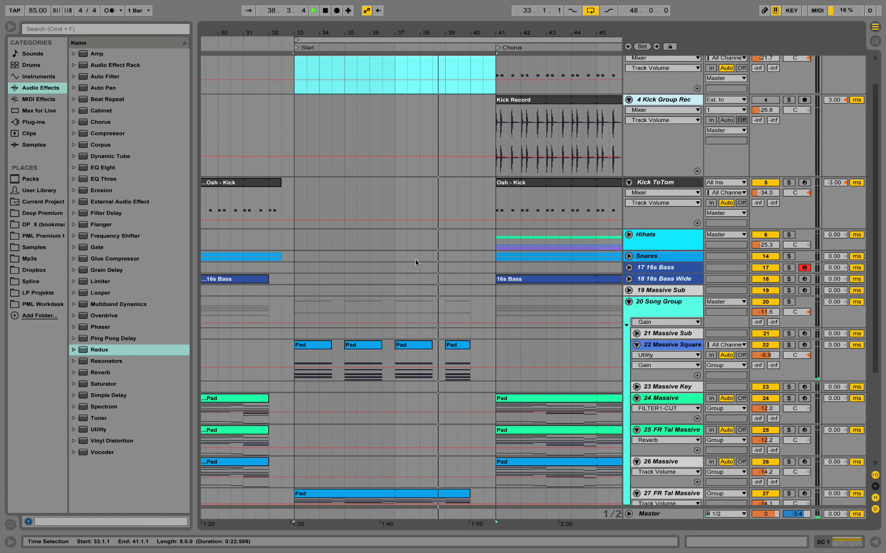
scroll(417, 264, "down", 3)
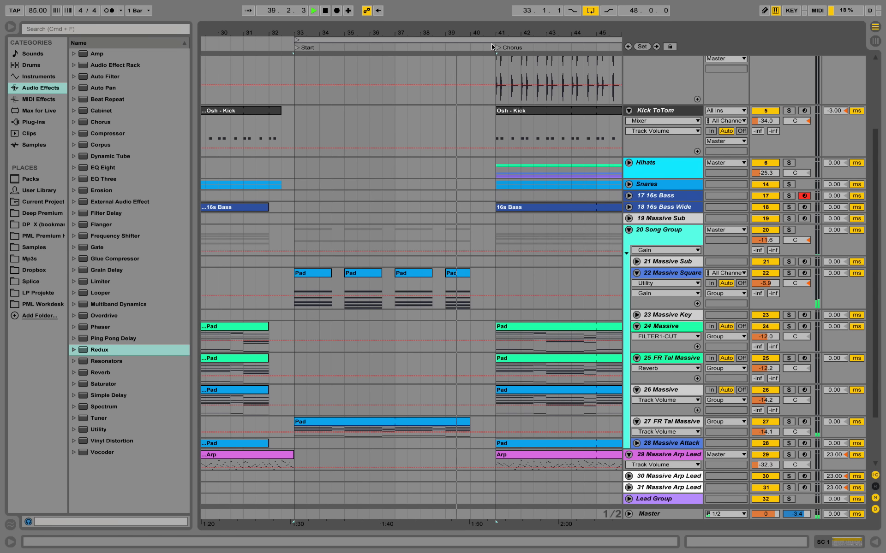
Stop playback in the Chorus and replay the transition into it from bar 40
left_click_drag(497, 33, 418, 27)
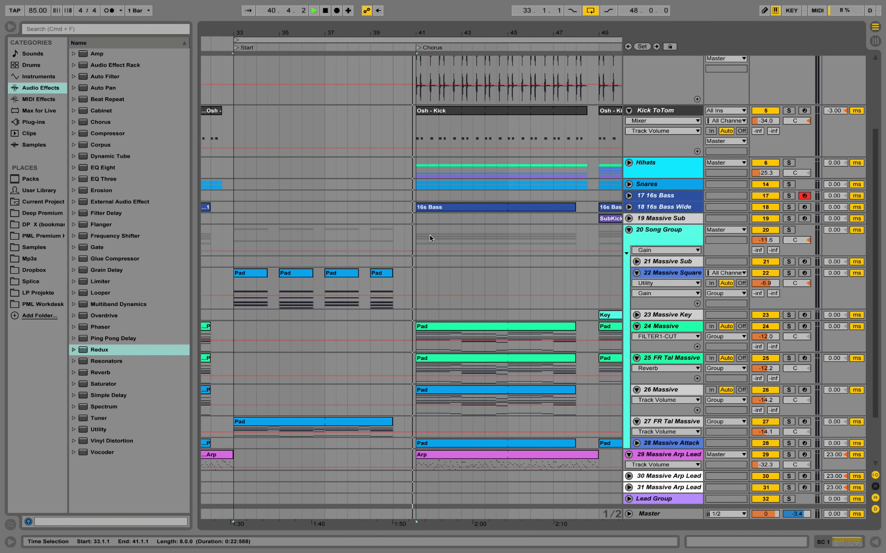
key("space")
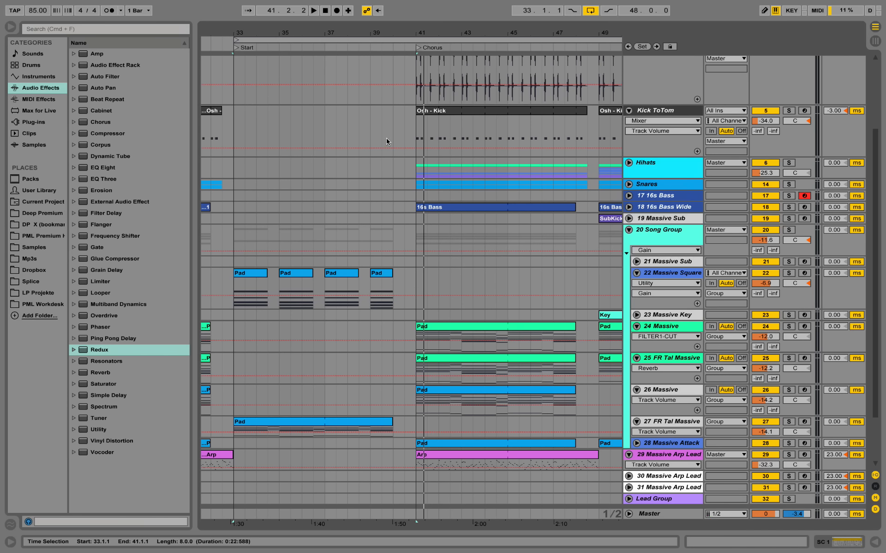
left_click(394, 263)
key("space")
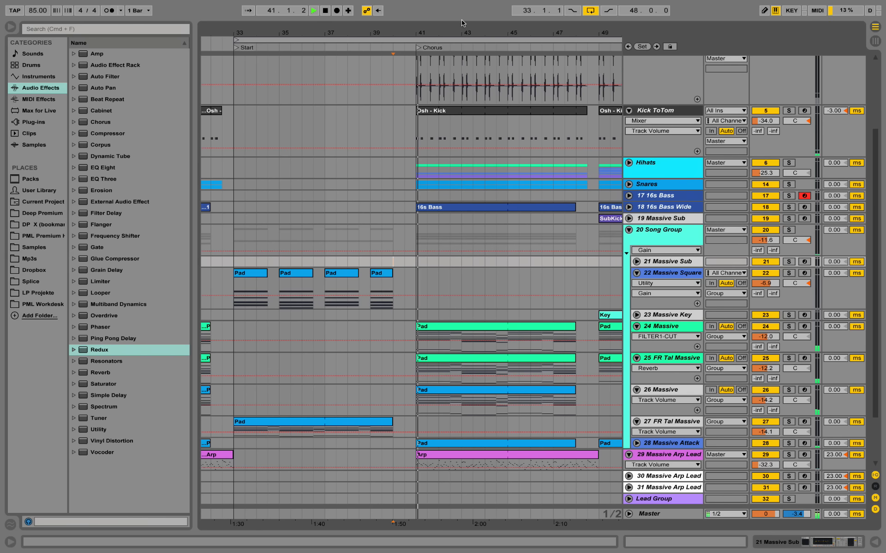
Look over the Chorus tracks down to the vocals during playback, stop, and place the insert marker at bar 49
left_click_drag(464, 33, 393, 34)
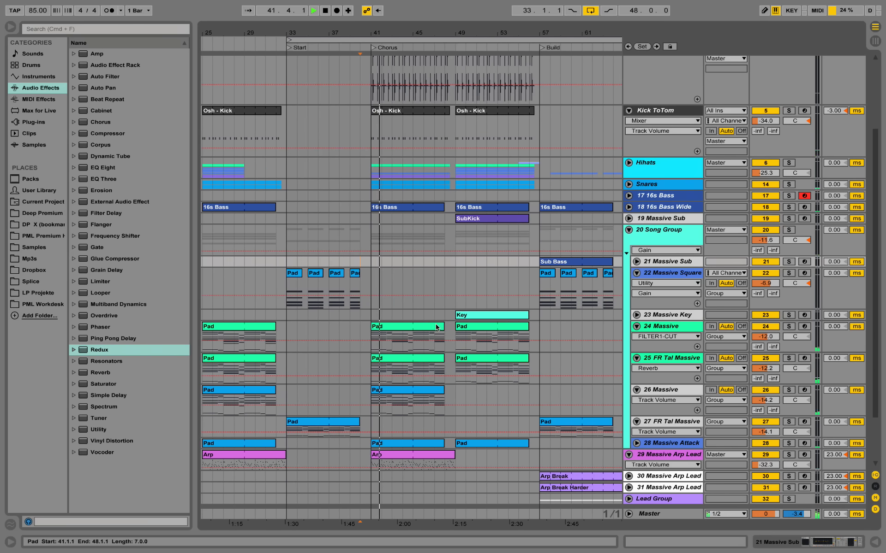
scroll(437, 327, "down", 3)
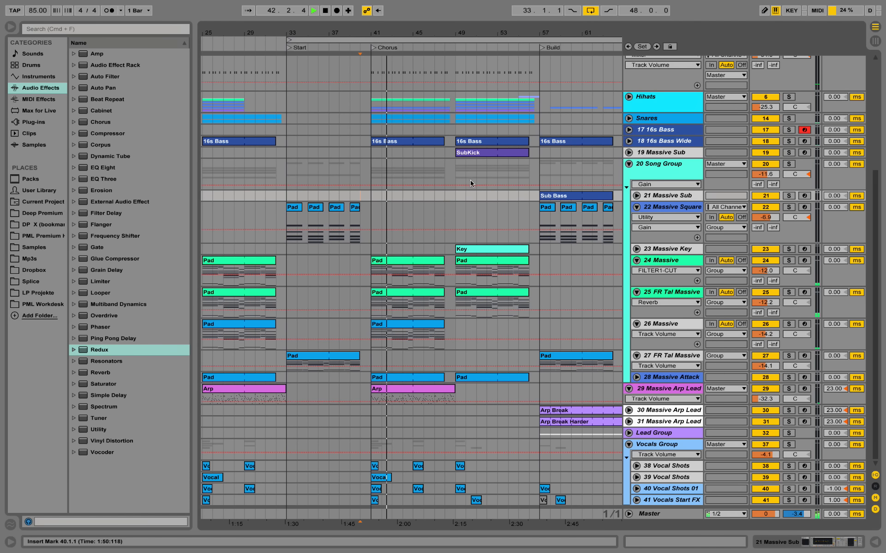
left_click_drag(508, 33, 469, 33)
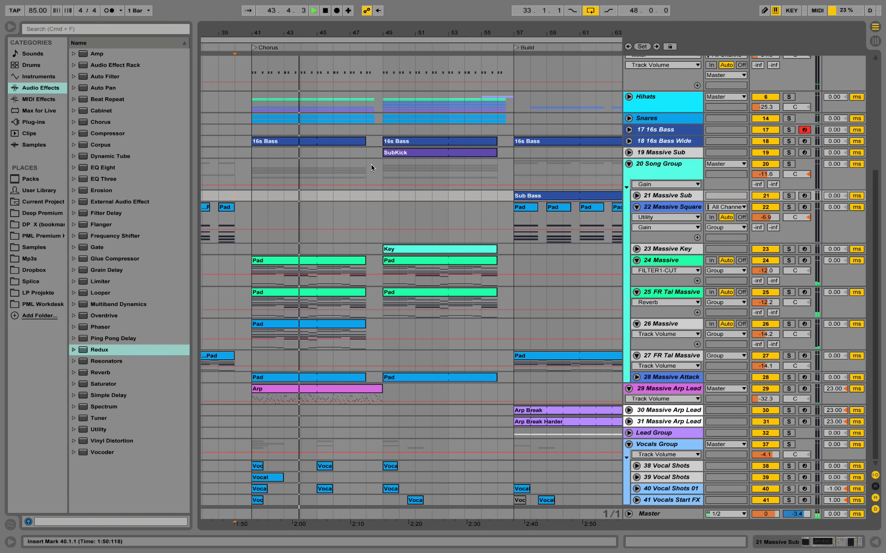
key("space")
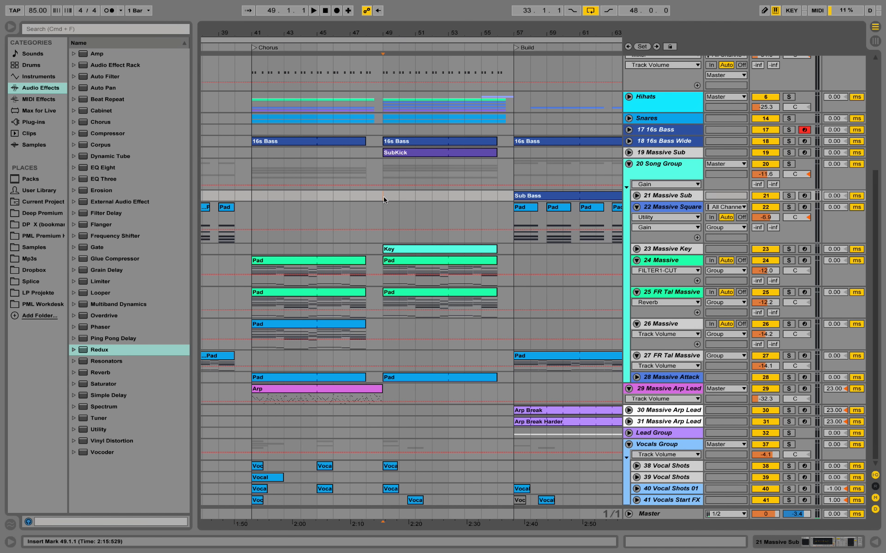
Unfold track 19 Massive Sub and increase its height to show the SubKick notes below the kicks from bar 49
left_click(655, 156)
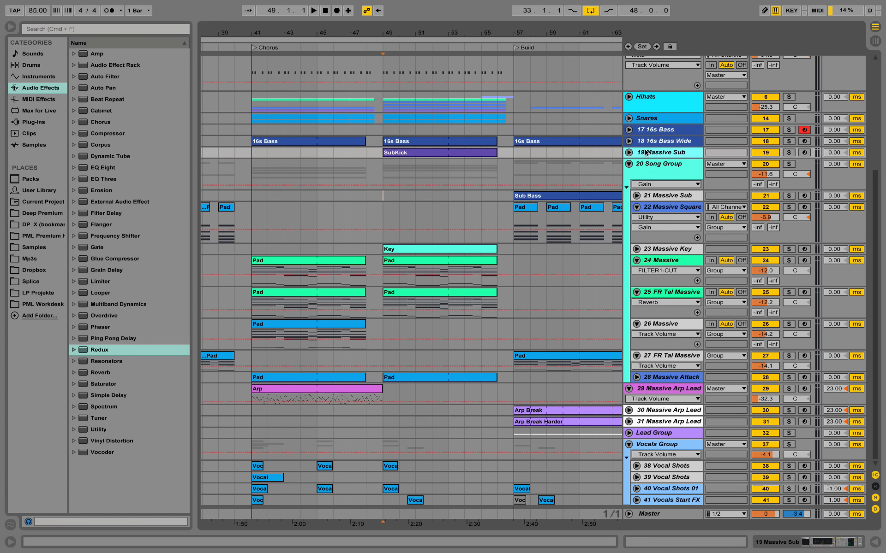
left_click(628, 153)
scroll(659, 276, "up", 5)
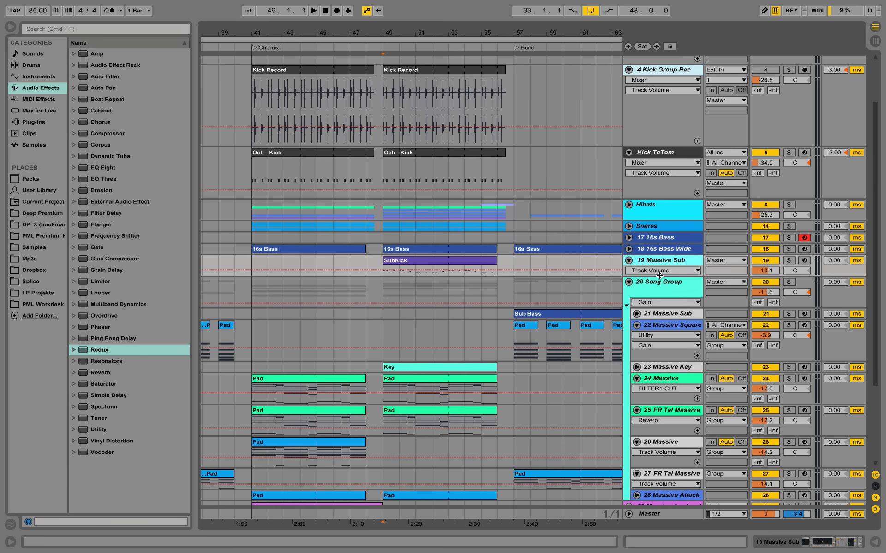
left_click_drag(659, 275, 665, 311)
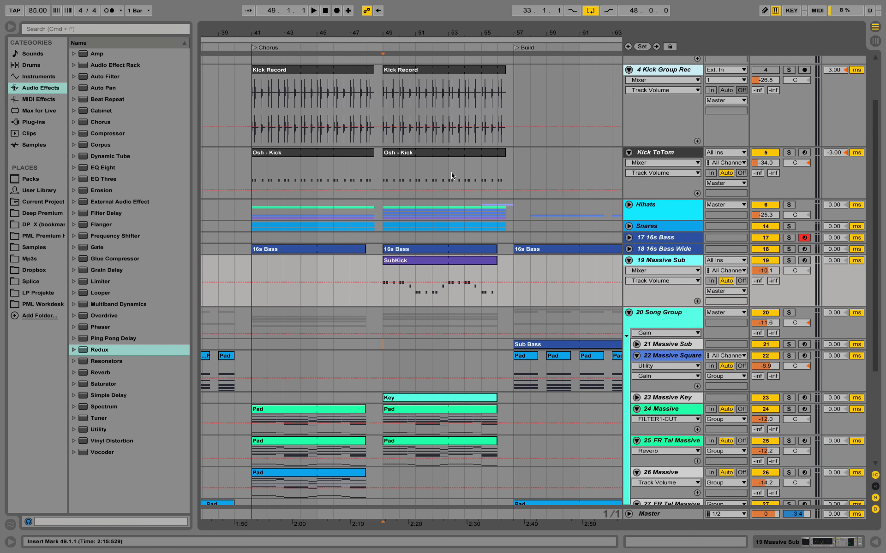
left_click_drag(434, 32, 434, 74)
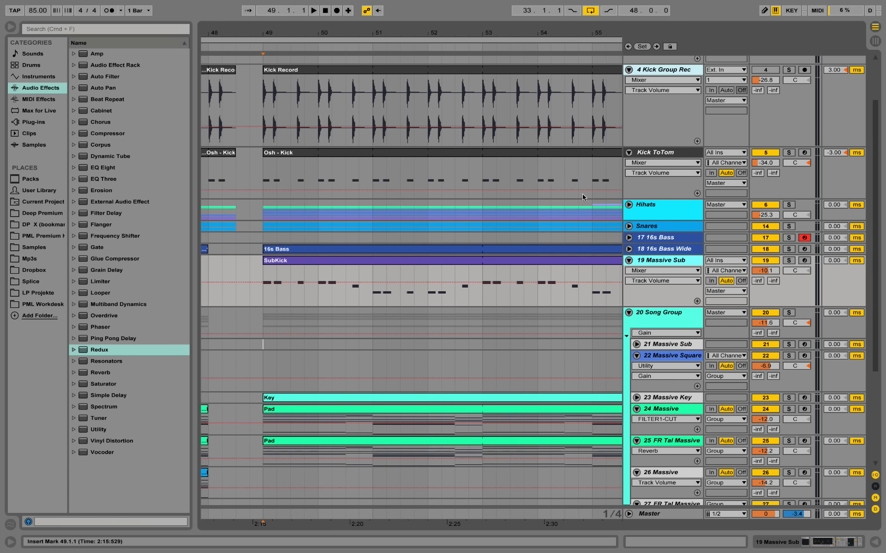
Solo the 19 Massive Sub and Kick ToTom tracks and play them together from bar 49
left_click(789, 261)
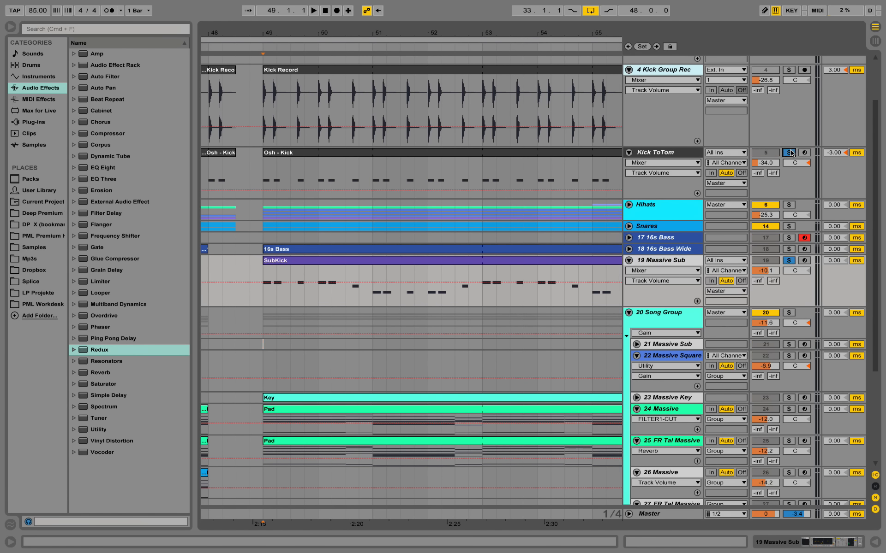
key("space")
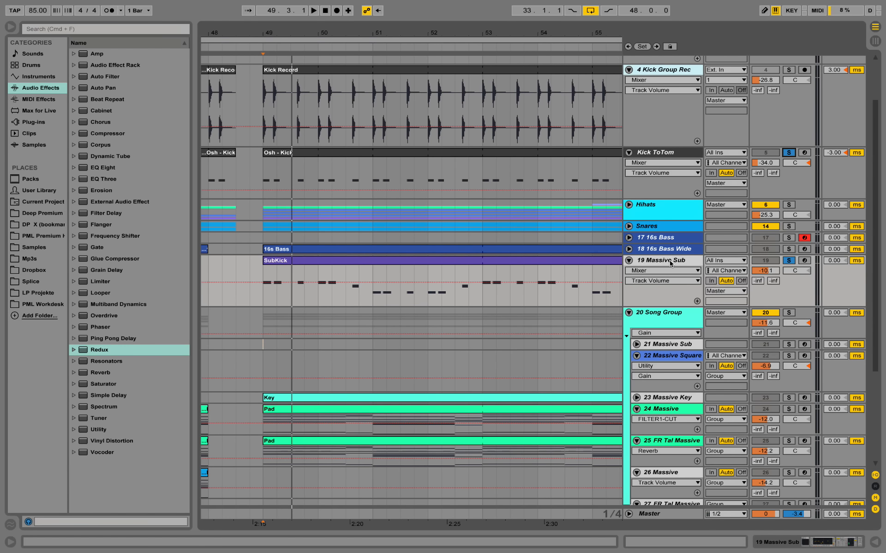
key("space")
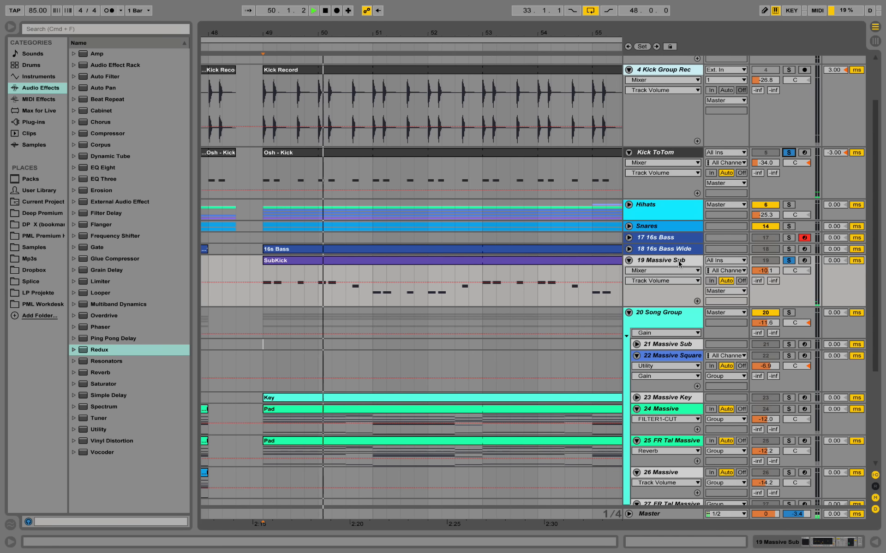
Open the SubKick clip on track 19 and examine its notes between F2 and G#2 up close during playback
double_click(540, 268)
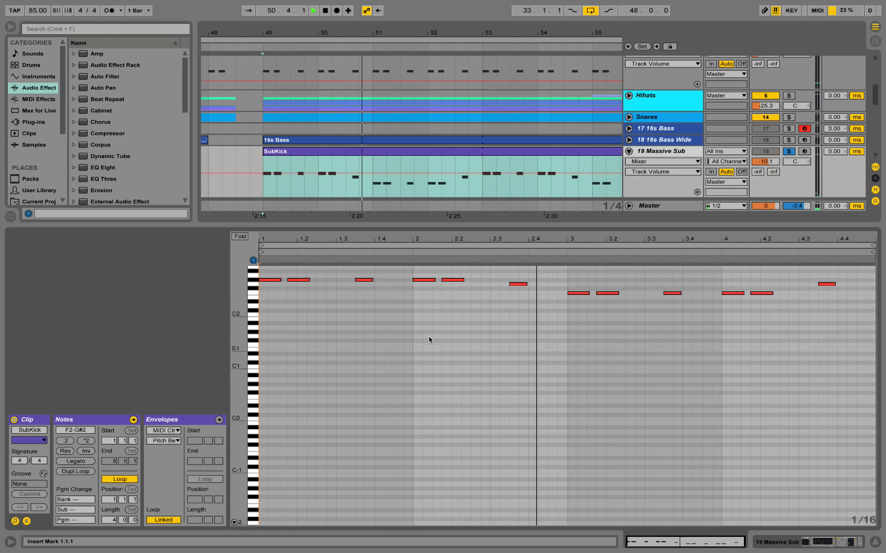
left_click_drag(240, 280, 279, 281)
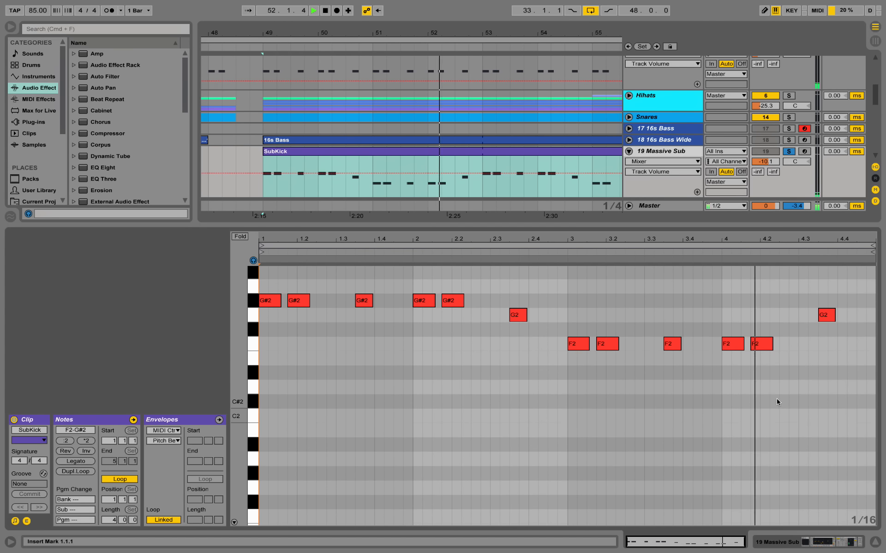
Show the 19 Massive Sub device chain, unsolo that track, and look at the sidechain compressors on 18 16s Bass Wide
left_click(722, 194)
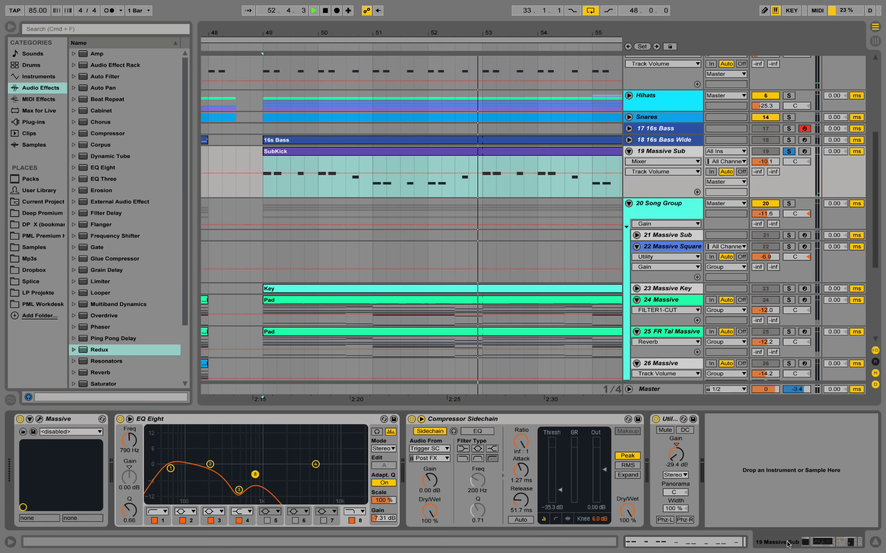
left_click(788, 151)
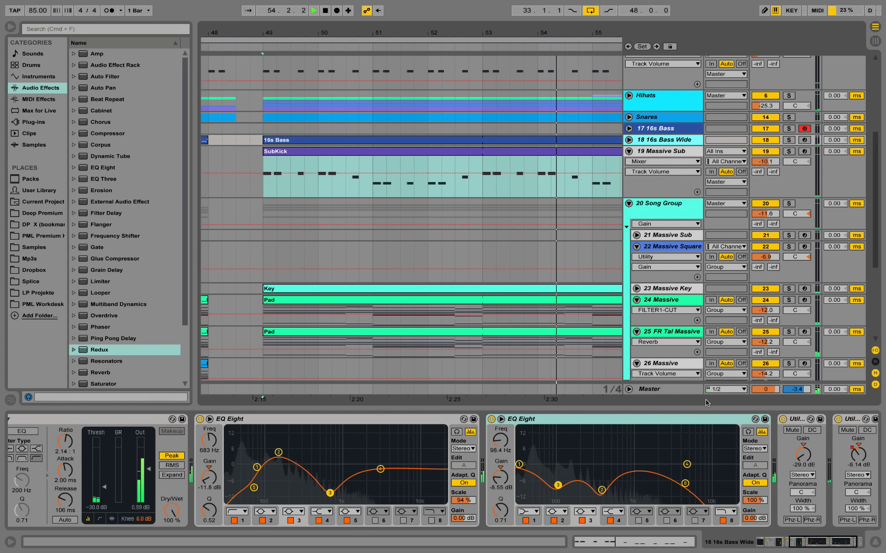
left_click_drag(802, 543, 769, 543)
key("space")
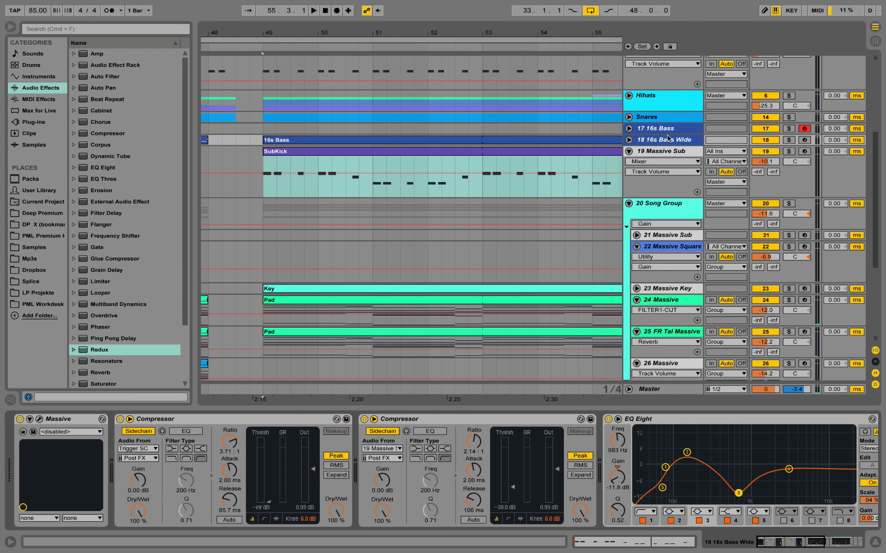
Solo the 18 16s Bass Wide track and listen to it alone from bar 49
left_click(789, 140)
key("space")
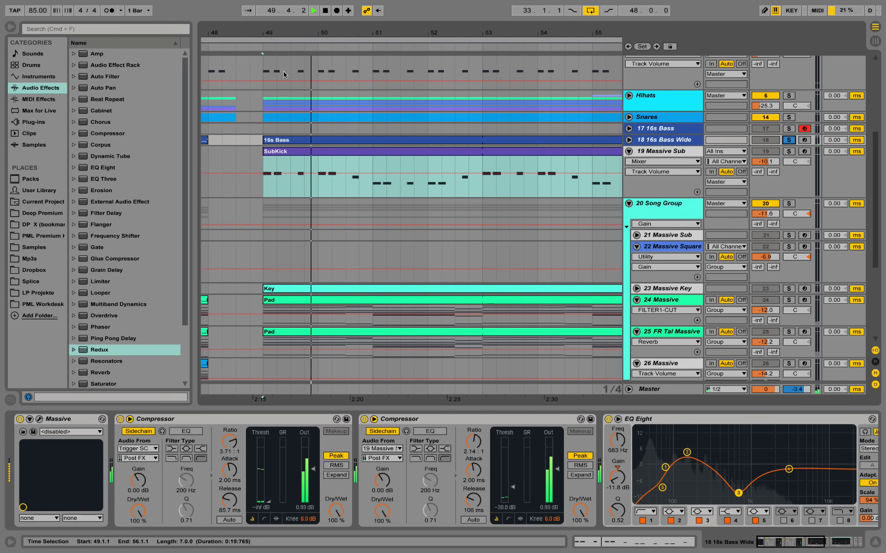
key("space")
Unfold track 18 16s Bass Wide to compare its notes with the SubKick notes below during playback from bar 49
left_click_drag(281, 32, 475, 419)
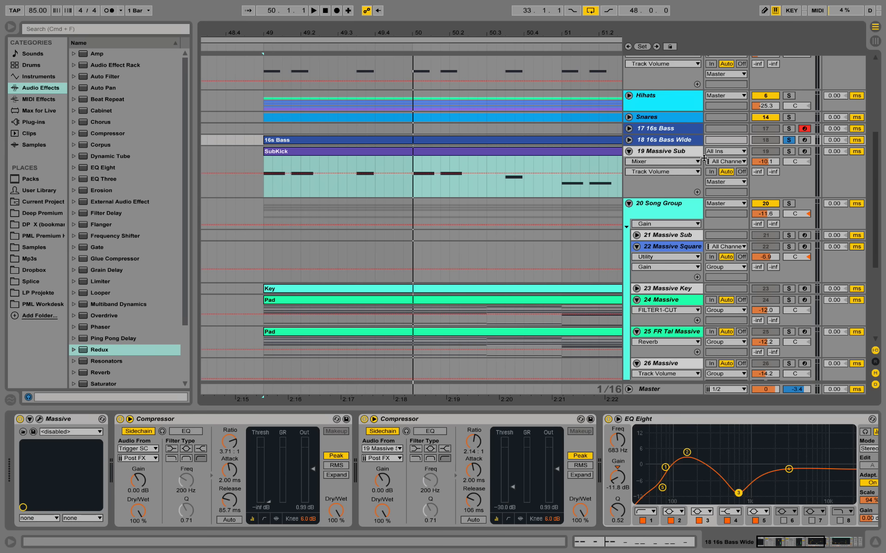
left_click(629, 140)
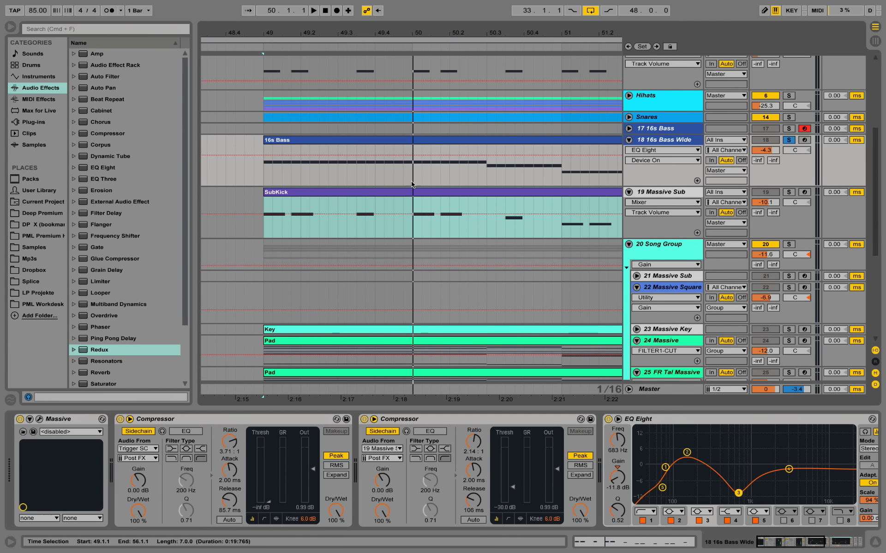
left_click(263, 205)
key("space")
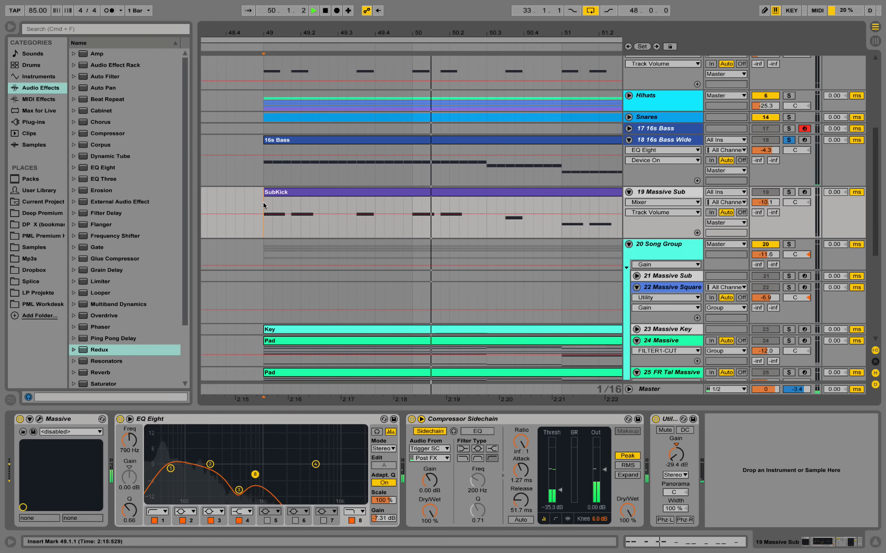
Unsolo 18 16s Bass Wide and replay all tracks from bar 49, looking over the arrangement down to the vocals
left_click(765, 142)
left_click(789, 140)
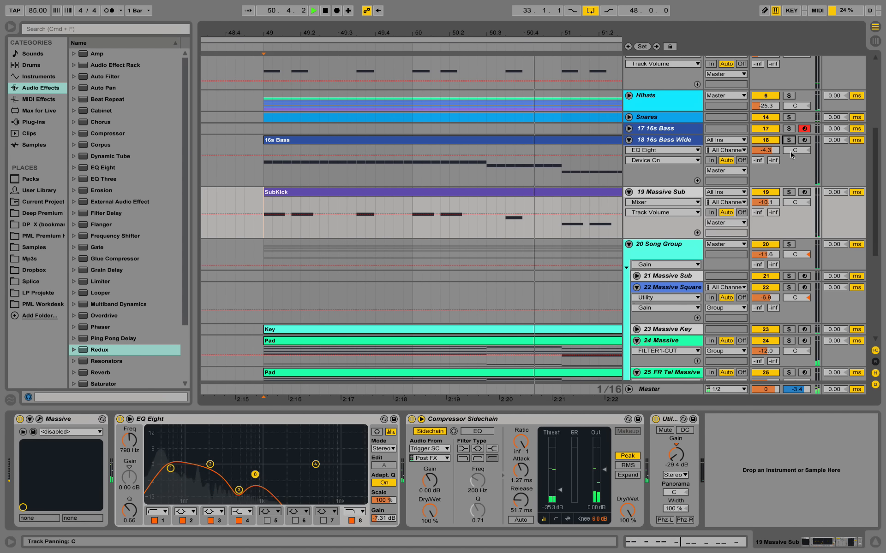
left_click_drag(559, 30, 435, 153)
key("space")
key("space")
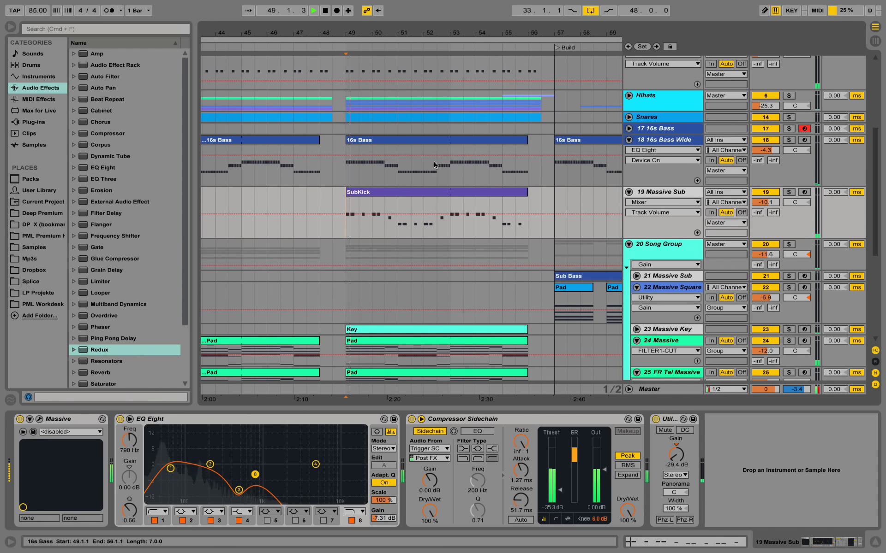
scroll(434, 165, "down", 5)
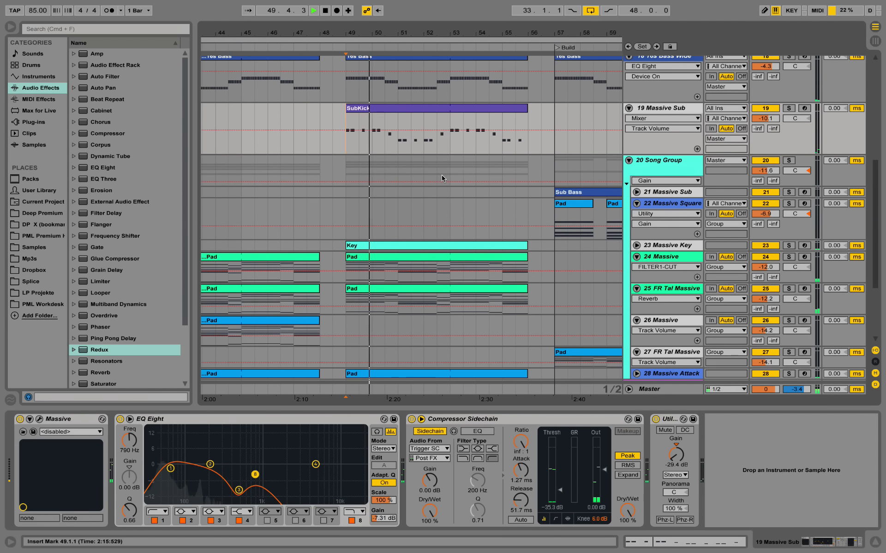
scroll(442, 182, "down", 2)
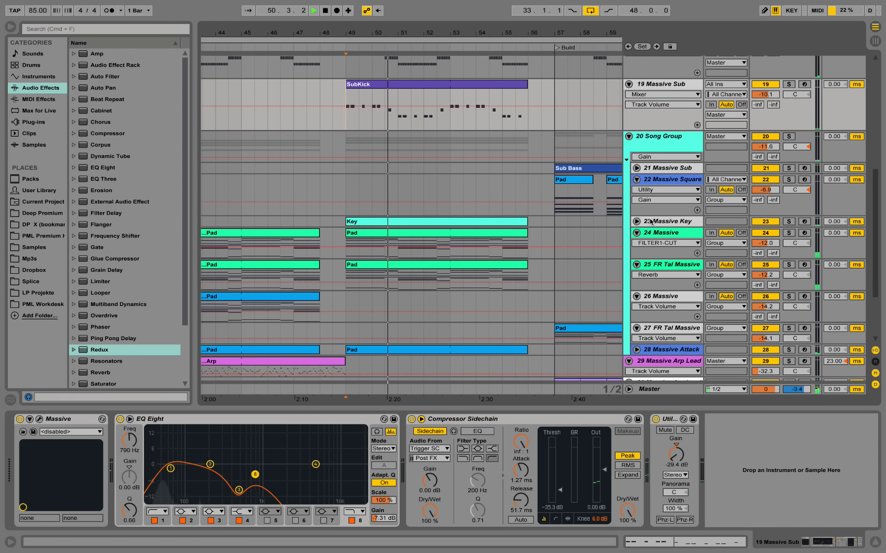
scroll(647, 217, "down", 6)
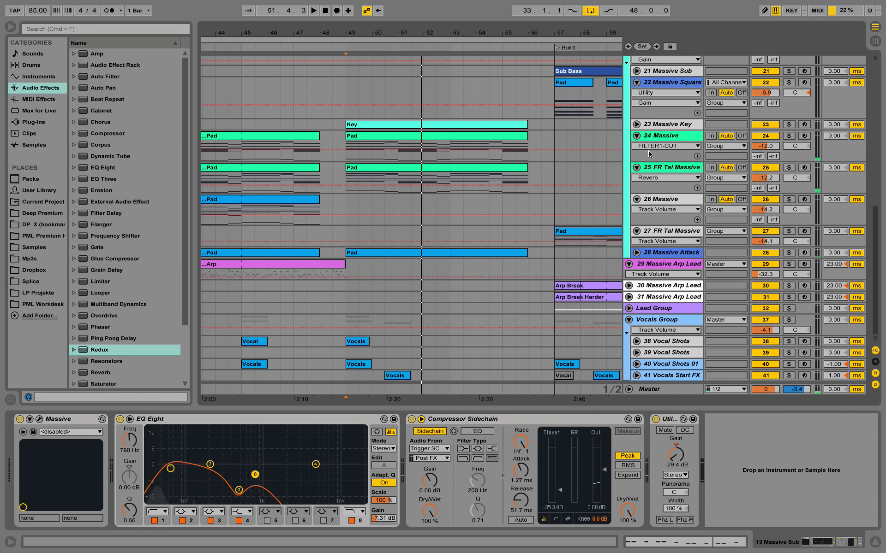
Unfold track 23 Massive Key with the insert marker at bar 49 and show envelope 4 in its Massive synth
left_click(636, 125)
left_click(350, 146)
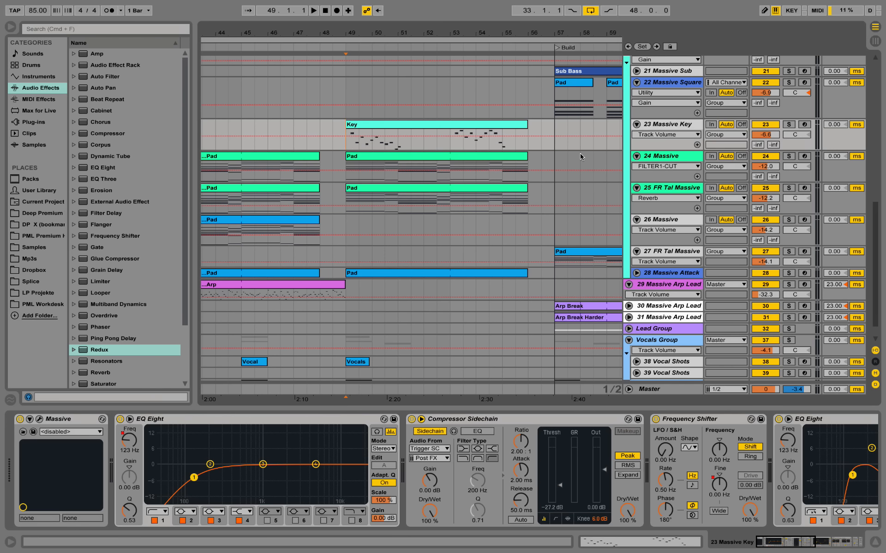
left_click(40, 420)
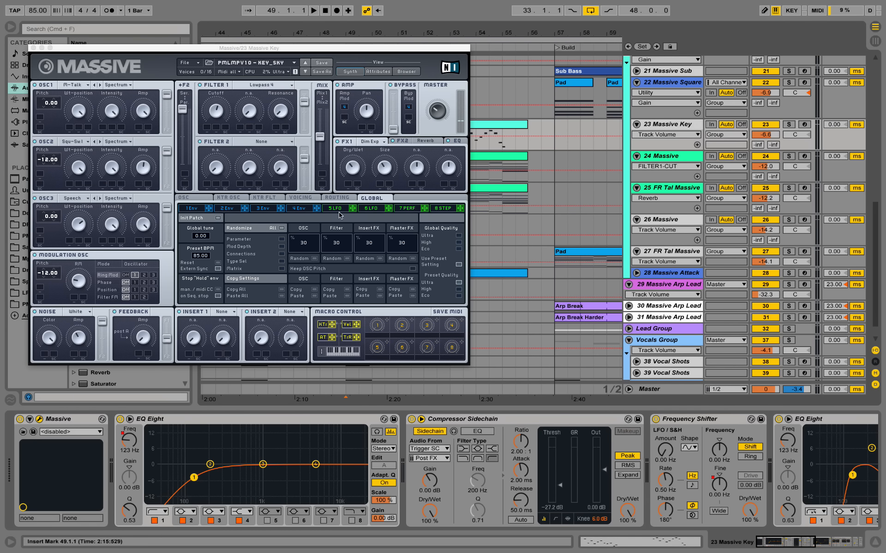
left_click(309, 209)
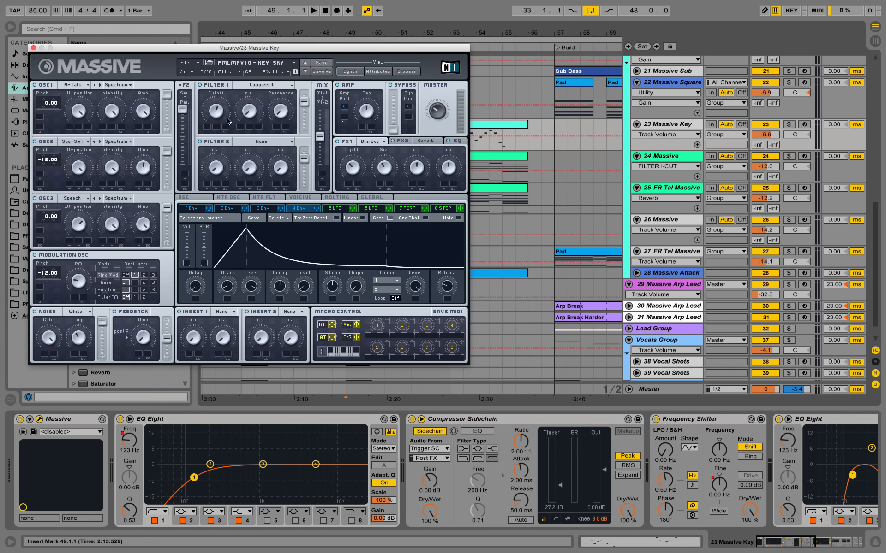
Listen to 23 Massive Key soloed from bar 49, close its synth window, and unsolo the track
left_click(789, 124)
key("space")
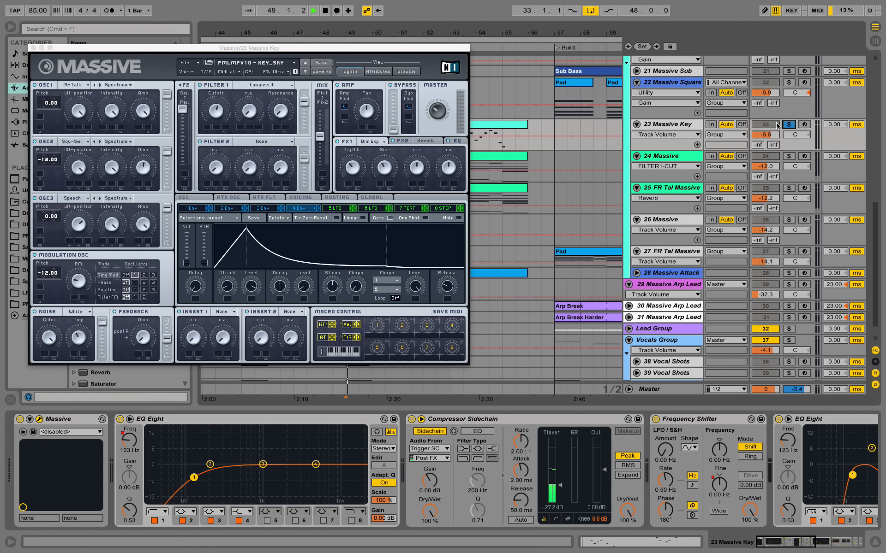
left_click(32, 48)
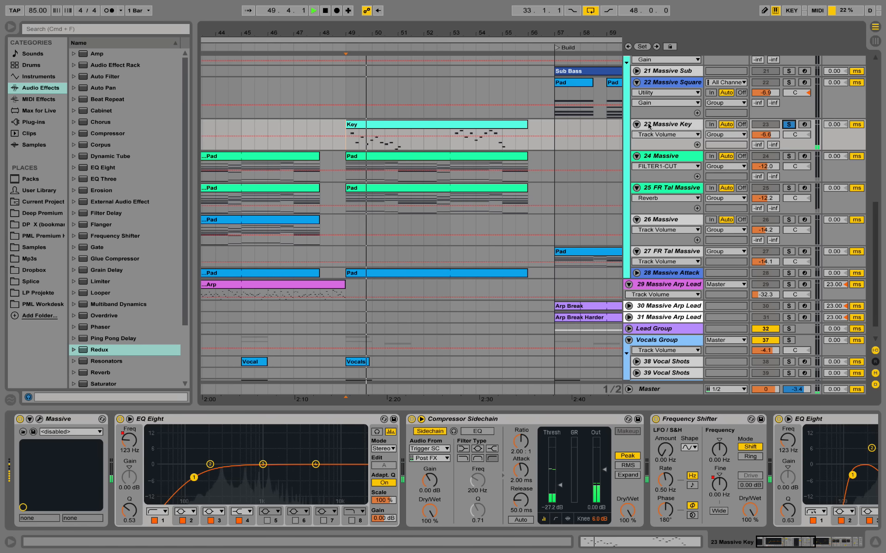
left_click(789, 125)
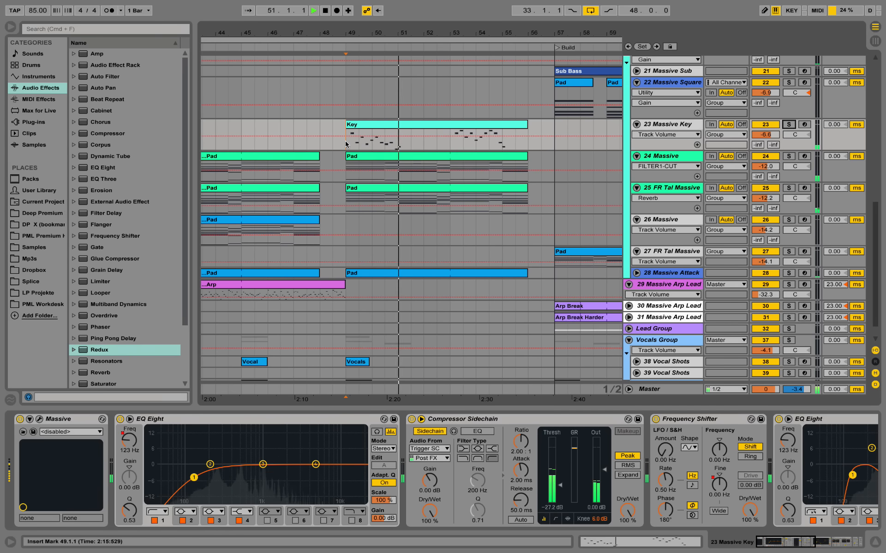
Look over the clips from the Chorus to the Build section during playback, and stop the song
left_click_drag(430, 33, 337, 6)
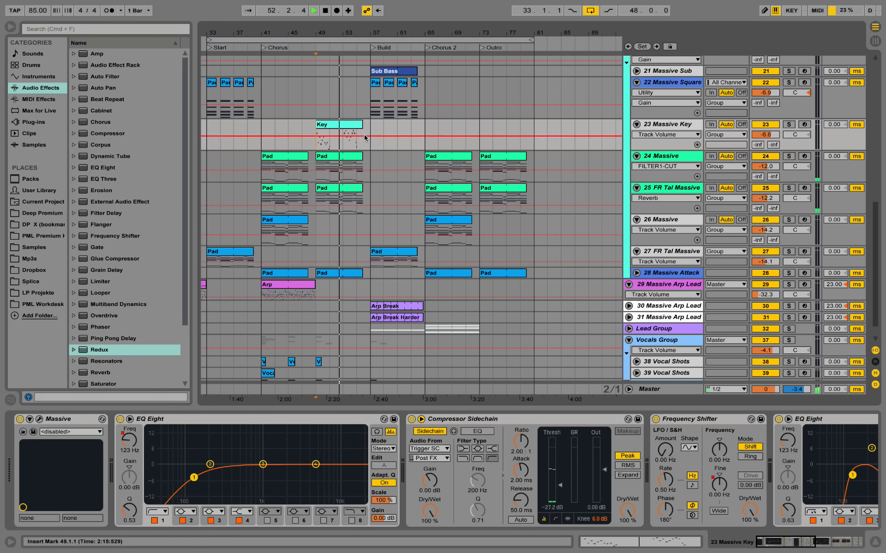
scroll(365, 183, "up", 5)
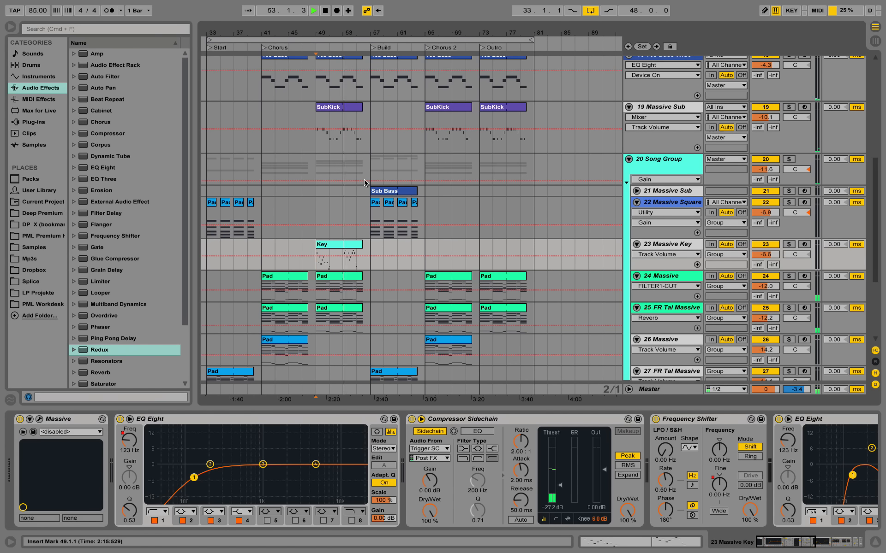
scroll(364, 182, "up", 2)
scroll(364, 183, "down", 2)
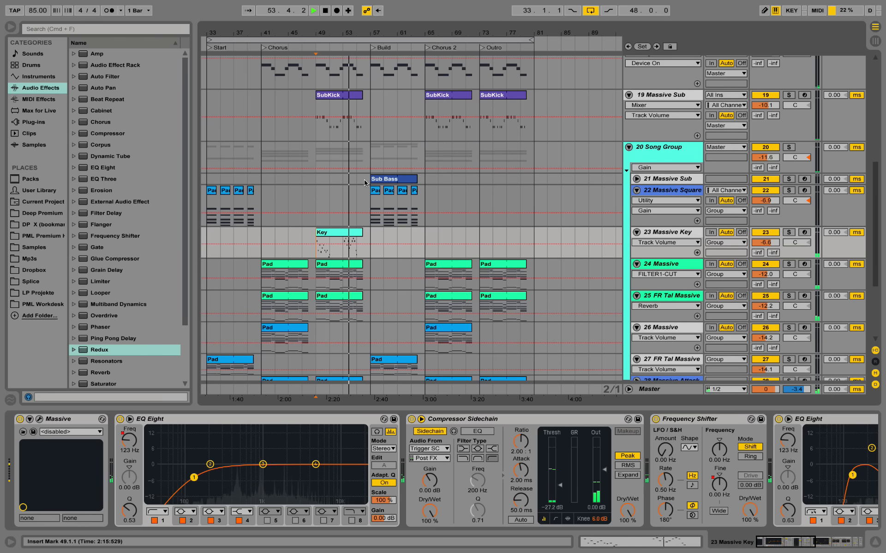
left_click_drag(381, 26, 382, 30)
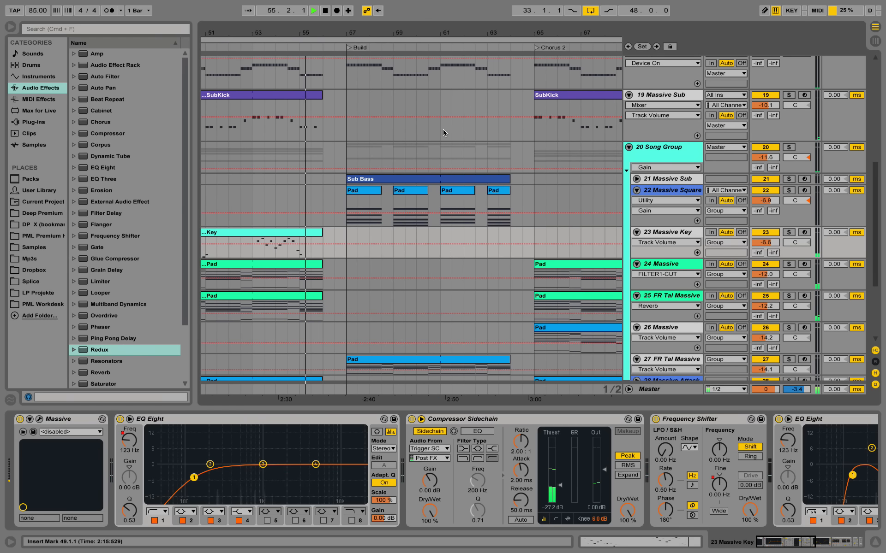
key("space")
Play the Build section from bar 57 and examine its bass, pad, arp and vocal clips before stopping
scroll(388, 148, "up", 4)
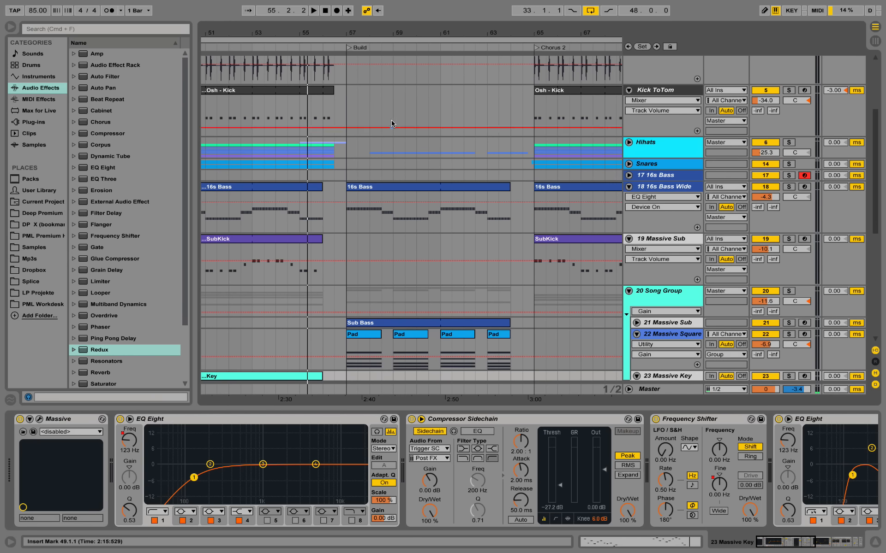
left_click(348, 107)
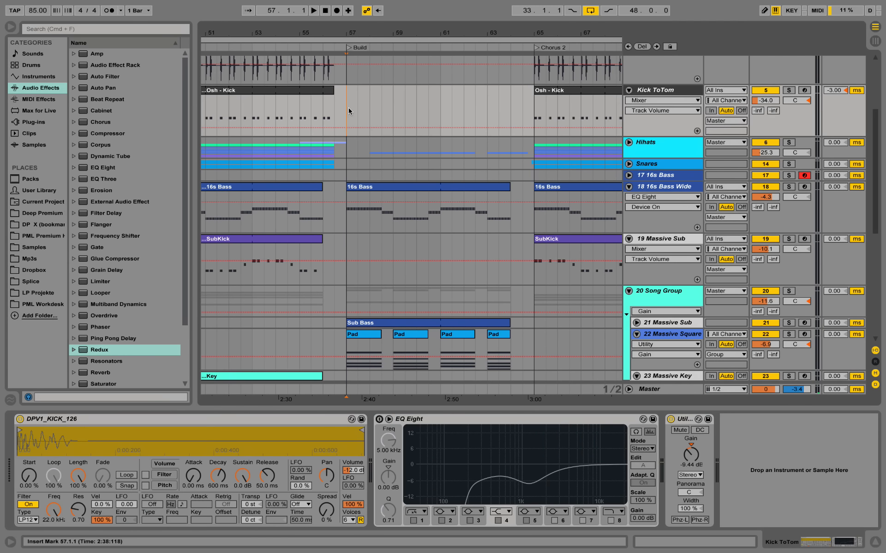
key("space")
scroll(346, 178, "down", 5)
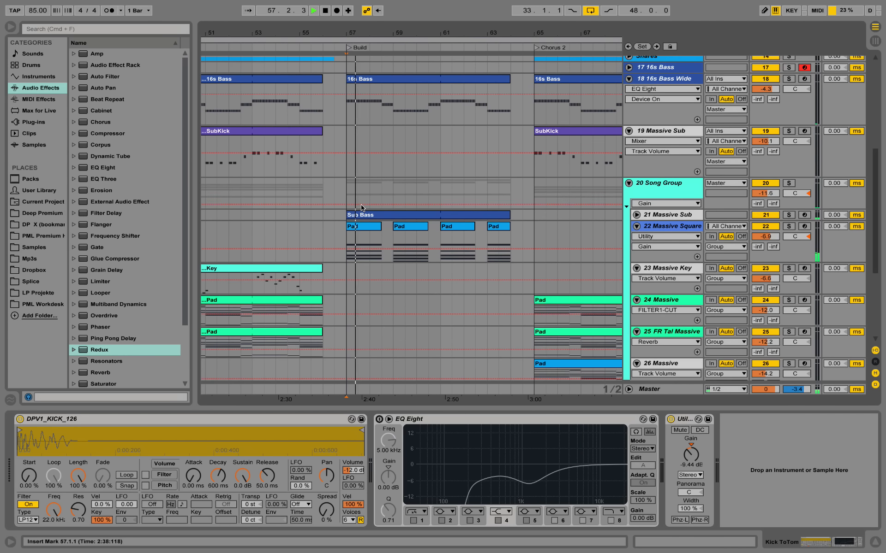
scroll(365, 199, "down", 3)
scroll(364, 195, "down", 5)
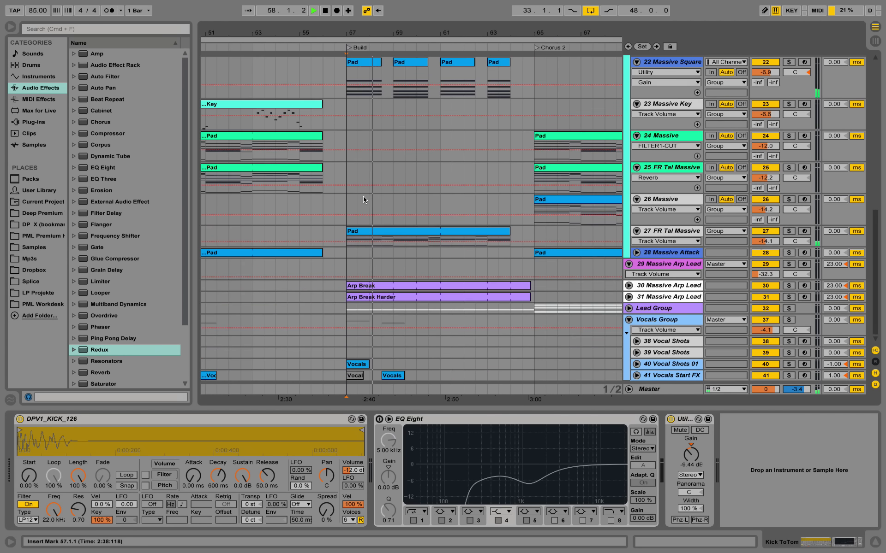
scroll(428, 150, "up", 3)
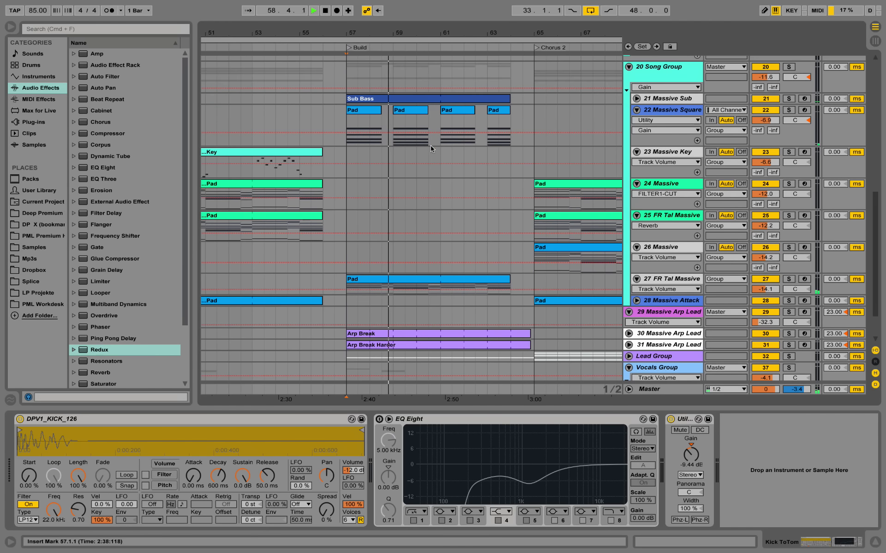
left_click_drag(451, 33, 451, 4)
key("space")
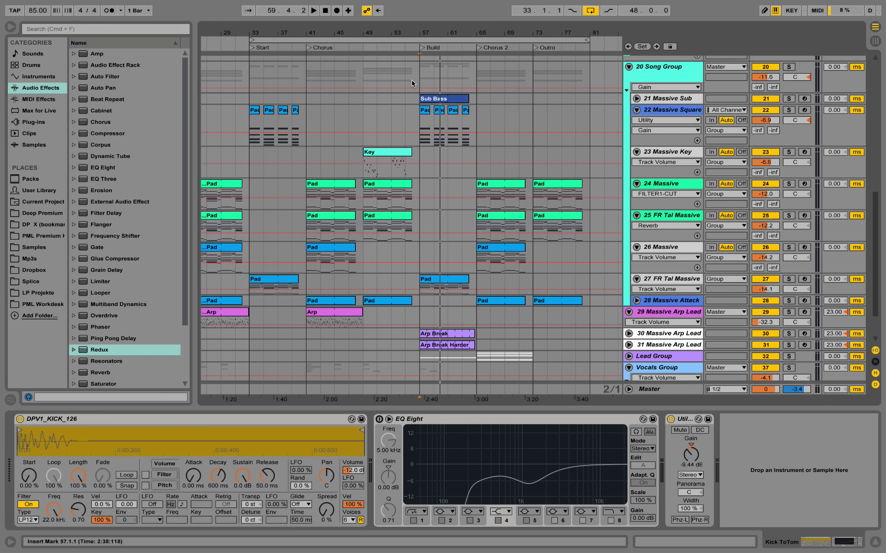
Unfold the Lead Group and select the Chorus Arp clip on track 29 to compare it with the lead arps
scroll(431, 195, "down", 4)
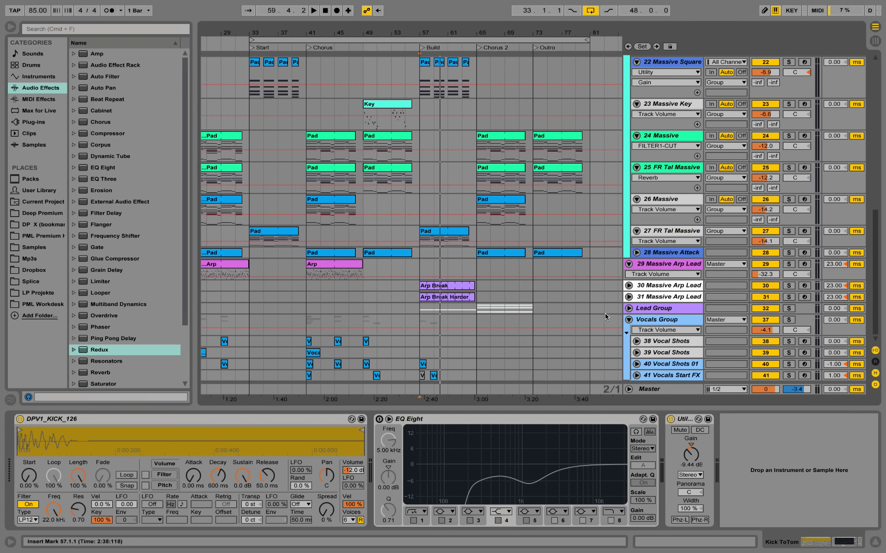
left_click(629, 307)
left_click(321, 265)
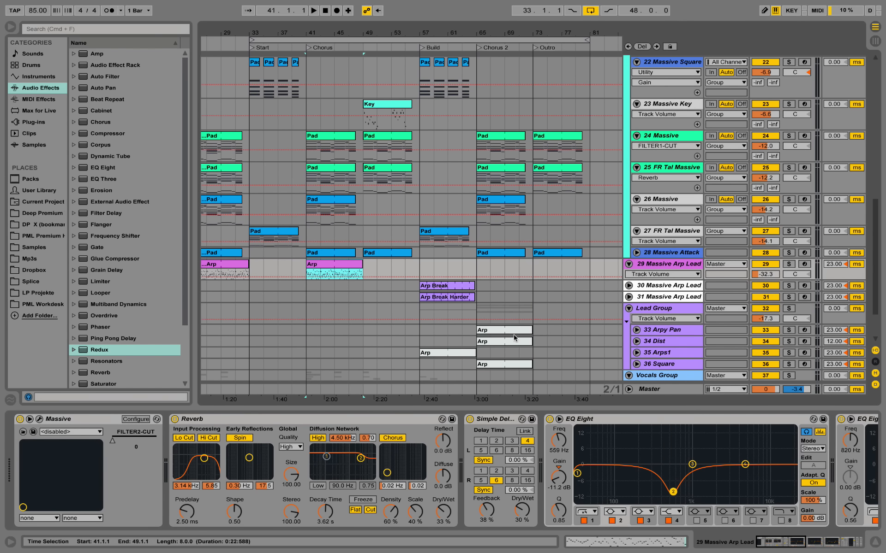
scroll(505, 323, "down", 3)
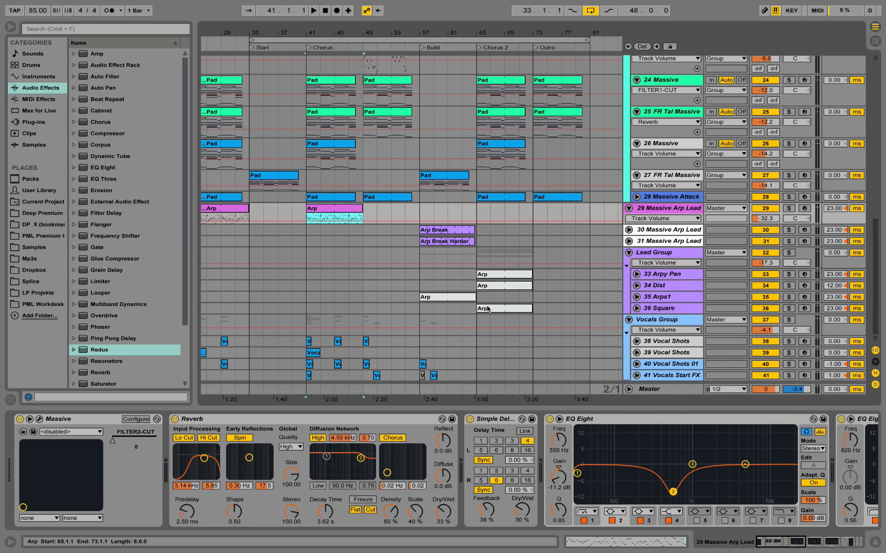
Unfold track 35 Arps1, expand its Reverb device, and examine the Dry/Wet automation across the Build section up close
left_click(637, 298)
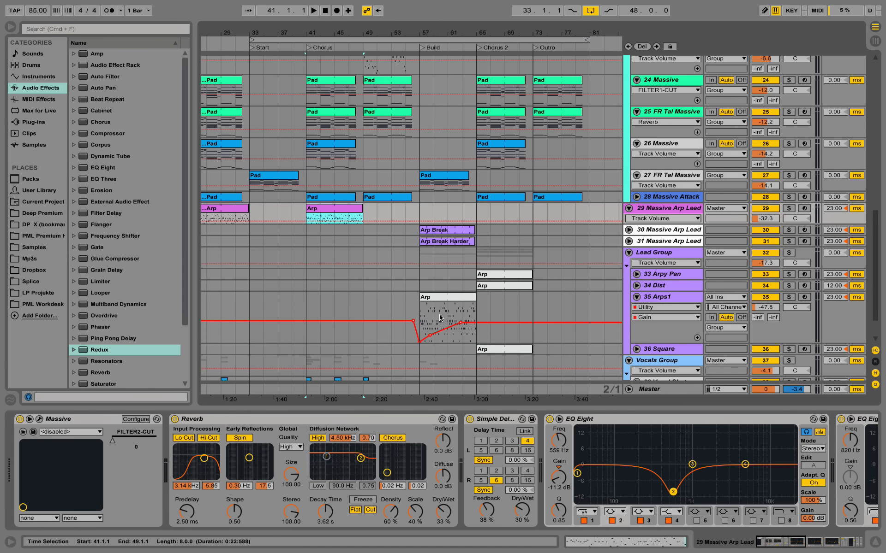
left_click(440, 318)
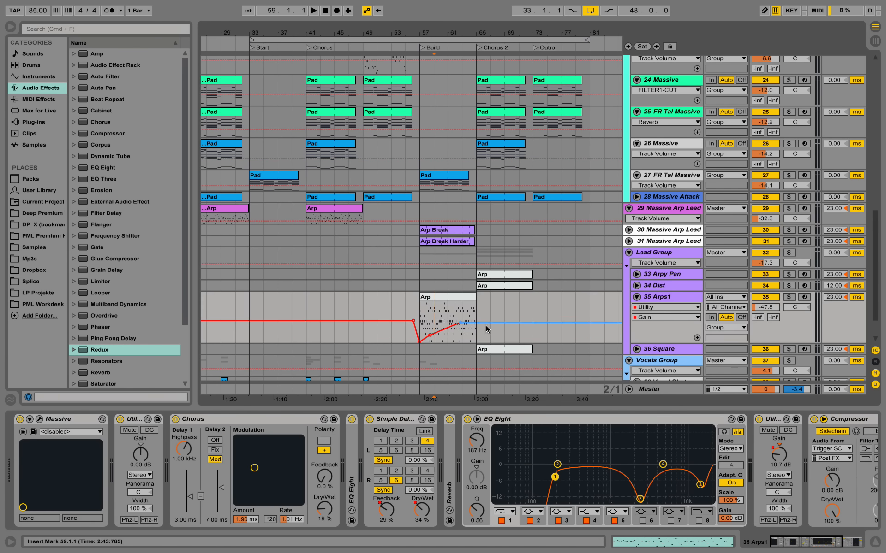
double_click(452, 447)
left_click(718, 515)
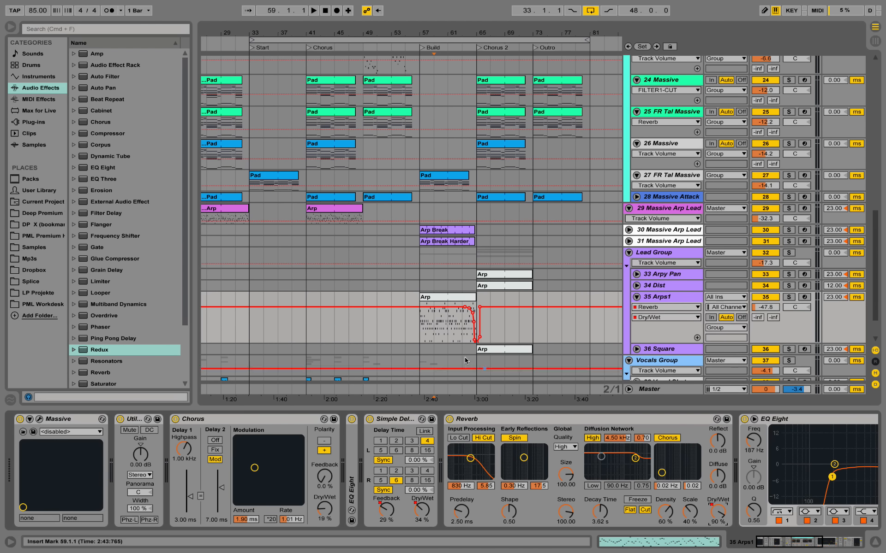
left_click_drag(455, 33, 458, 131)
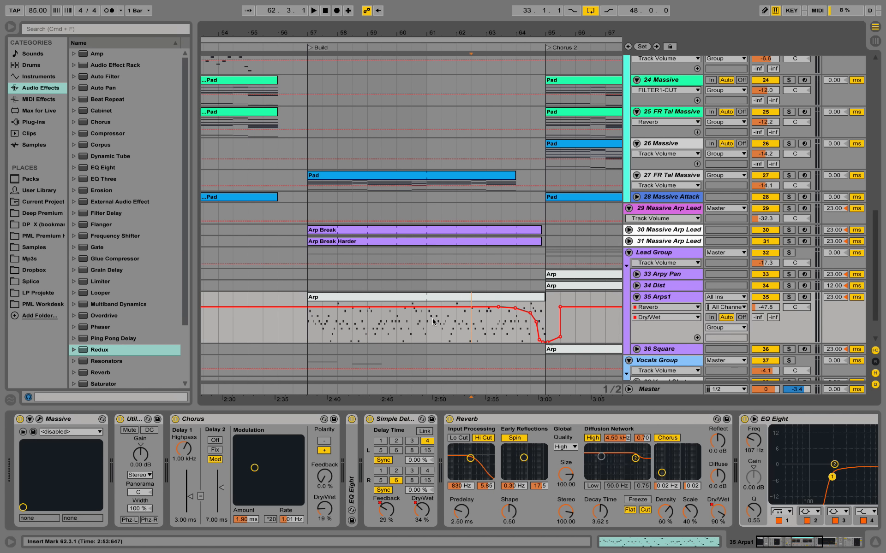
Solo track 35 Arps1 and play the end of the Build section into Chorus 2
left_click(790, 297)
key("space")
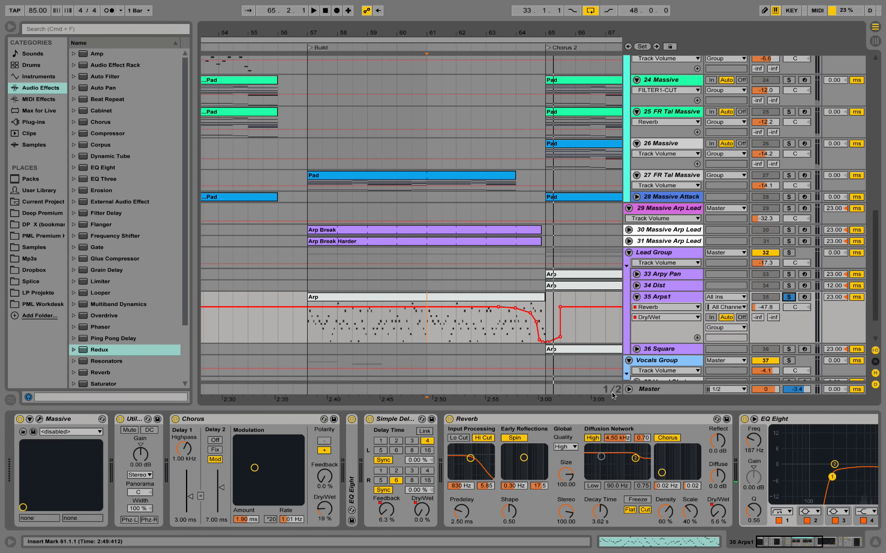
Unfold the Master track and display its Frequency Shifter Coarse automation
left_click(629, 389)
scroll(631, 388, "down", 3)
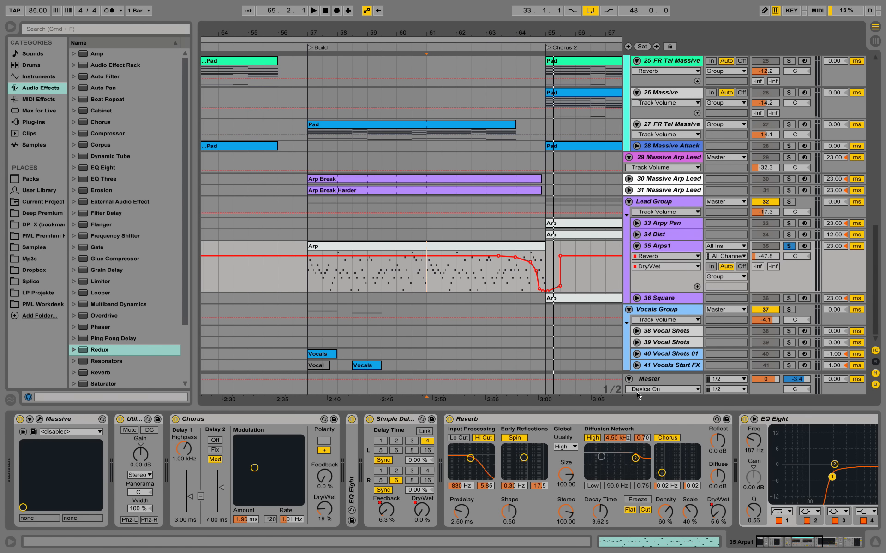
left_click(628, 379)
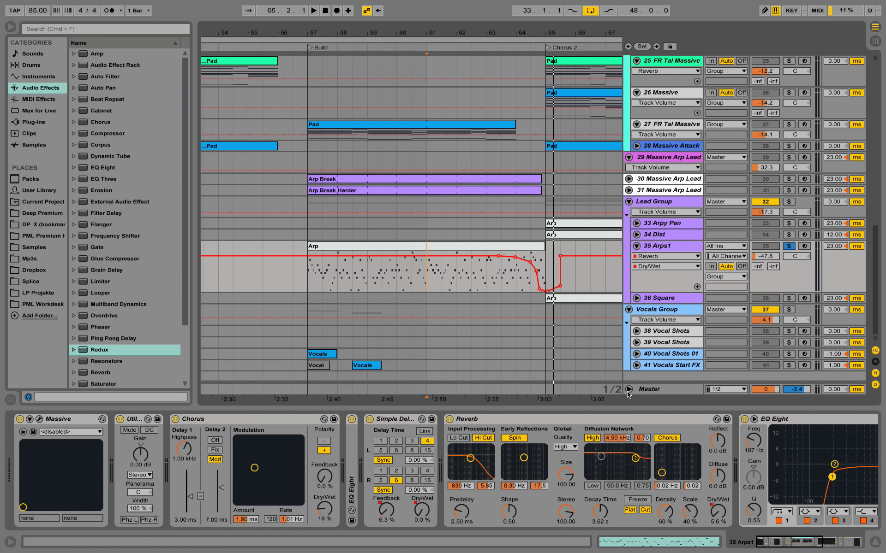
left_click(629, 389)
left_click(647, 379)
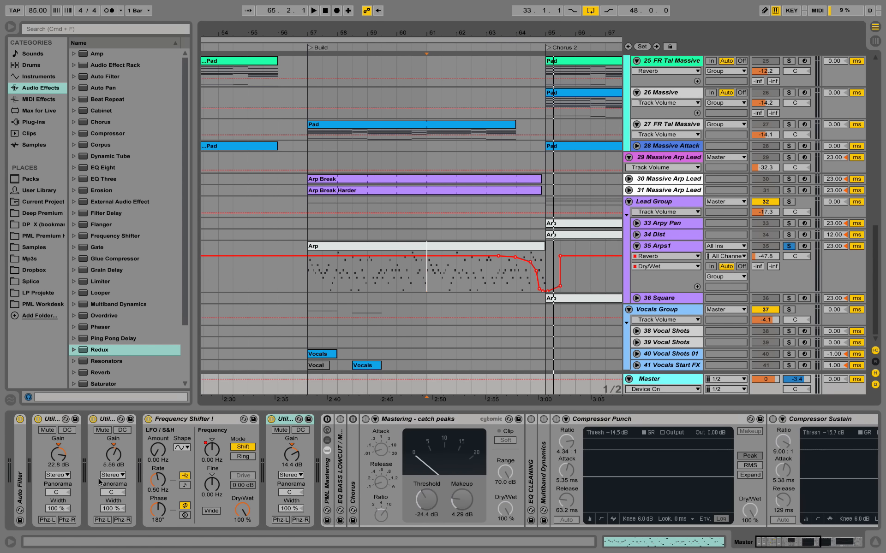
left_click(213, 451)
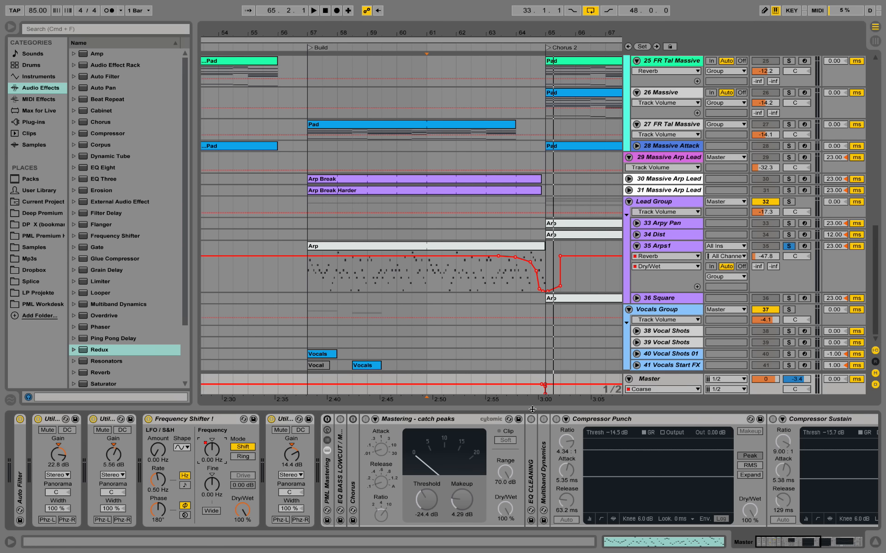
Enlarge the Master automation lane and examine the Coarse curve just before Chorus 2 up close
left_click_drag(661, 374, 506, 2)
left_click_drag(552, 29, 561, 104)
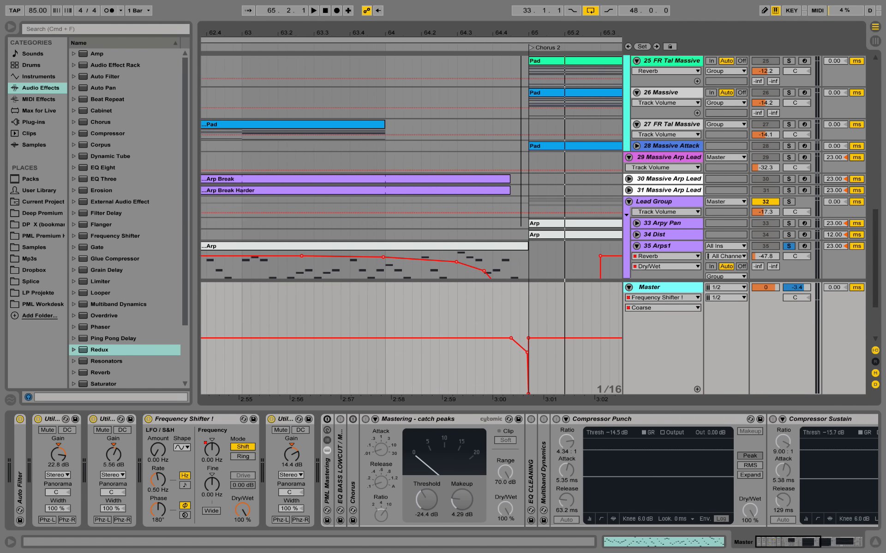
left_click(187, 421)
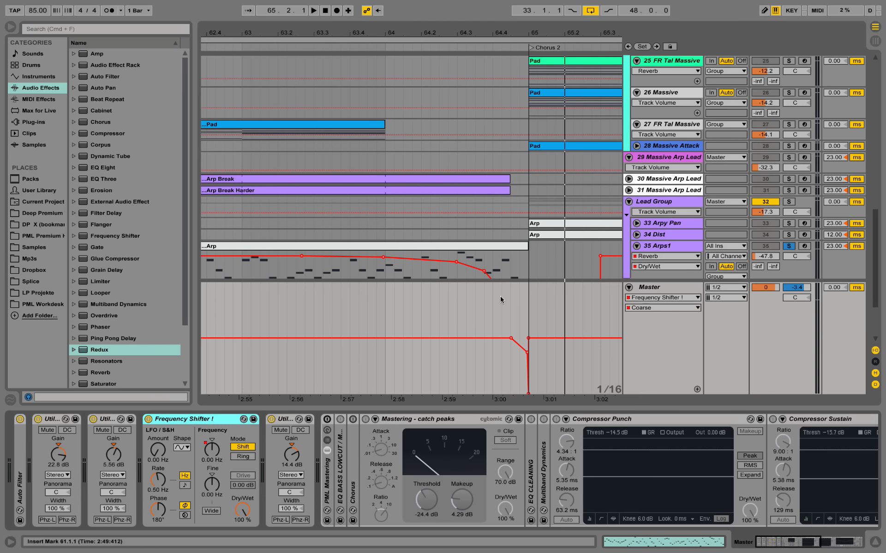
scroll(505, 285, "down", 4)
scroll(506, 284, "up", 1)
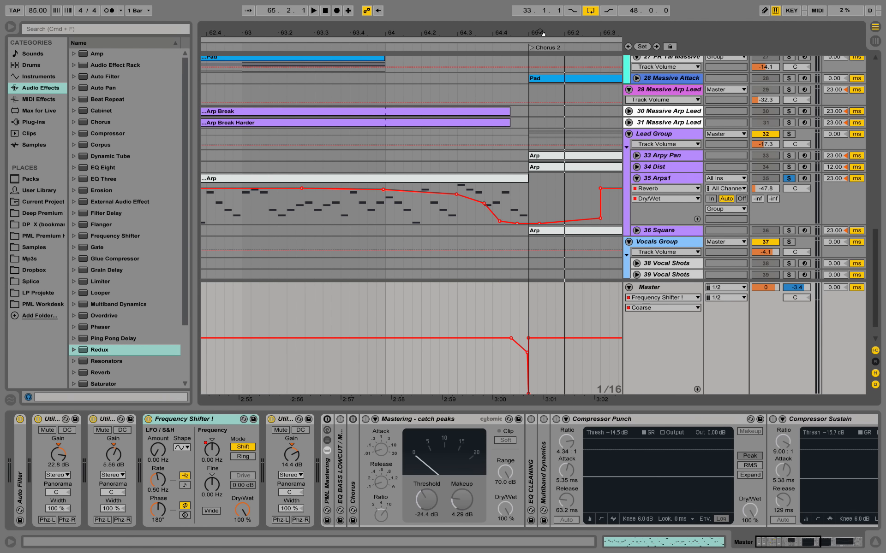
left_click_drag(542, 33, 540, 51)
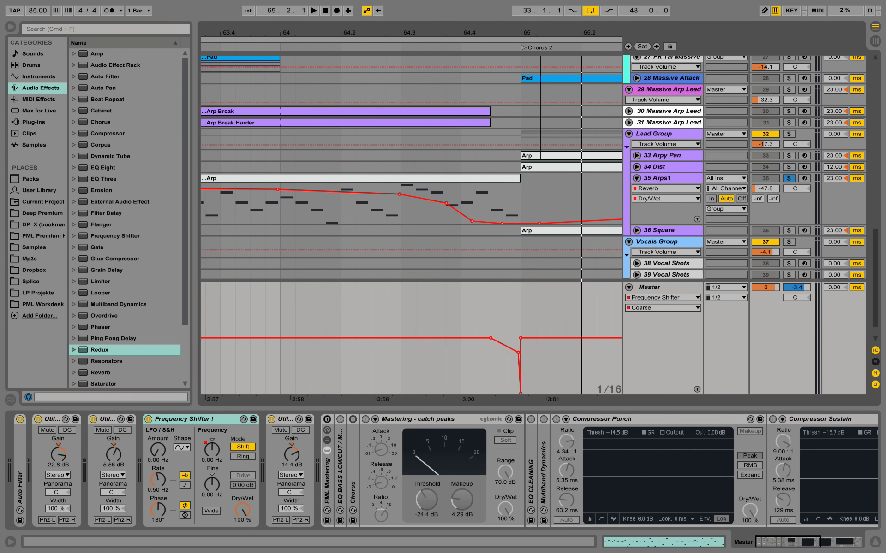
Unsolo track 35 Arps1 and play the full mix through the frequency drop into Chorus 2
left_click(281, 289)
key("space")
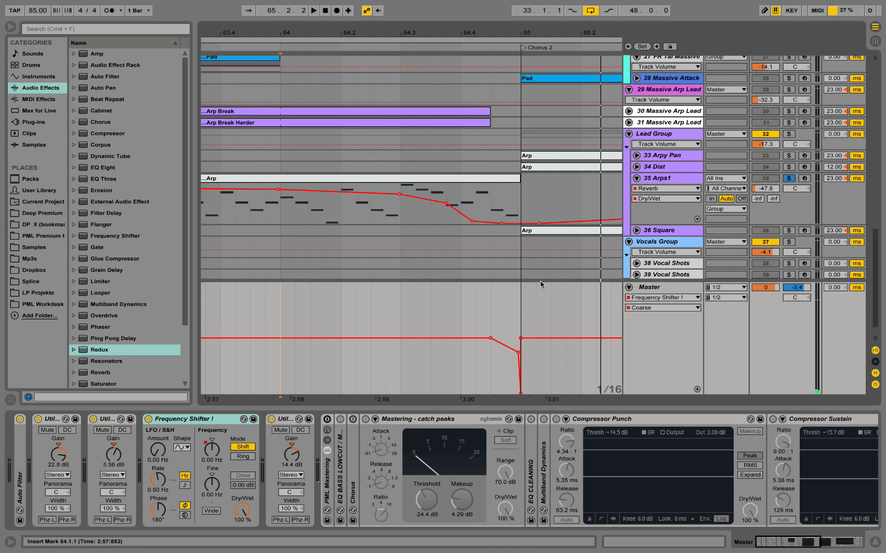
left_click(788, 178)
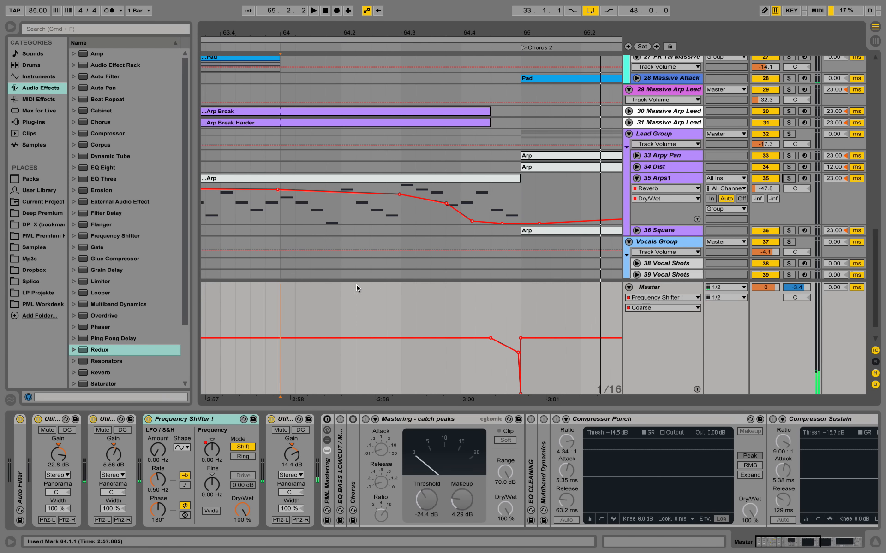
key("space")
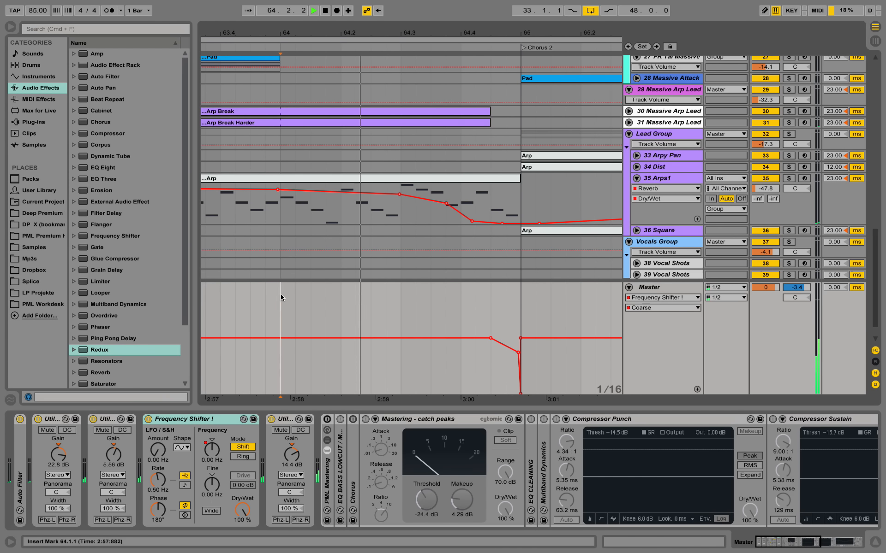
left_click_drag(333, 32, 347, 10)
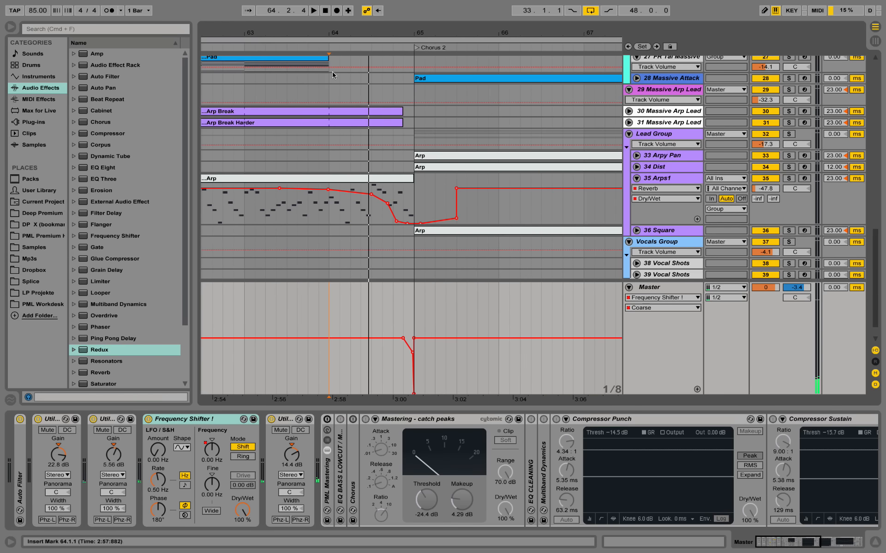
key("space")
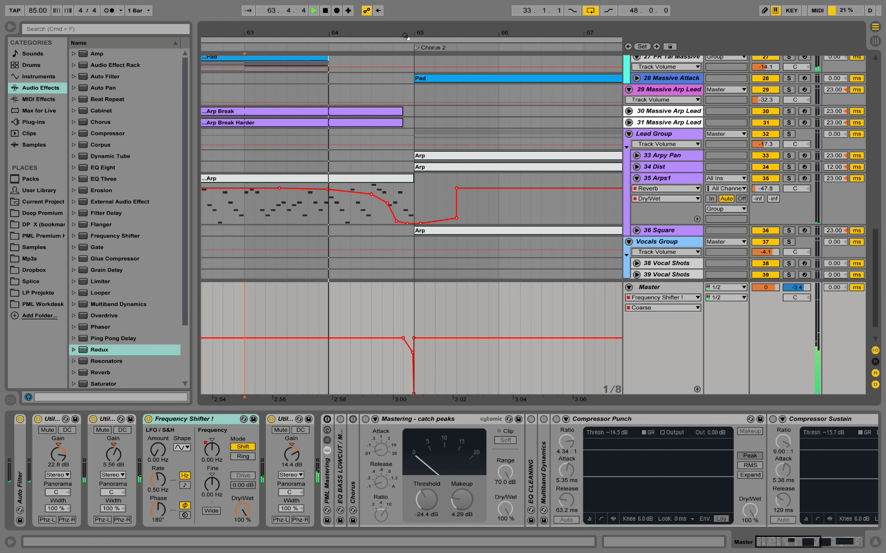
left_click_drag(409, 33, 410, 49)
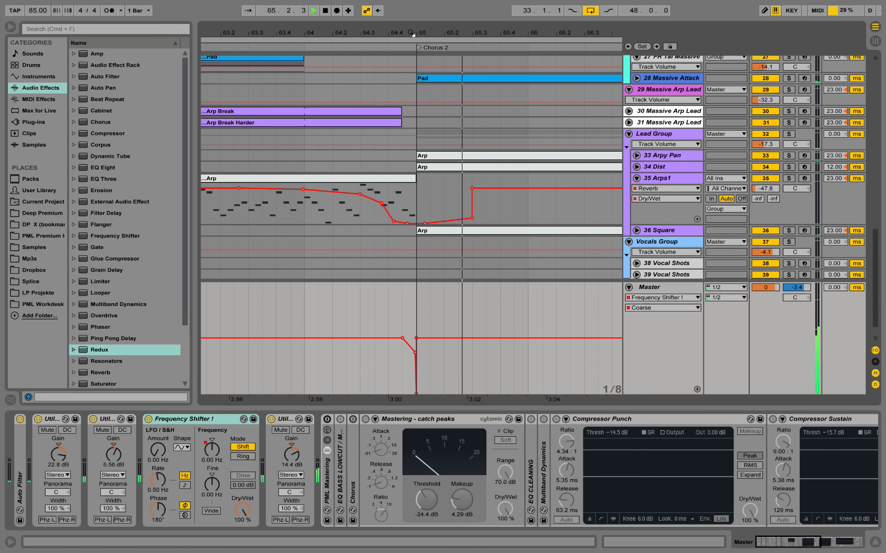
Set the gain of the Master's Utility after the Frequency Shifter to 12.2 dB and play from bar 64
left_click(662, 291)
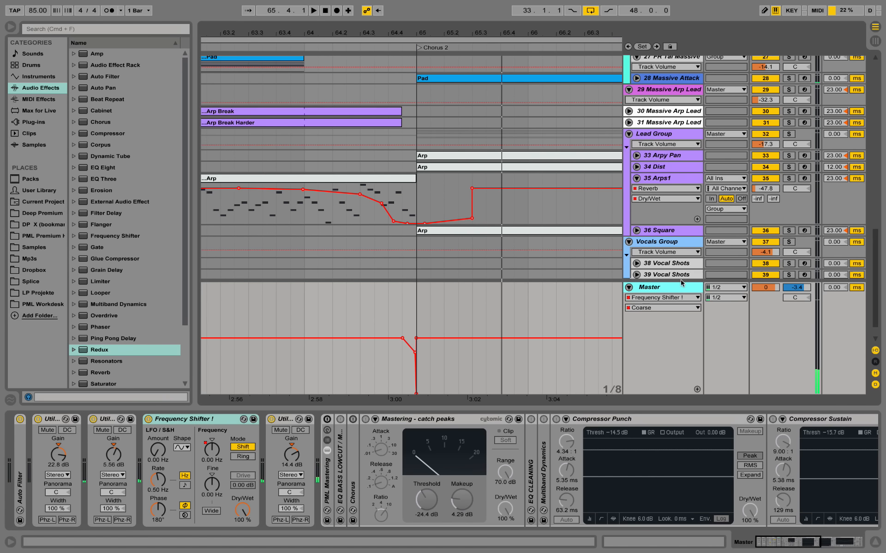
double_click(672, 292)
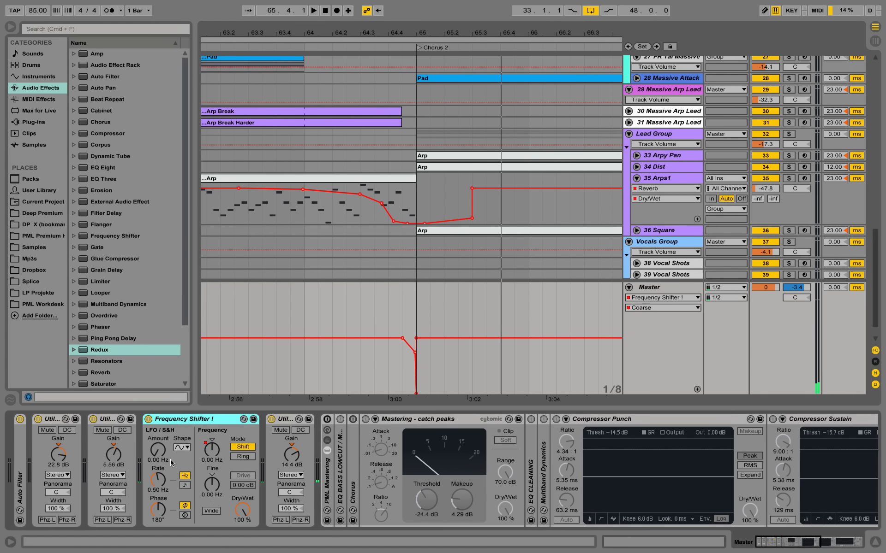
left_click(296, 457)
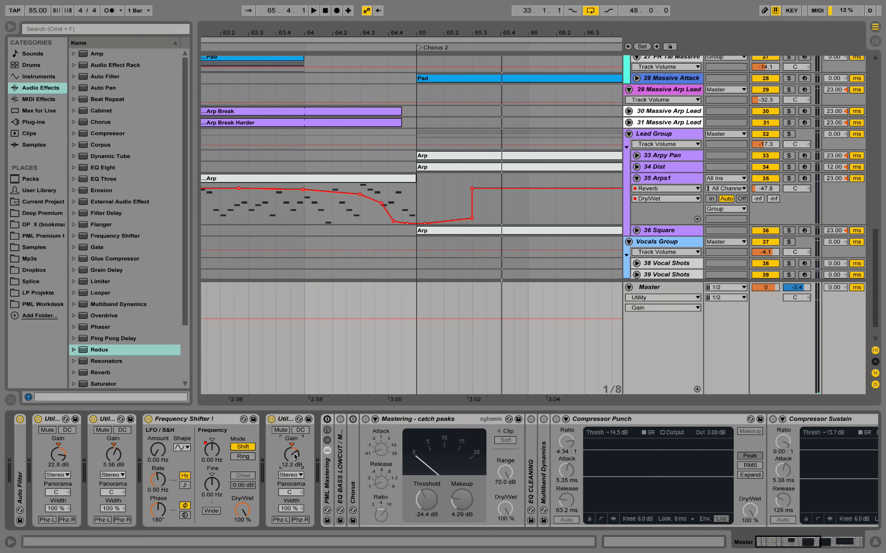
left_click(304, 292)
key("space")
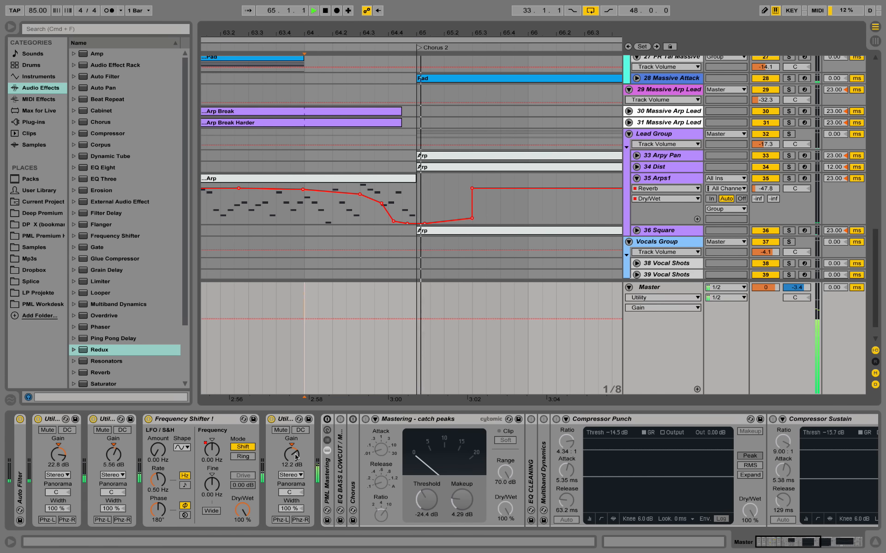
key("space")
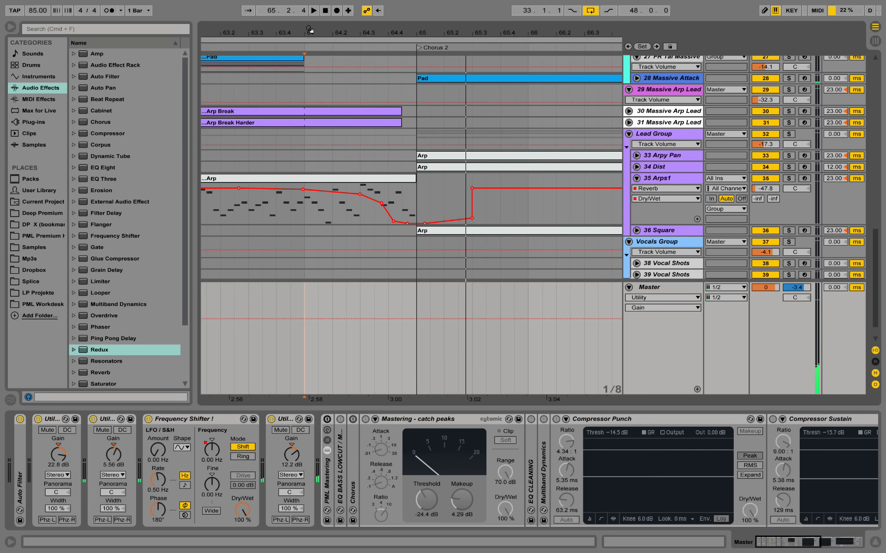
Enable the PML Mastering rack, disable the Utility before it, and play from bar 63 into Chorus 2
left_click(327, 420)
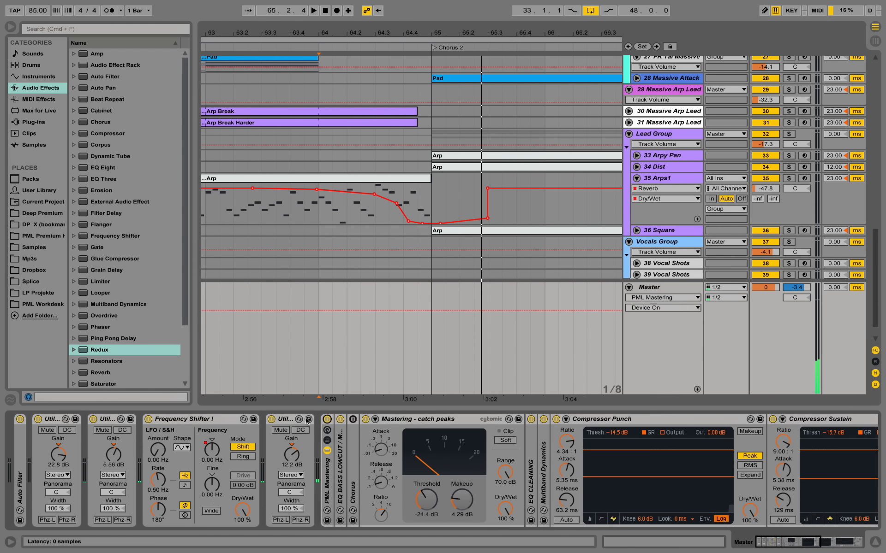
left_click(271, 419)
left_click_drag(363, 35, 465, 28)
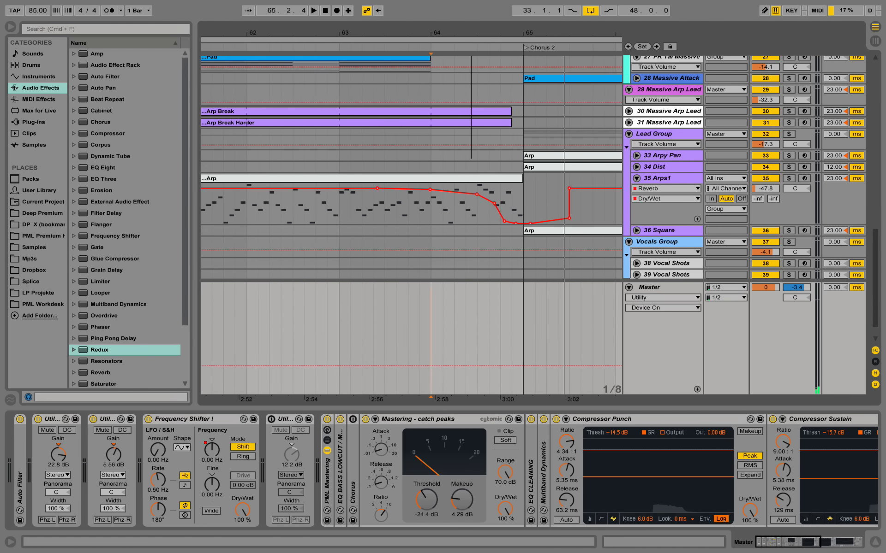
left_click(336, 298)
key("space")
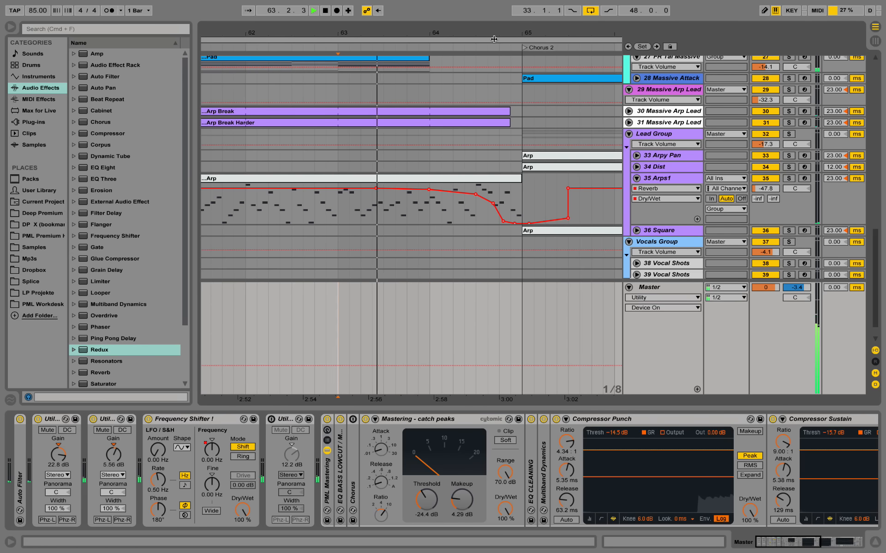
left_click_drag(500, 34, 430, 22)
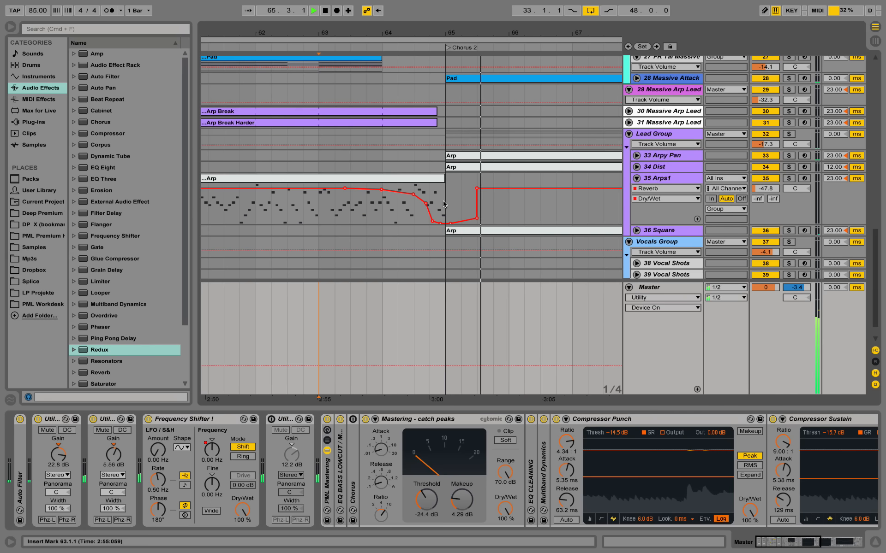
left_click_drag(494, 33, 477, 21)
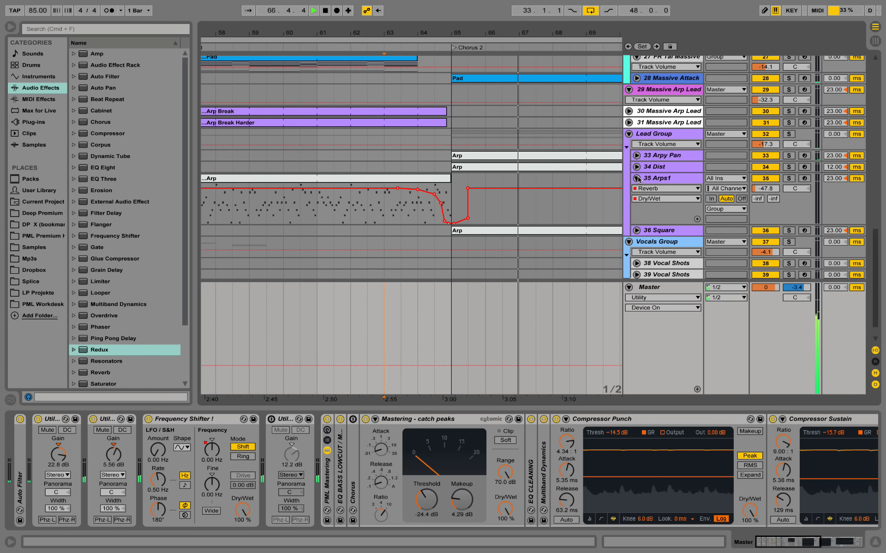
Stop the song, fold the Master track and return to the arp tracks of the Build section
left_click_drag(444, 34, 444, 17)
scroll(429, 215, "up", 5)
scroll(429, 243, "down", 4)
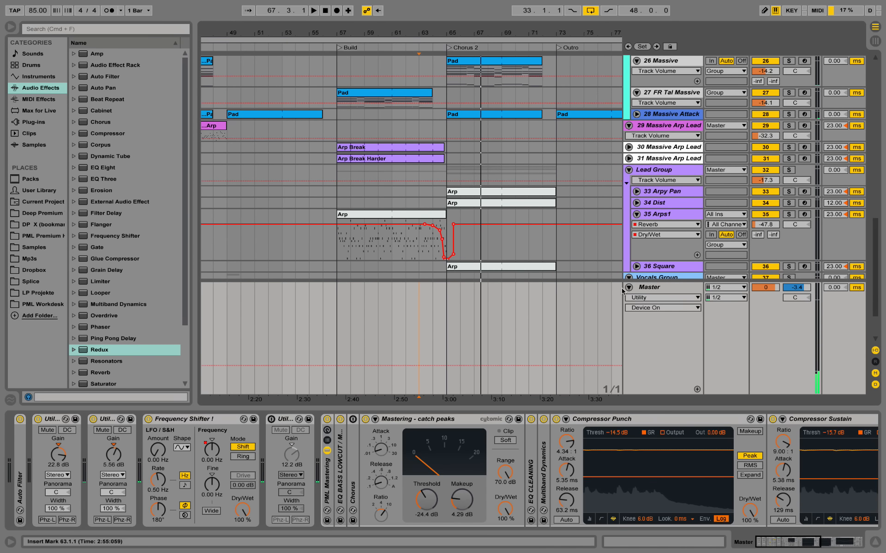
left_click(629, 287)
left_click_drag(354, 22, 354, 32)
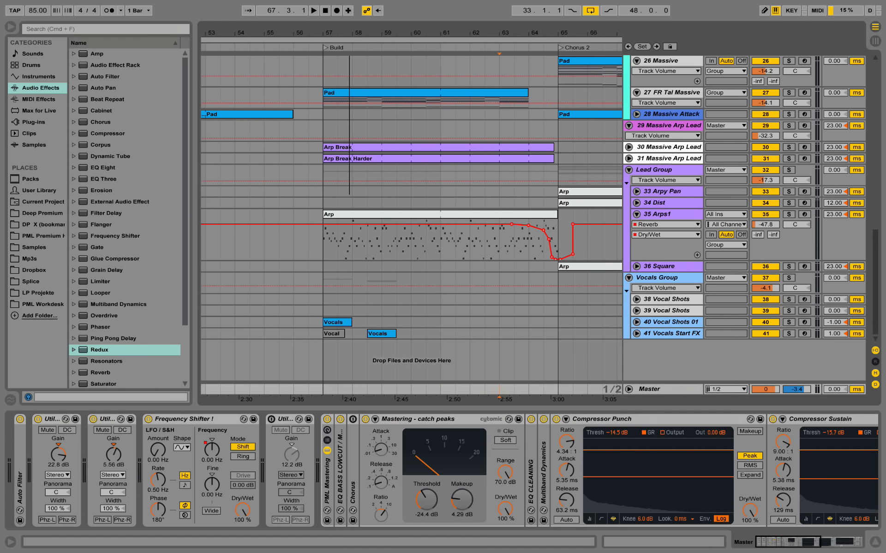
Unfold and solo track 30 Massive Arp Lead, and play its Arp Break clip from bar 57
left_click(629, 147)
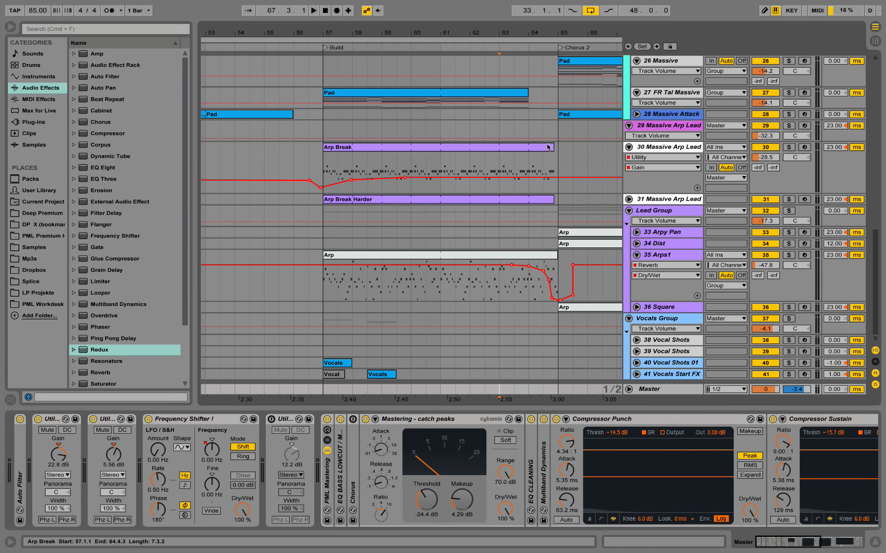
left_click(332, 163)
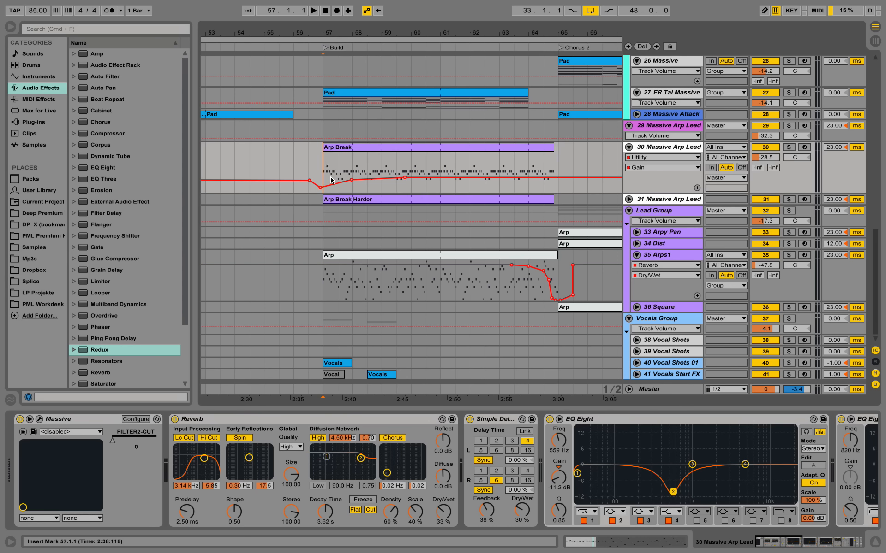
left_click(789, 148)
key("space")
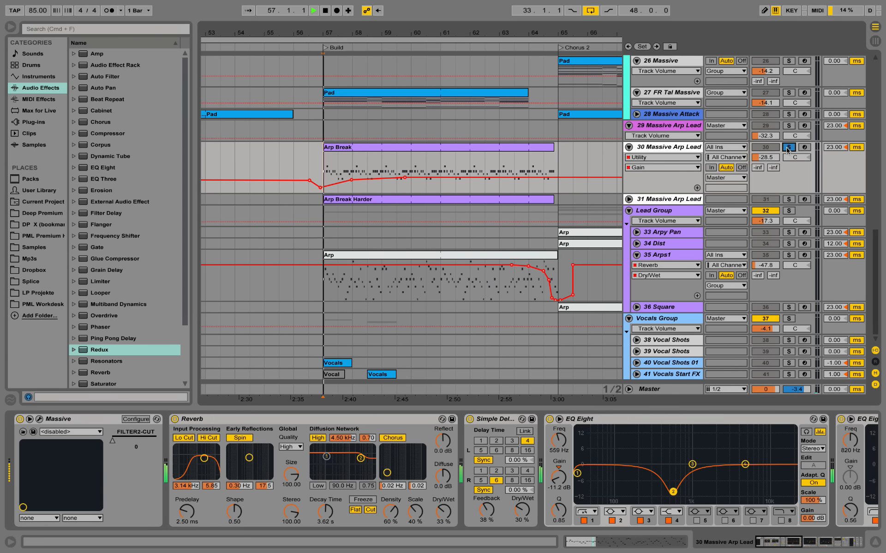
Open the Arp Break clip and examine its MIDI notes up close during playback
double_click(362, 148)
left_click(438, 300)
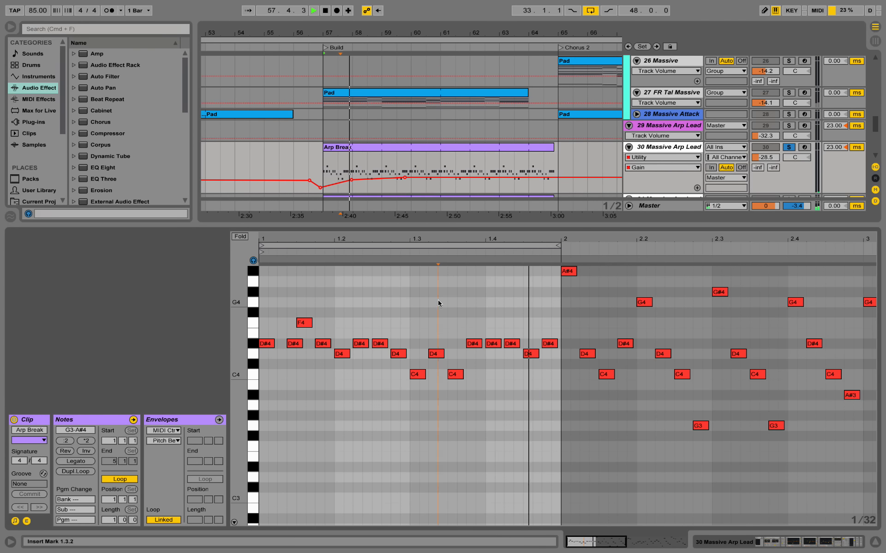
scroll(249, 376, "up", 2)
left_click_drag(237, 387, 252, 378)
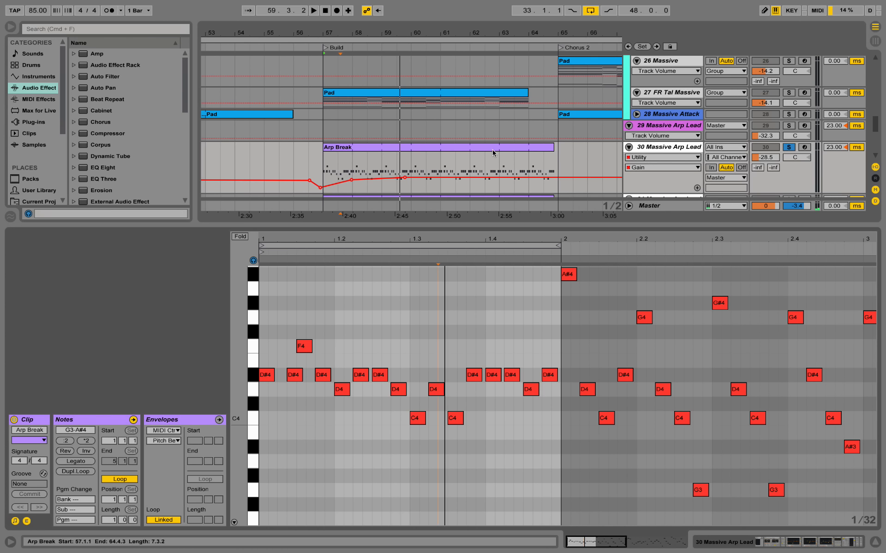
Return to track 30's devices, open its Massive synth and examine the Voicing settings
left_click(837, 544)
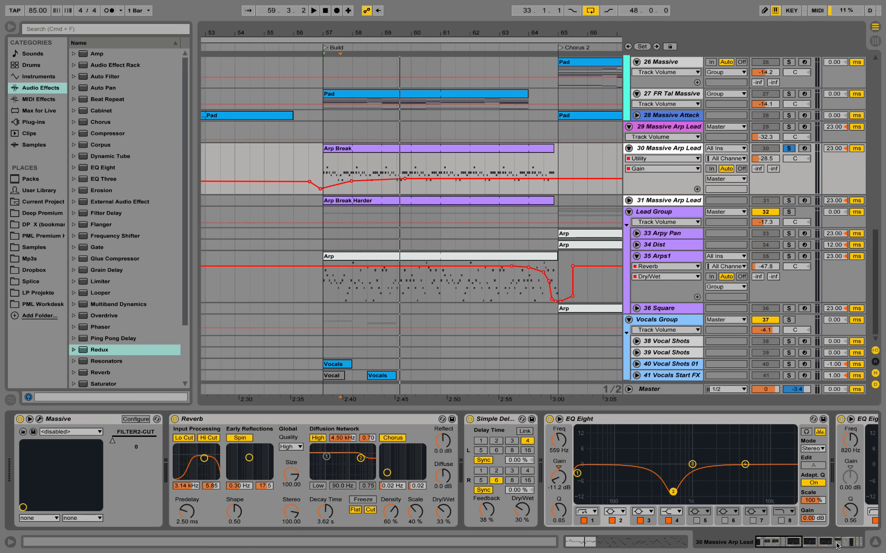
left_click(39, 419)
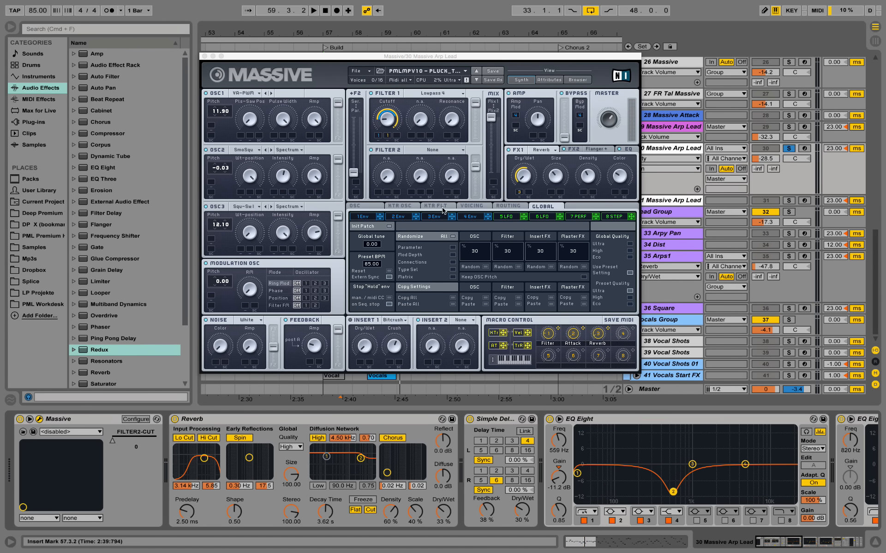
left_click(466, 207)
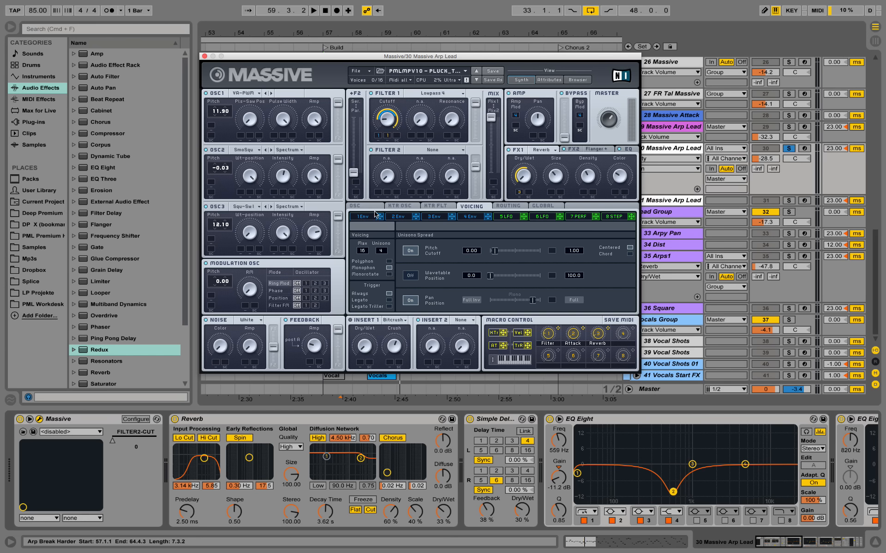
Examine Massive's first envelope and its OSC glide settings while playing the arp, and close the synth
left_click(370, 218)
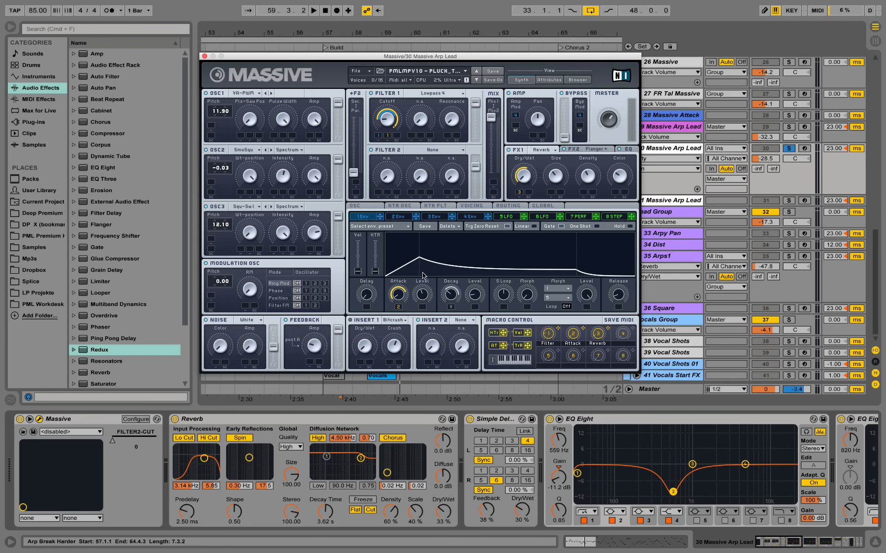
left_click(366, 206)
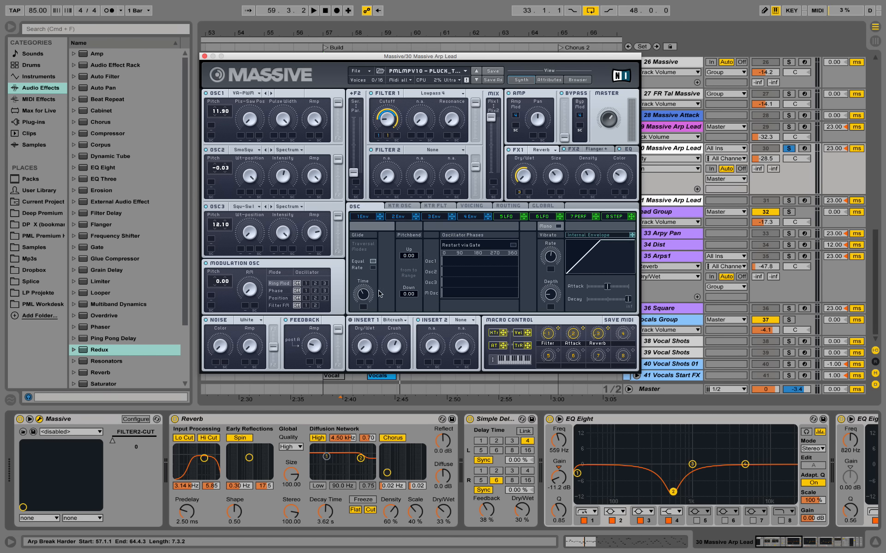
key("space")
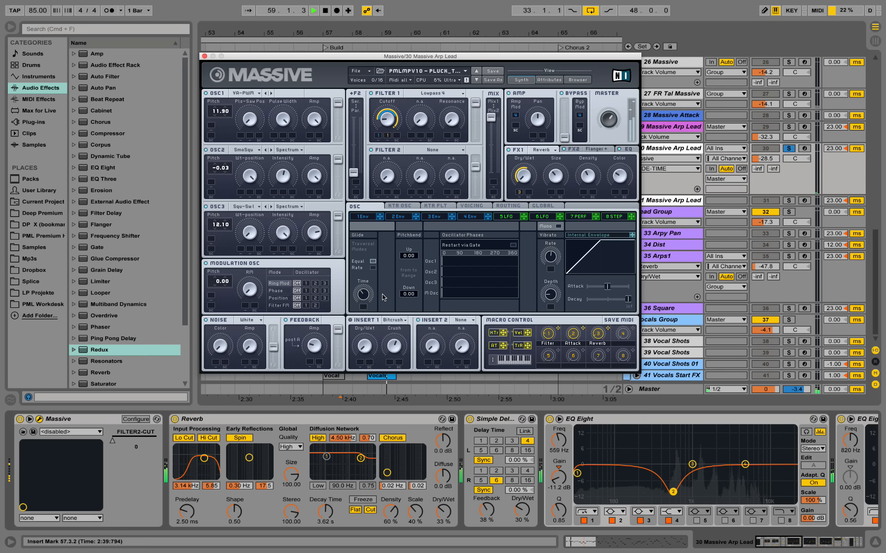
left_click(205, 56)
key("space")
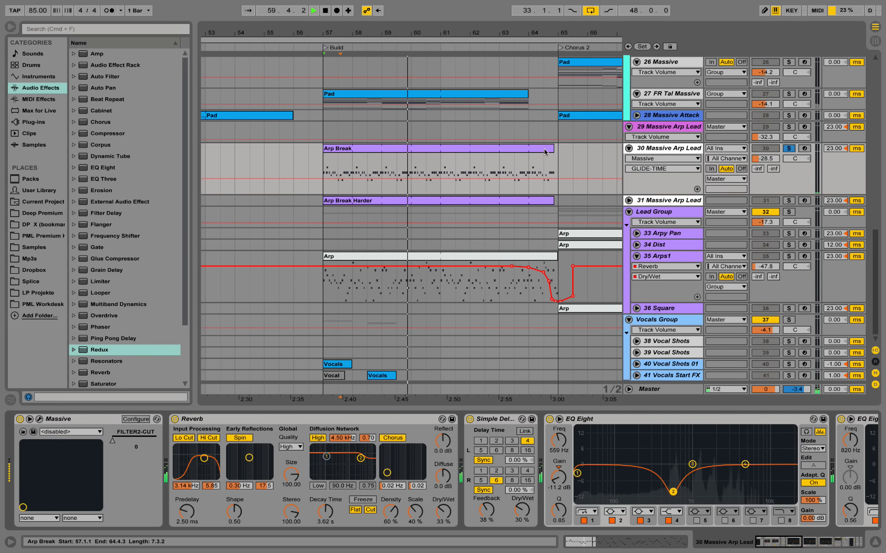
Unfold and solo track 31 Massive Arp Lead, and play its Arp Break Harder clip from bar 57
left_click(628, 200)
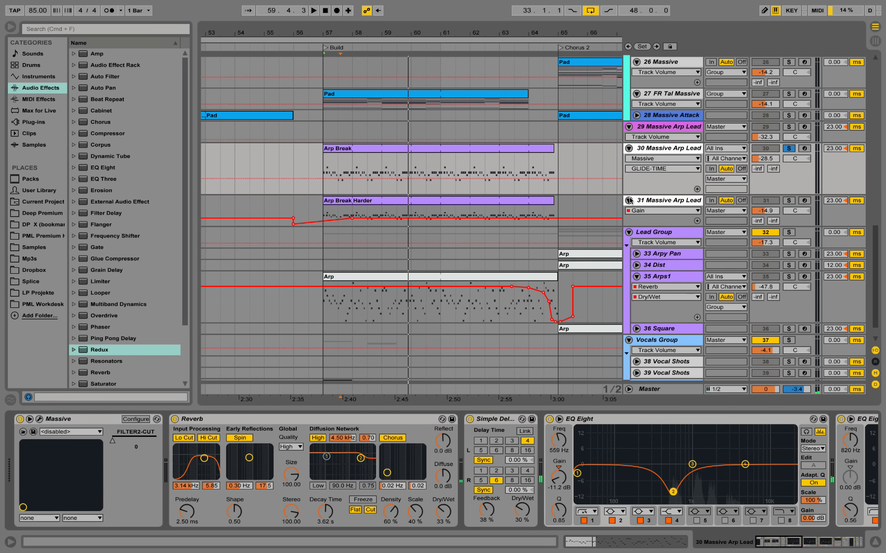
left_click(668, 201)
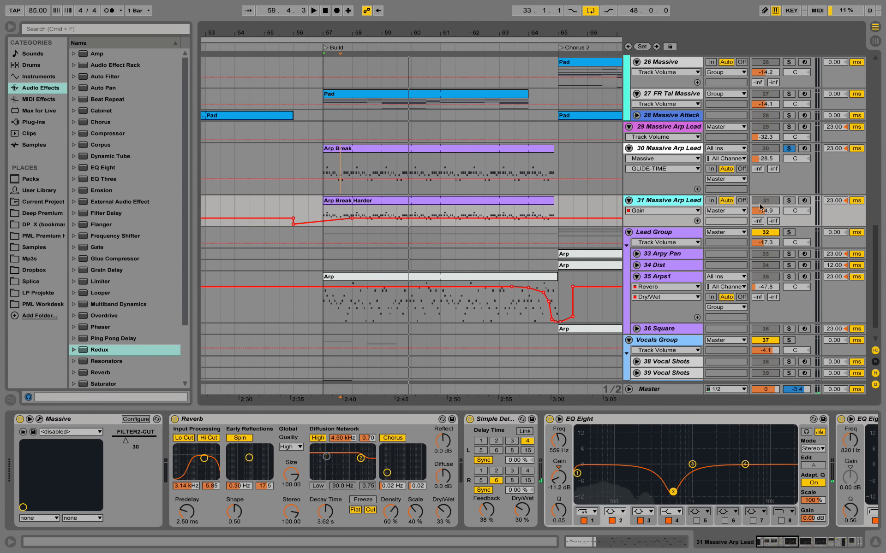
left_click(789, 201)
key("space")
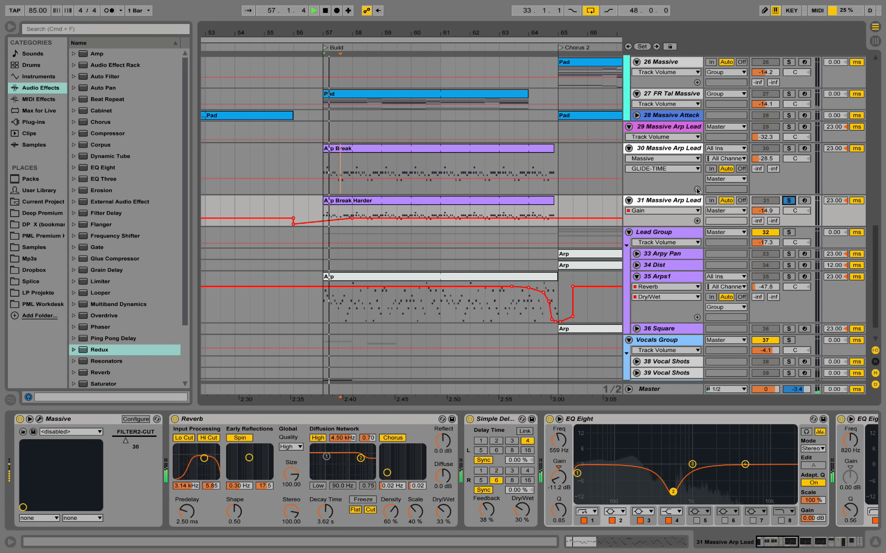
Examine track 31's Massive synth during playback, close it and unsolo the track
left_click(39, 420)
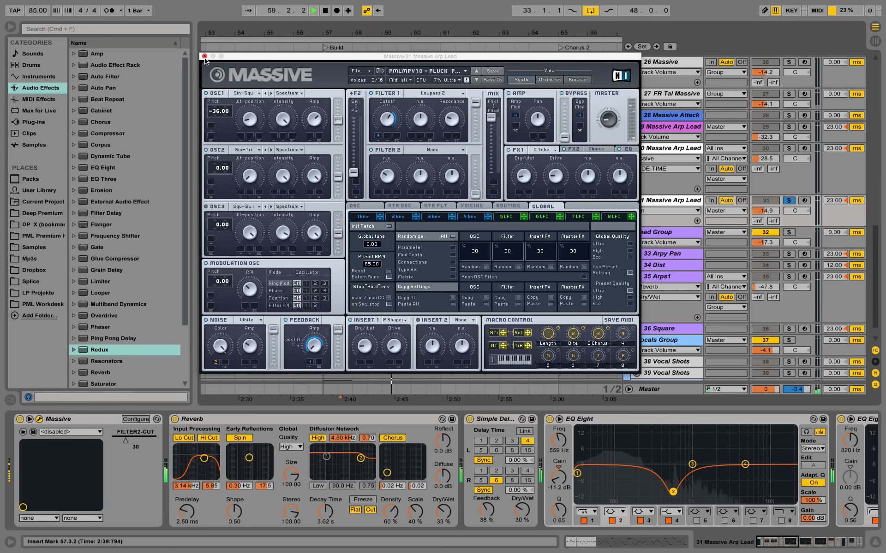
left_click(204, 57)
left_click(789, 201)
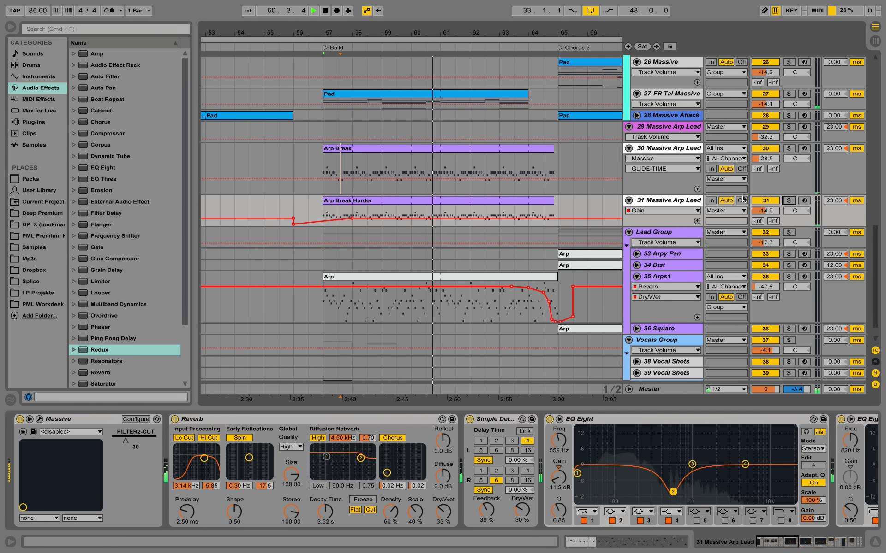
Follow the full mix through the end of the Build into Chorus 2, up to the drum tracks, and stop playback
scroll(743, 199, "down", 3)
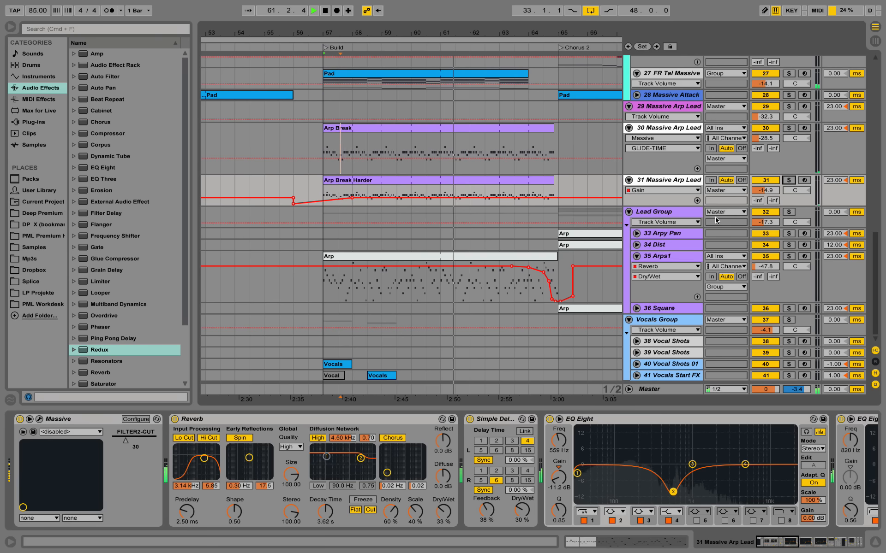
left_click_drag(579, 29, 581, 37)
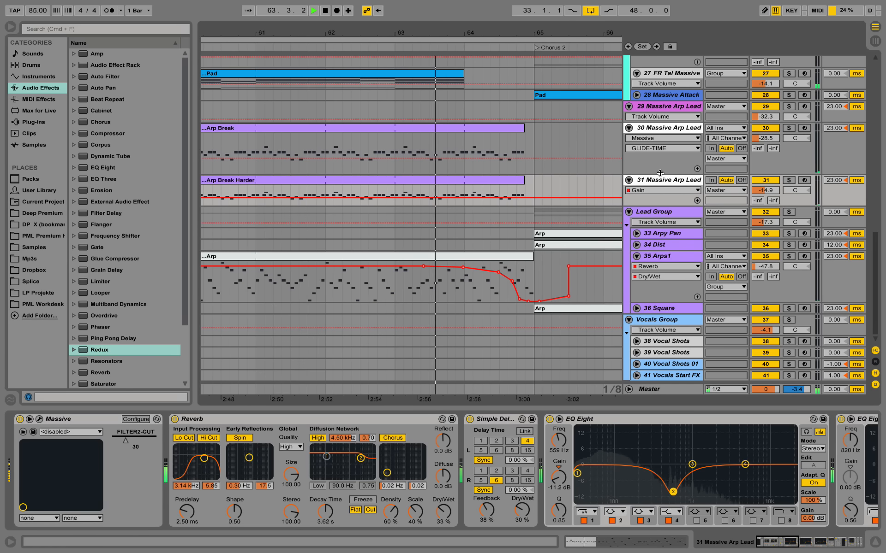
left_click_drag(548, 34, 501, 33)
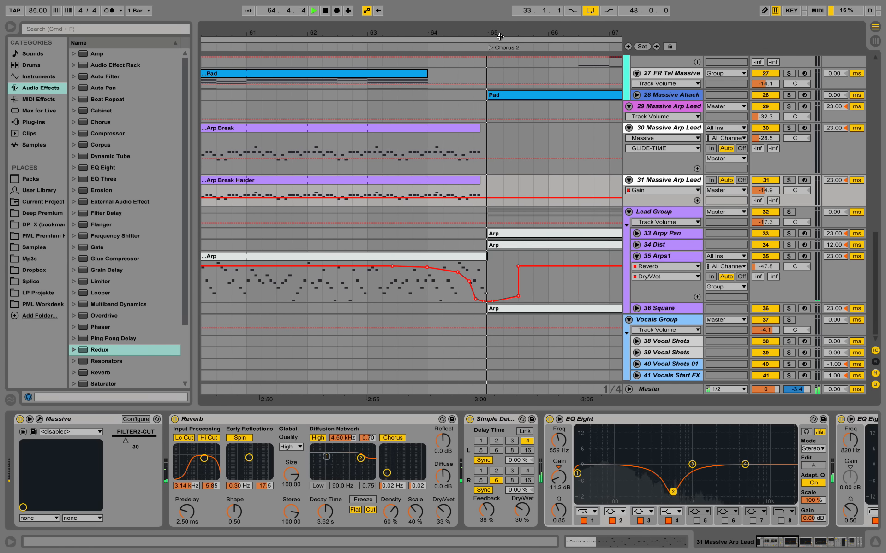
scroll(507, 110, "up", 15)
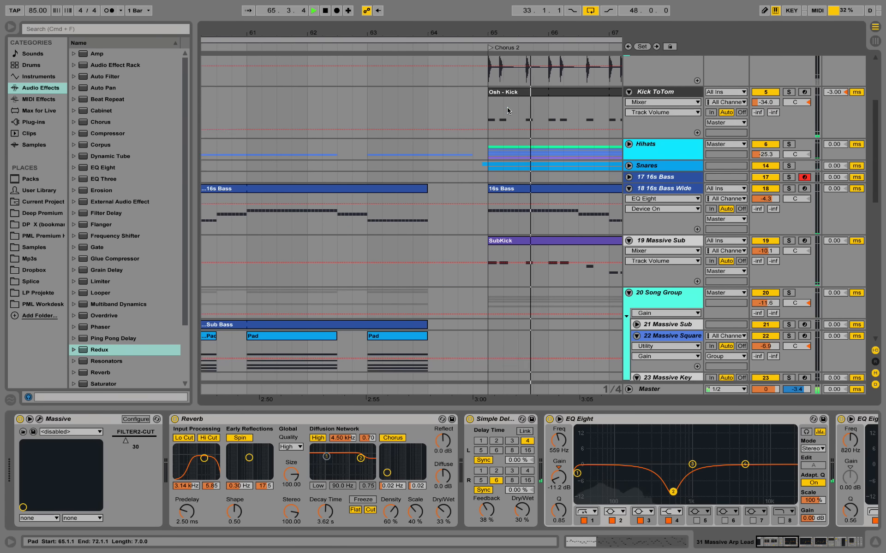
scroll(508, 110, "up", 2)
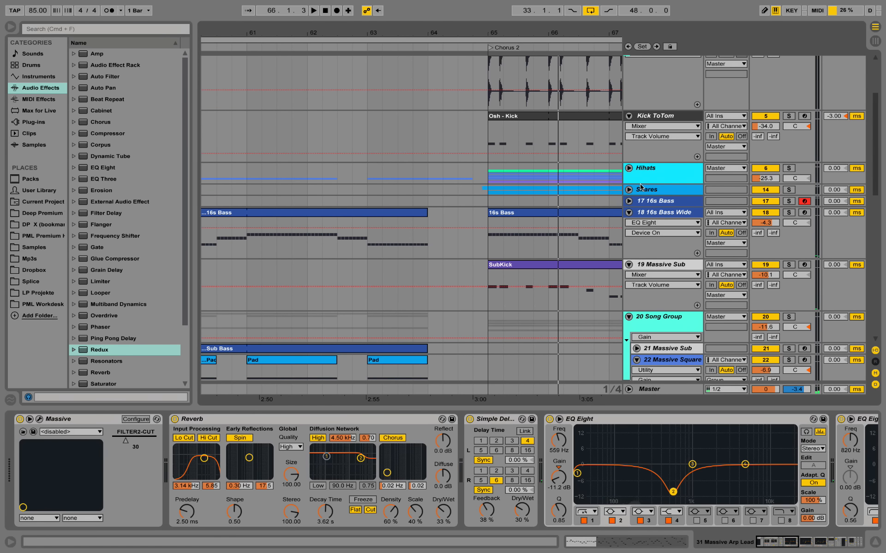
Unfold the Hihats and Snares groups around the start of Chorus 2
left_click(629, 169)
left_click_drag(495, 30, 480, 190)
scroll(480, 190, "down", 10)
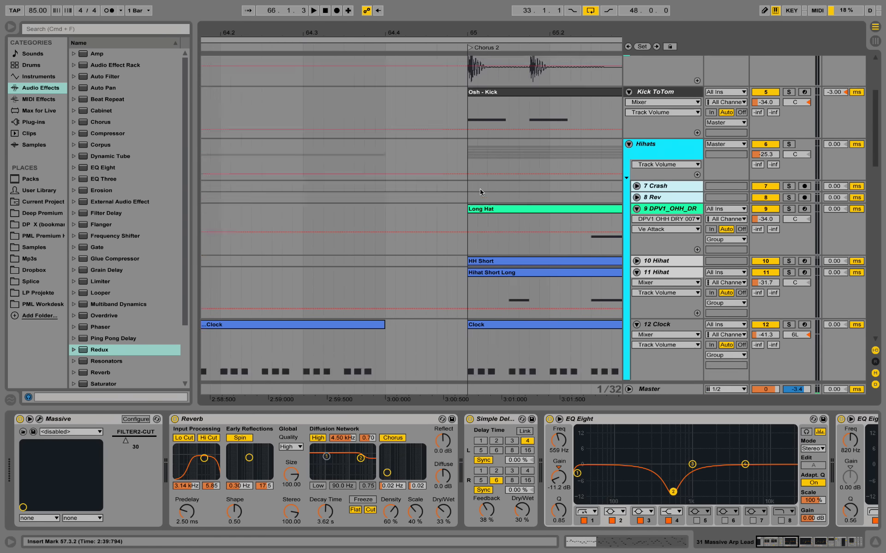
left_click(629, 218)
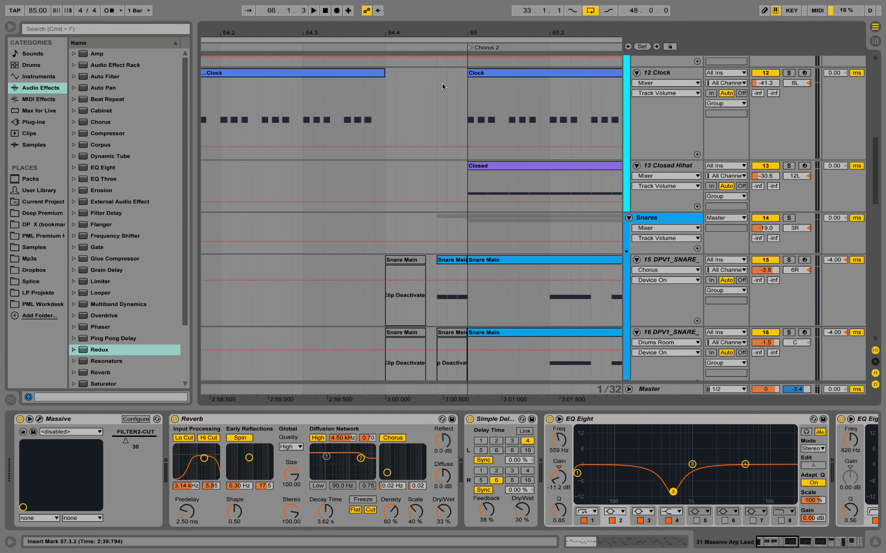
Play the short snare fill on track 15 from 64.4.3 into Chorus 2
left_click_drag(450, 37, 447, 37)
left_click(422, 292)
key("space")
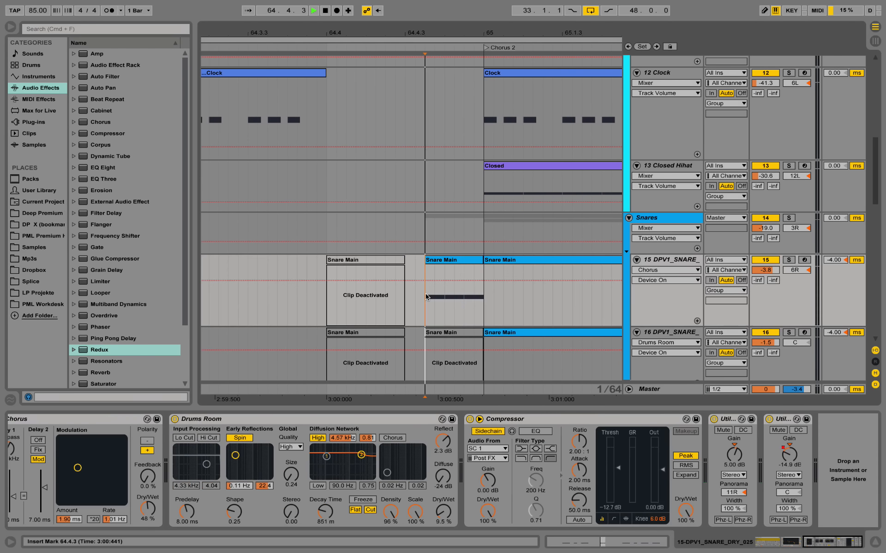
key("space")
Open the short Snare Main fill clip and examine its three C3 notes and their velocities up close
double_click(463, 259)
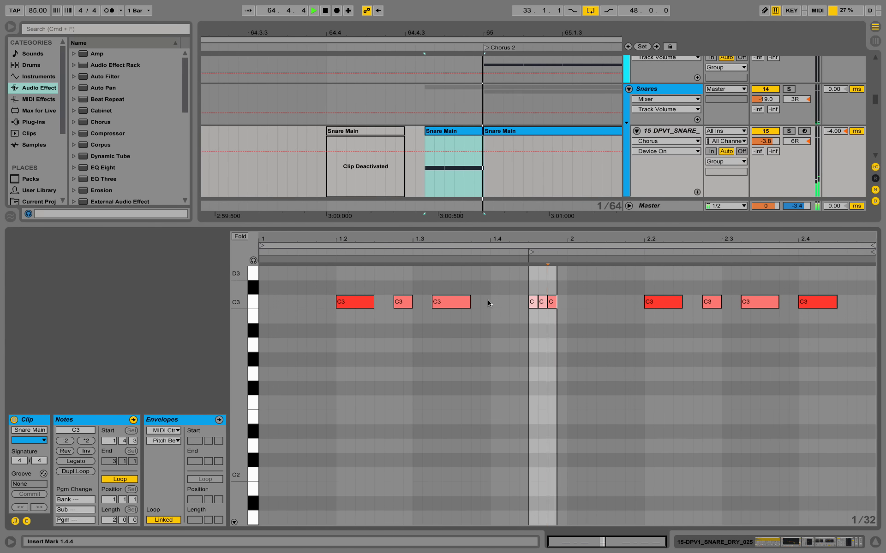
left_click_drag(543, 234, 542, 234)
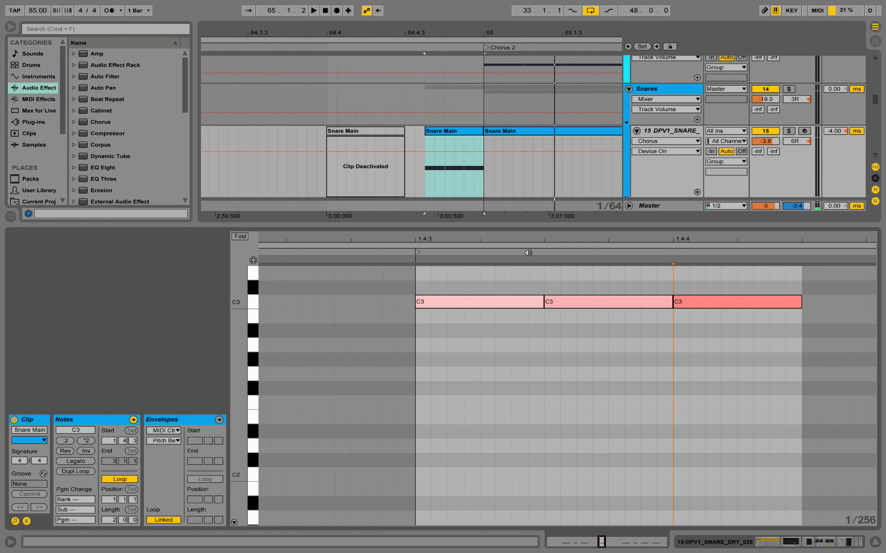
key("space")
left_click(234, 523)
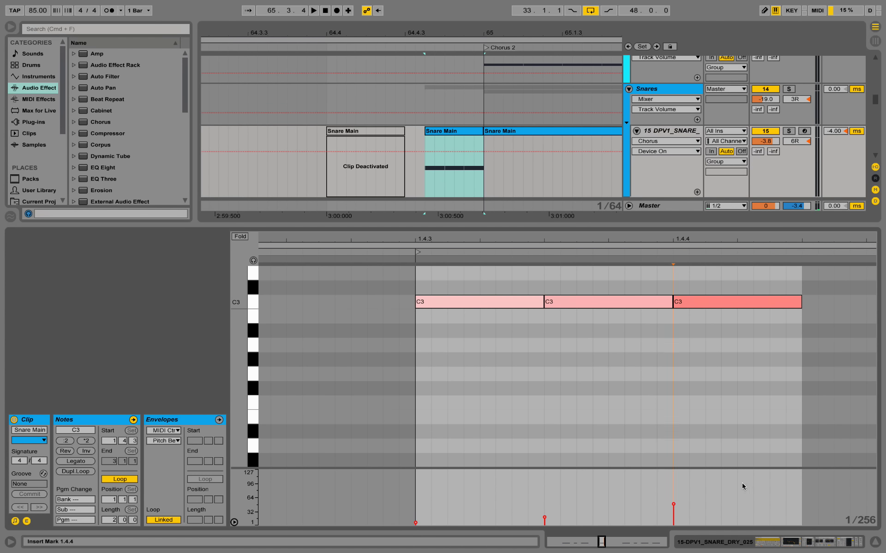
Hide the clip detail view and play the Build from bar 61, down to the Song Group tracks
left_click(873, 543)
left_click_drag(481, 36, 475, 2)
key("space")
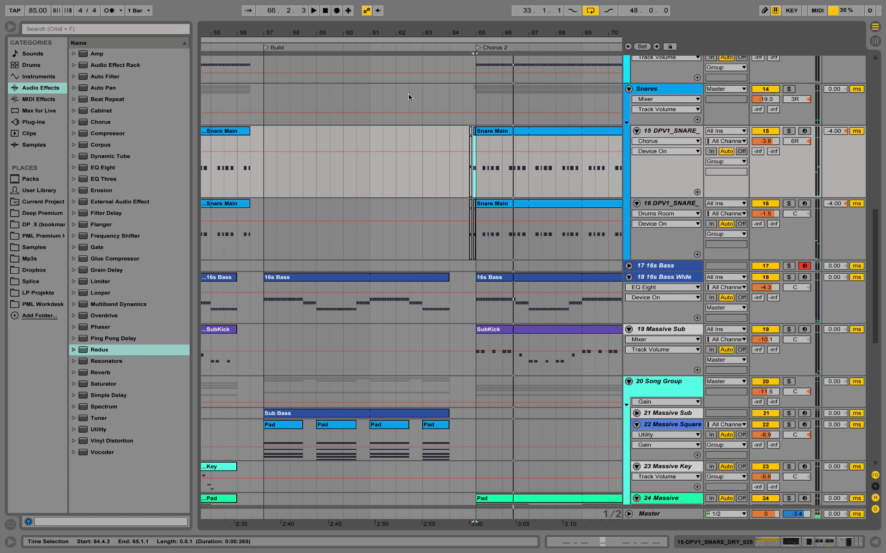
left_click(370, 131)
key("space")
scroll(404, 183, "down", 5)
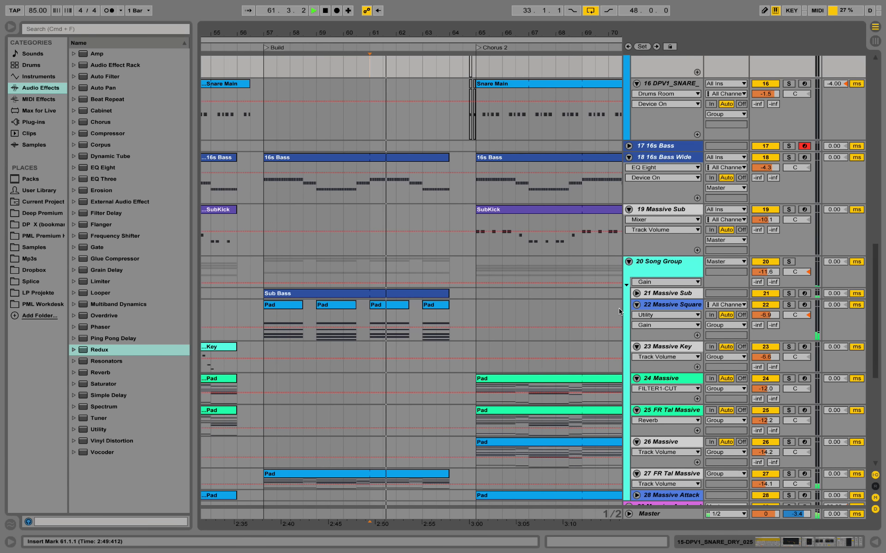
Unfold and enlarge track 21 Massive Sub, and follow playback to the gap before Chorus 2
left_click(637, 293)
scroll(508, 291, "down", 2)
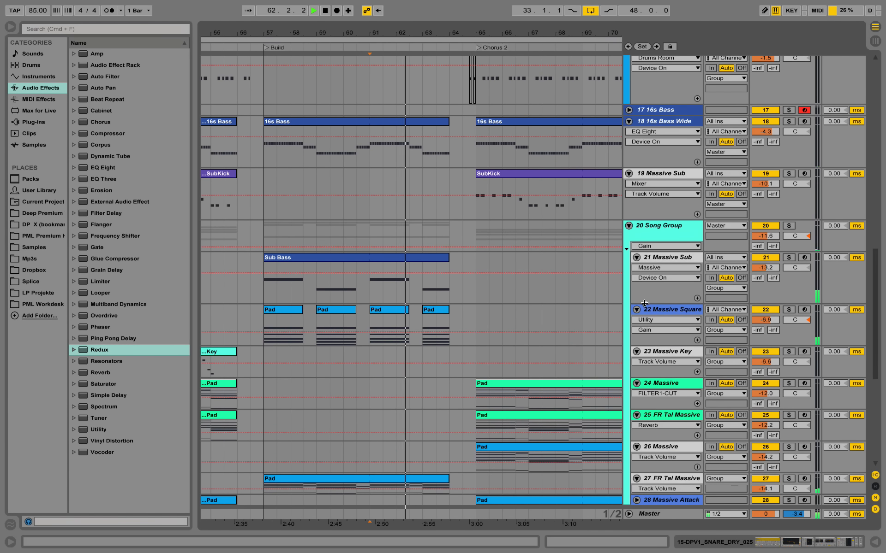
left_click_drag(645, 303, 644, 313)
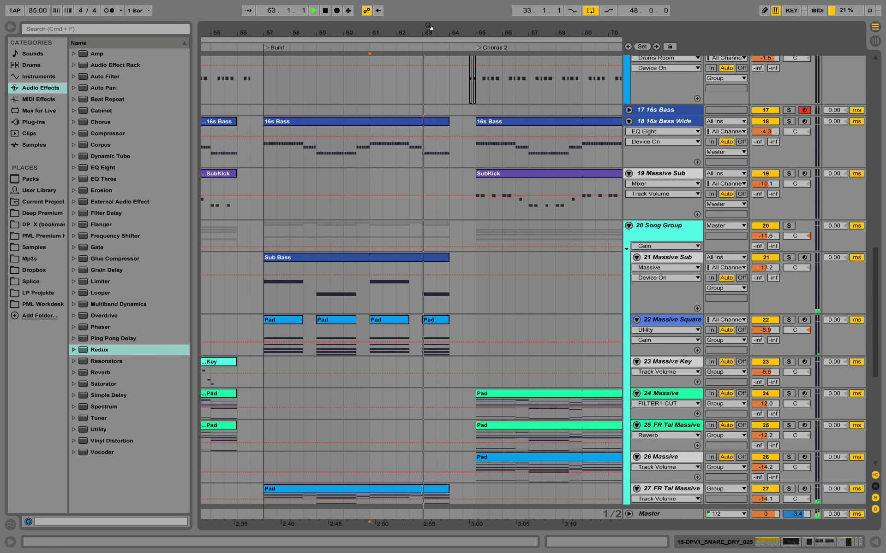
left_click_drag(430, 27, 446, 131)
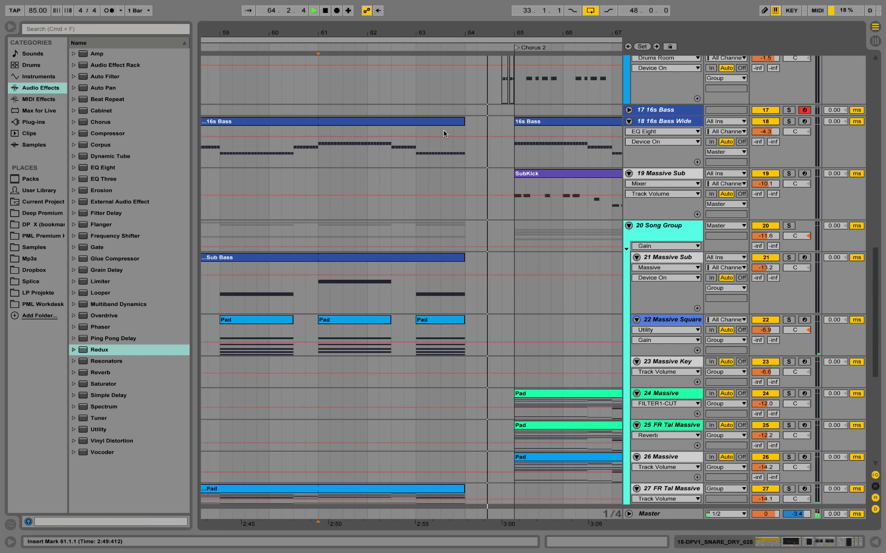
key("space")
Solo track 21 Massive Sub and play its Sub Bass clip from bar 61
left_click(317, 297)
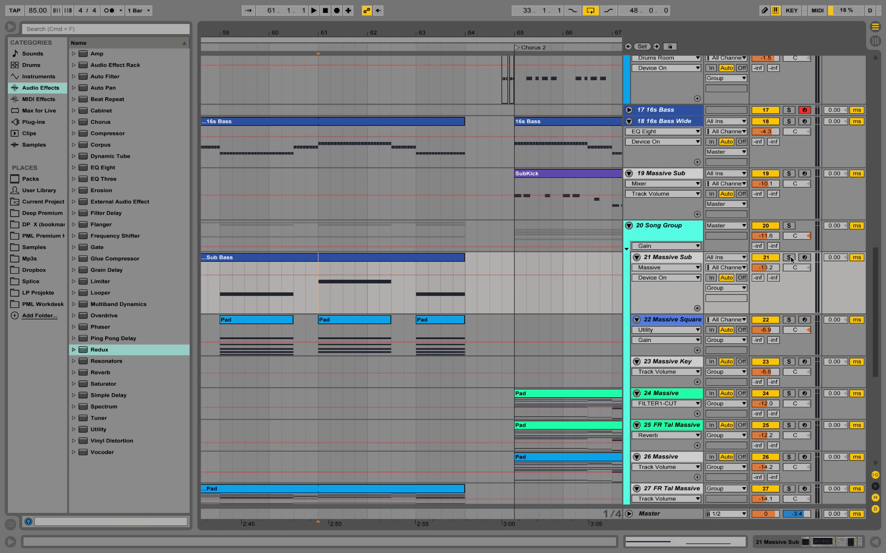
left_click(789, 258)
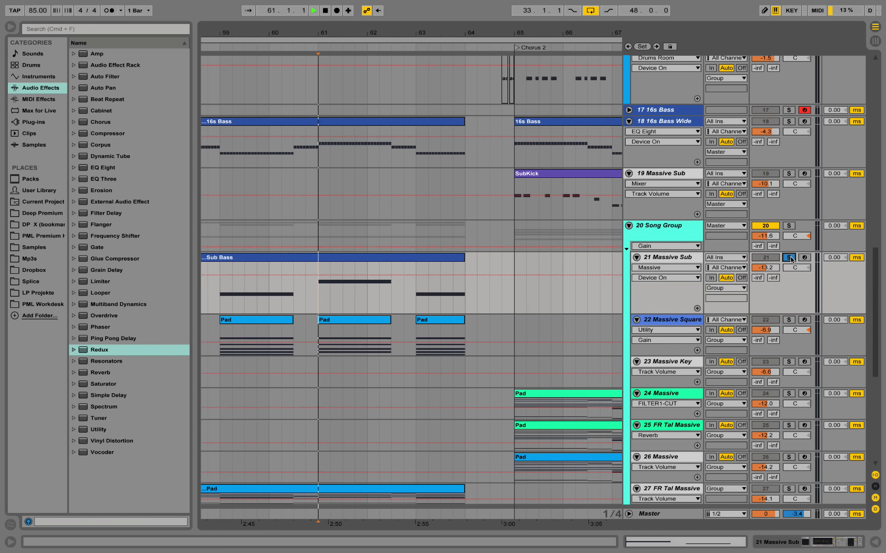
key("space")
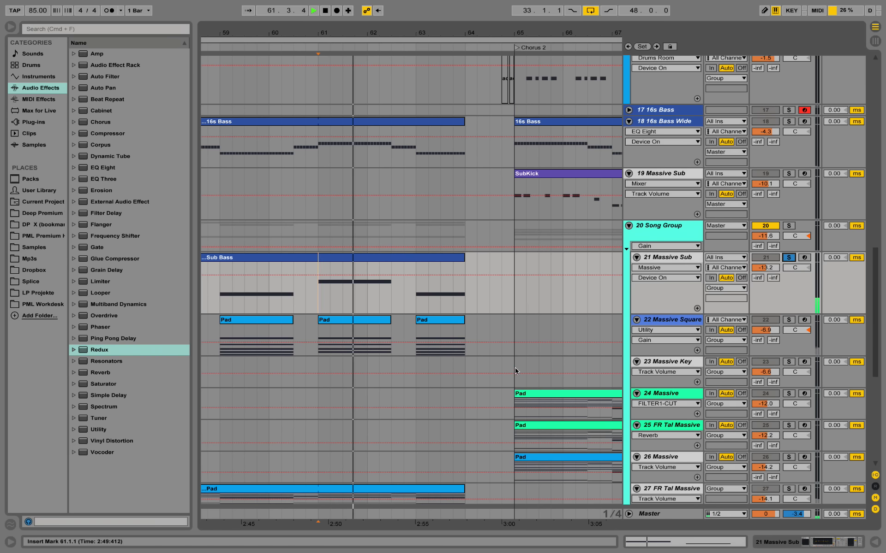
left_click_drag(391, 33, 380, 7)
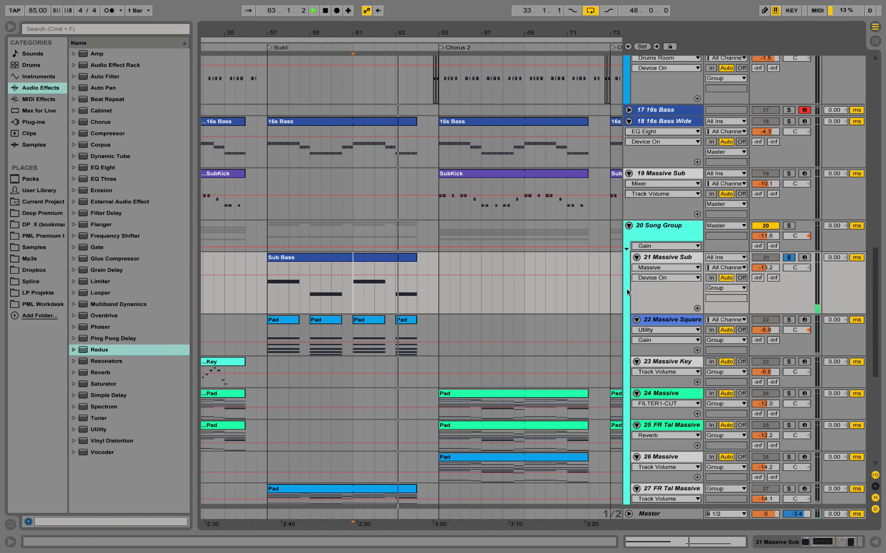
Show track 21's device chain and play its Sub Bass clip from bar 59
double_click(377, 259)
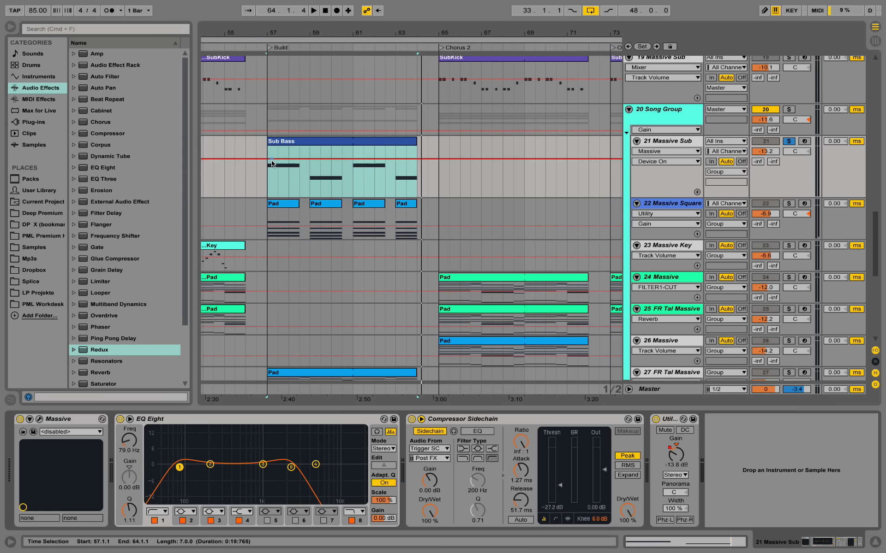
left_click(270, 176)
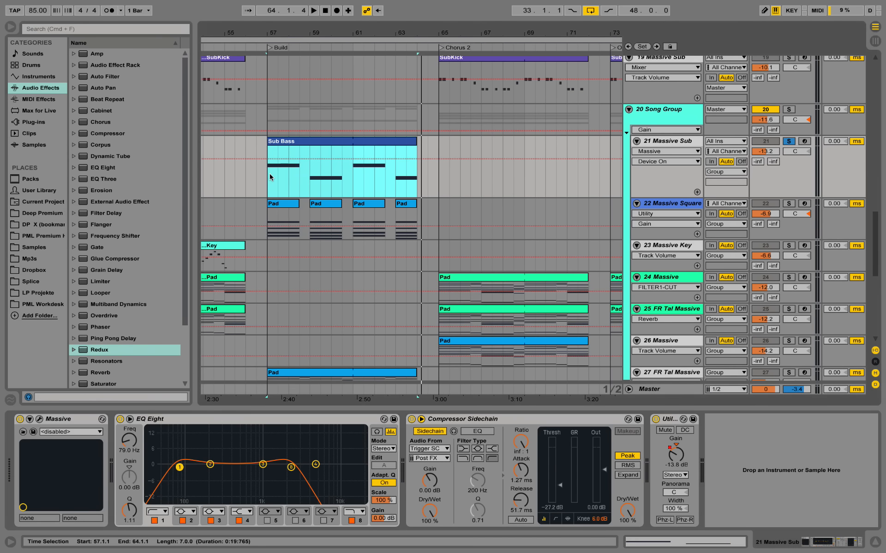
left_click(310, 180)
key("space")
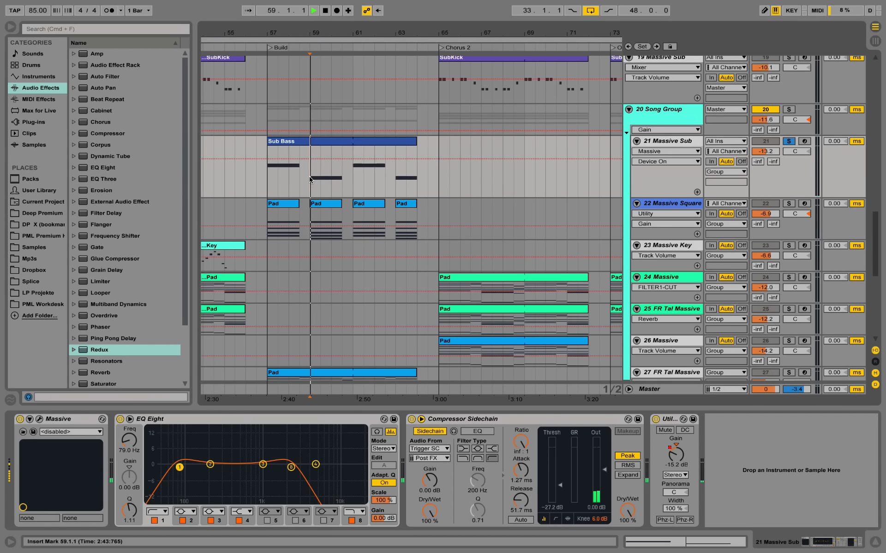
Unsolo track 21 and follow the full mix through the Build, from the pads back up to the snare and bass tracks
left_click(789, 141)
scroll(438, 210, "down", 3)
scroll(439, 211, "down", 1)
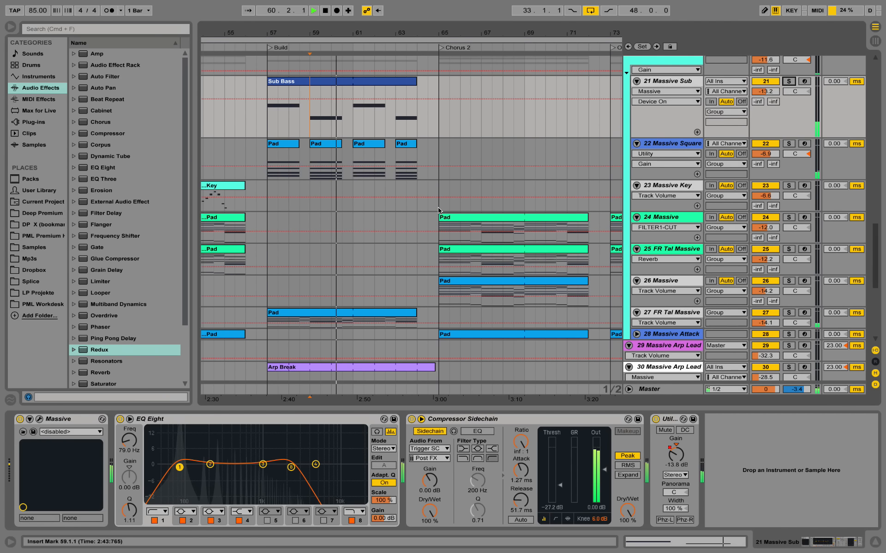
left_click_drag(331, 33, 329, 58)
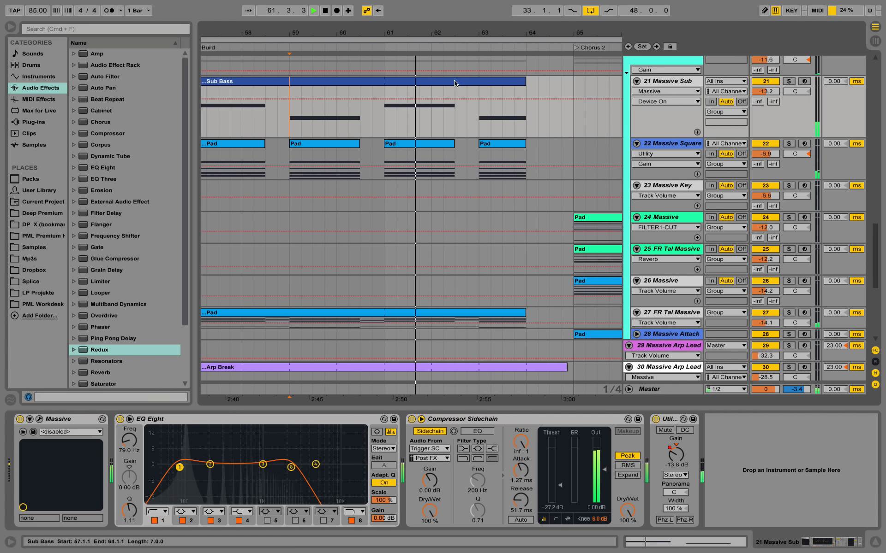
left_click_drag(435, 33, 435, 3)
scroll(478, 186, "up", 6)
scroll(478, 187, "up", 15)
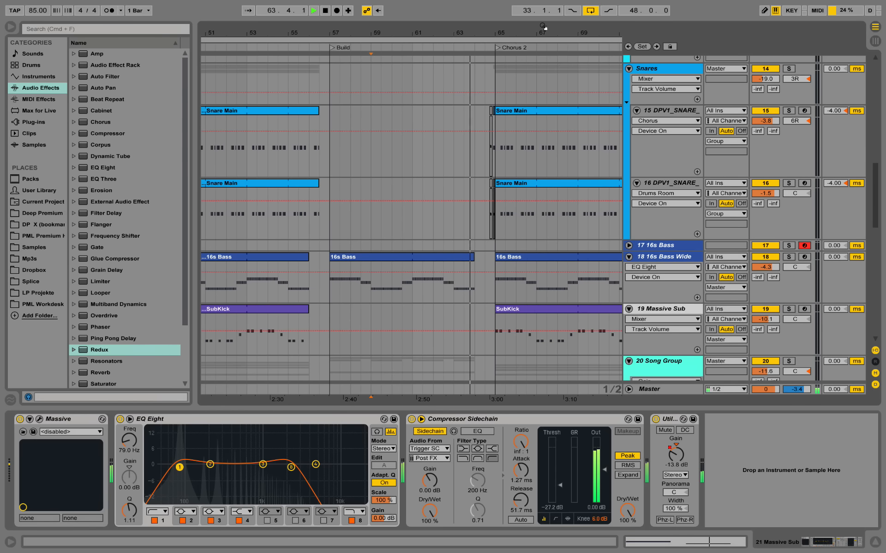
Follow playback into Chorus 2 and look over the arp, lead and vocal tracks from the Start to the Outro
left_click_drag(544, 27, 518, 9)
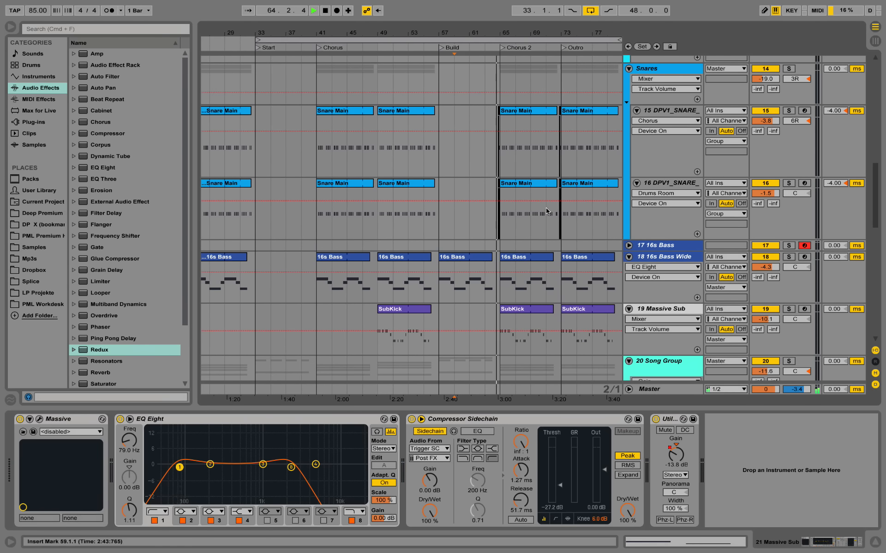
scroll(546, 207, "down", 20)
scroll(556, 216, "down", 5)
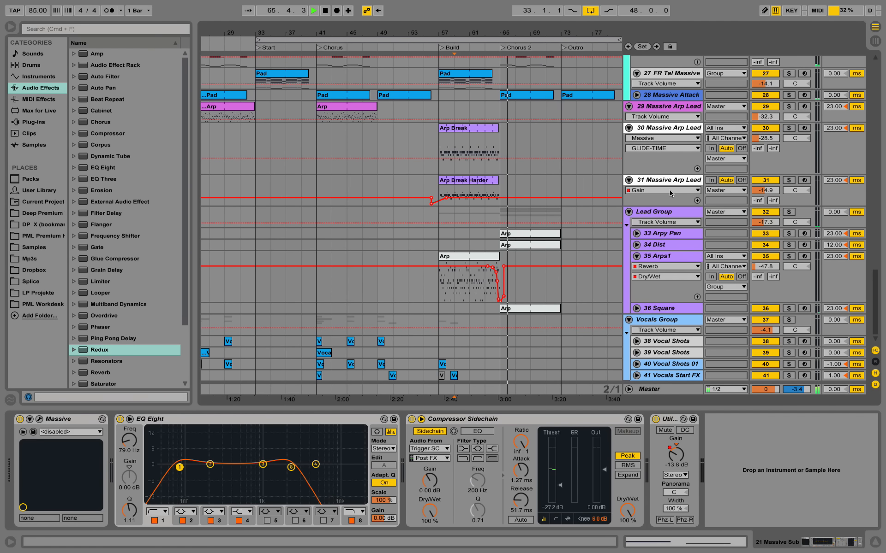
left_click_drag(527, 33, 486, 64)
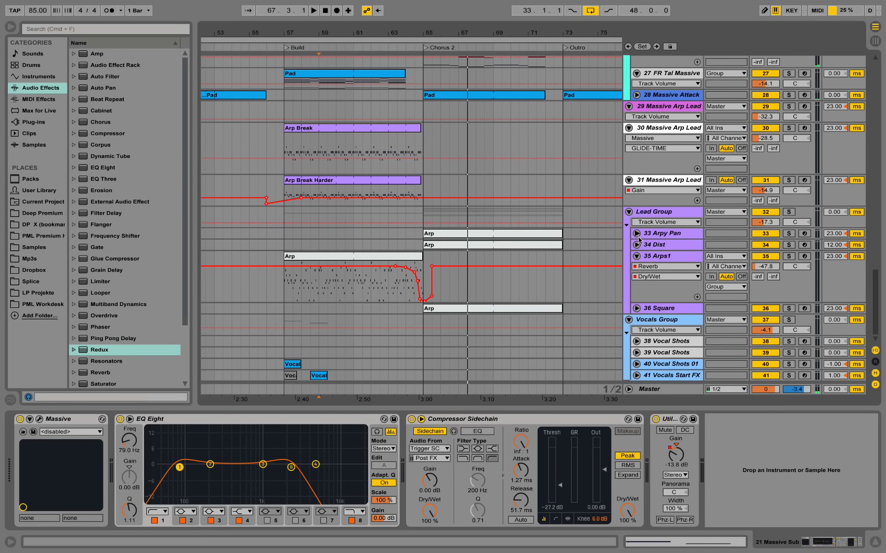
left_click_drag(443, 28, 442, 14)
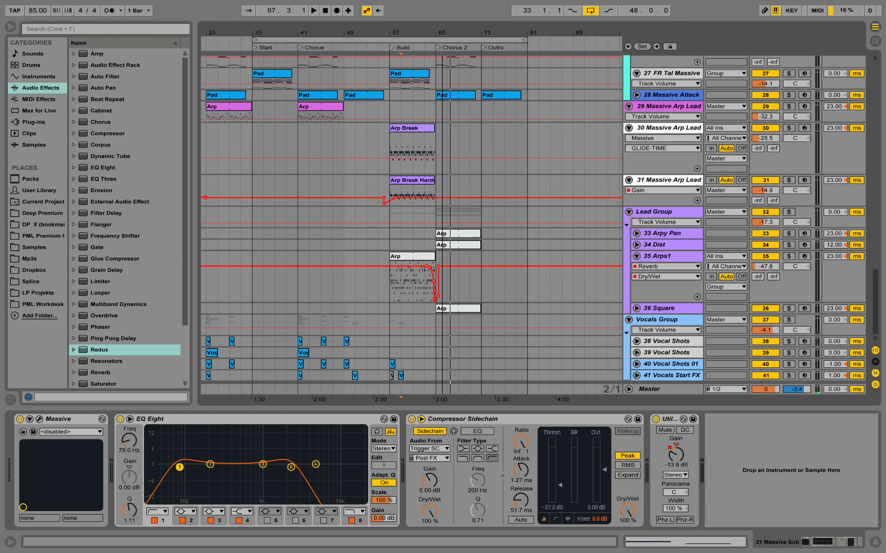
Play track 29 Massive Arp Lead's Arp clip from bar 41, briefly soloing the track
left_click(323, 108)
key("space")
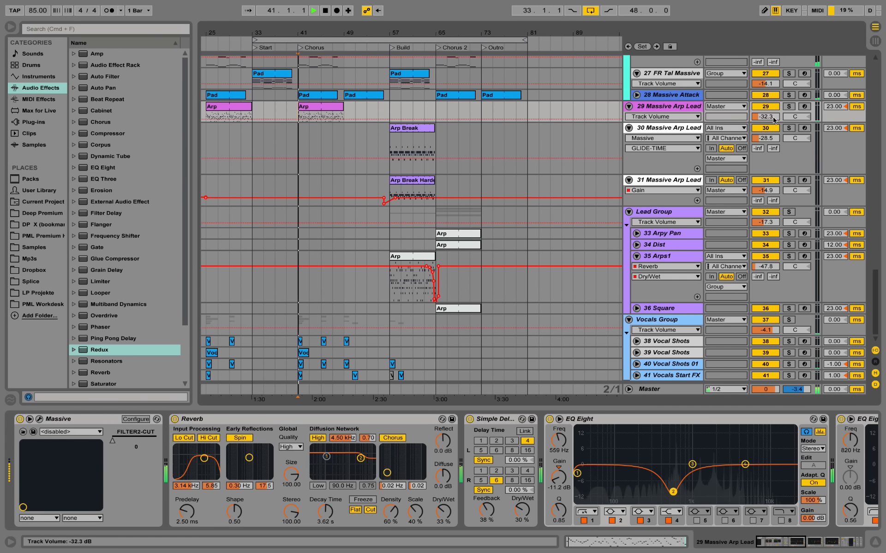
left_click(788, 107)
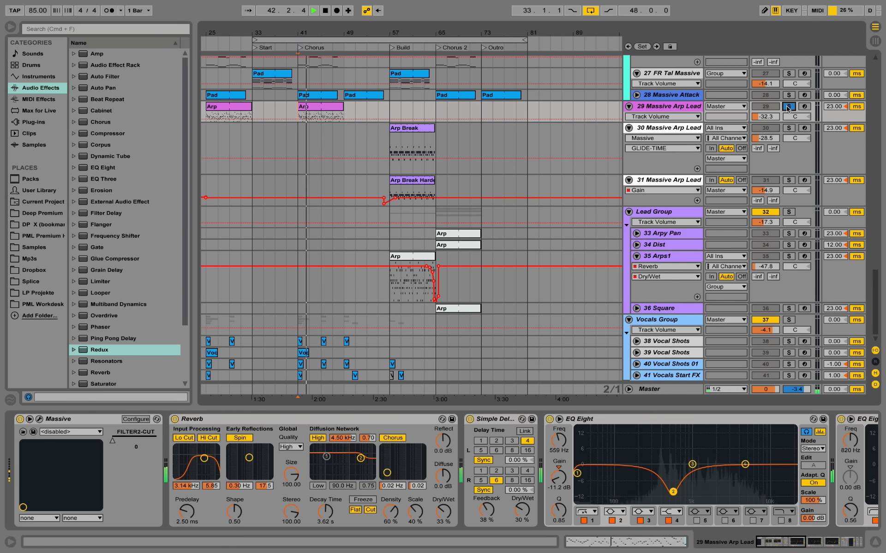
key("space")
left_click(788, 107)
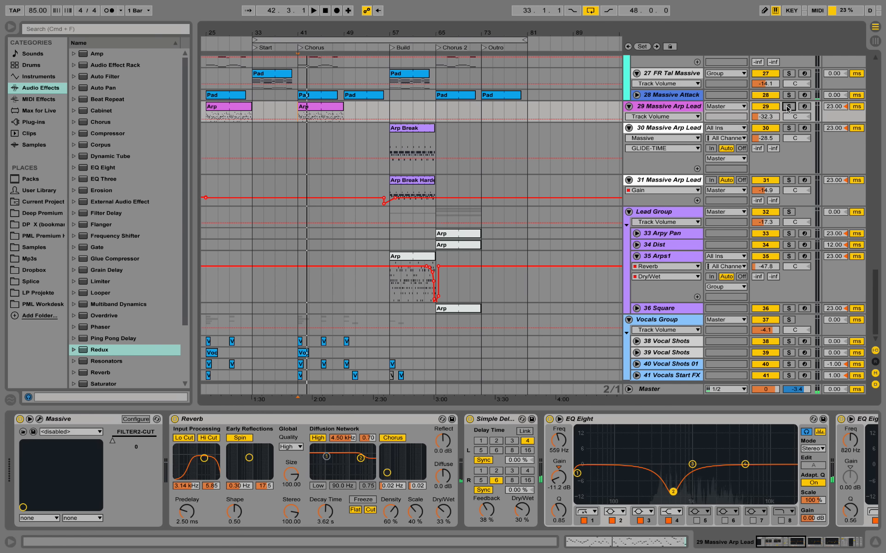
left_click(667, 235)
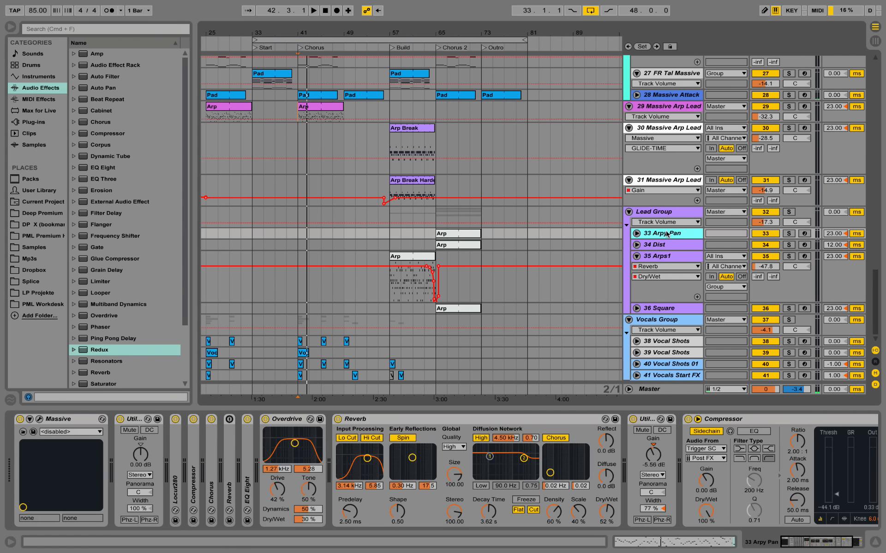
left_click(452, 236)
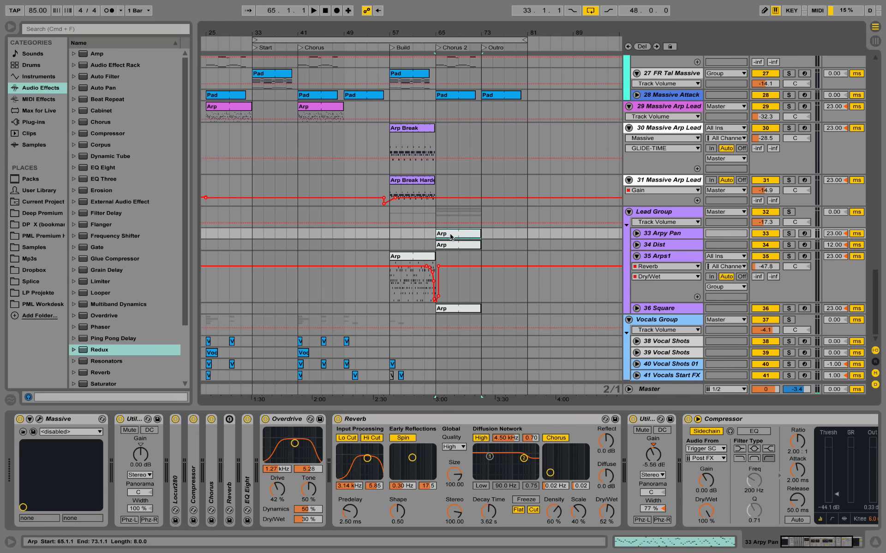
left_click(788, 234)
key("space")
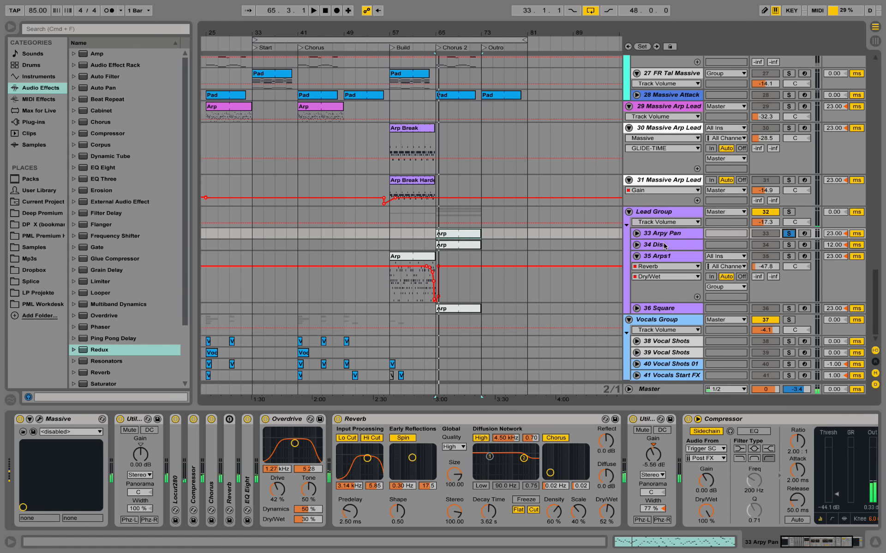
Solo track 34 Dist, show its device chain and play its Arp clip from bar 65
left_click(681, 246)
left_click(793, 247)
key("space")
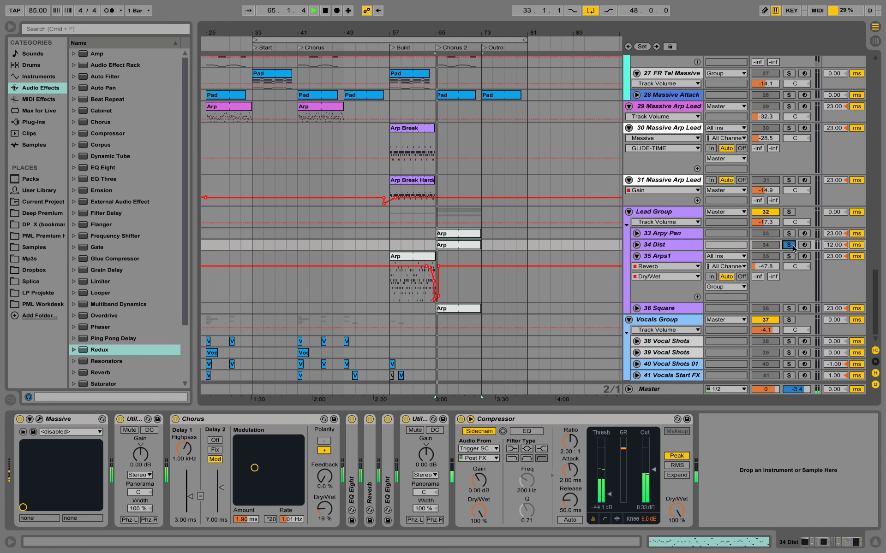
left_click(669, 245)
key("space")
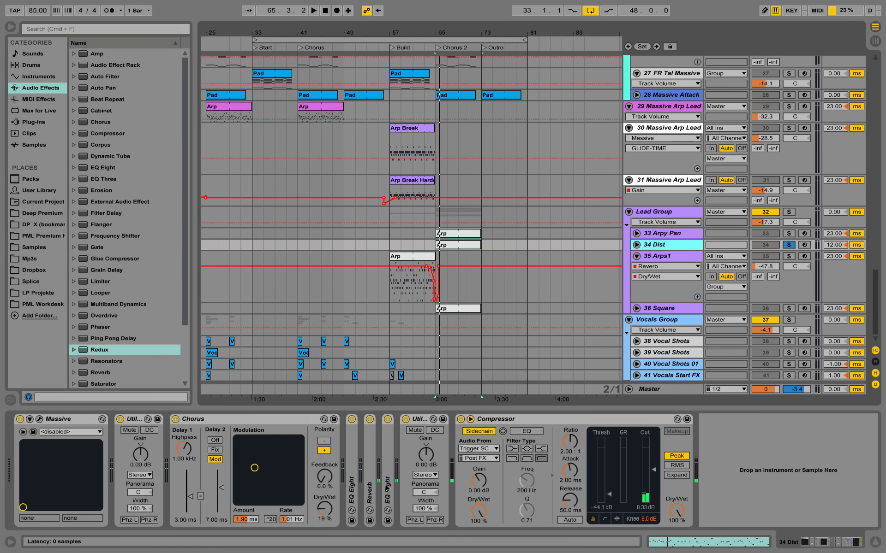
Examine track 34 Dist's Massive patch, including Insert 2 and the oscillator vibrato settings, during playback, and close the plug-in
left_click(39, 420)
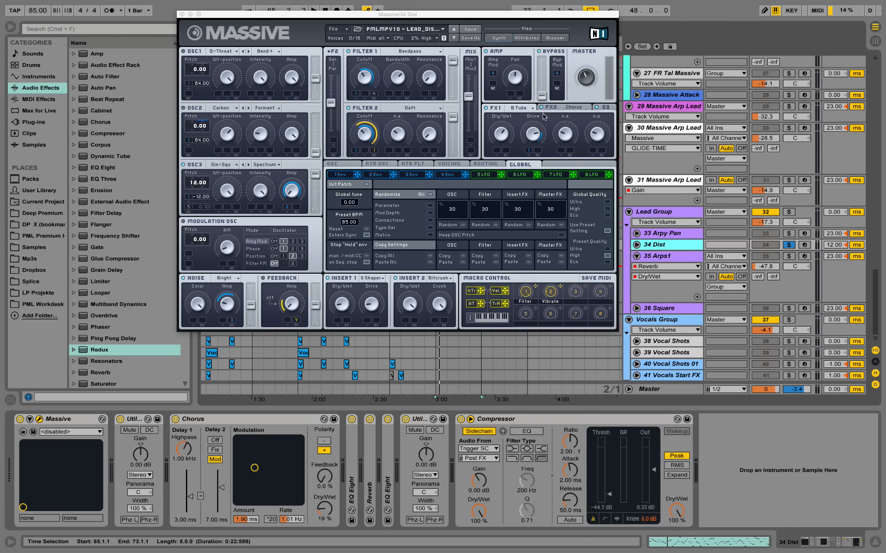
key("space")
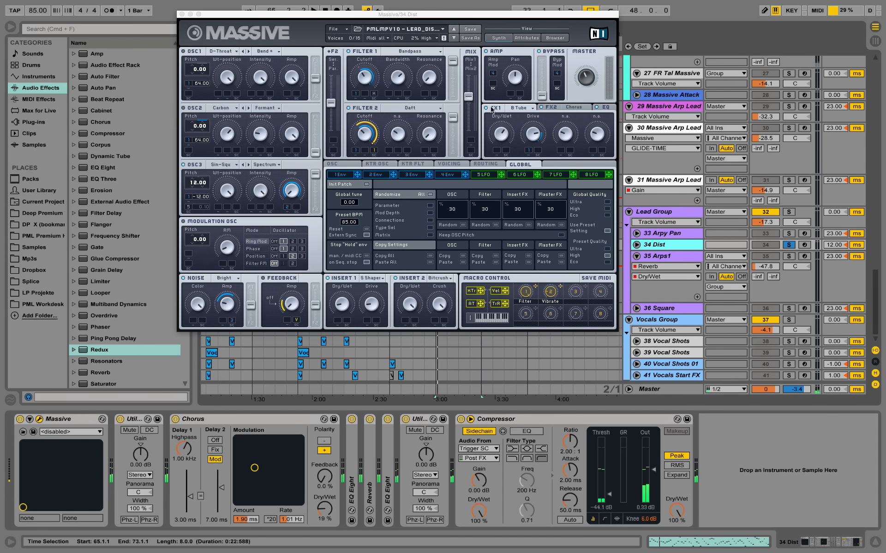
key("space")
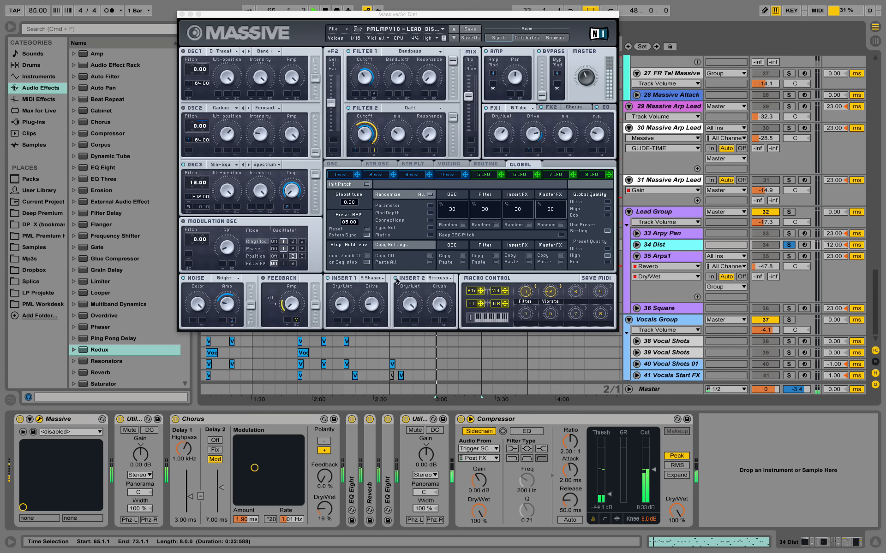
left_click(396, 279)
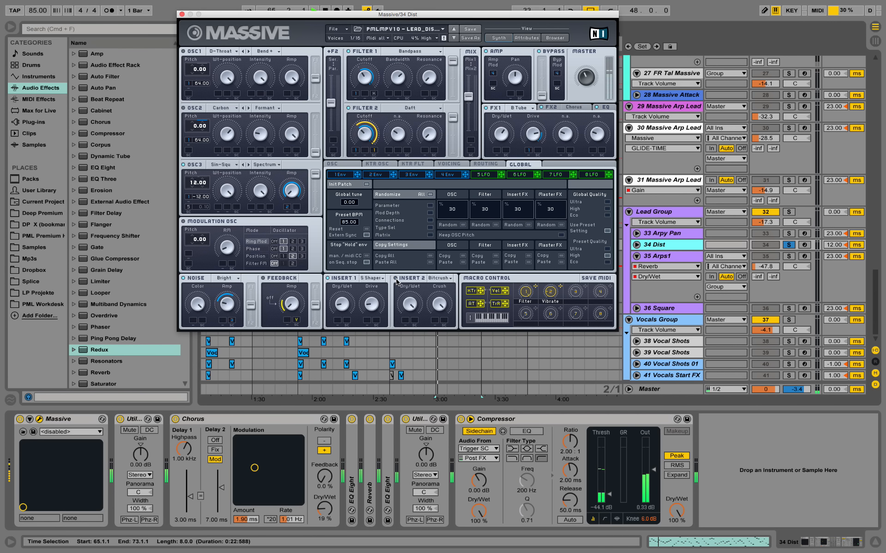
left_click(345, 164)
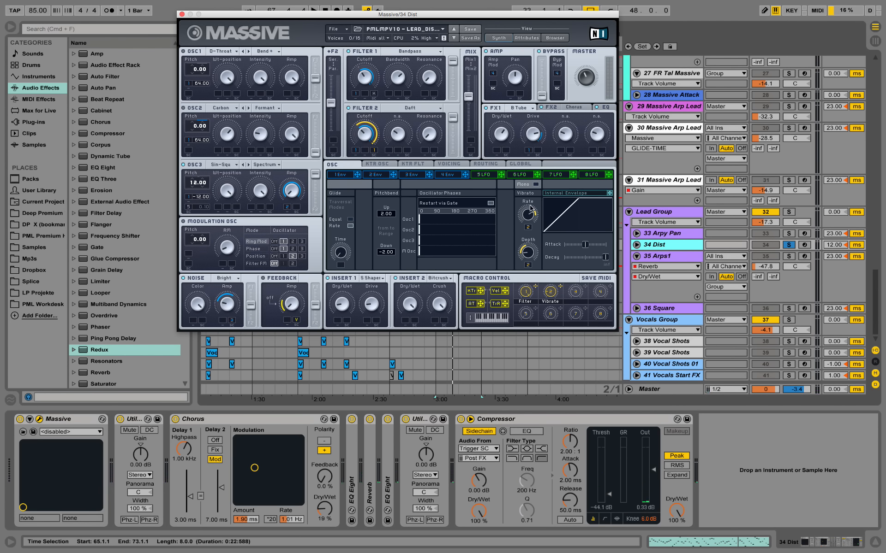
key("space")
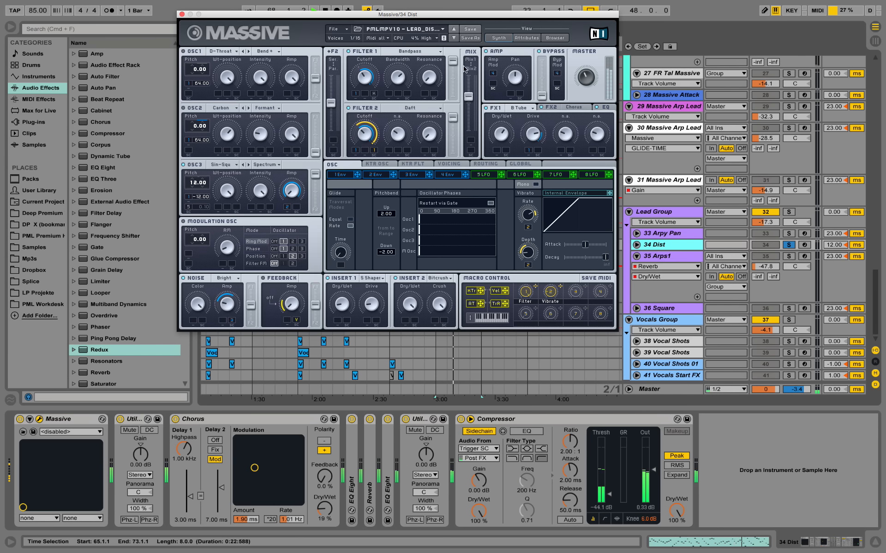
left_click(182, 15)
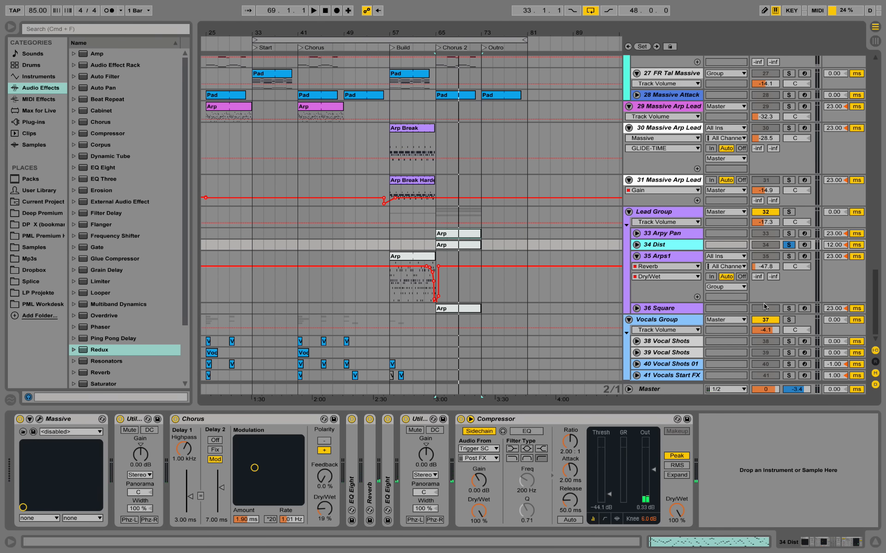
Solo track 36 Square, show its device chain and play its Arp clip from bar 65
left_click(788, 308)
left_click(664, 309)
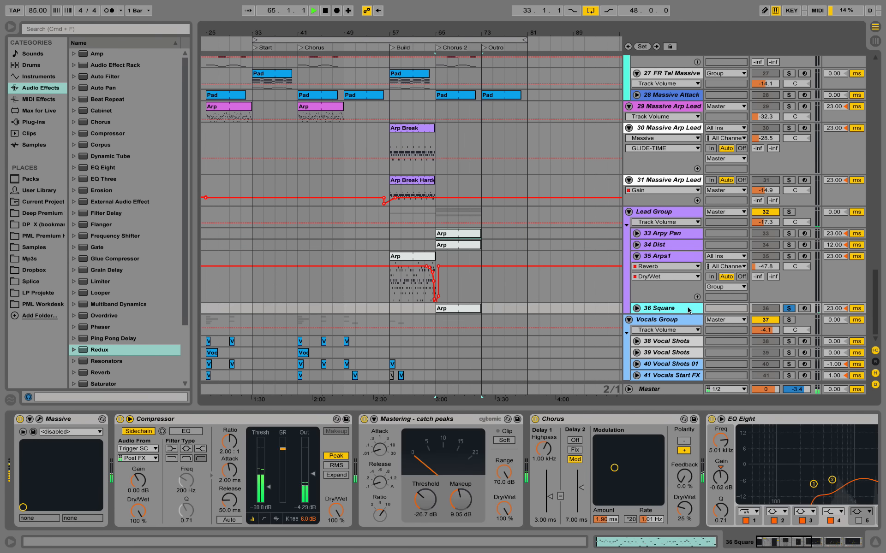
key("space")
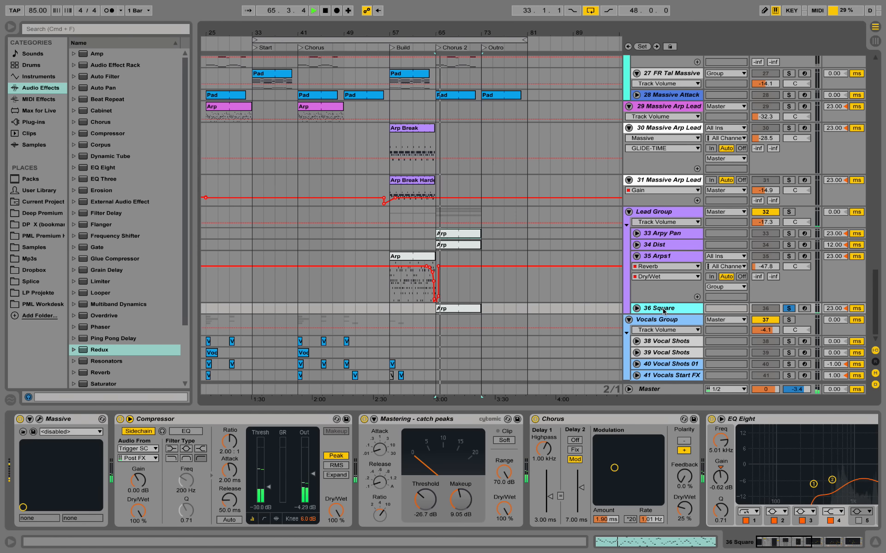
key("space")
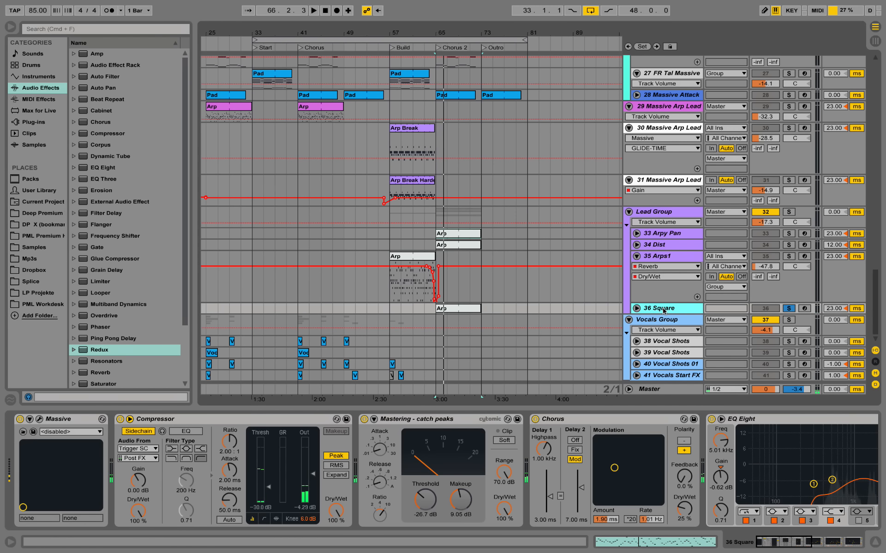
Examine the oscillators of track 36 Square's Massive patch during playback, close the plug-in and unsolo the track
left_click(39, 420)
key("space")
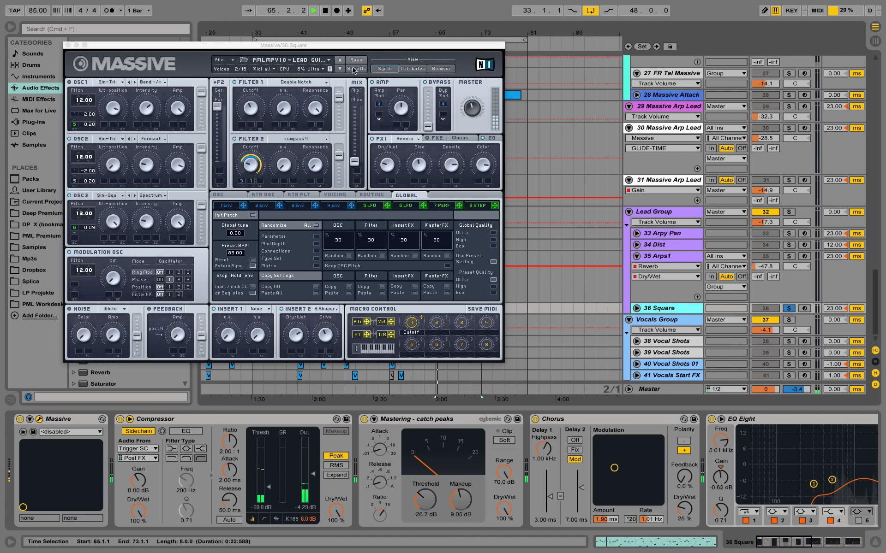
key("space")
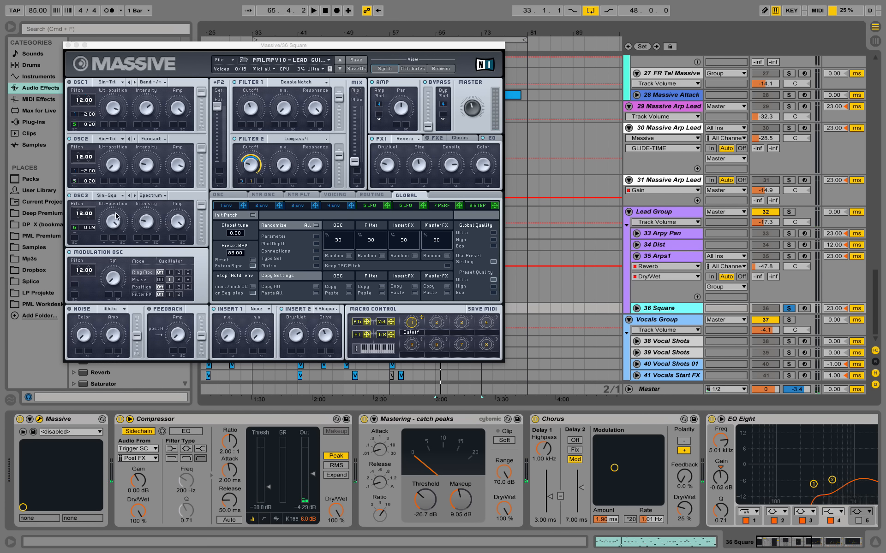
left_click(73, 196)
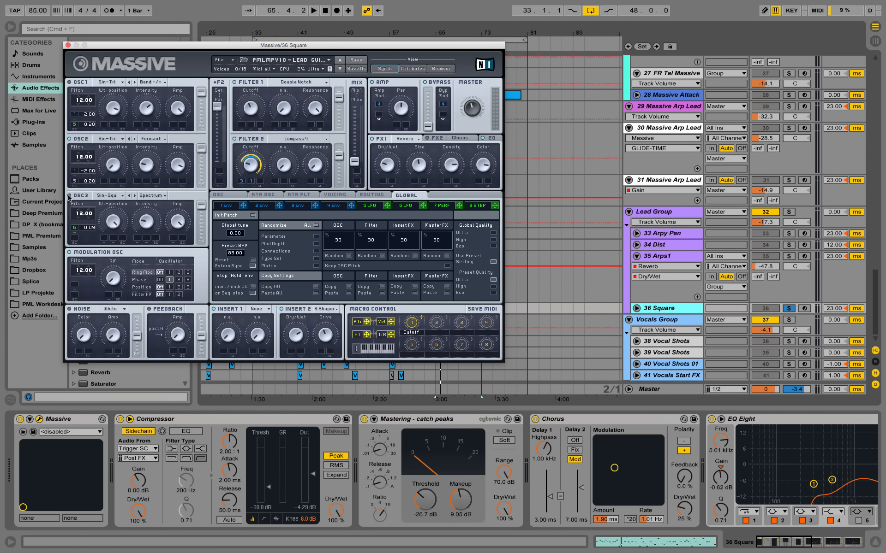
key("space")
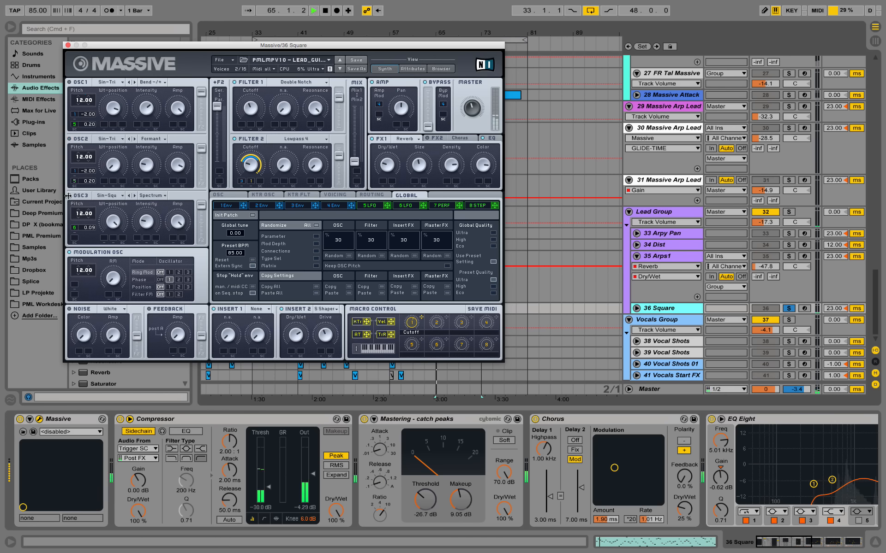
key("space")
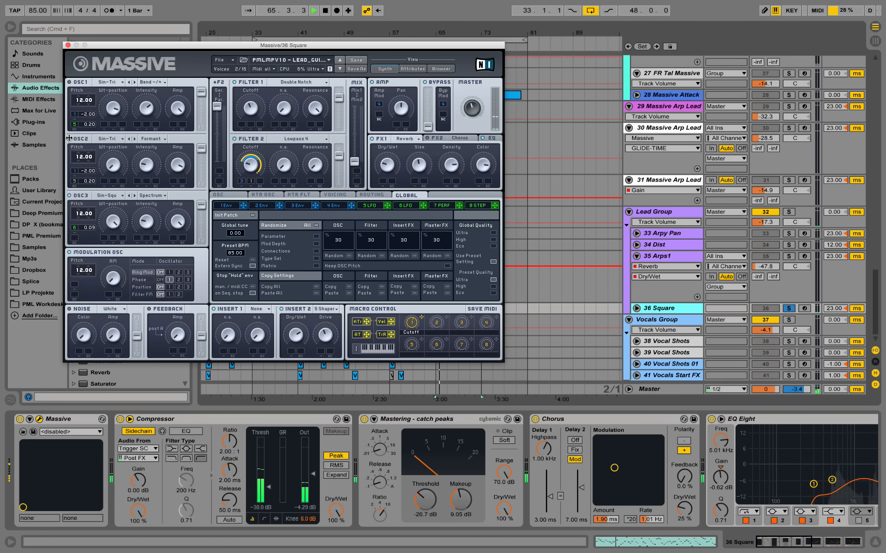
left_click(68, 45)
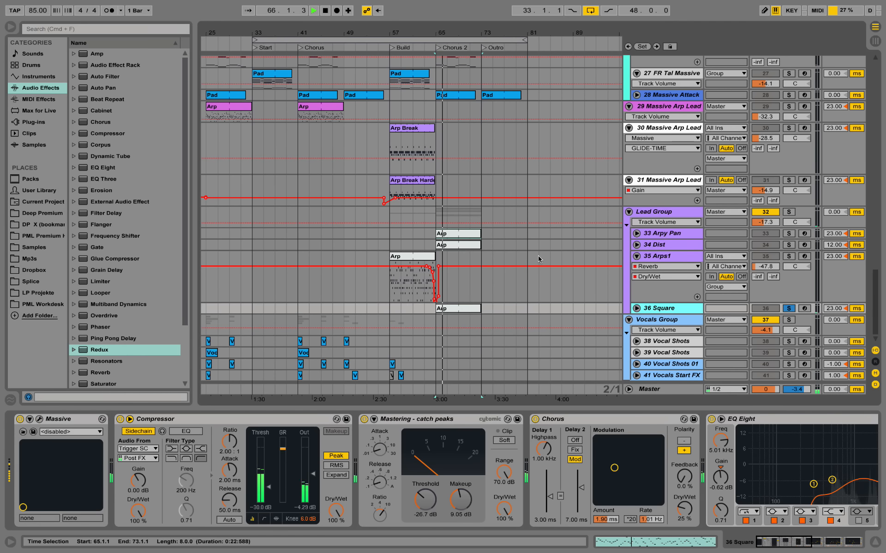
left_click(789, 309)
Show the Lead Group's effects and set the Guitar - lead solo compressor's threshold to -37.8 dB while playing Chorus 2
left_click_drag(455, 37, 456, 55)
key("space")
left_click(684, 214)
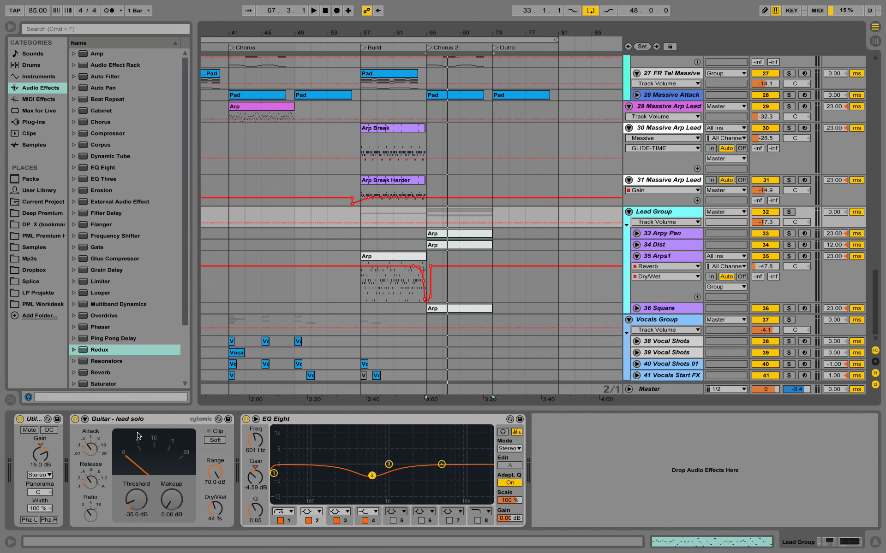
key("space")
left_click(152, 476)
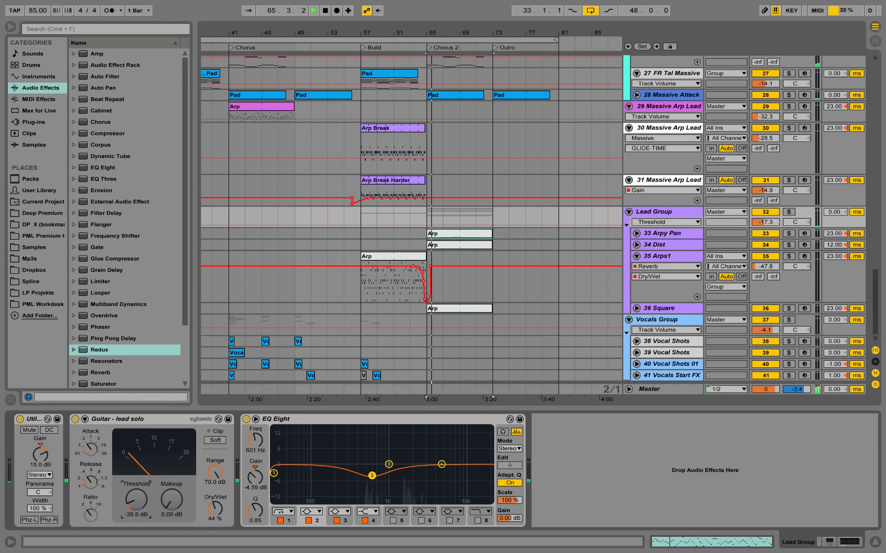
left_click_drag(142, 500, 142, 505)
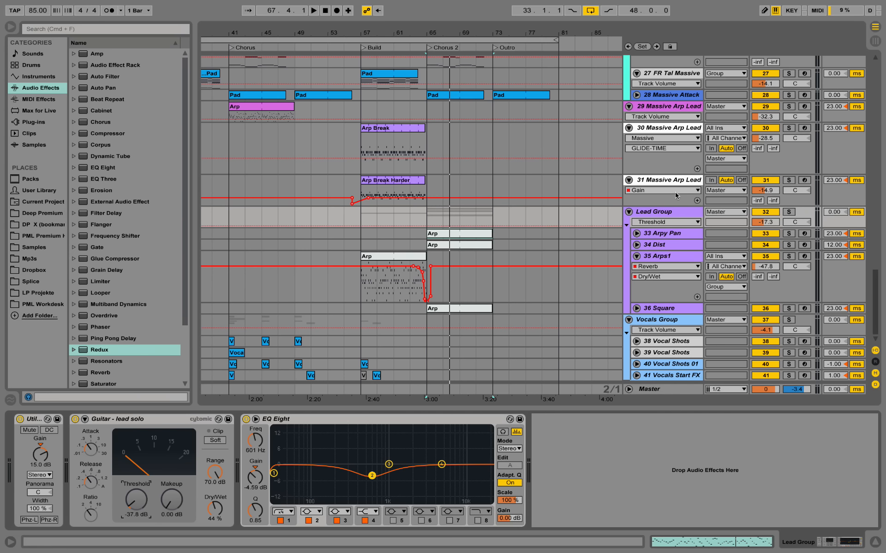
Play Chorus 2 from bar 65 and fold the Lead Group and Vocals Group tracks
scroll(643, 202, "up", 12)
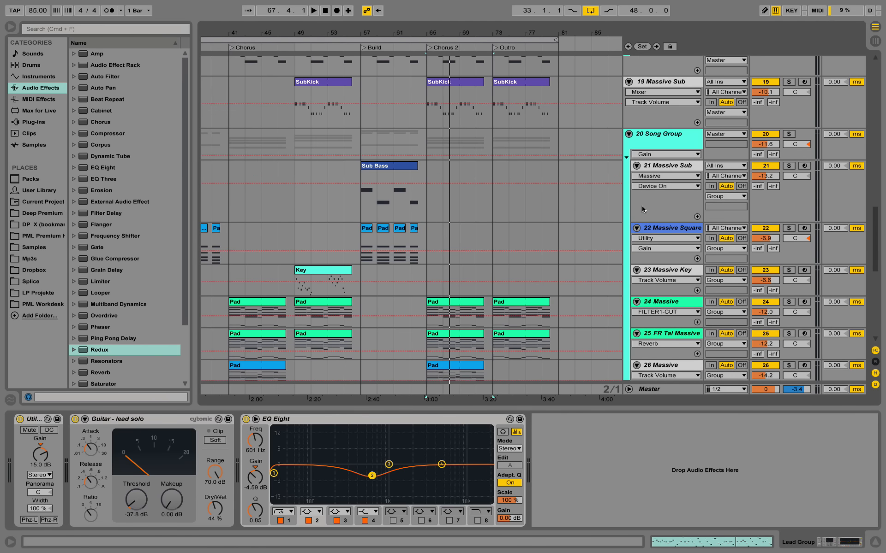
scroll(641, 207, "down", 10)
key("space")
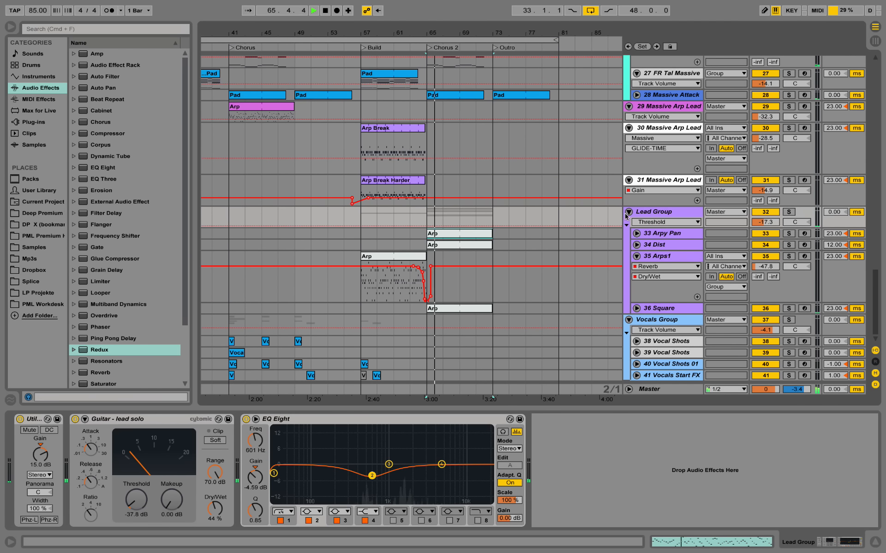
left_click(628, 213)
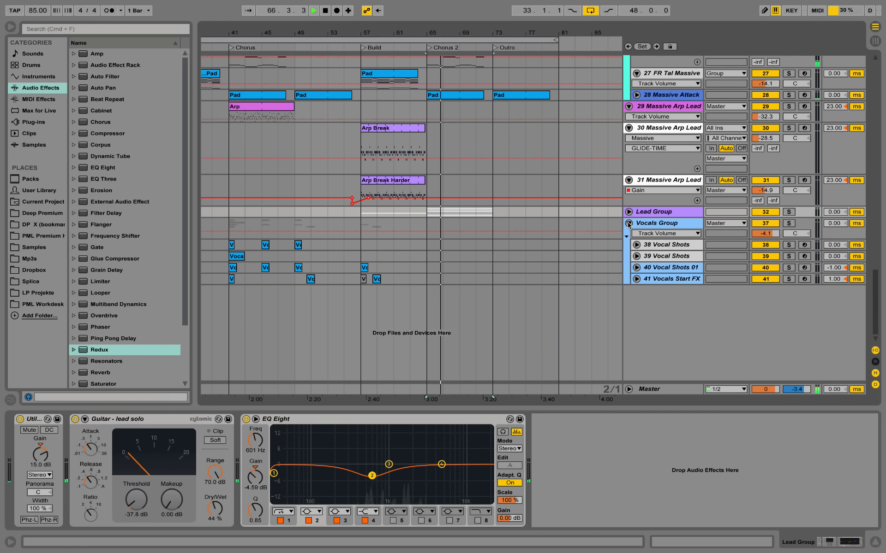
left_click(627, 224)
scroll(627, 194, "up", 3)
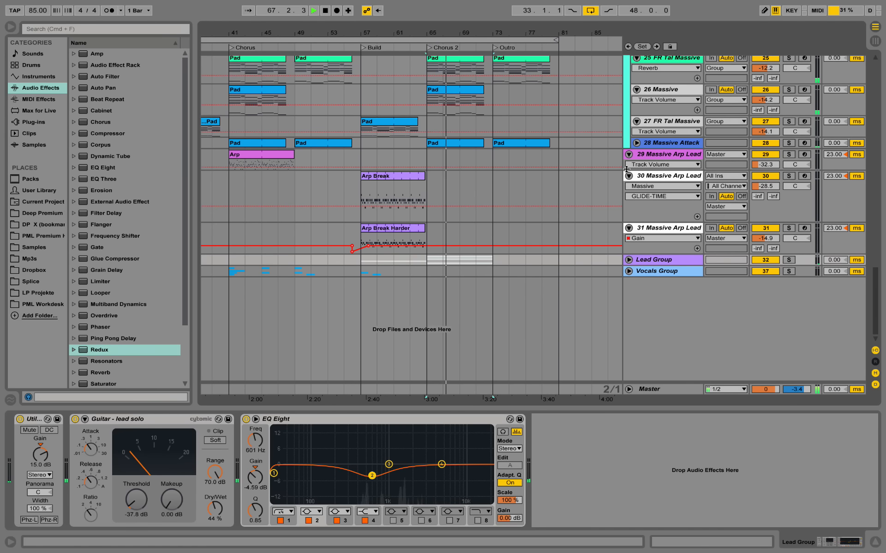
Fold the Song Group and the tracks 19 Massive Sub and 18 16s Bass Wide in the arrangement
scroll(627, 166, "up", 6)
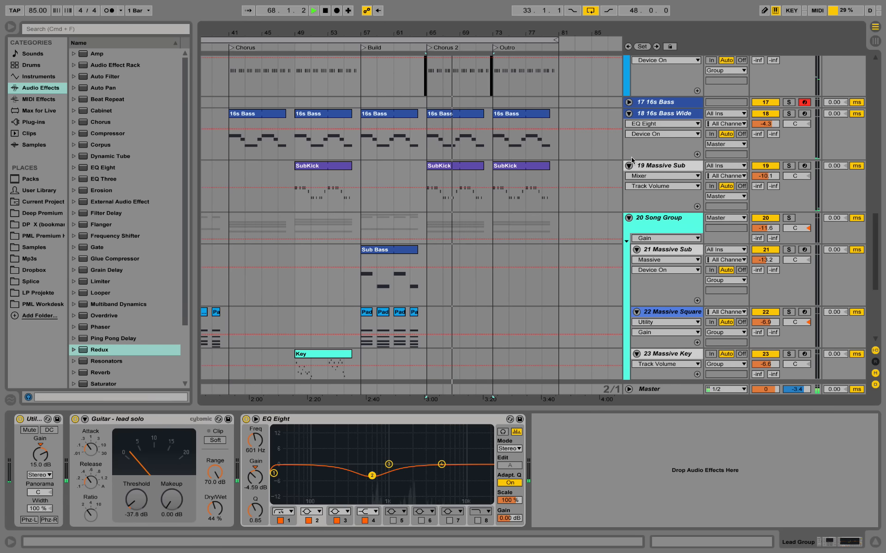
left_click(628, 218)
scroll(630, 277, "up", 3)
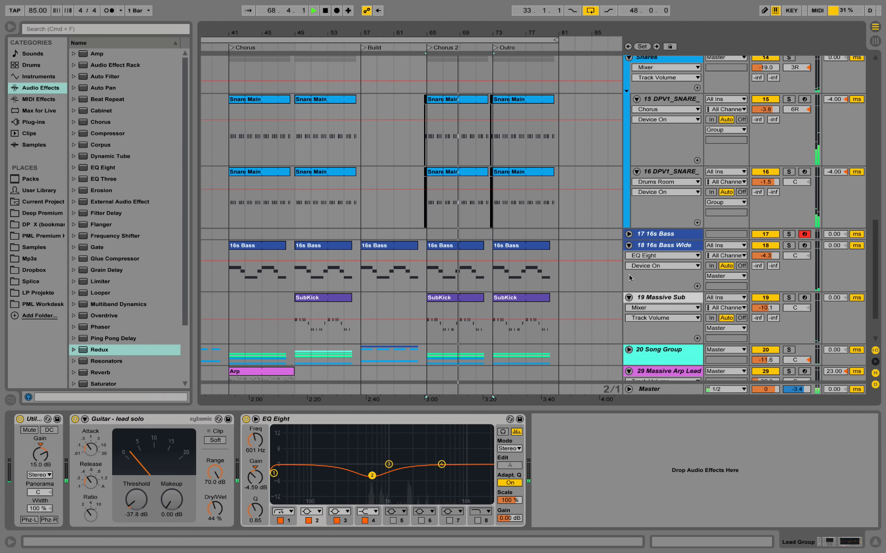
left_click(628, 298)
left_click(628, 246)
Fold the Snares and Hihats groups and the Kick Trigger and Kick ToTom tracks
scroll(644, 181, "up", 3)
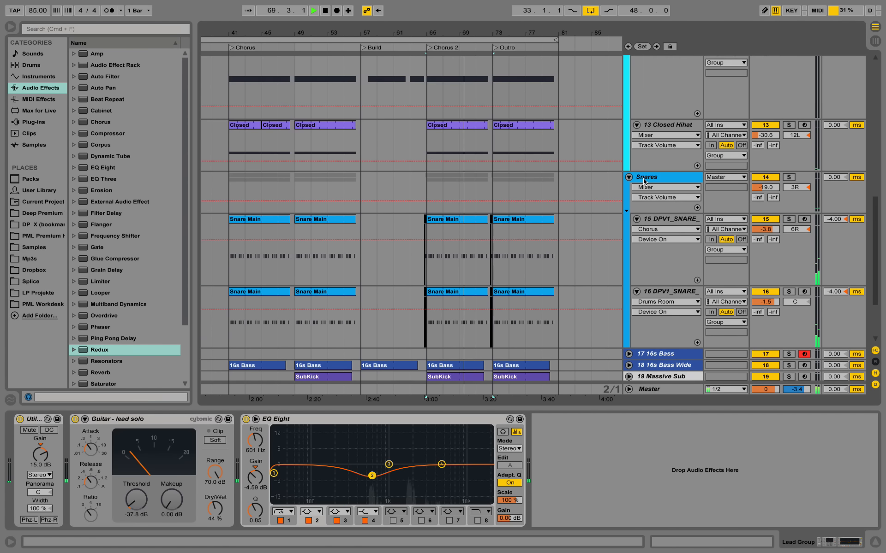
left_click(628, 177)
scroll(634, 138, "up", 5)
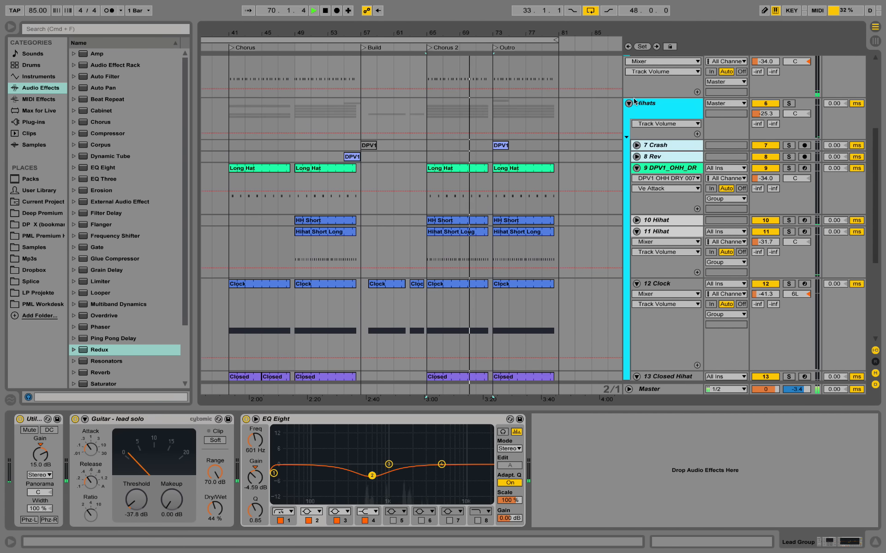
left_click(628, 103)
scroll(632, 138, "up", 5)
scroll(630, 95, "up", 2)
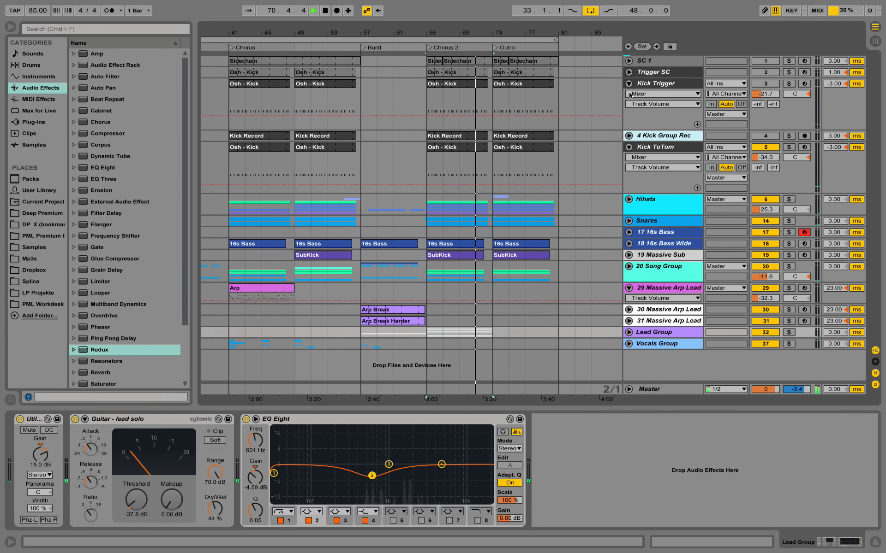
left_click(628, 83)
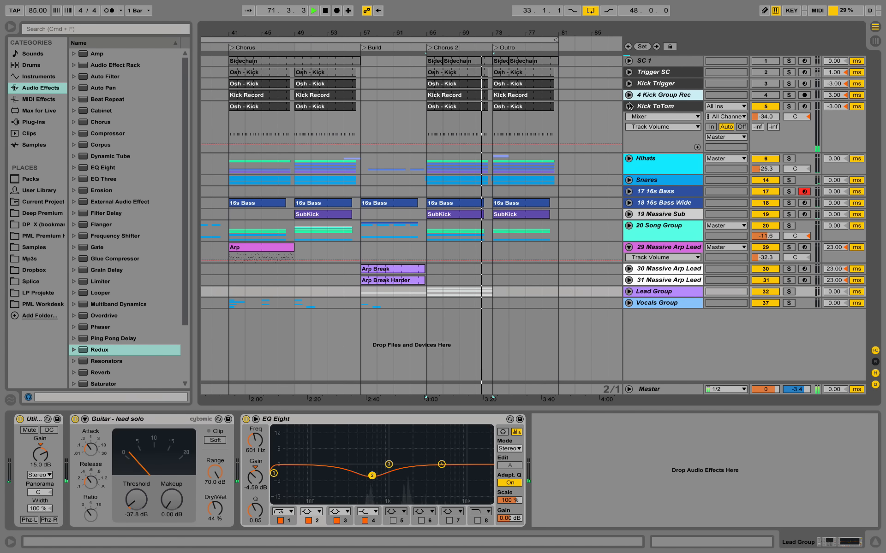
left_click(628, 106)
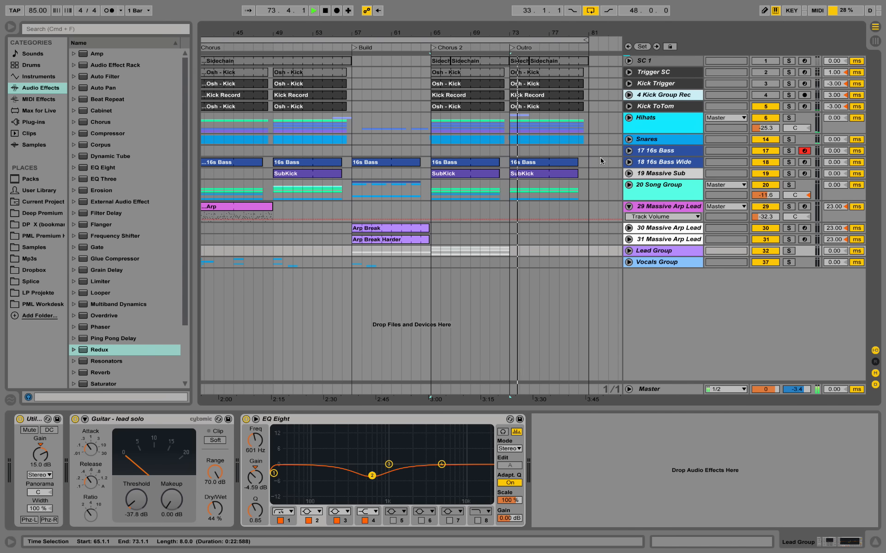
Unfold the Hihats group and fold its DPV1_OHH_DR, 11 Hihat, 12 Clock and 13 Closed Hihat tracks
left_click(628, 117)
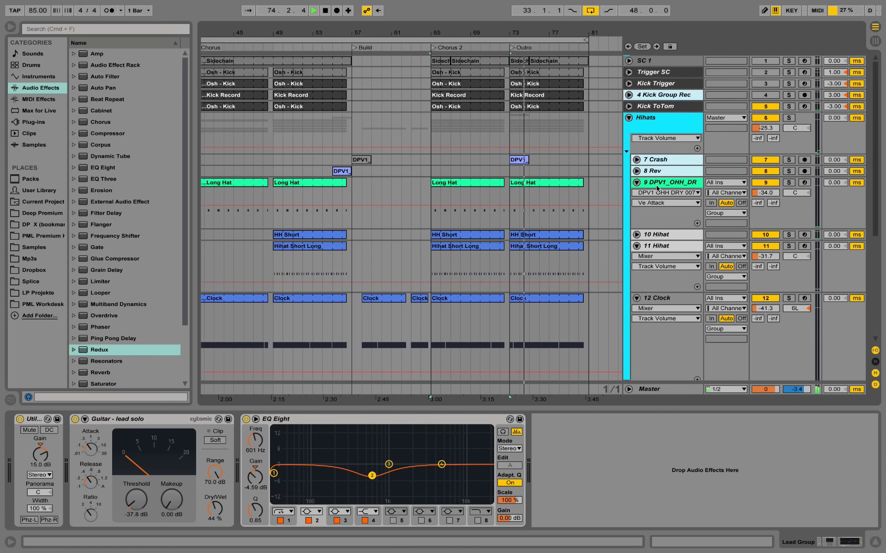
left_click(637, 182)
left_click(637, 205)
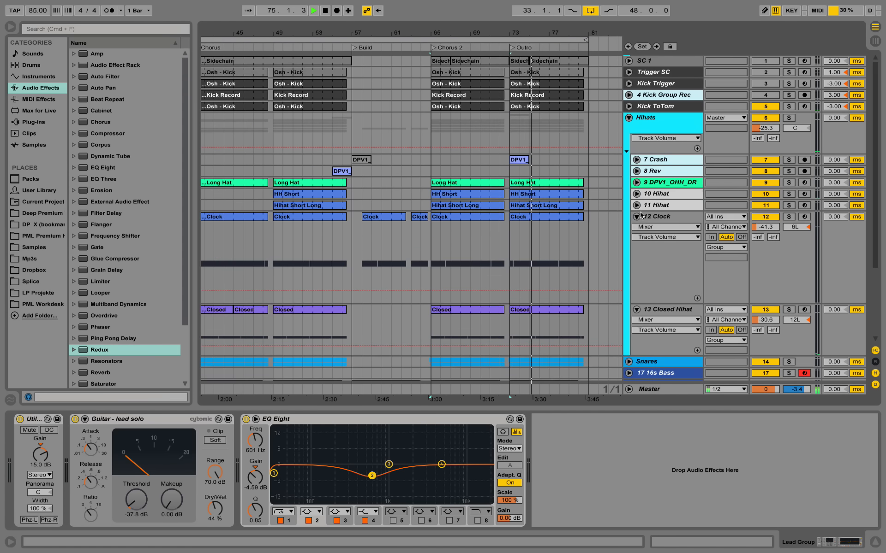
left_click(637, 216)
left_click(637, 228)
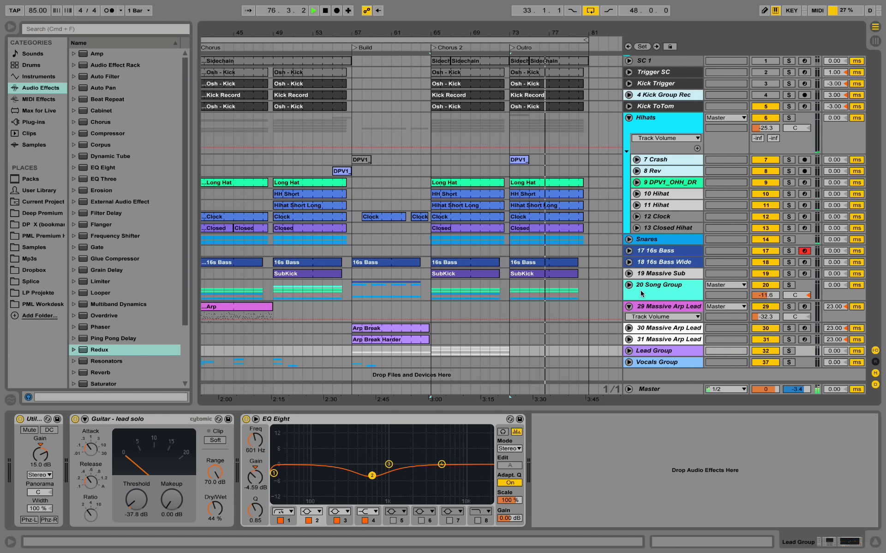
Play Chorus 2 from bar 65 into the Outro and stop playback in bar 73
left_click(408, 48)
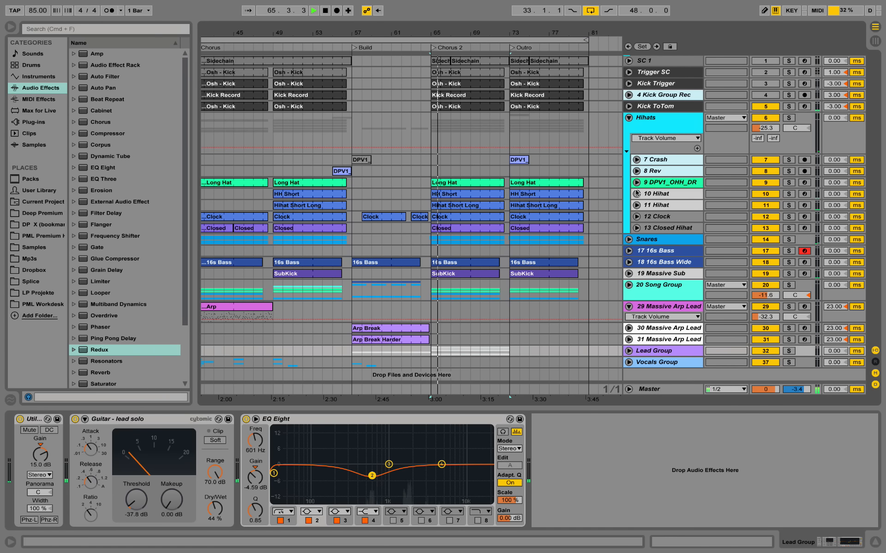
left_click_drag(553, 31, 574, 33)
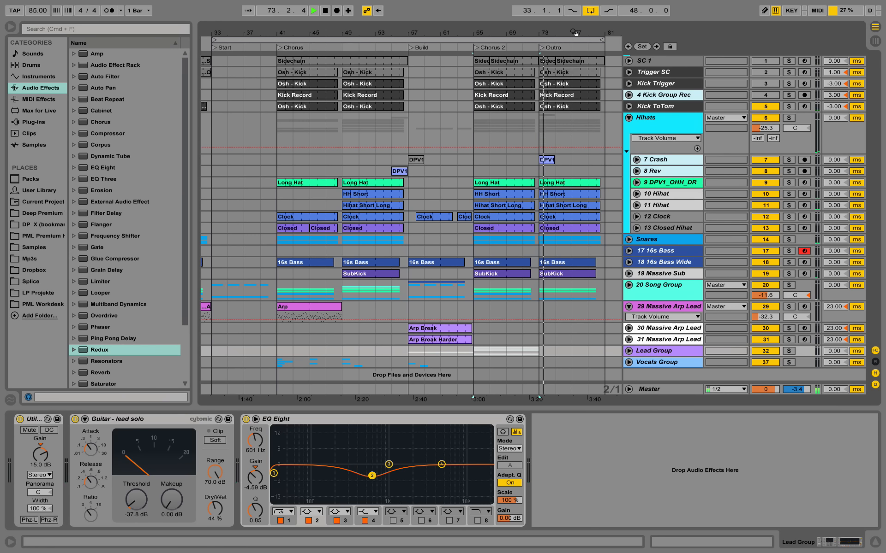
key("space")
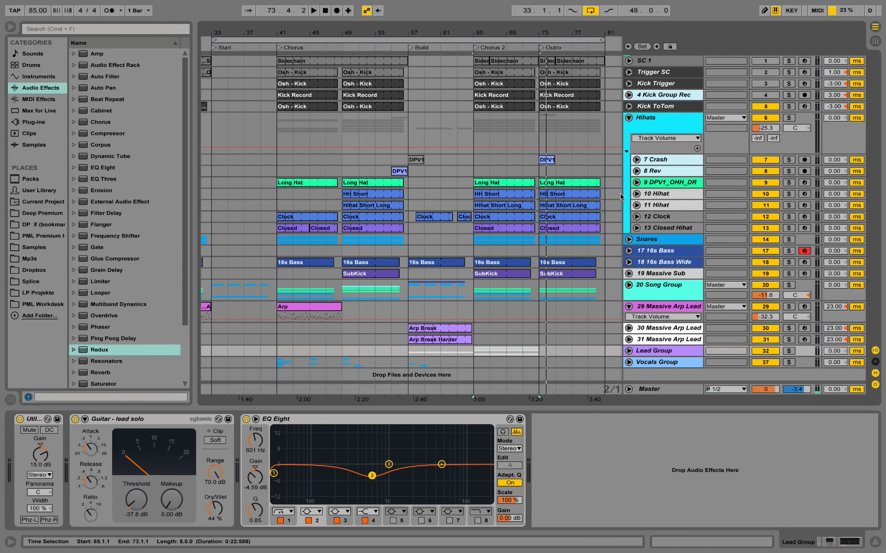
Show the Master track's device chain
left_click(654, 388)
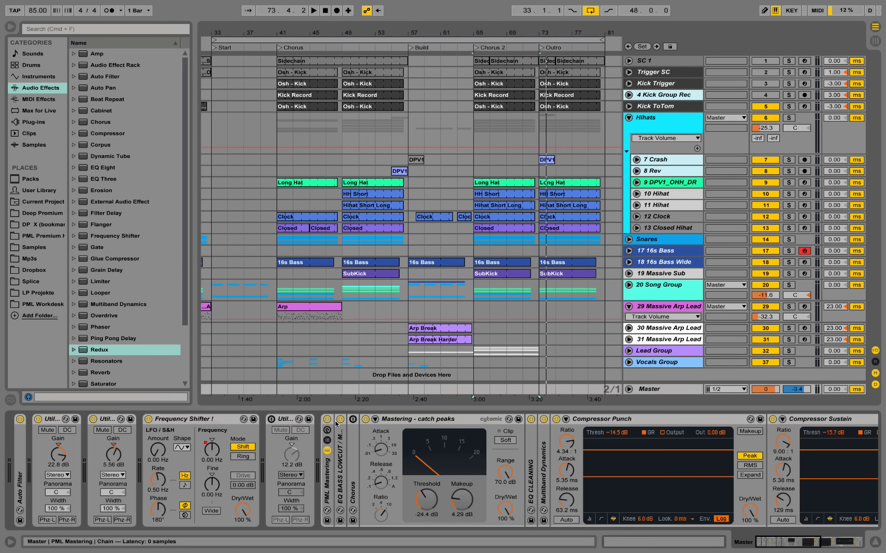